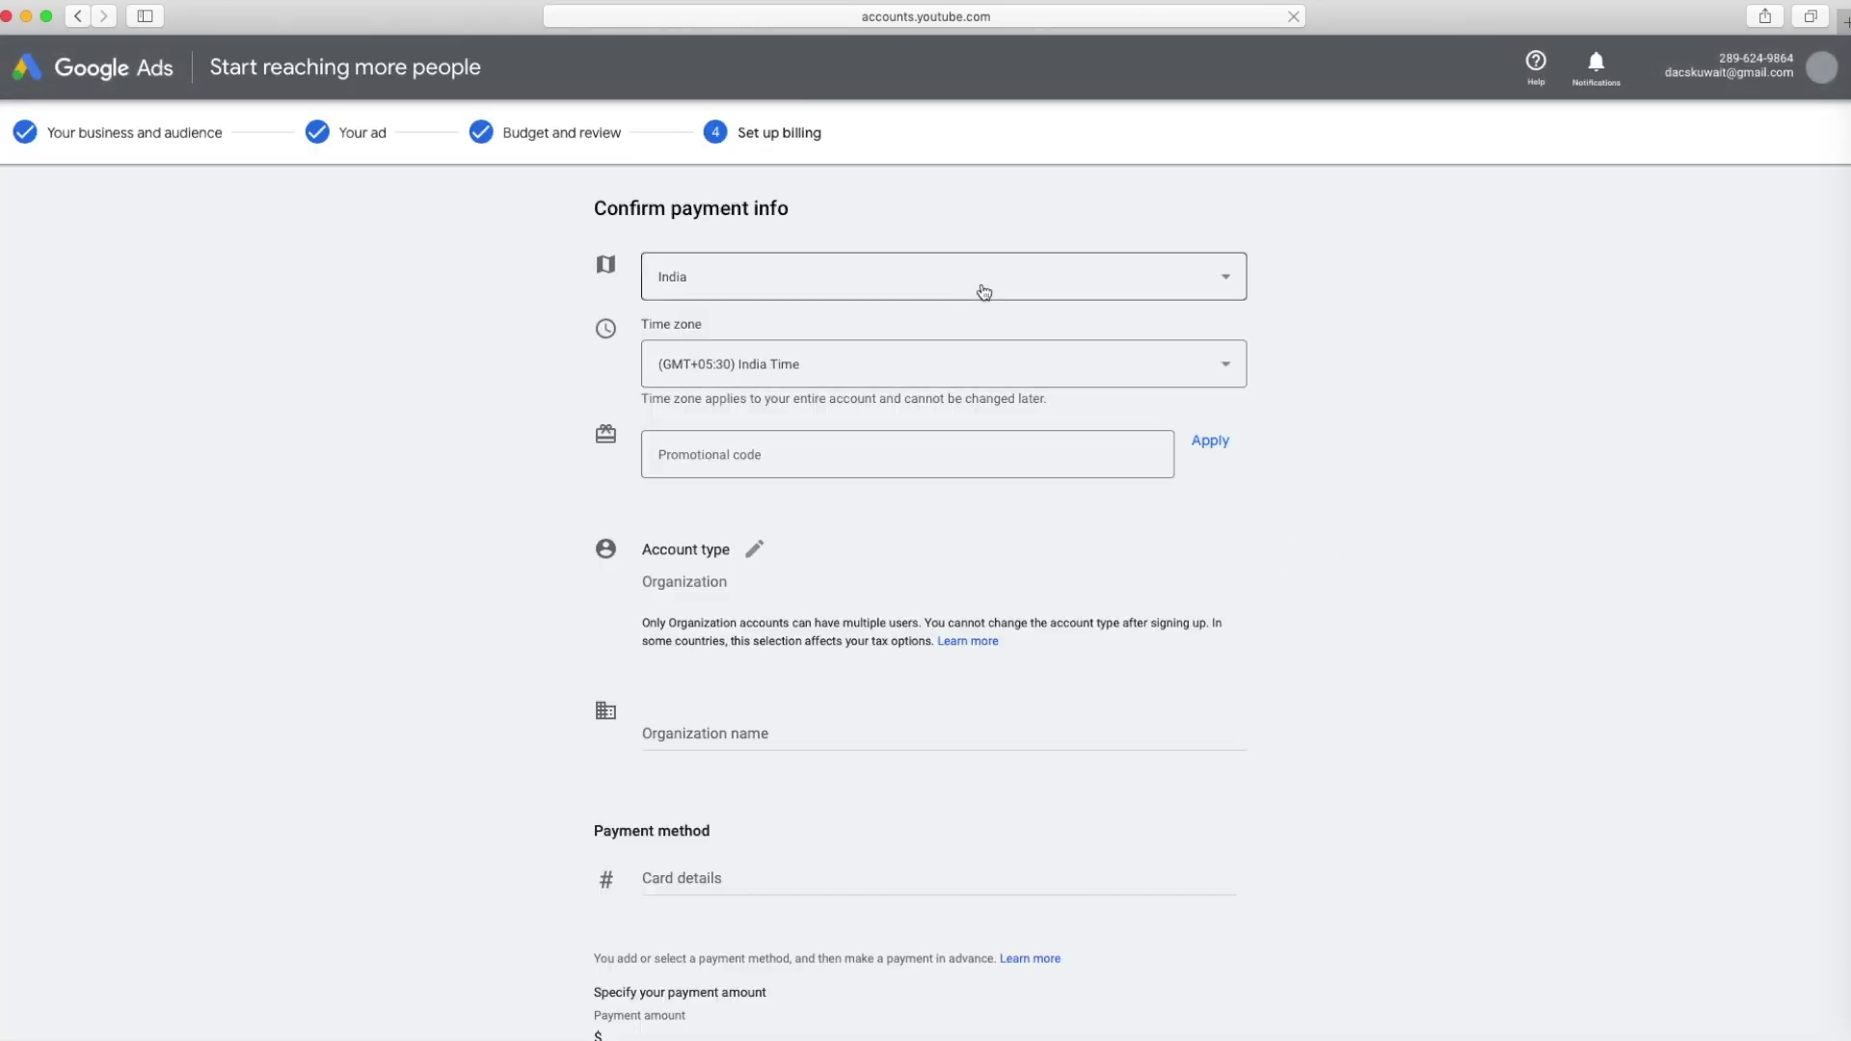
Try Kuwait as the billing country, then set it back to India
{"action": "left_click", "coordinate": [985, 290]}
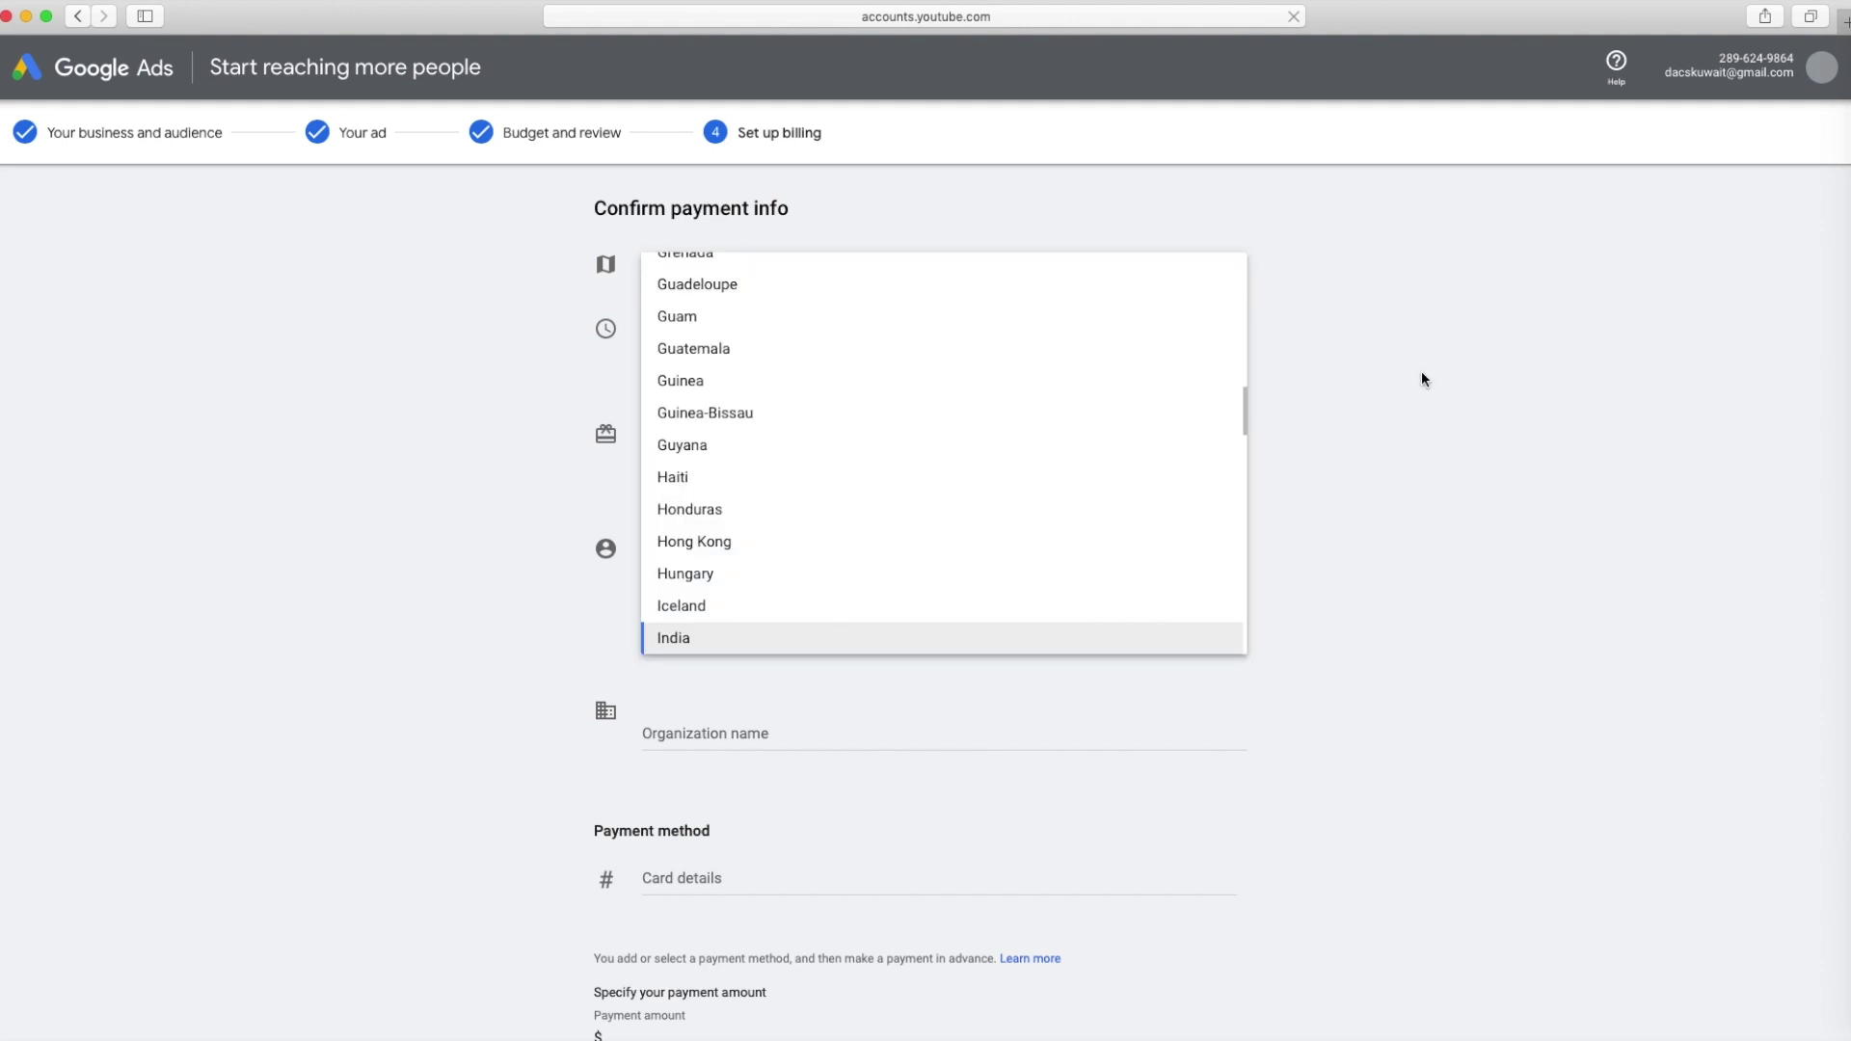
{"action": "type", "text": "kuwait"}
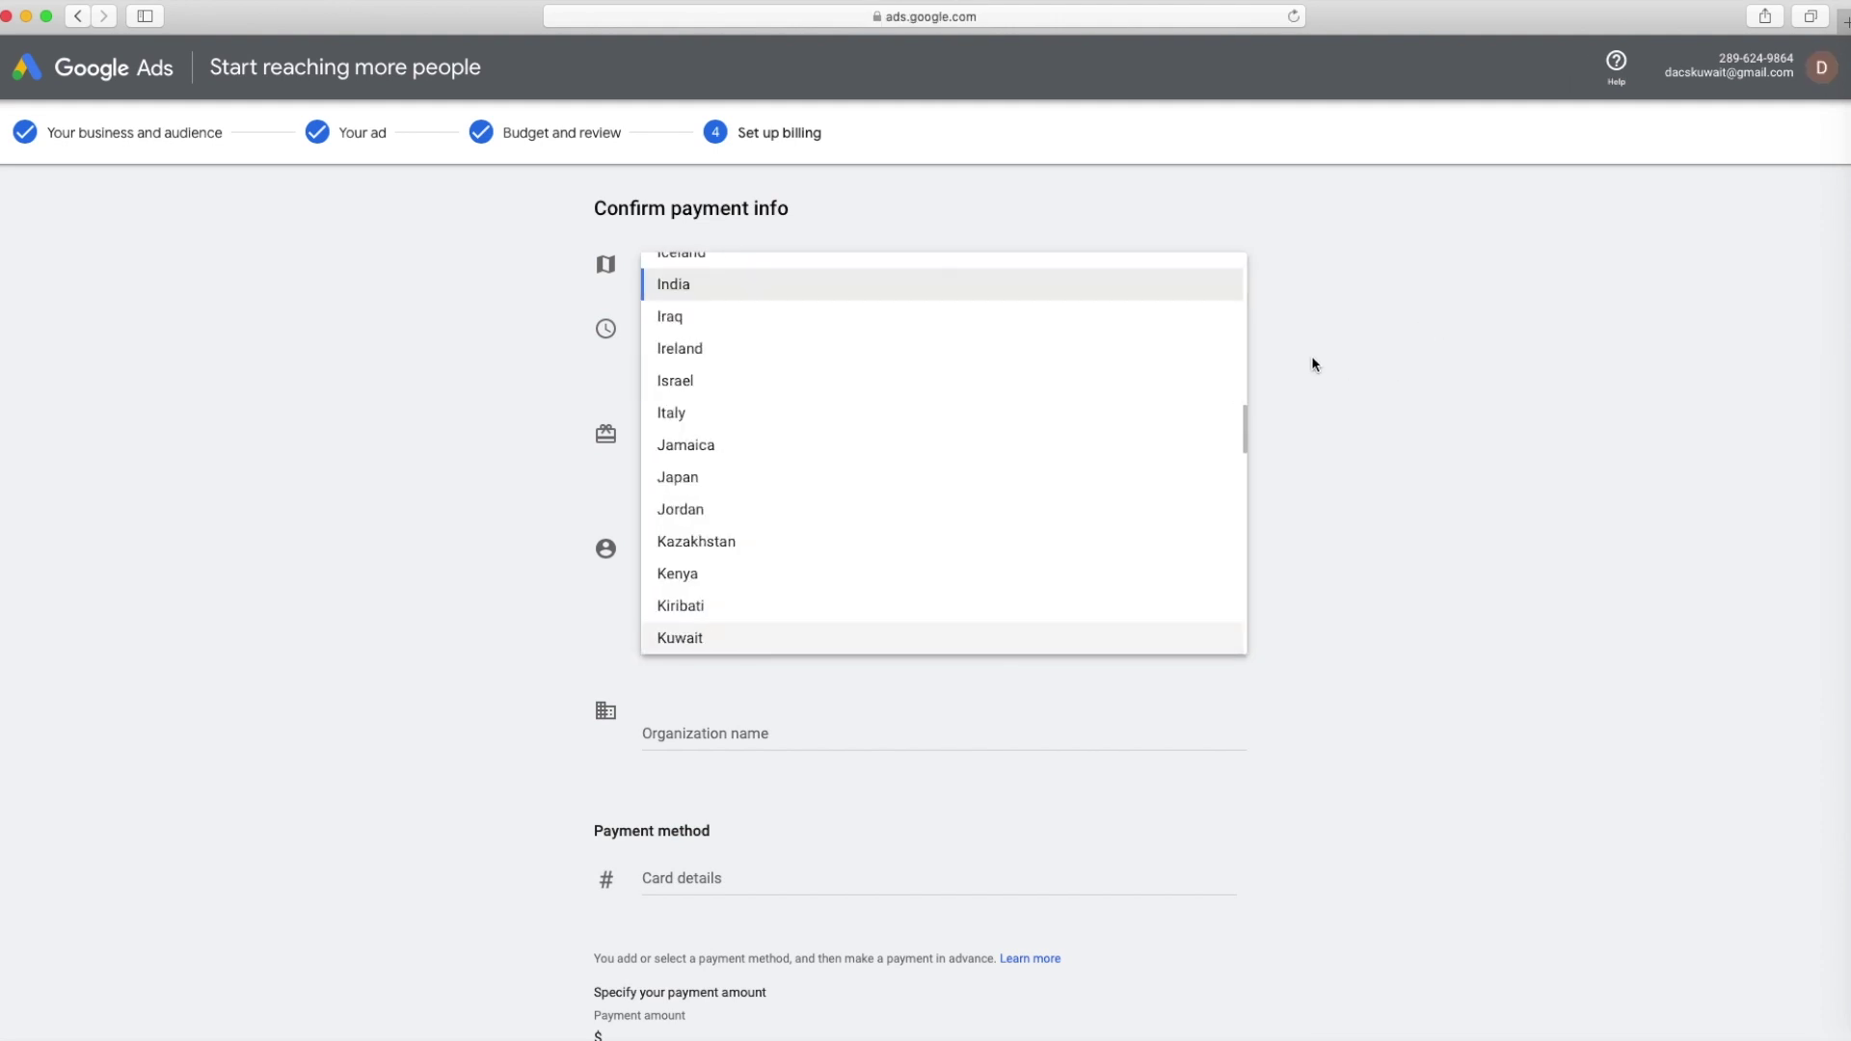
{"action": "left_click", "coordinate": [807, 634]}
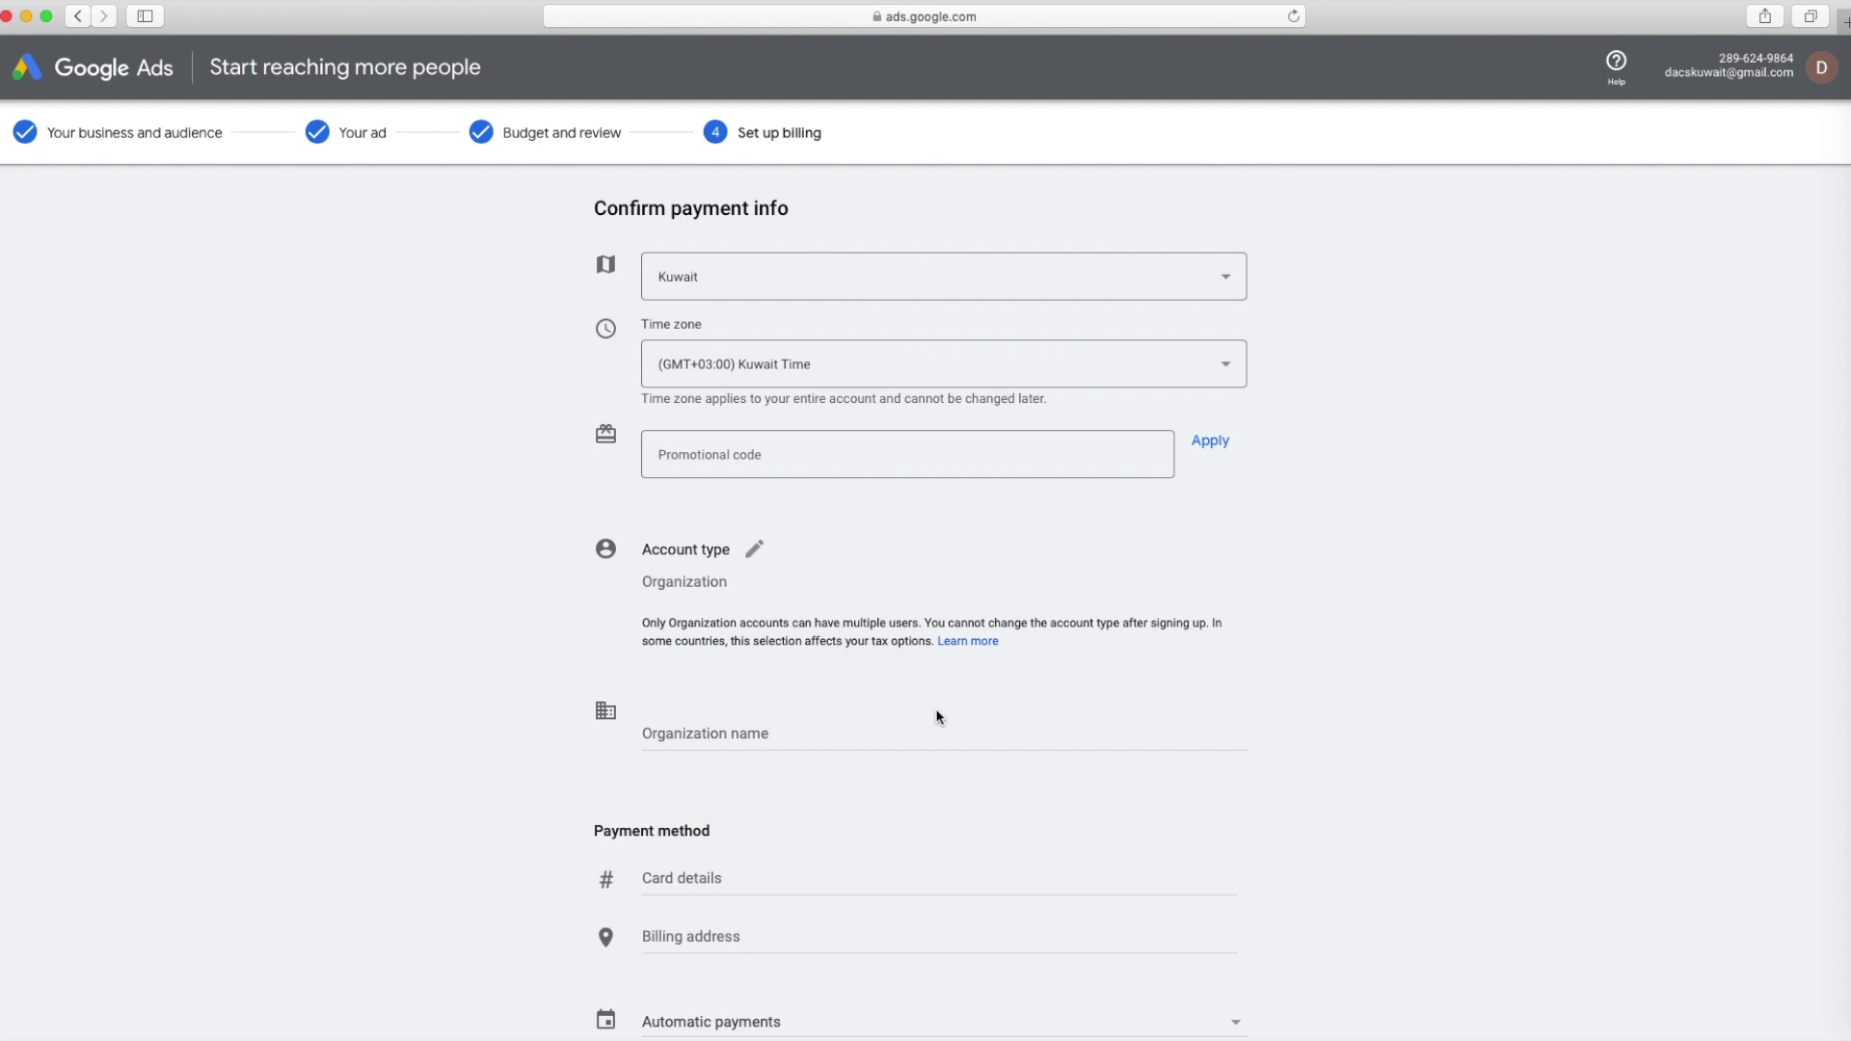
{"action": "scroll", "coordinate": [936, 716], "scroll_direction": "down", "scroll_amount": 3}
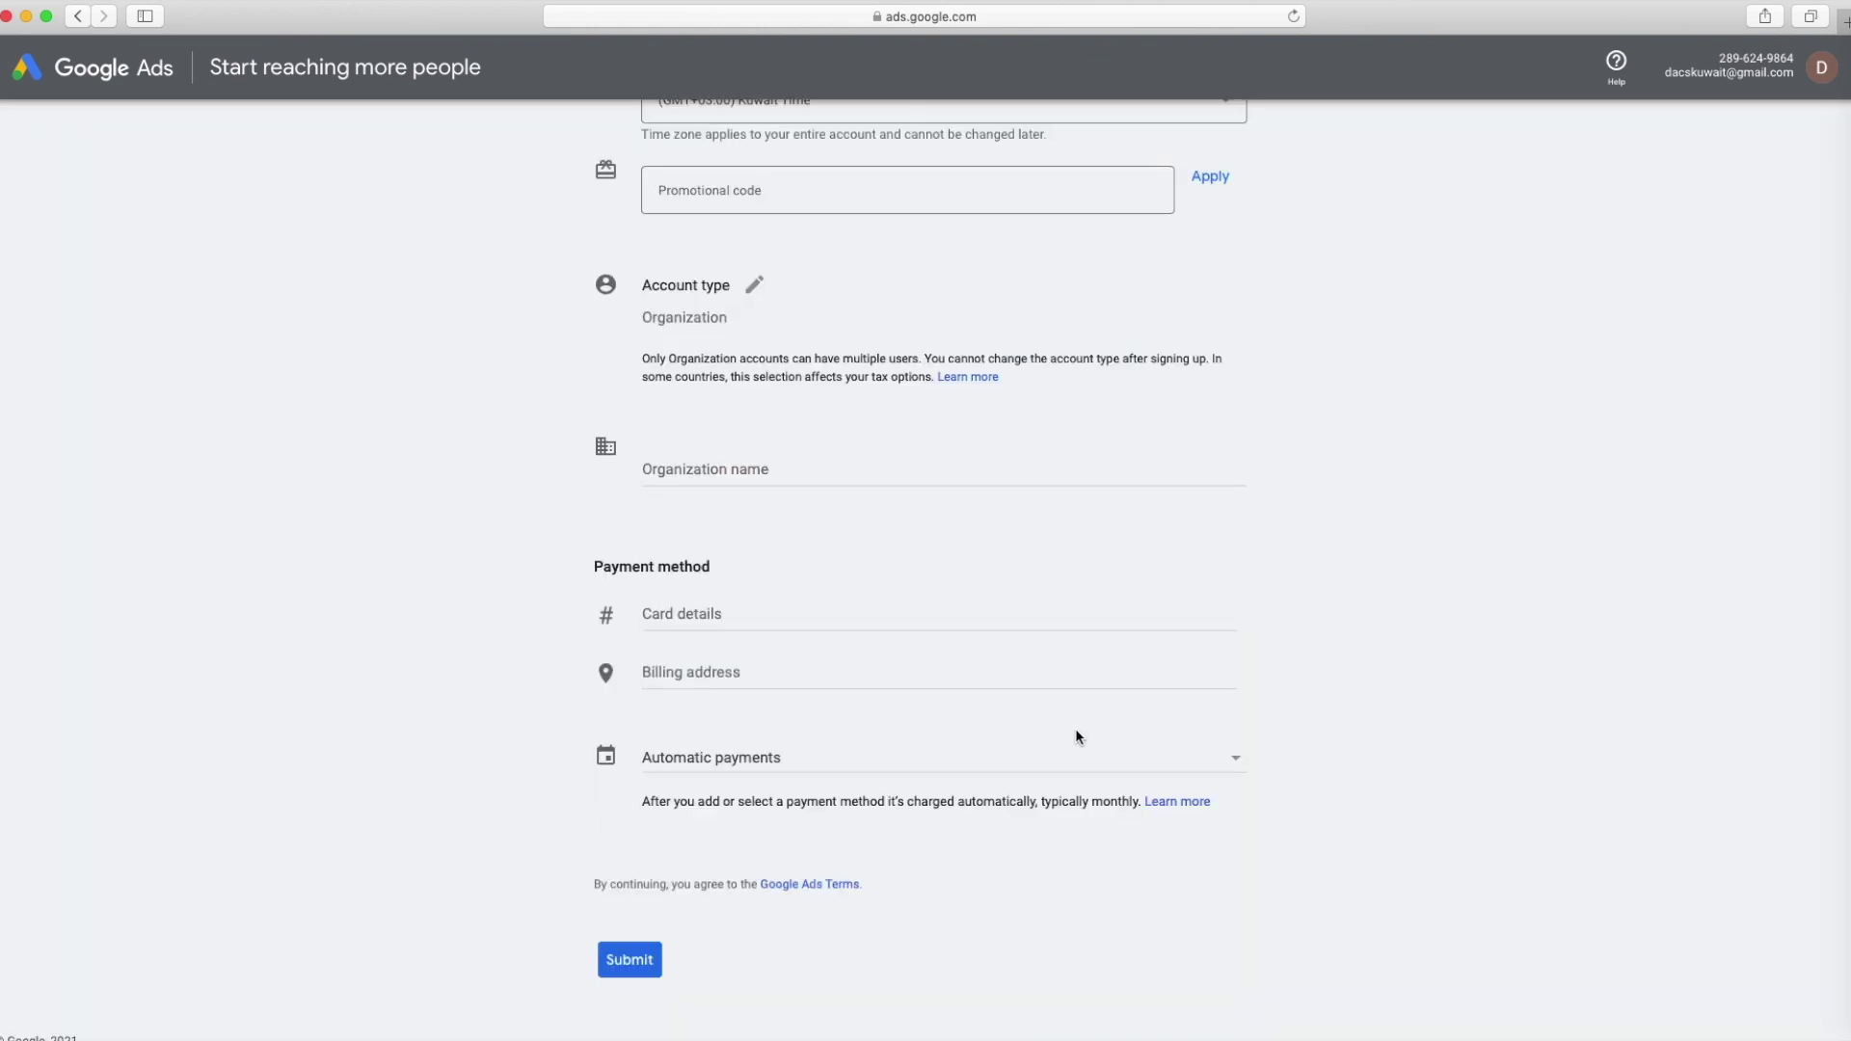
{"action": "scroll", "coordinate": [995, 715], "scroll_direction": "up", "scroll_amount": 3}
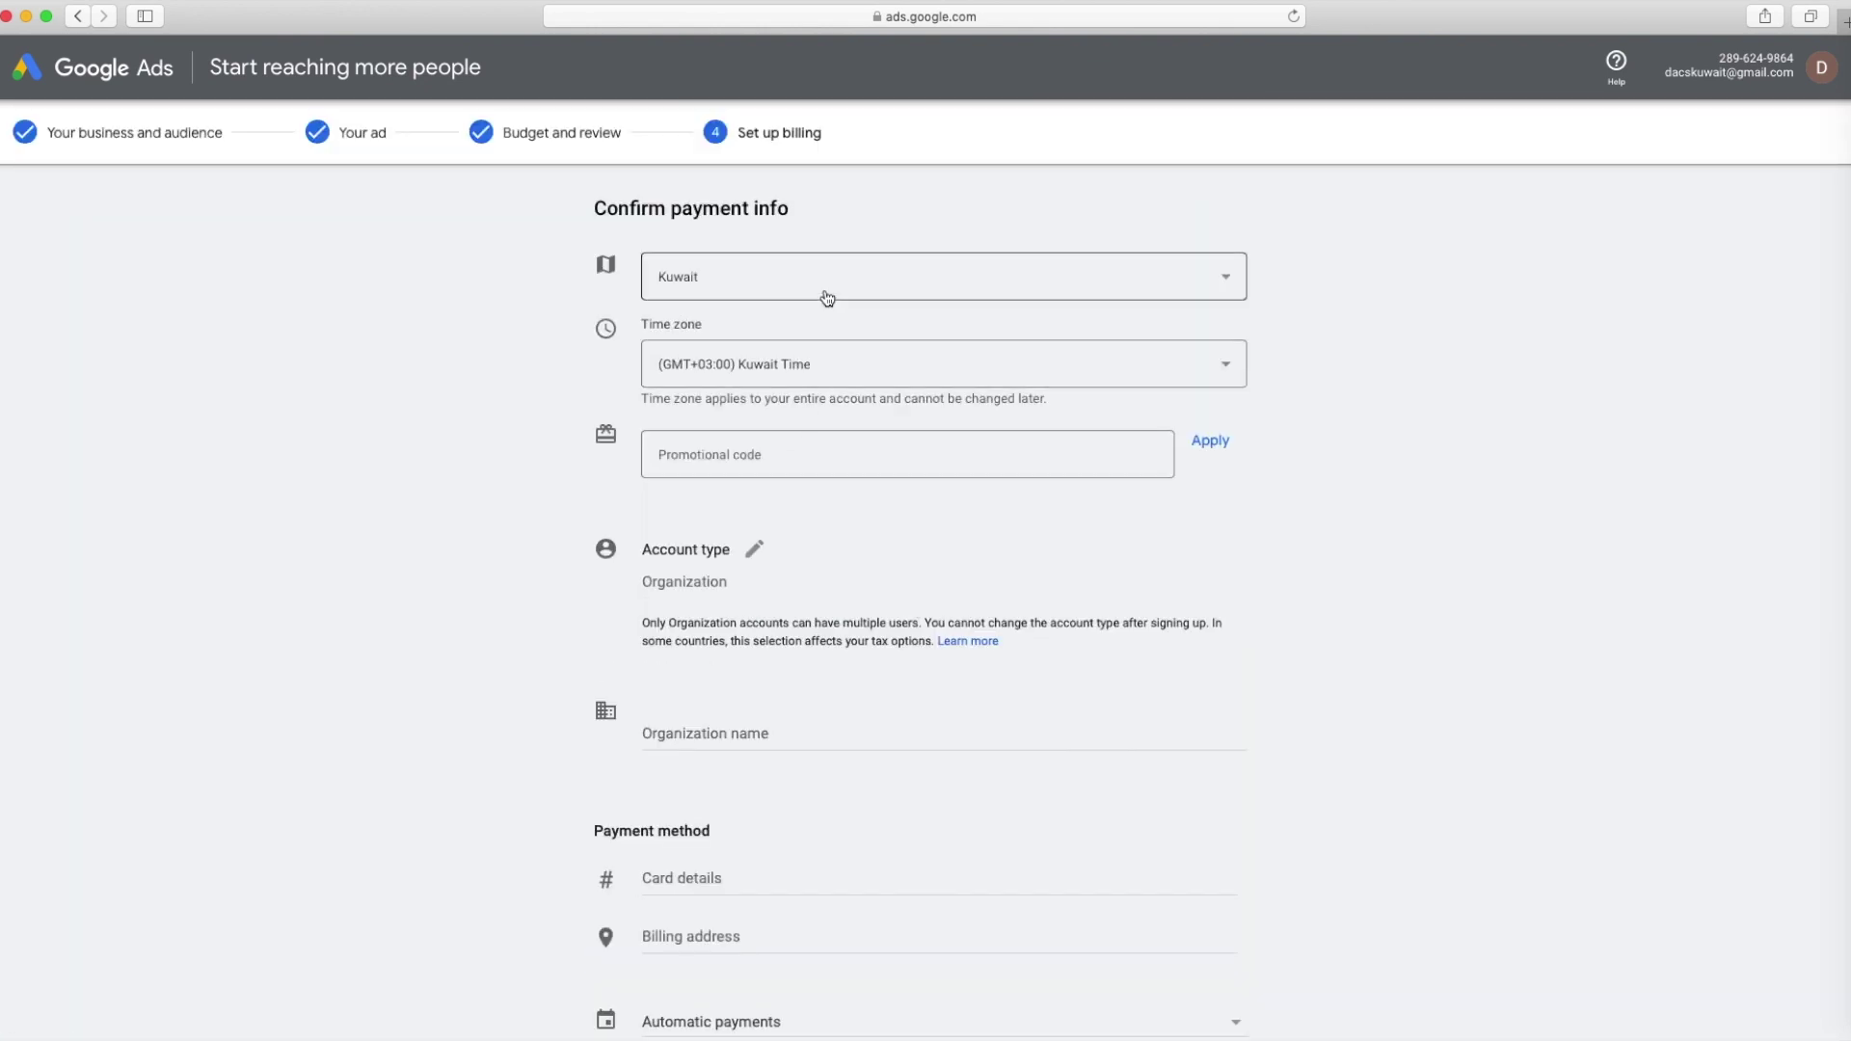
{"action": "left_click", "coordinate": [827, 298]}
{"action": "scroll", "coordinate": [827, 298], "scroll_direction": "up", "scroll_amount": 1}
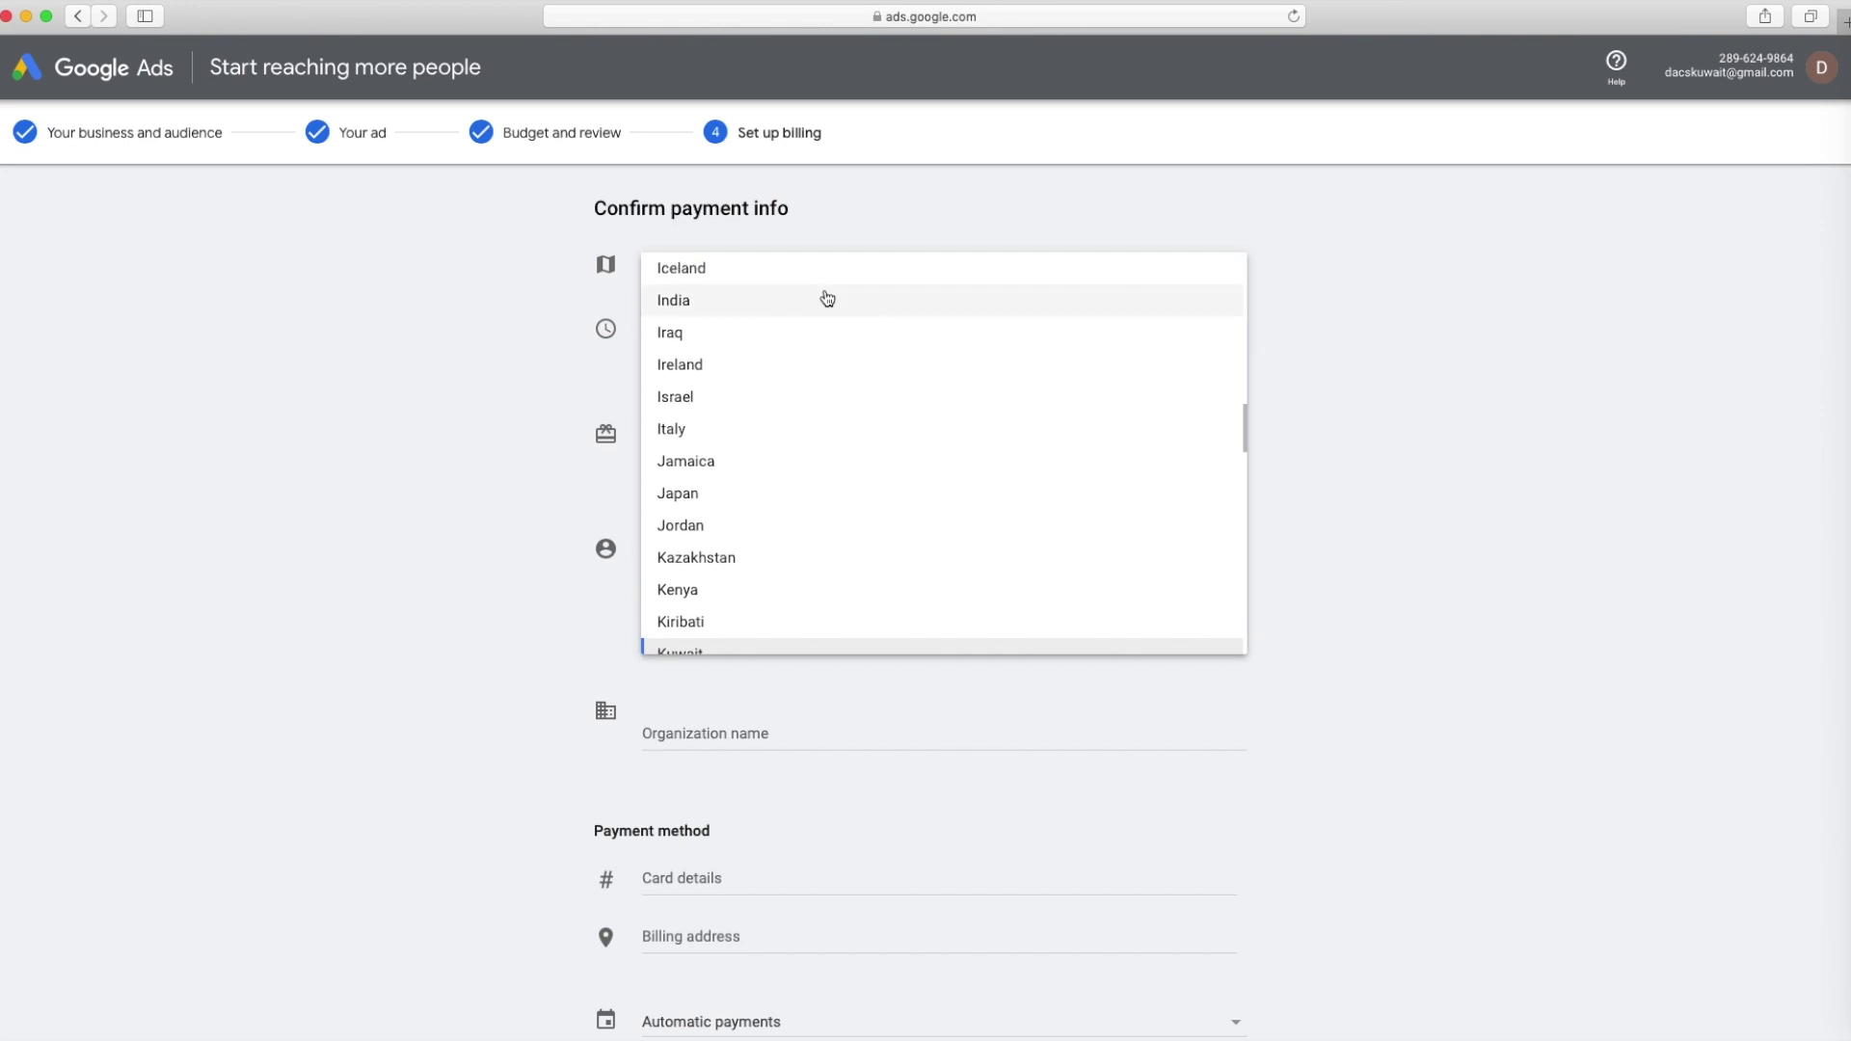
{"action": "left_click", "coordinate": [827, 298]}
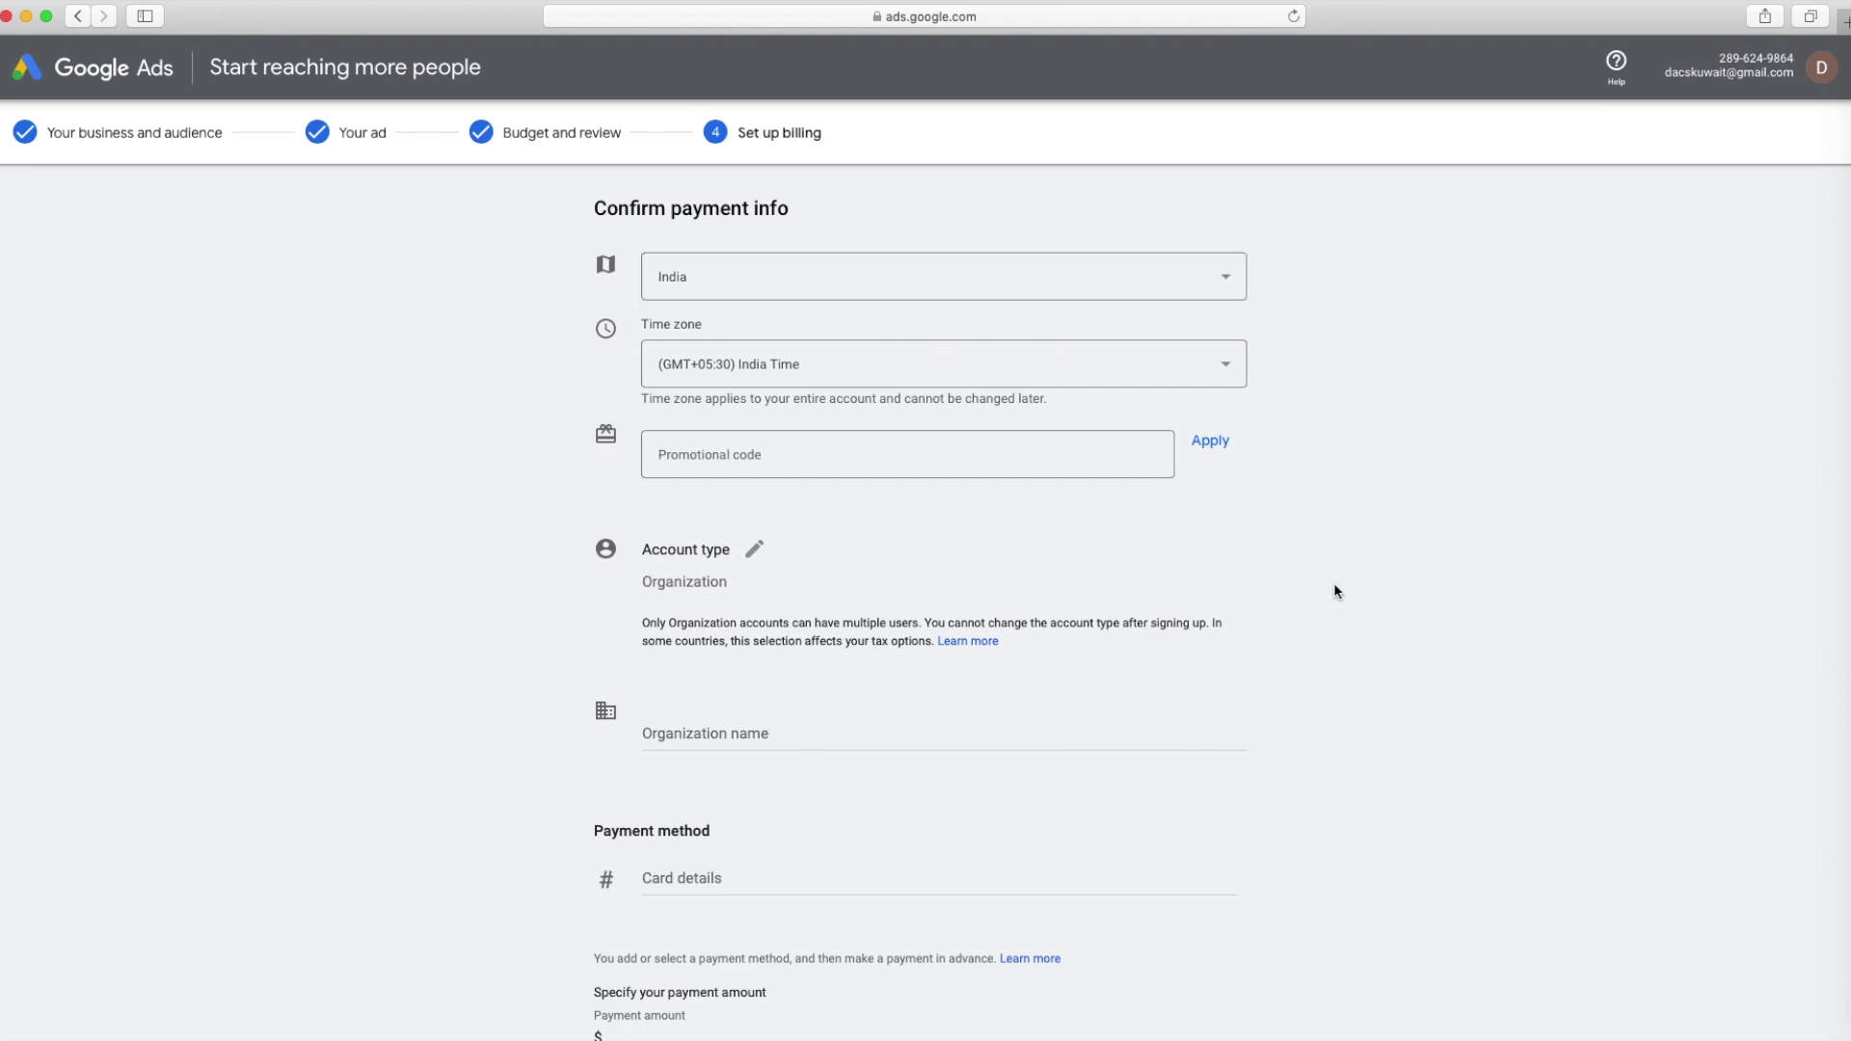
{"action": "scroll", "coordinate": [1084, 690], "scroll_direction": "down", "scroll_amount": 5}
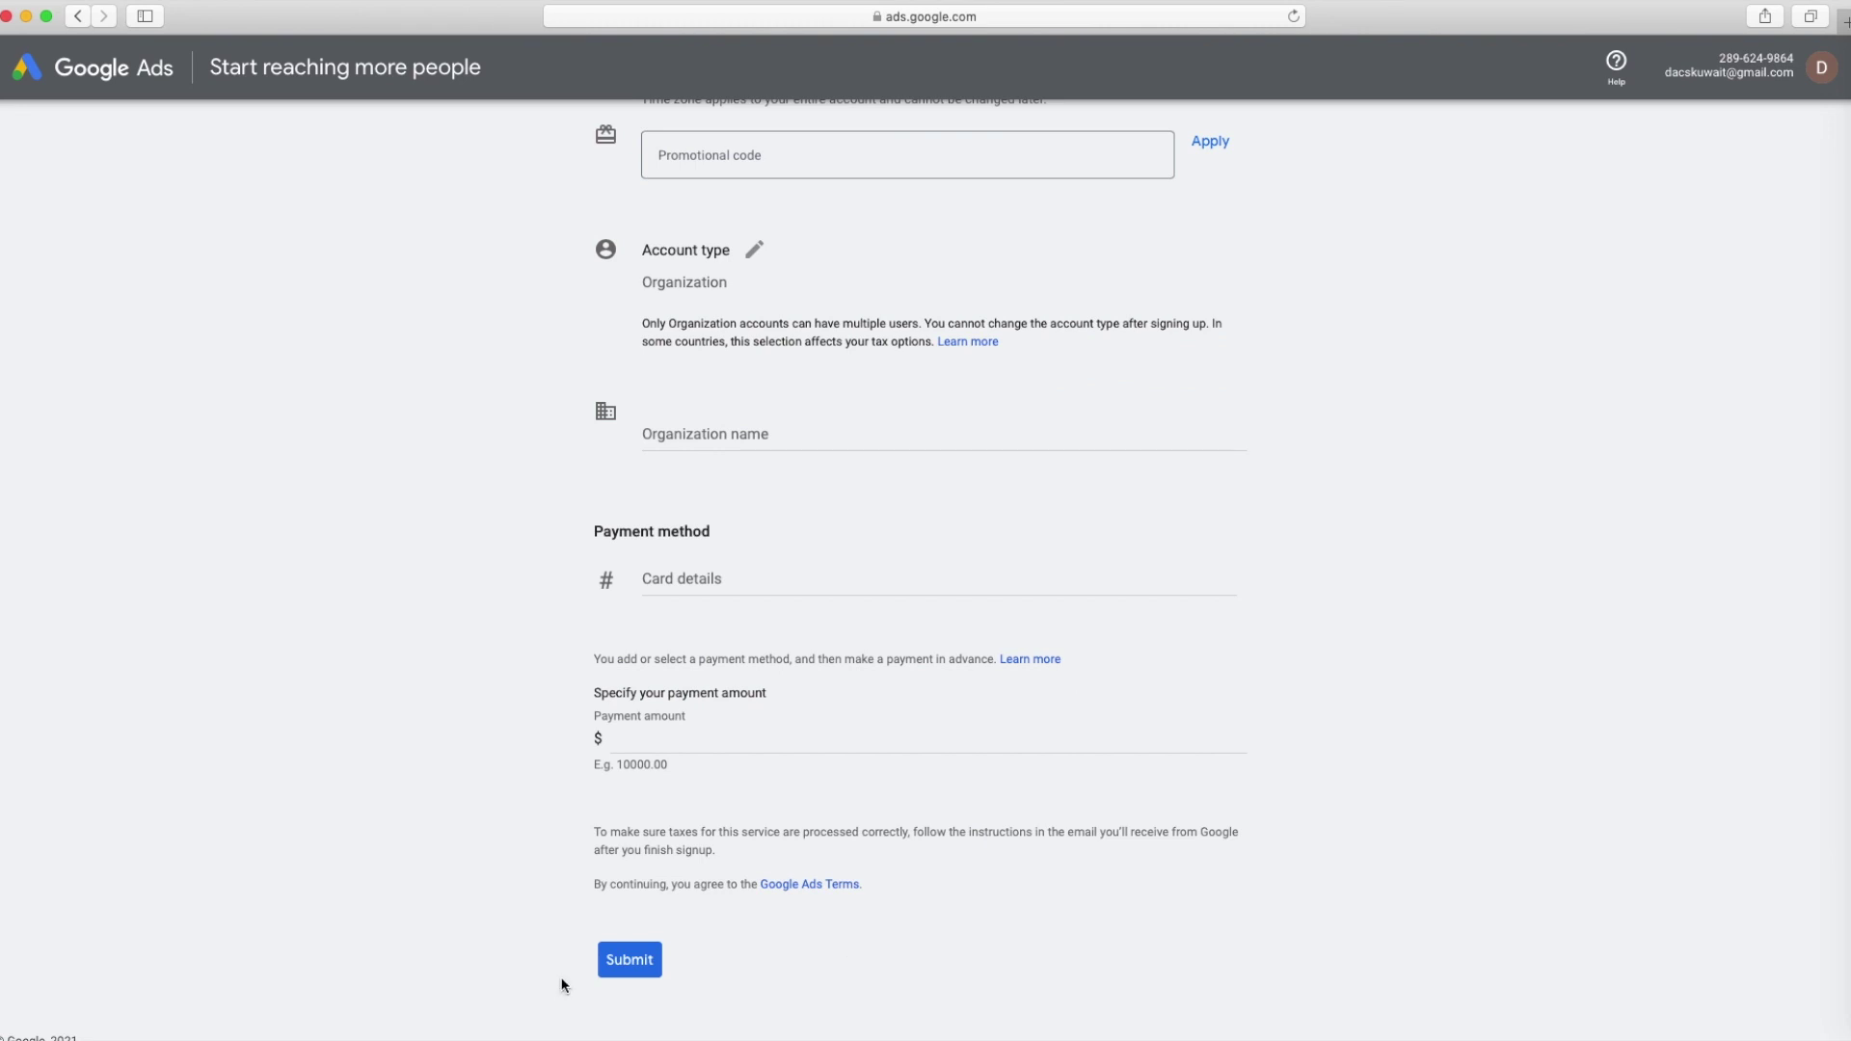
Change the billing account type from Organization to Individual
{"action": "left_click", "coordinate": [756, 579]}
{"action": "left_click", "coordinate": [734, 441]}
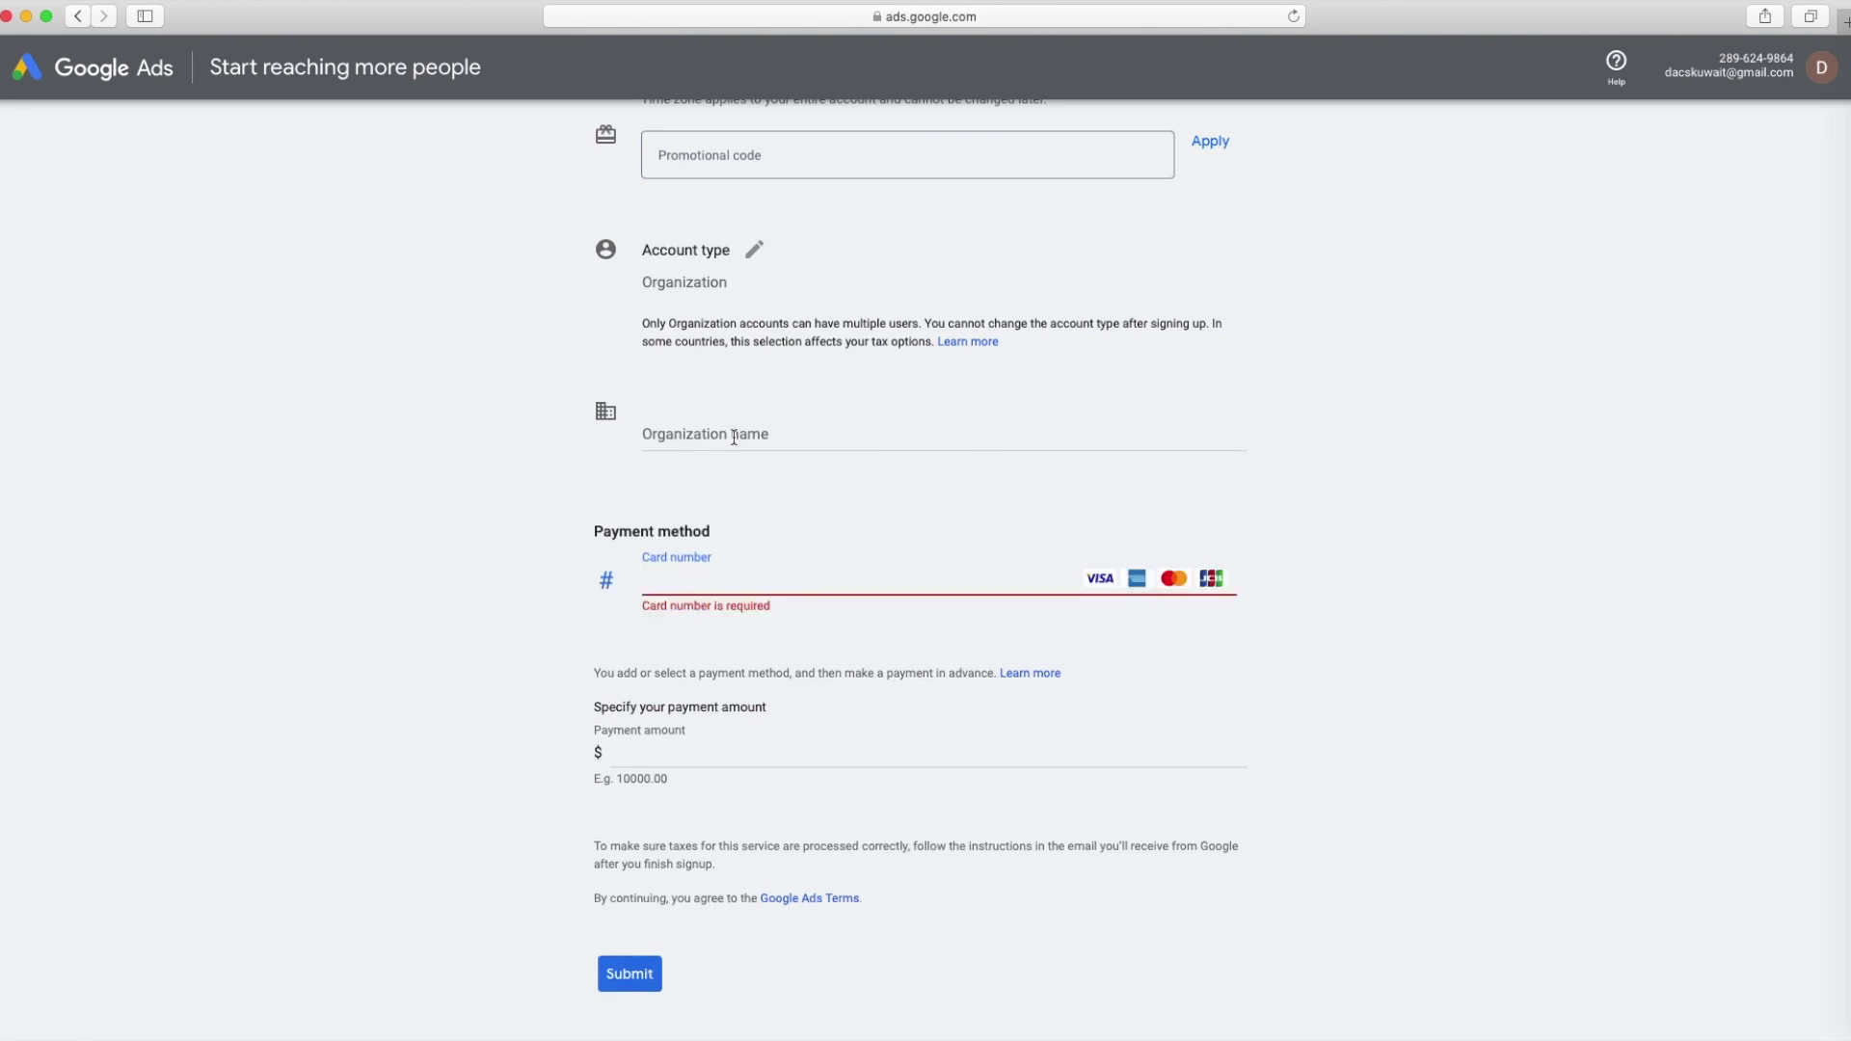
{"action": "left_click", "coordinate": [730, 286]}
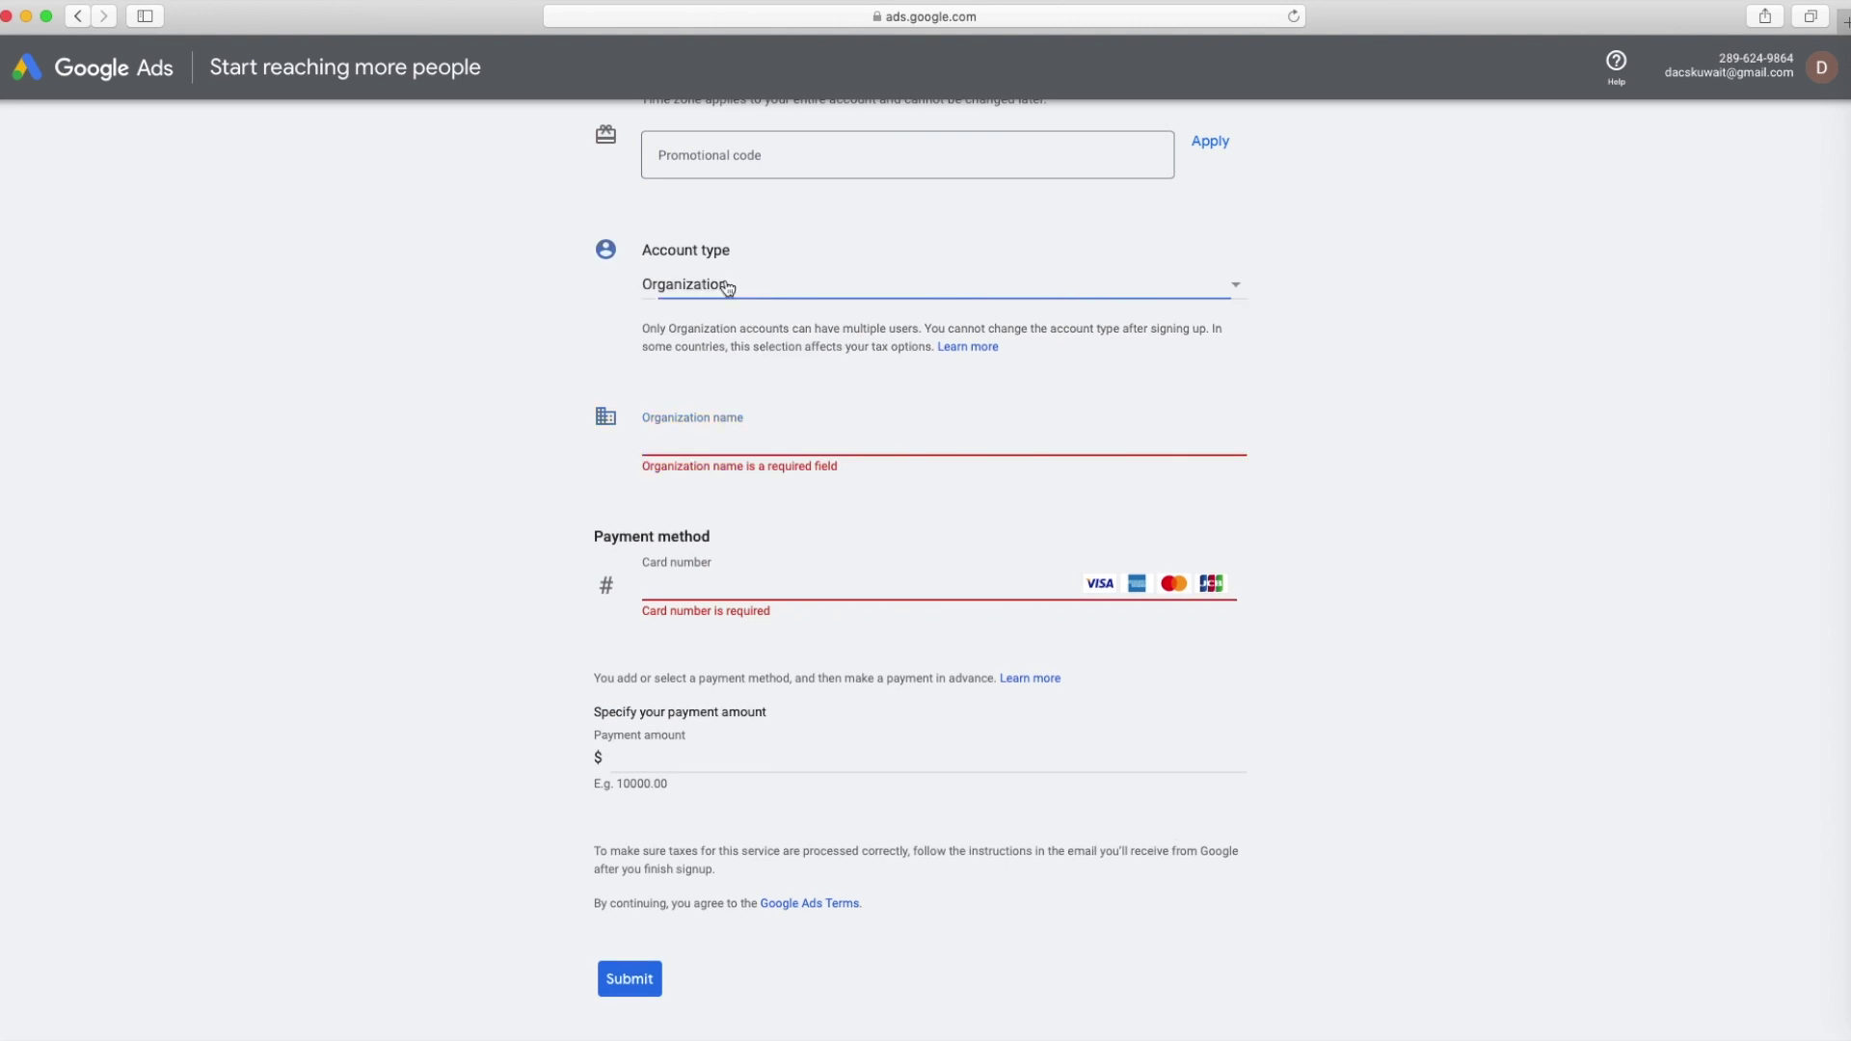
{"action": "left_click", "coordinate": [960, 291]}
{"action": "left_click", "coordinate": [785, 256]}
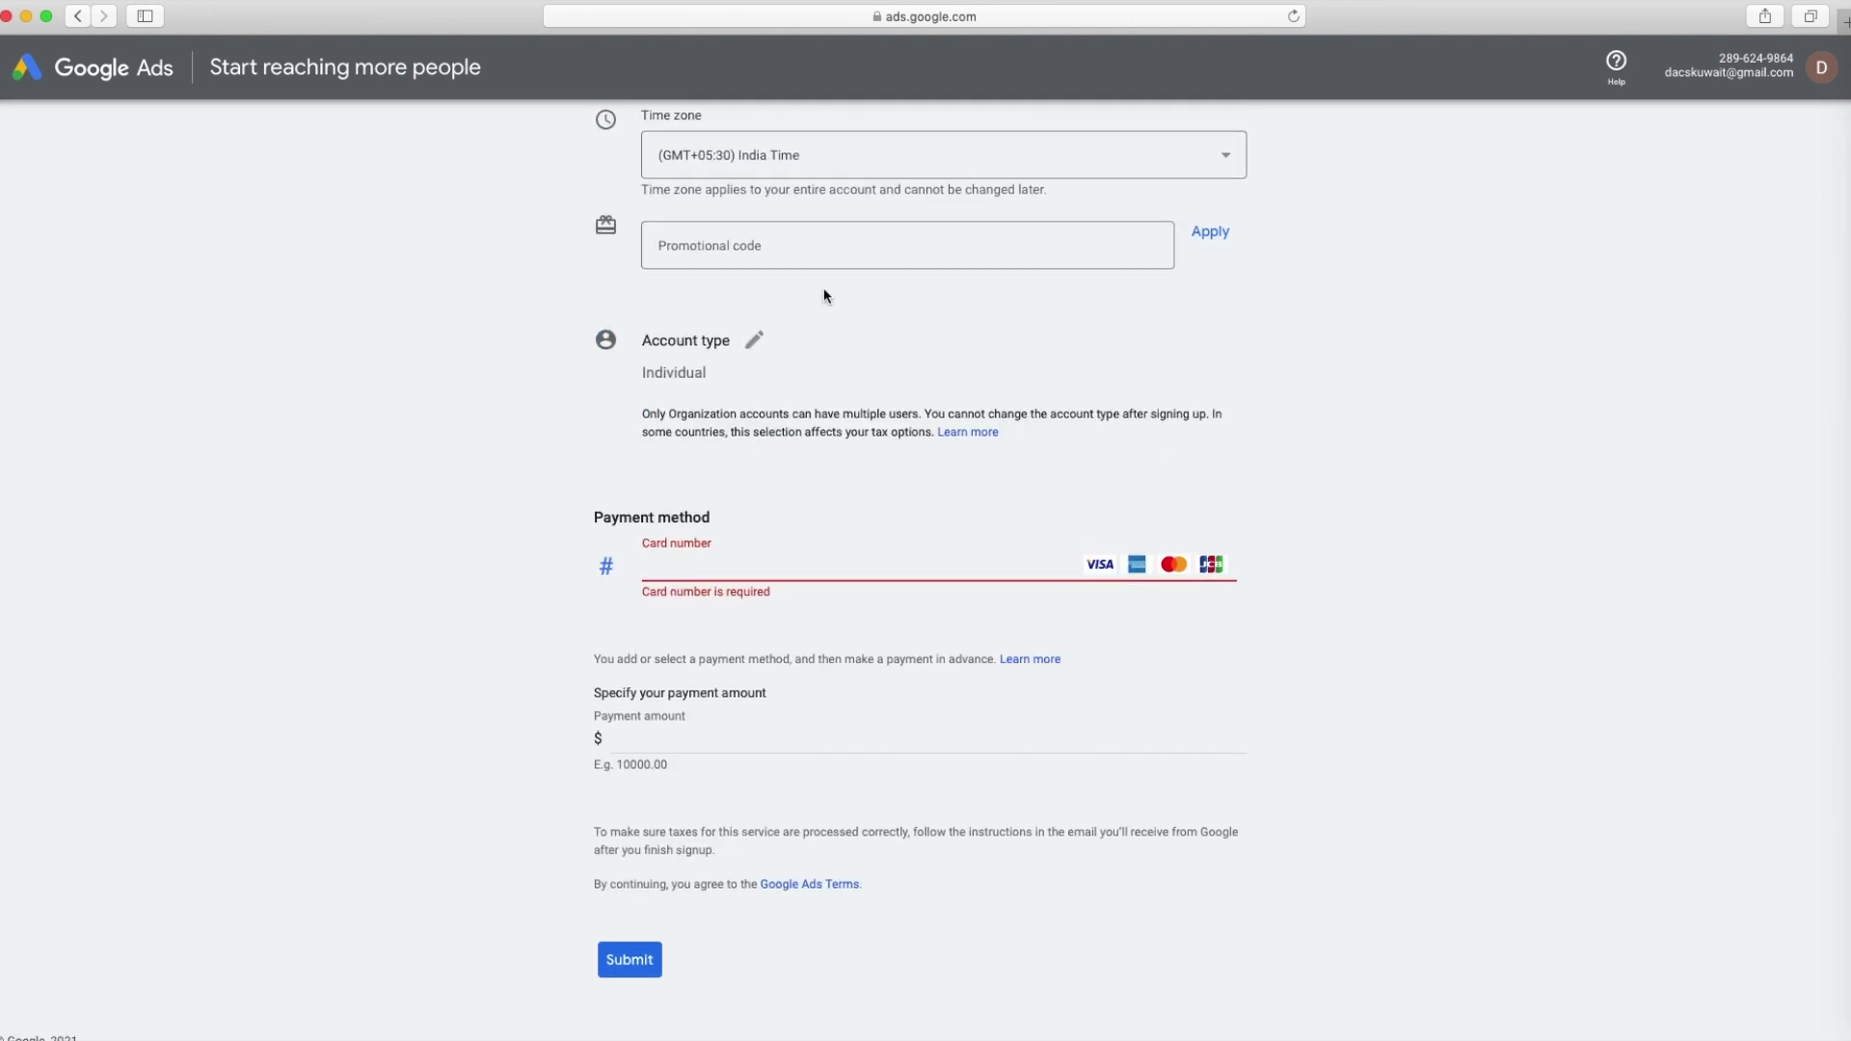
{"action": "left_click", "coordinate": [704, 745]}
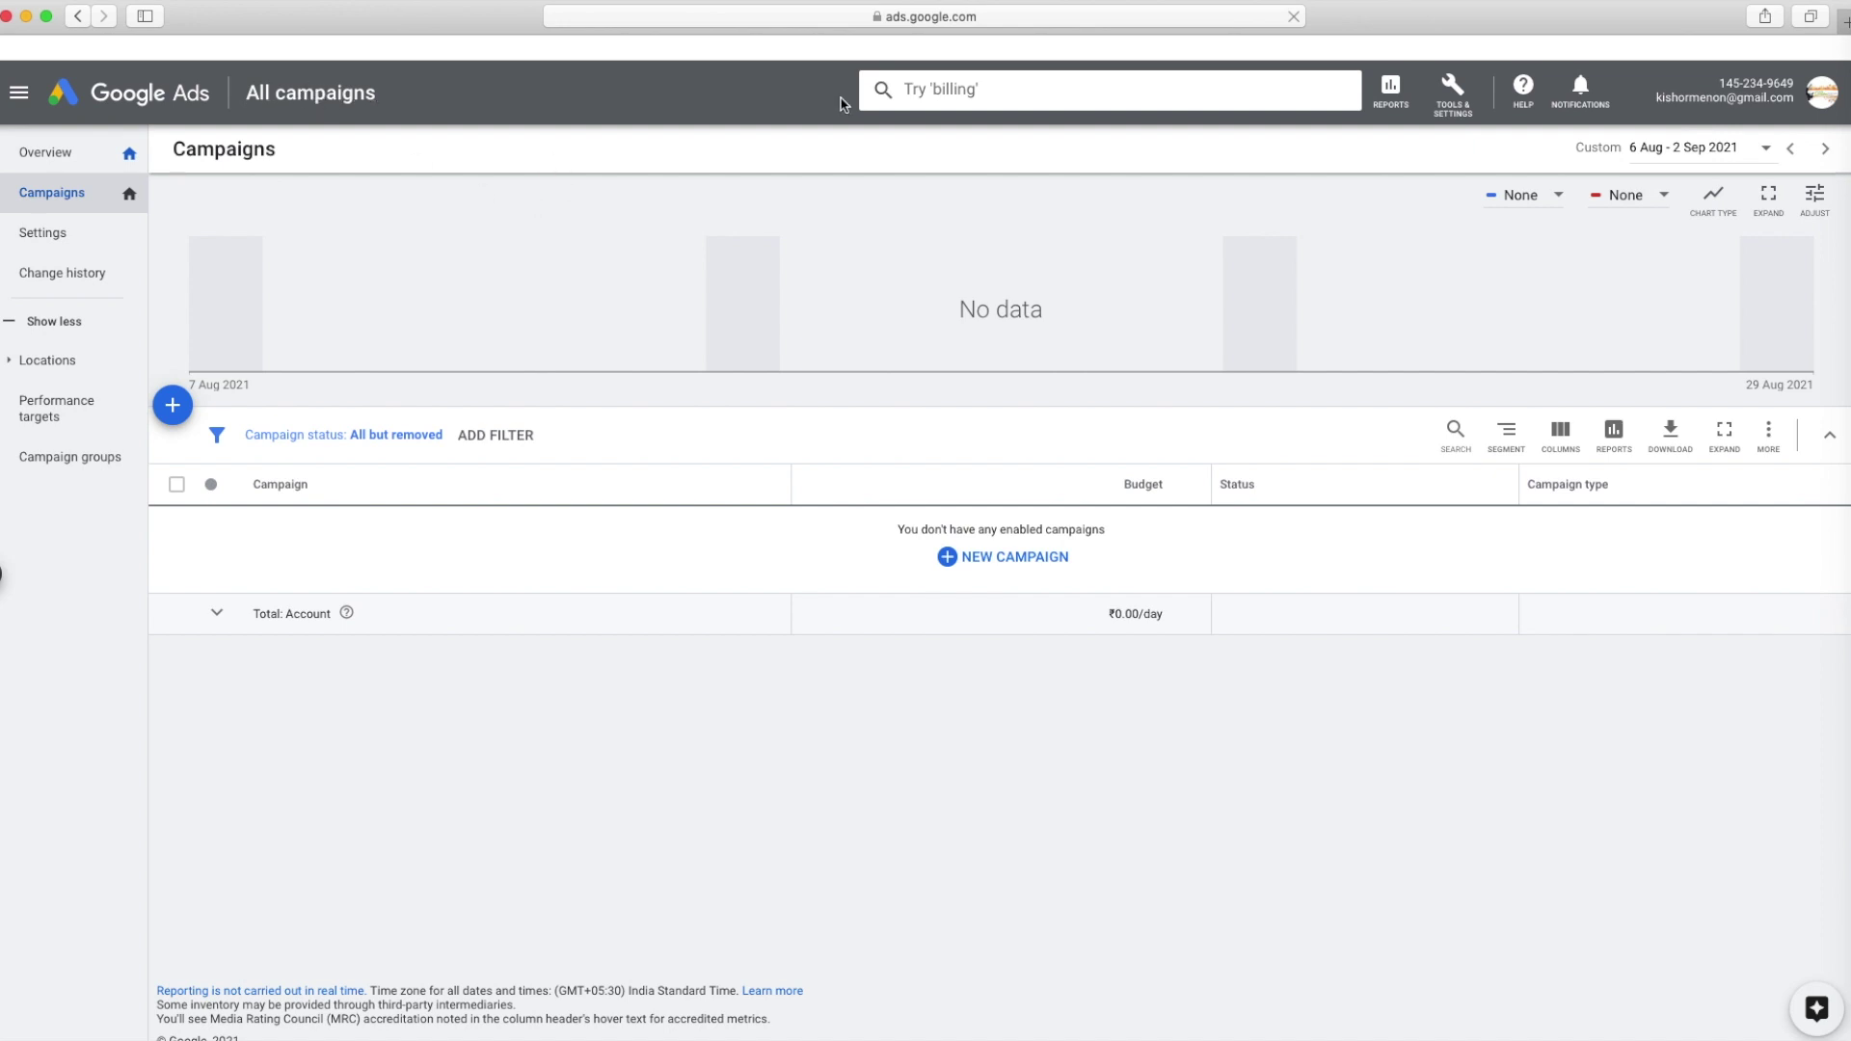
Choose New campaign from the Campaigns page's add menu to reach the objective choices
{"action": "left_click", "coordinate": [176, 409]}
{"action": "left_click", "coordinate": [328, 423]}
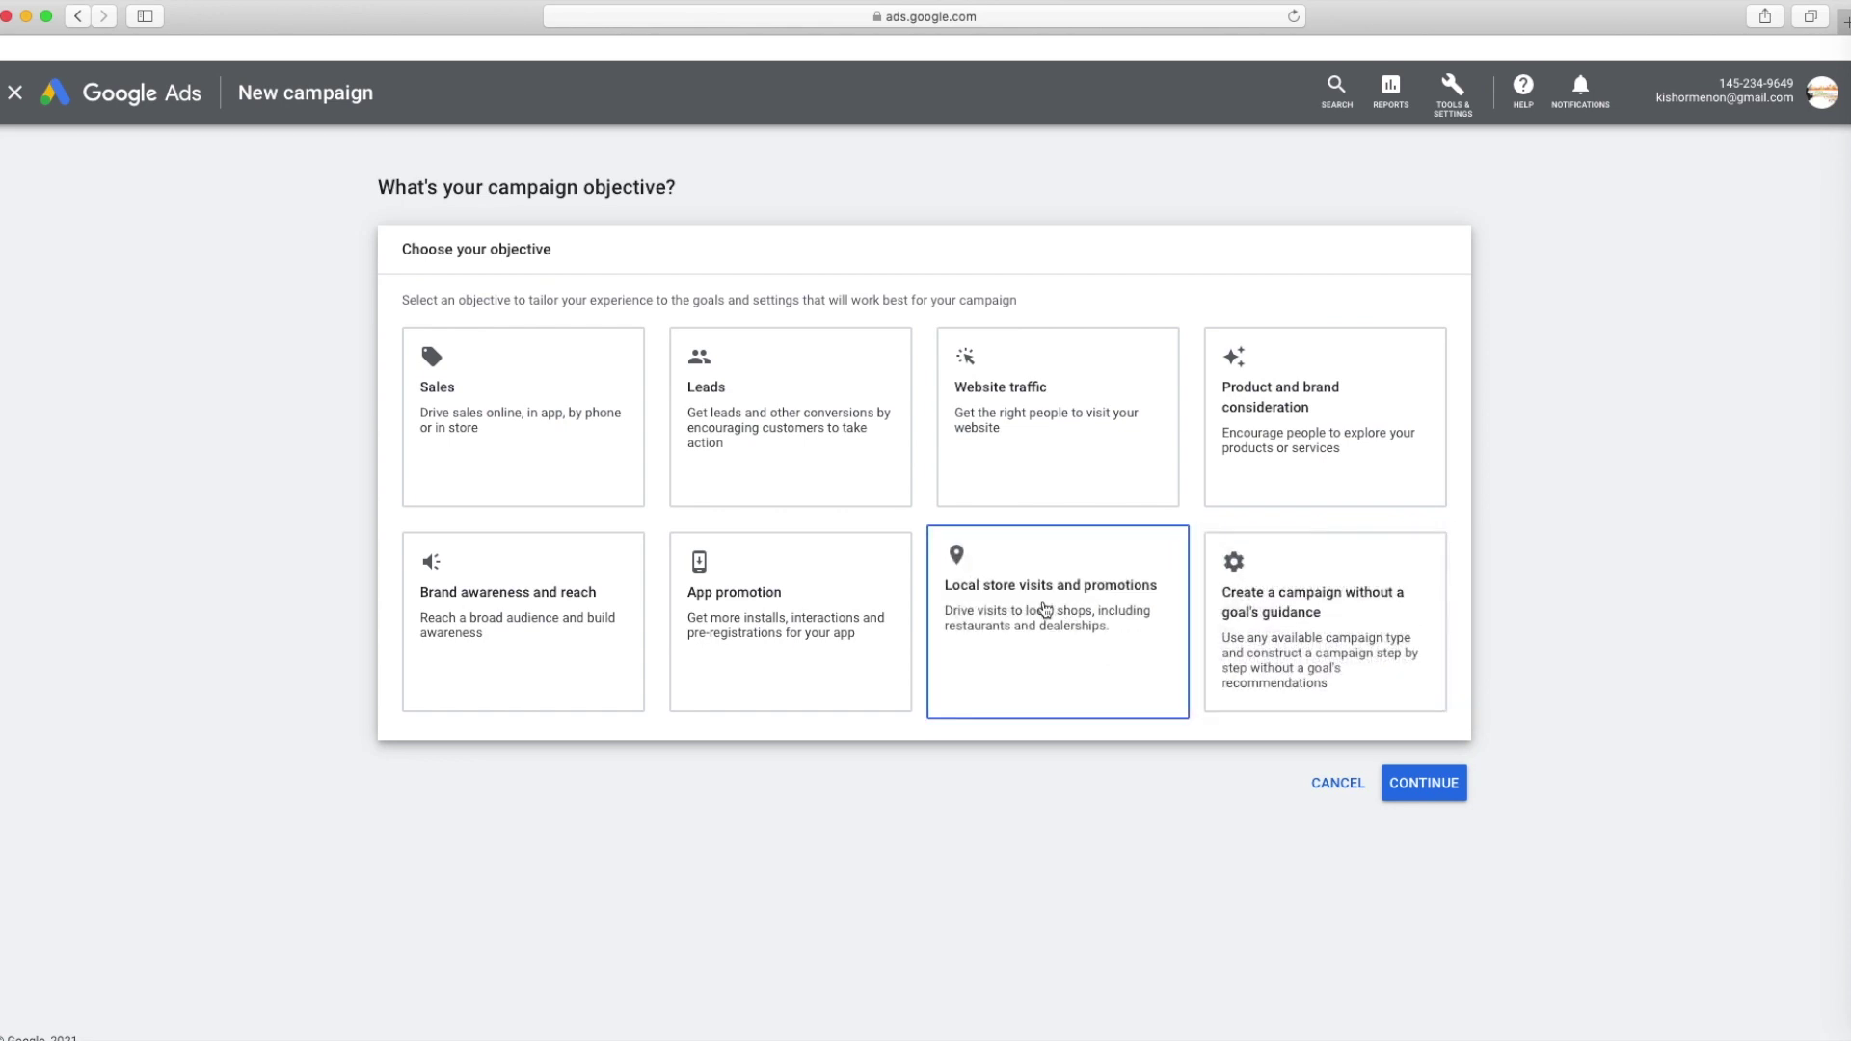
Create a Video campaign without a goal's guidance, using the Custom video campaign subtype
{"action": "left_click", "coordinate": [1301, 637]}
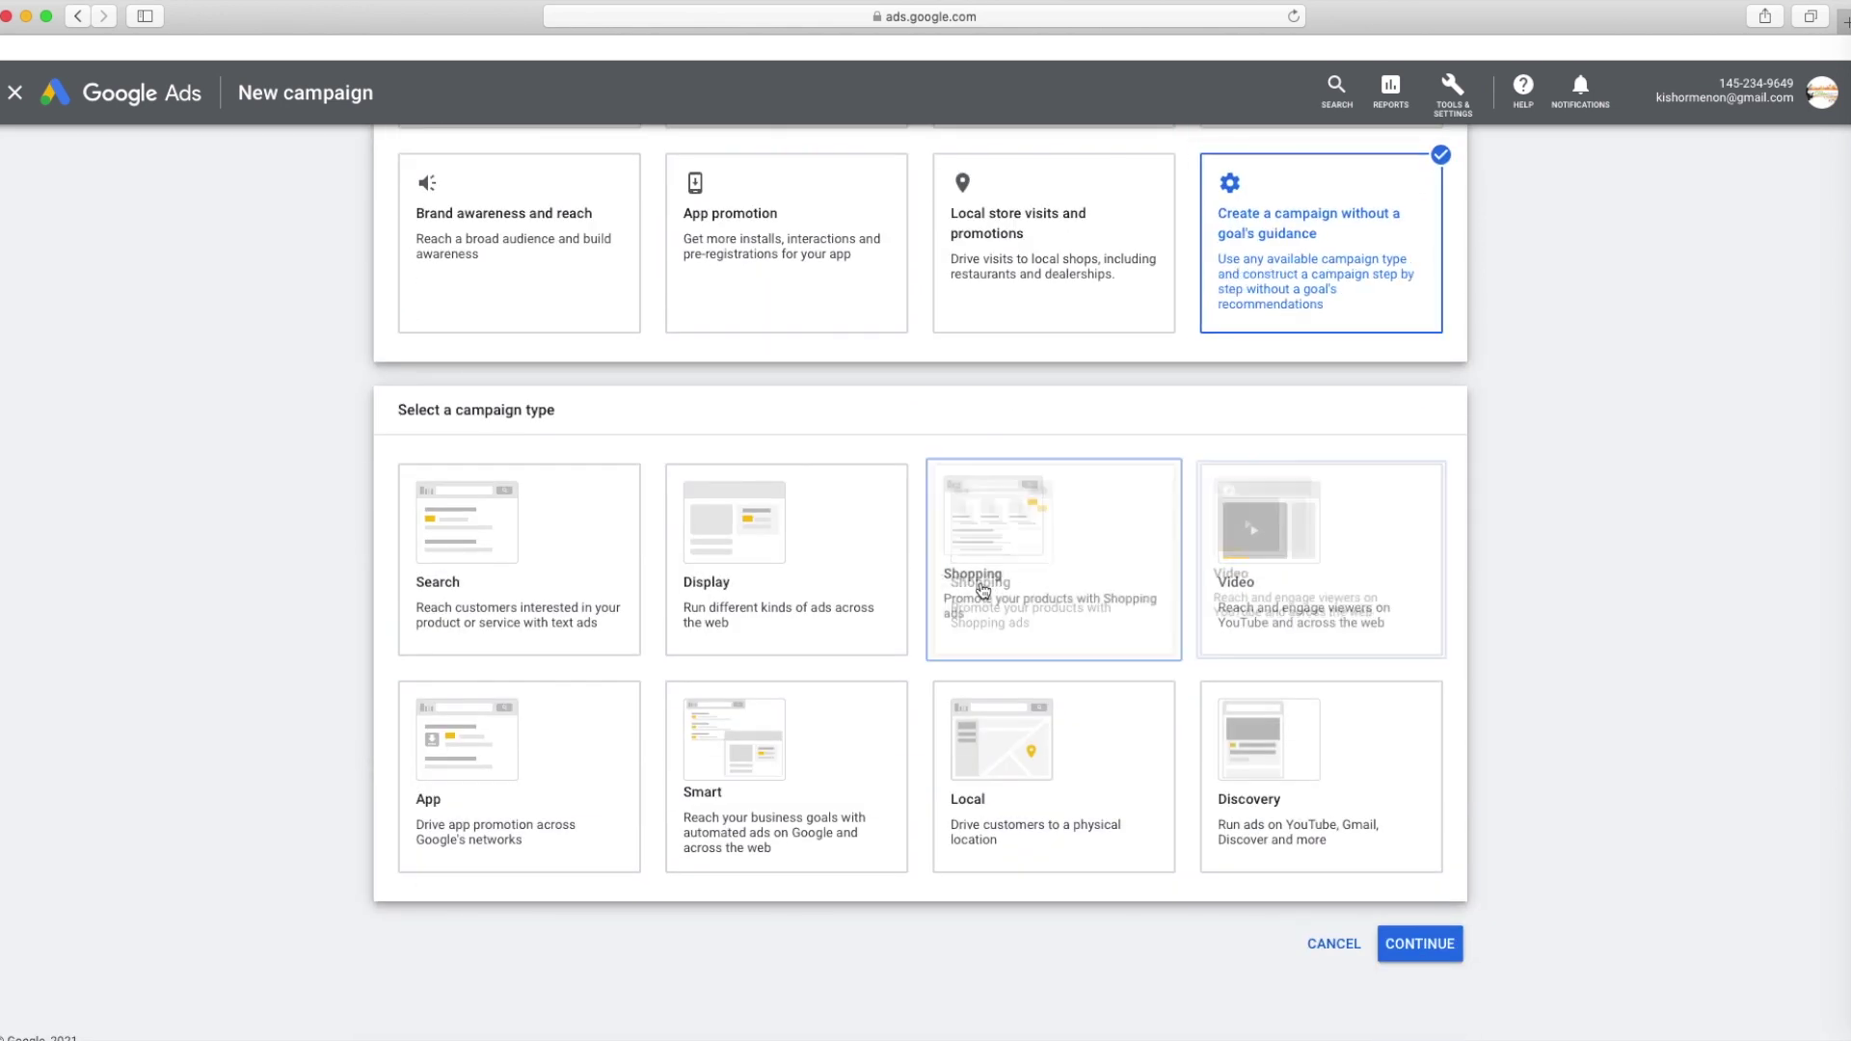
{"action": "left_click", "coordinate": [535, 580]}
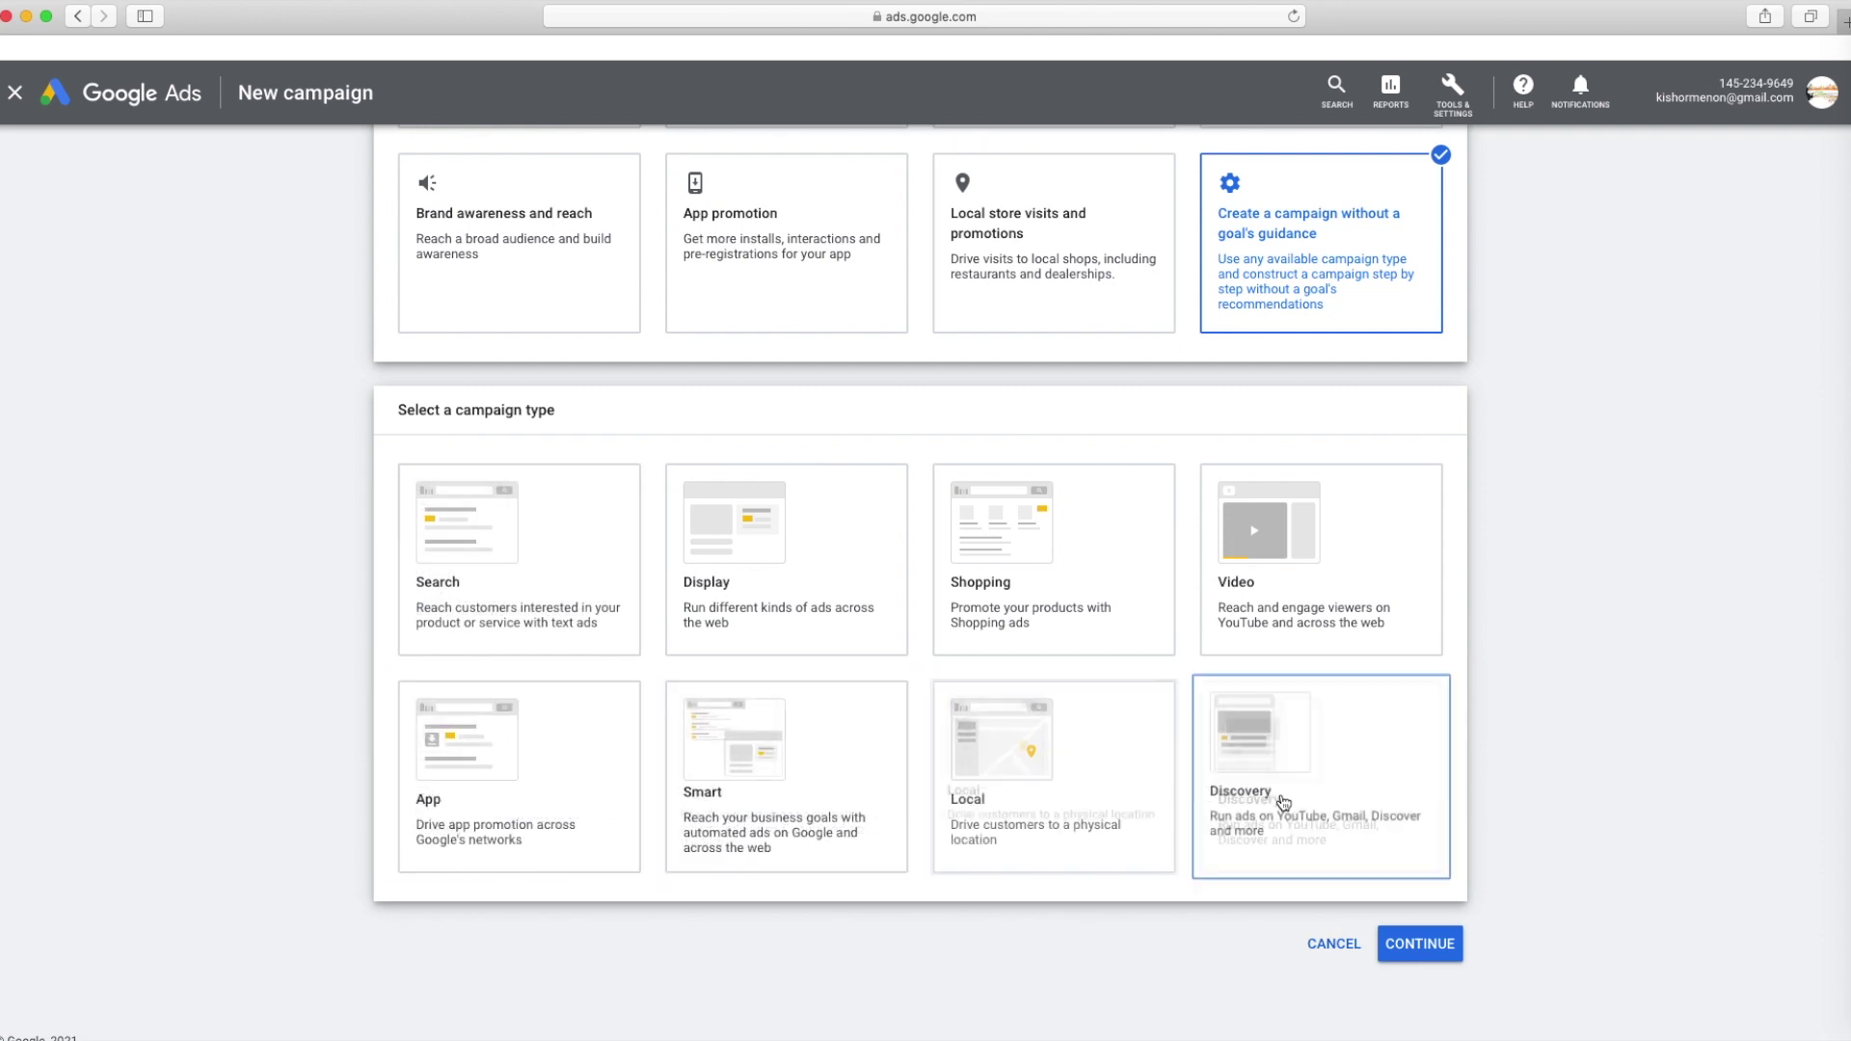
{"action": "left_click", "coordinate": [1270, 600]}
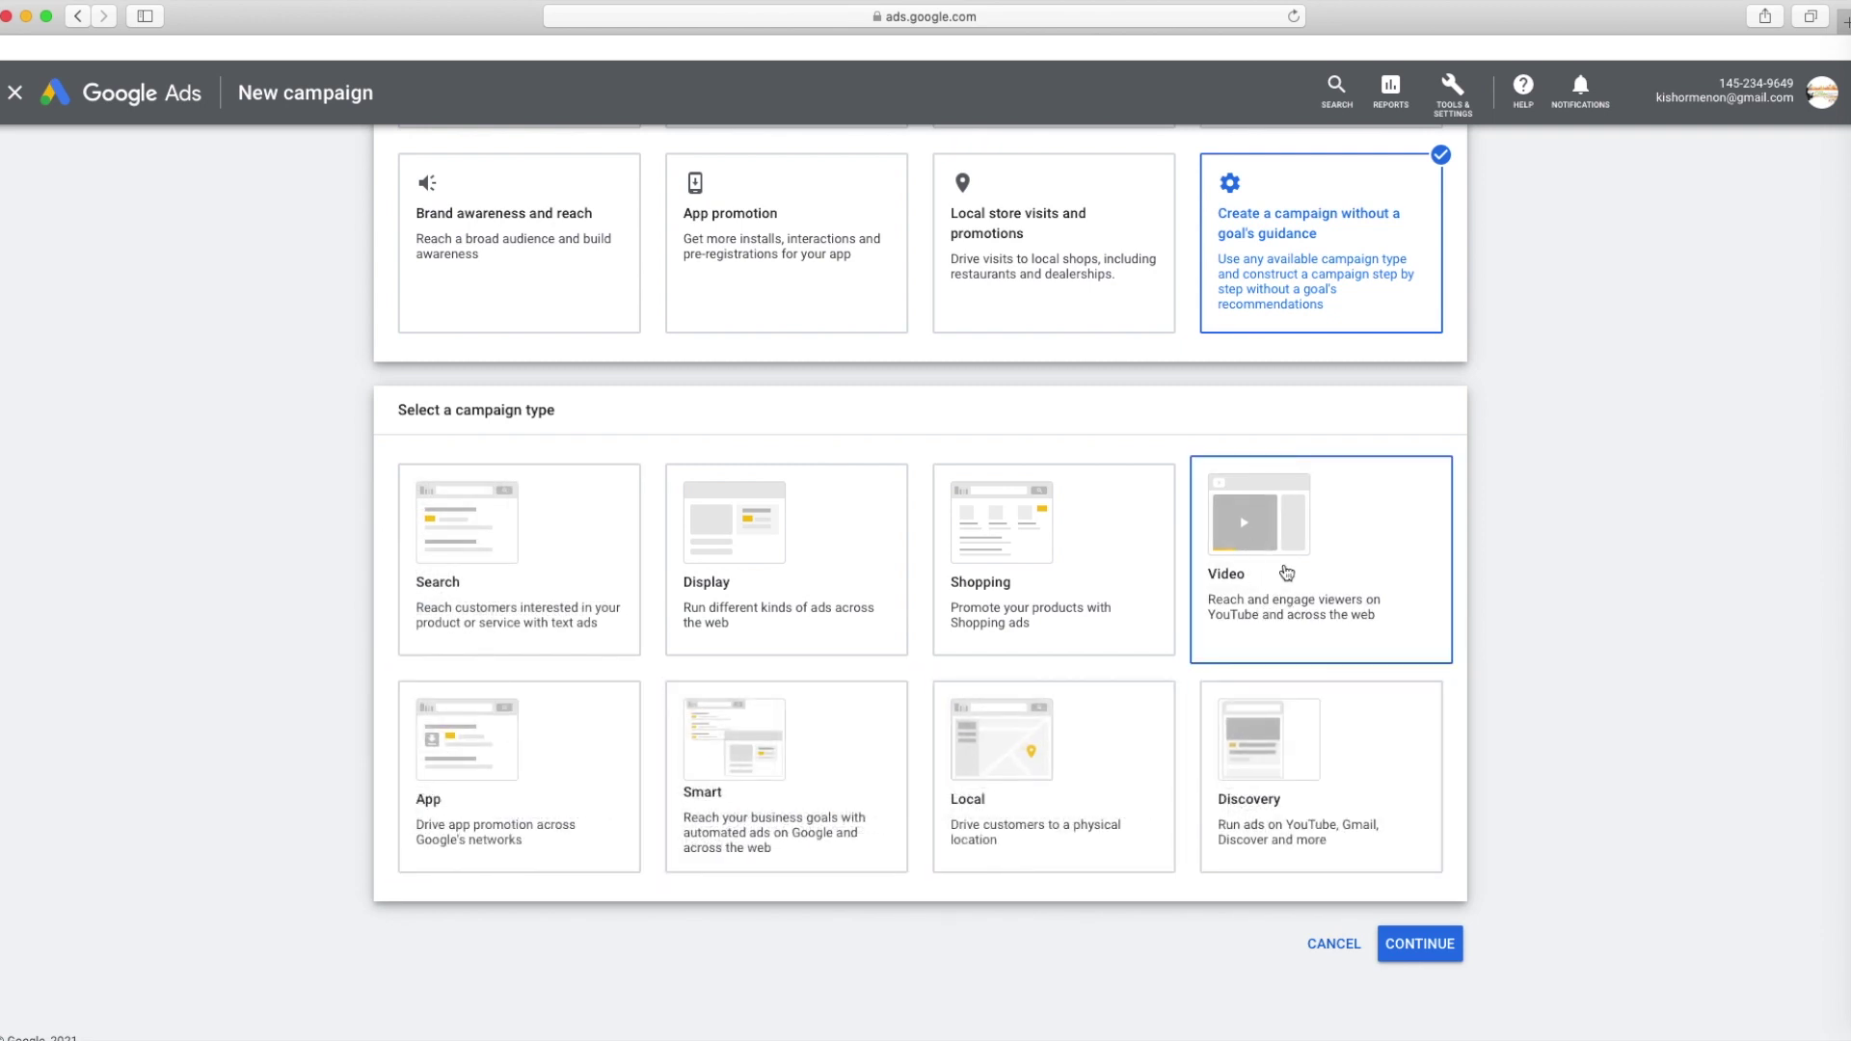
{"action": "left_click", "coordinate": [1421, 945]}
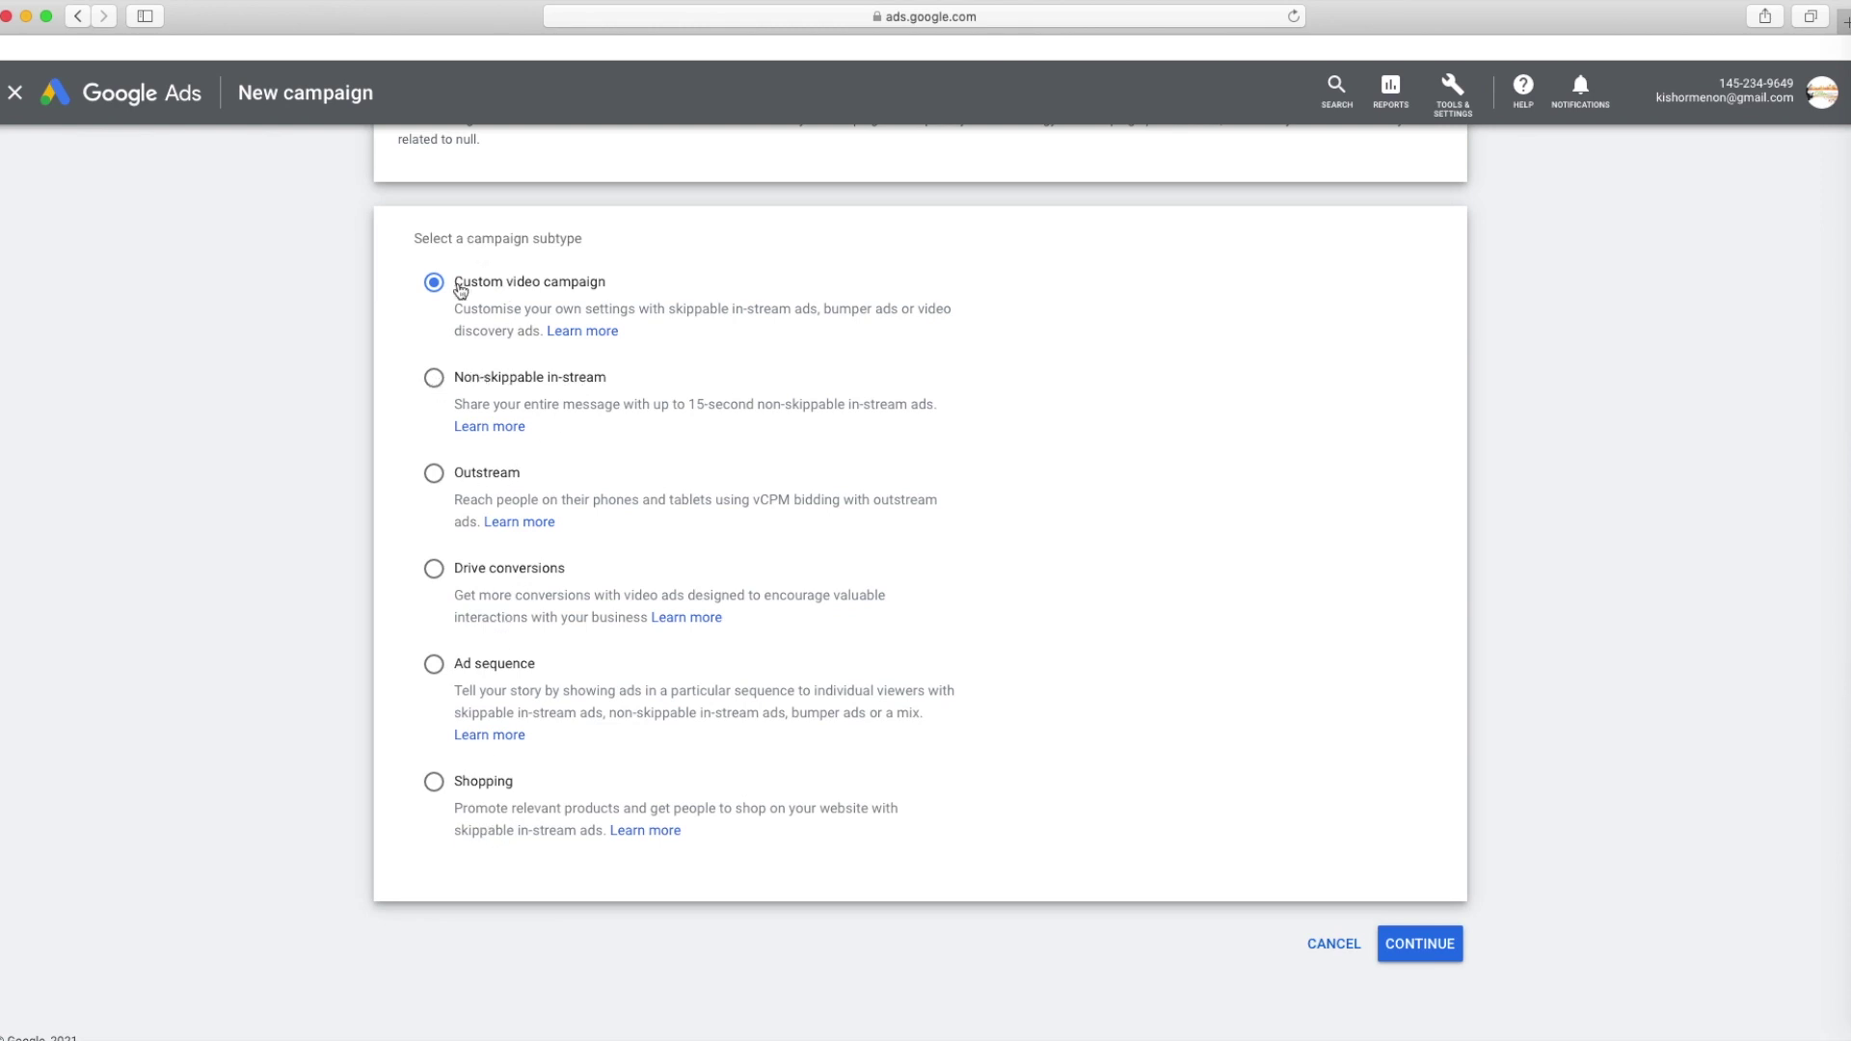
{"action": "left_click", "coordinate": [1442, 950]}
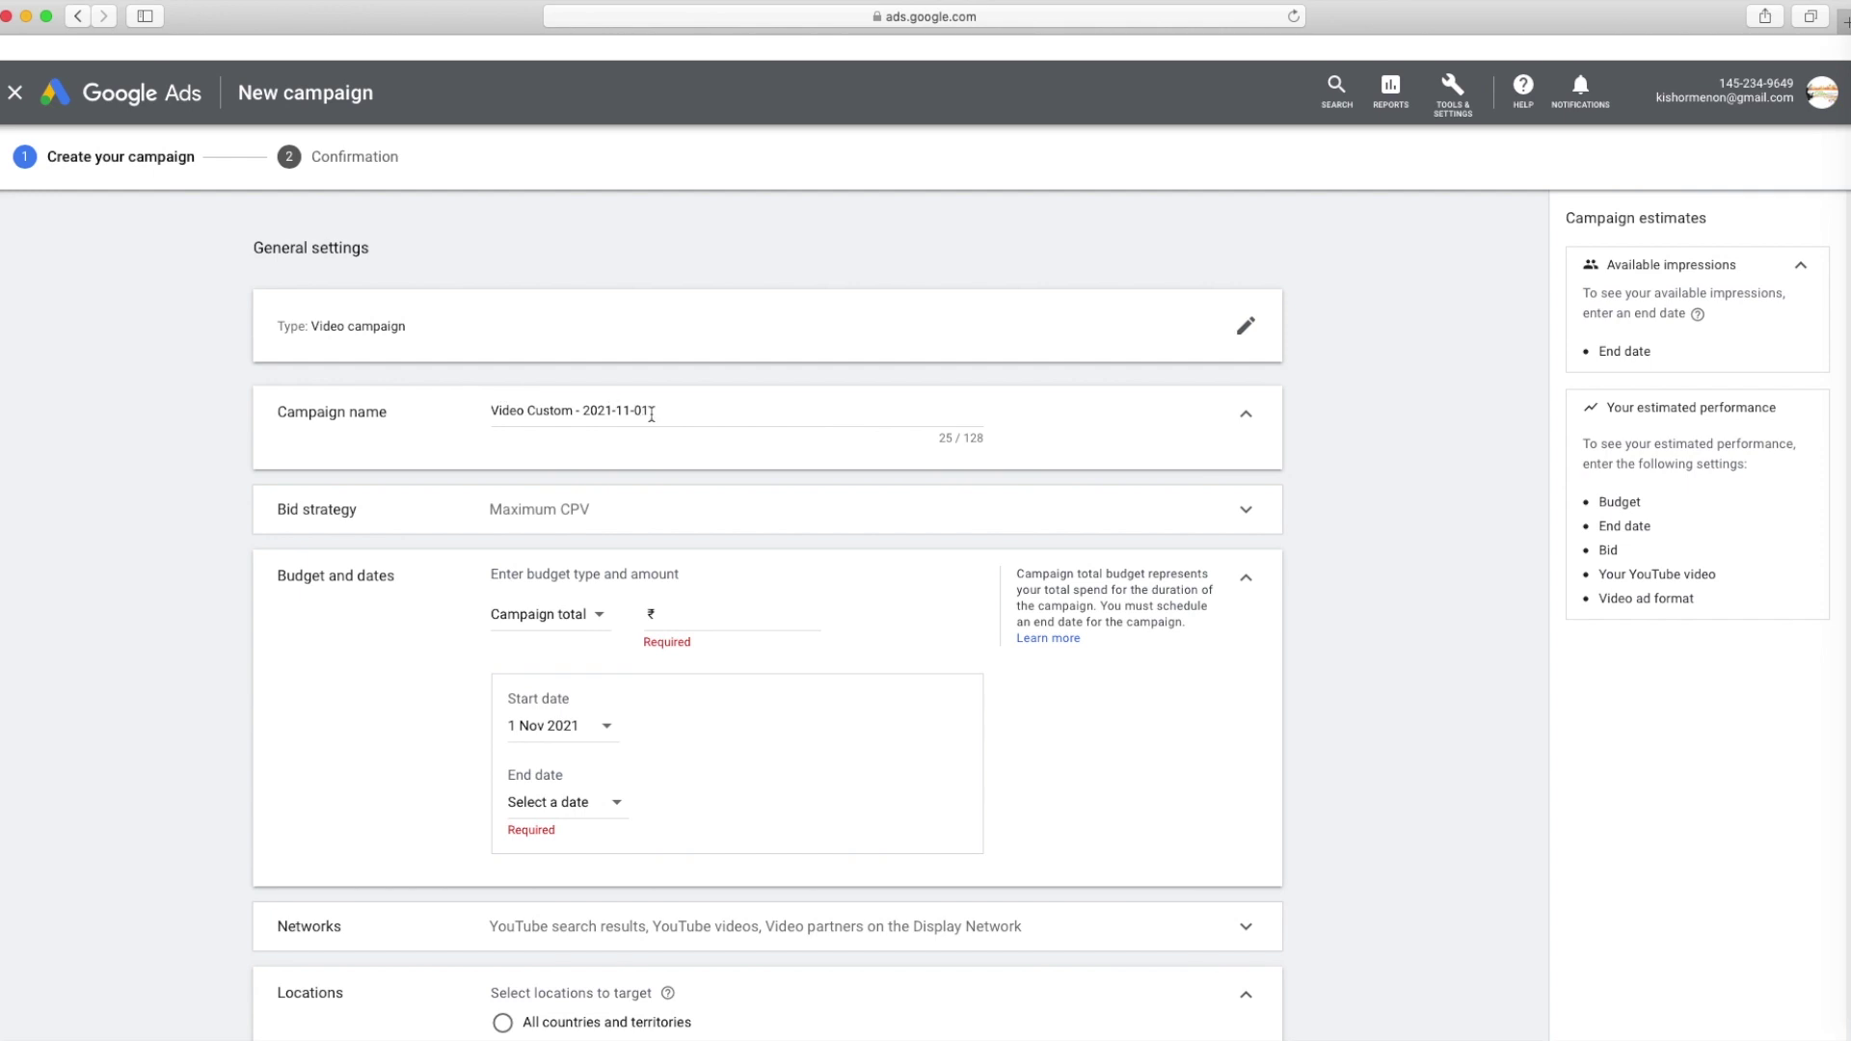
Replace the default campaign name with 'Video Song' and keep Maximum CPV bidding
{"action": "left_click_drag", "start_coordinate": [650, 410], "coordinate": [328, 403]}
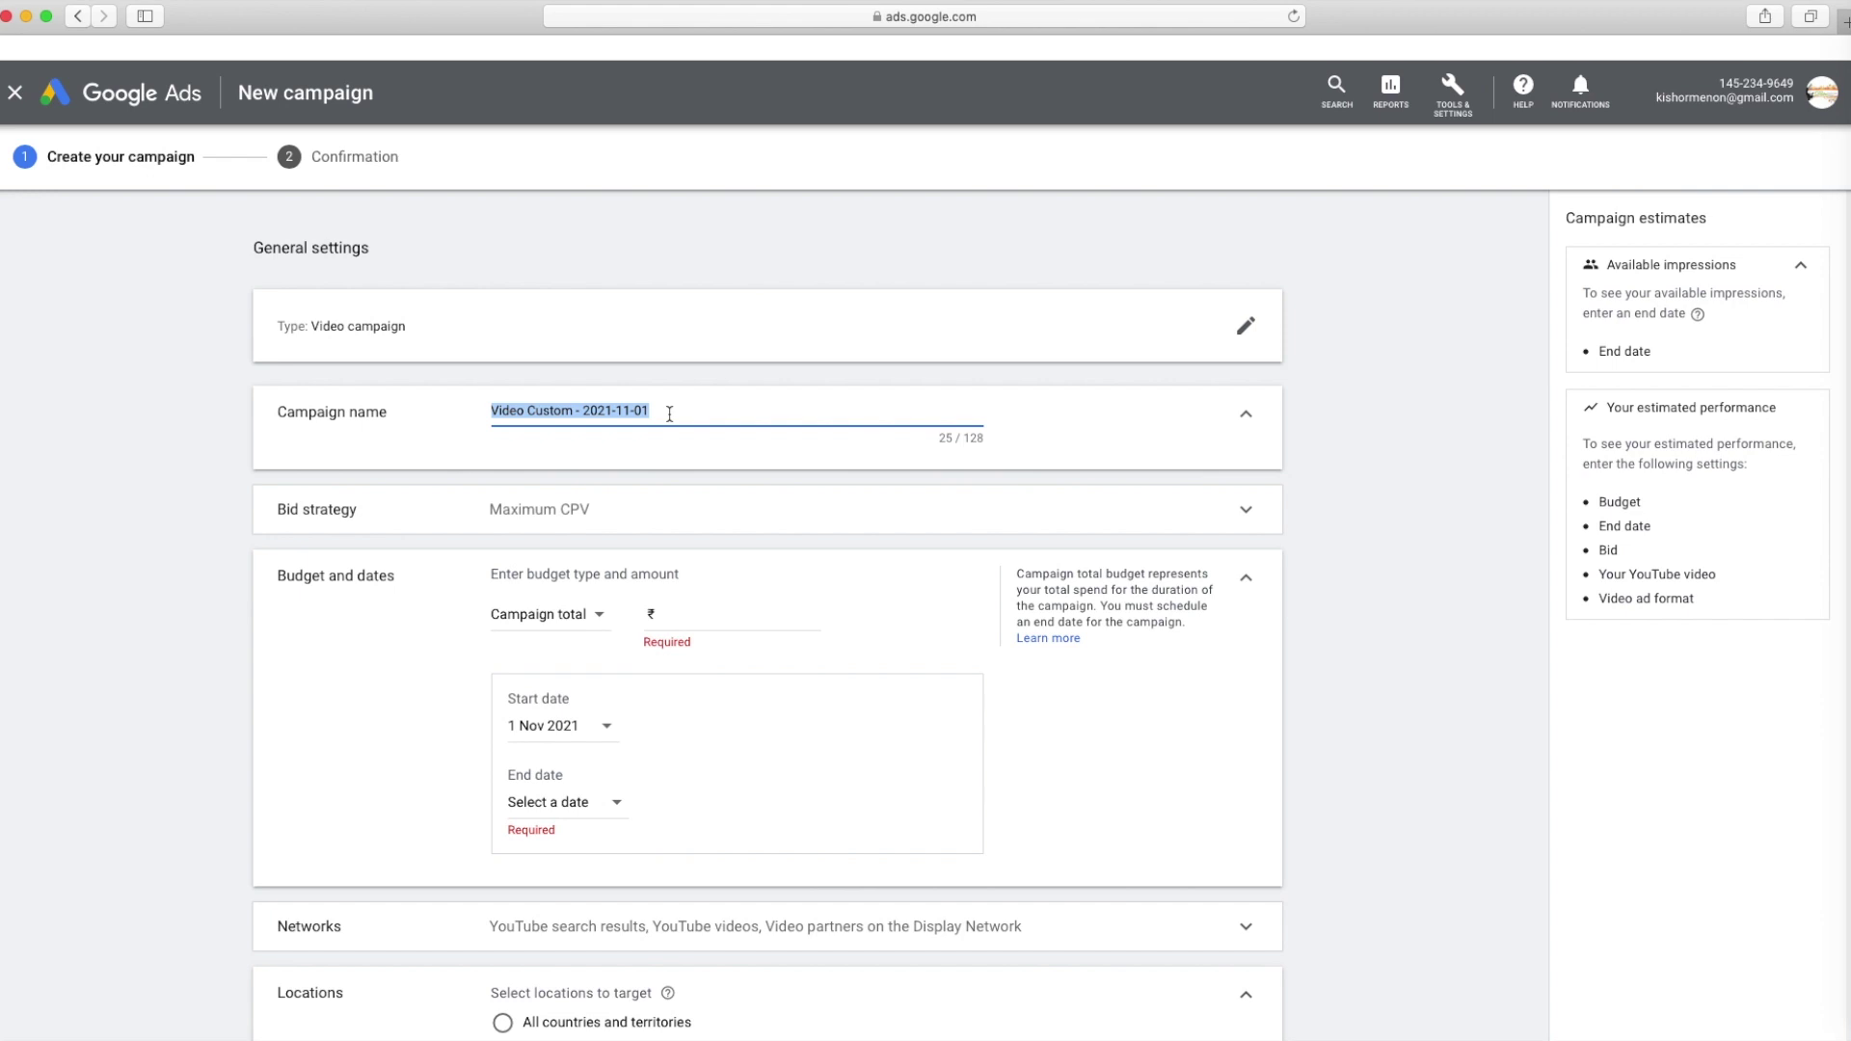
{"action": "type", "text": "Video Song"}
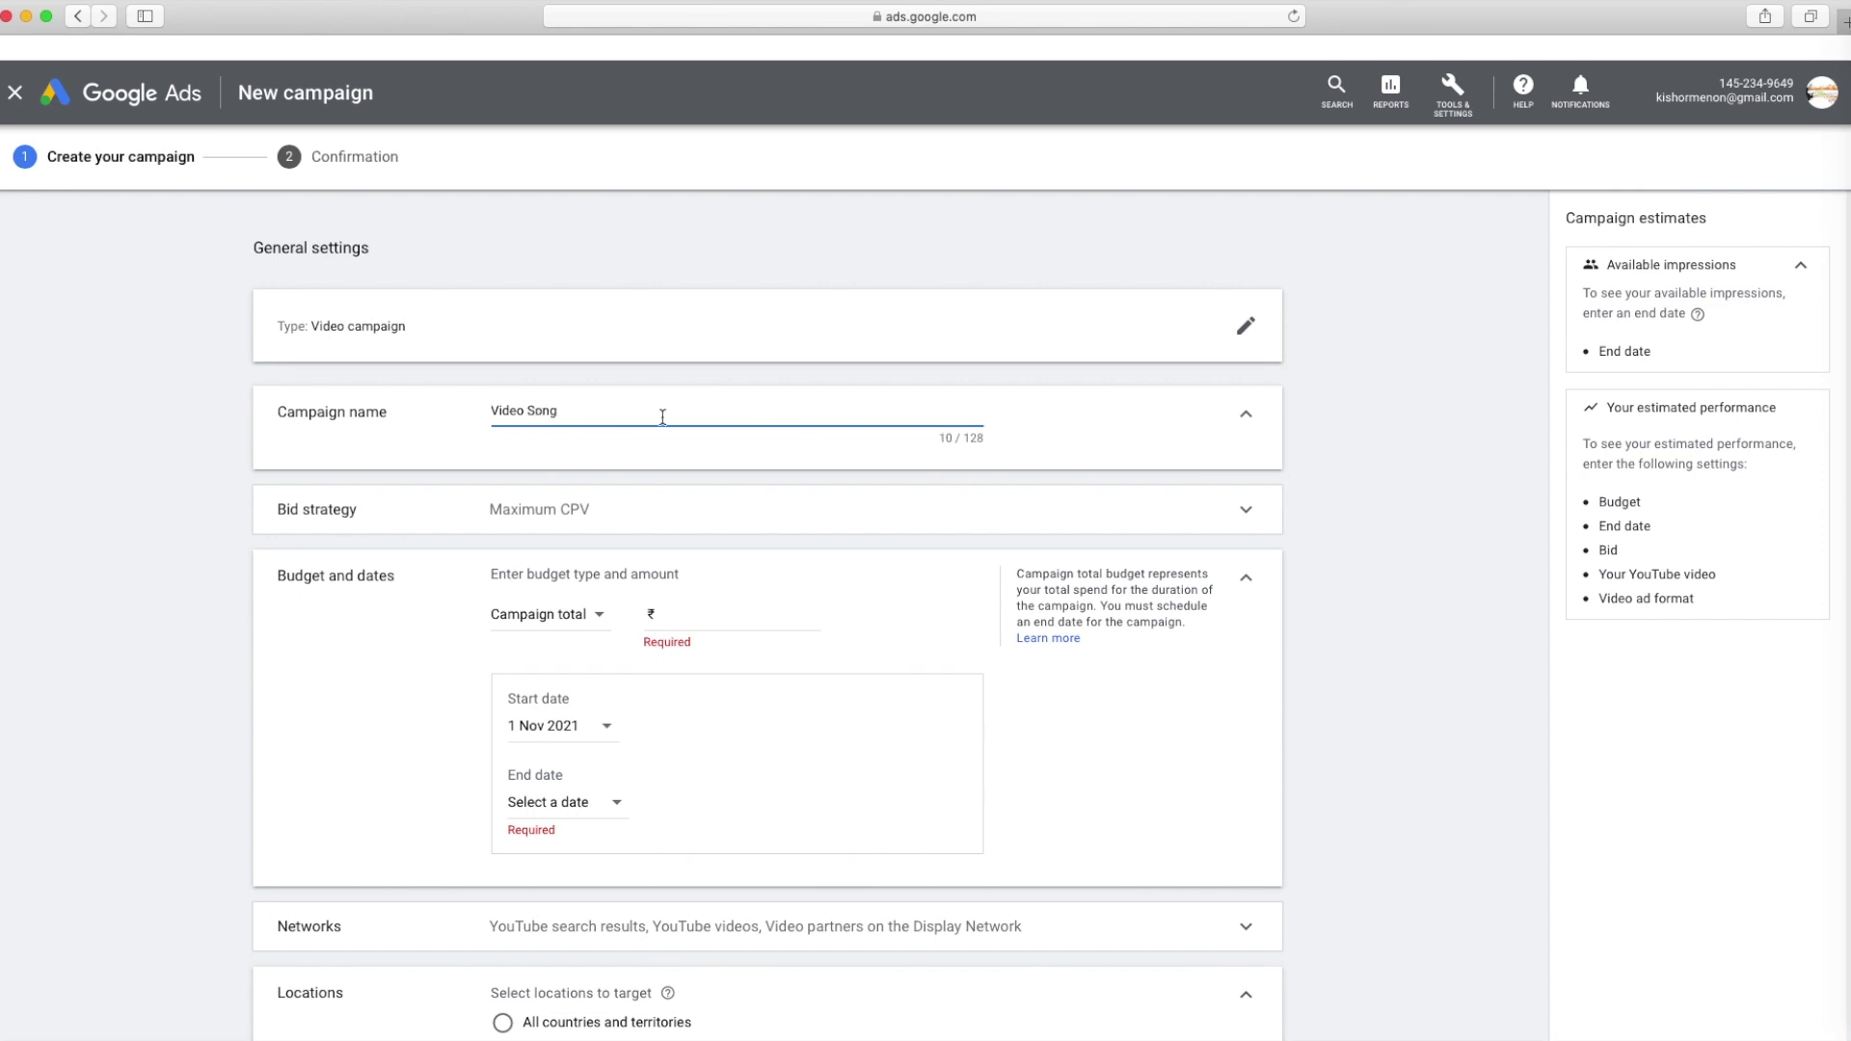
{"action": "scroll", "coordinate": [598, 483], "scroll_direction": "down", "scroll_amount": 2}
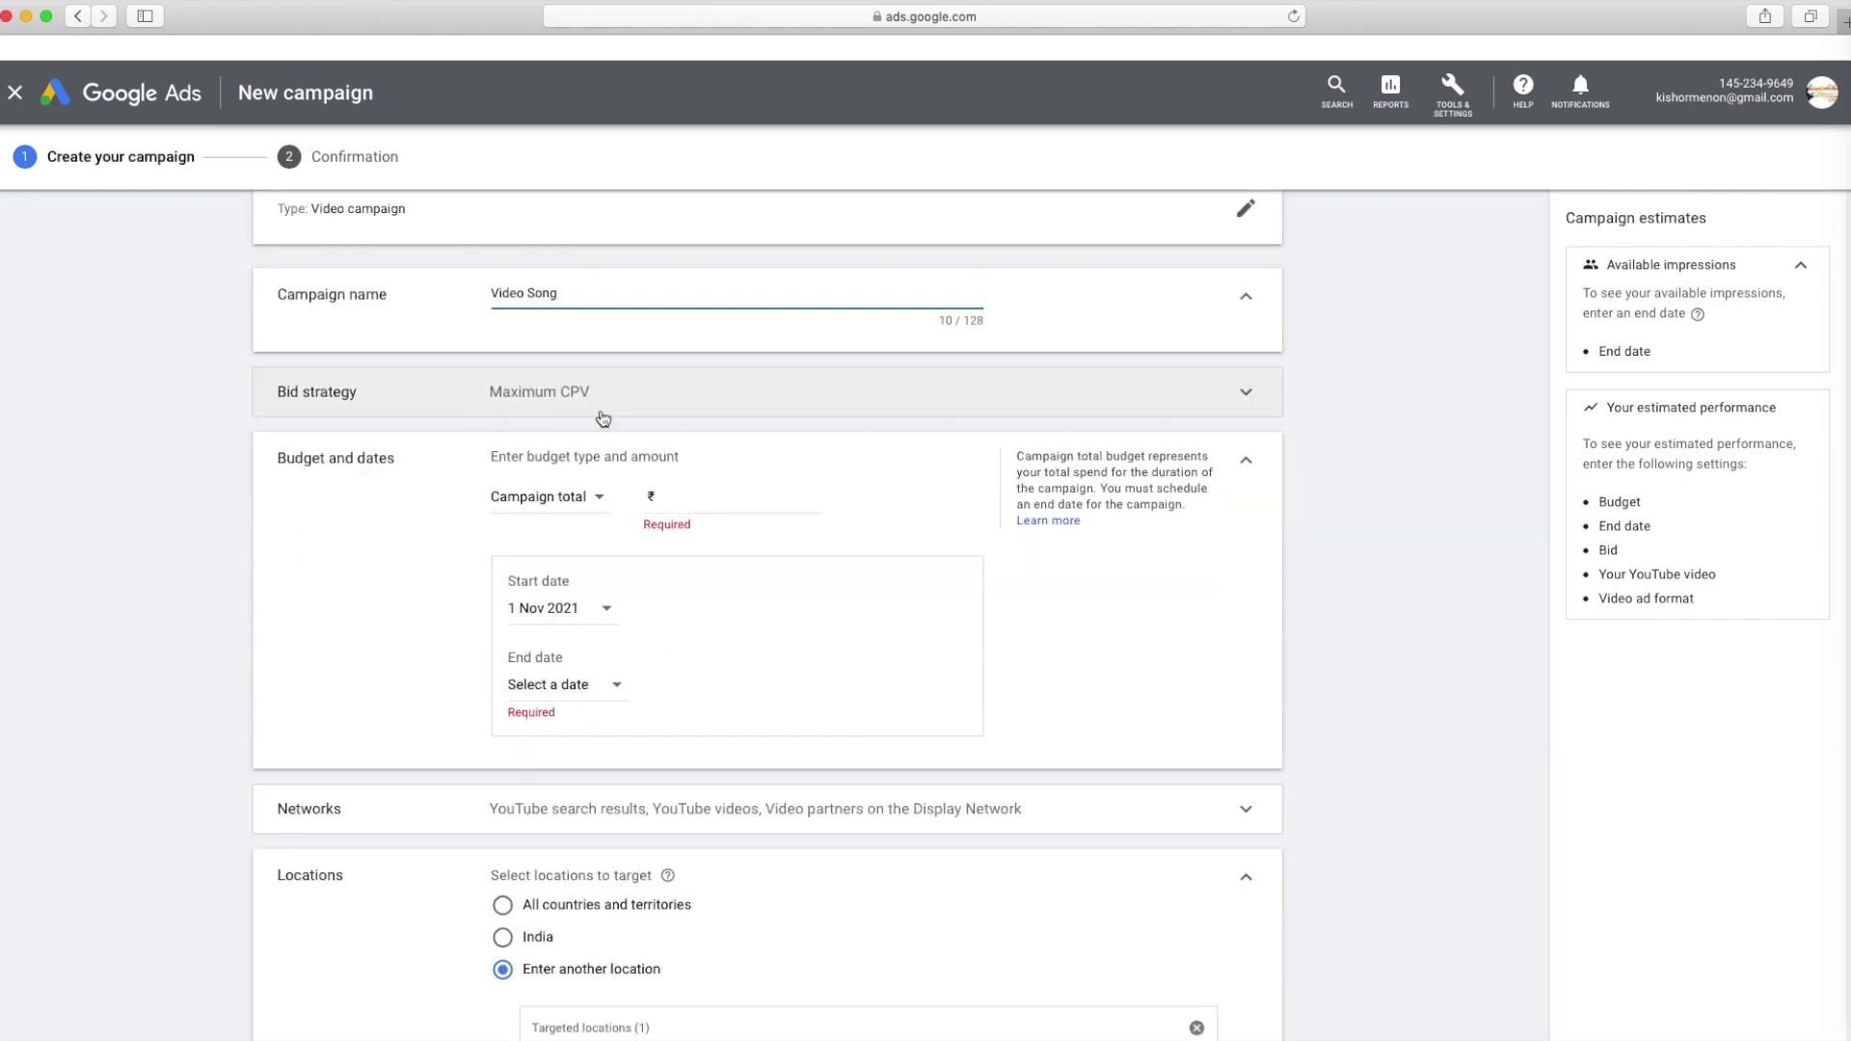
{"action": "left_click", "coordinate": [600, 403]}
{"action": "left_click", "coordinate": [597, 422]}
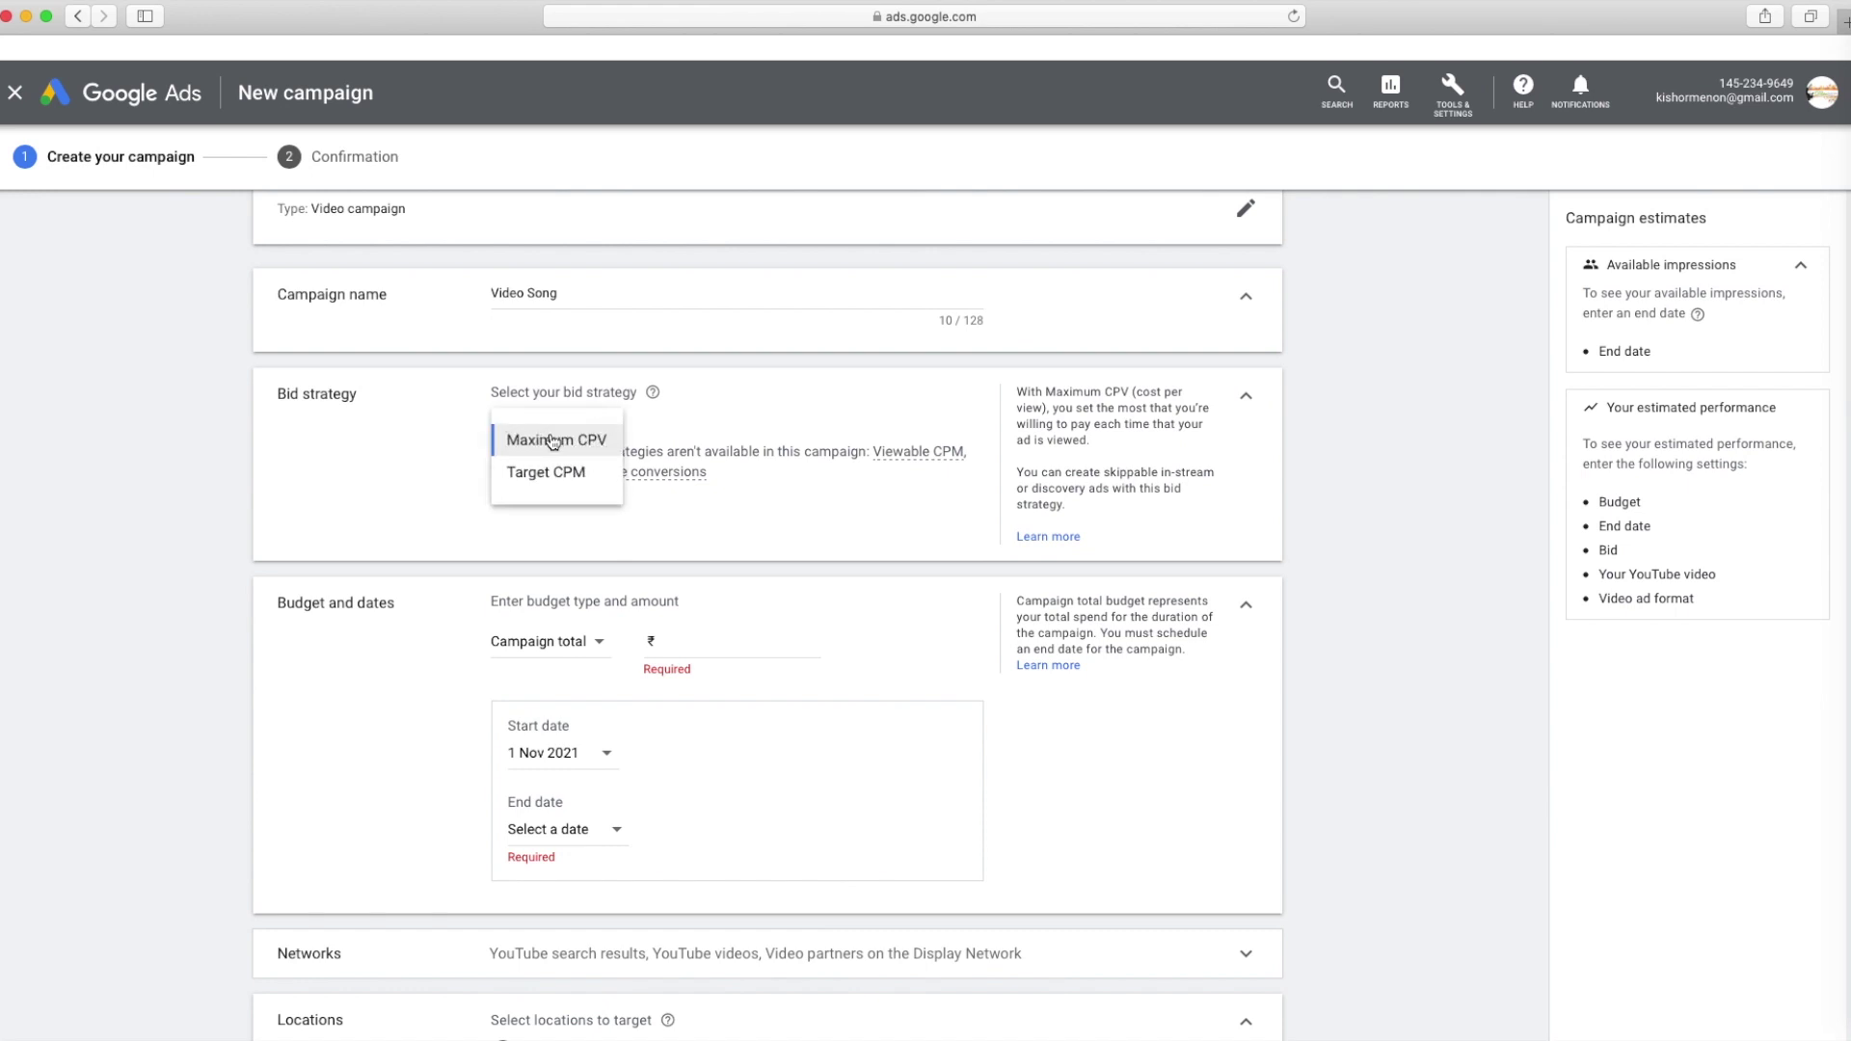
{"action": "left_click", "coordinate": [601, 446]}
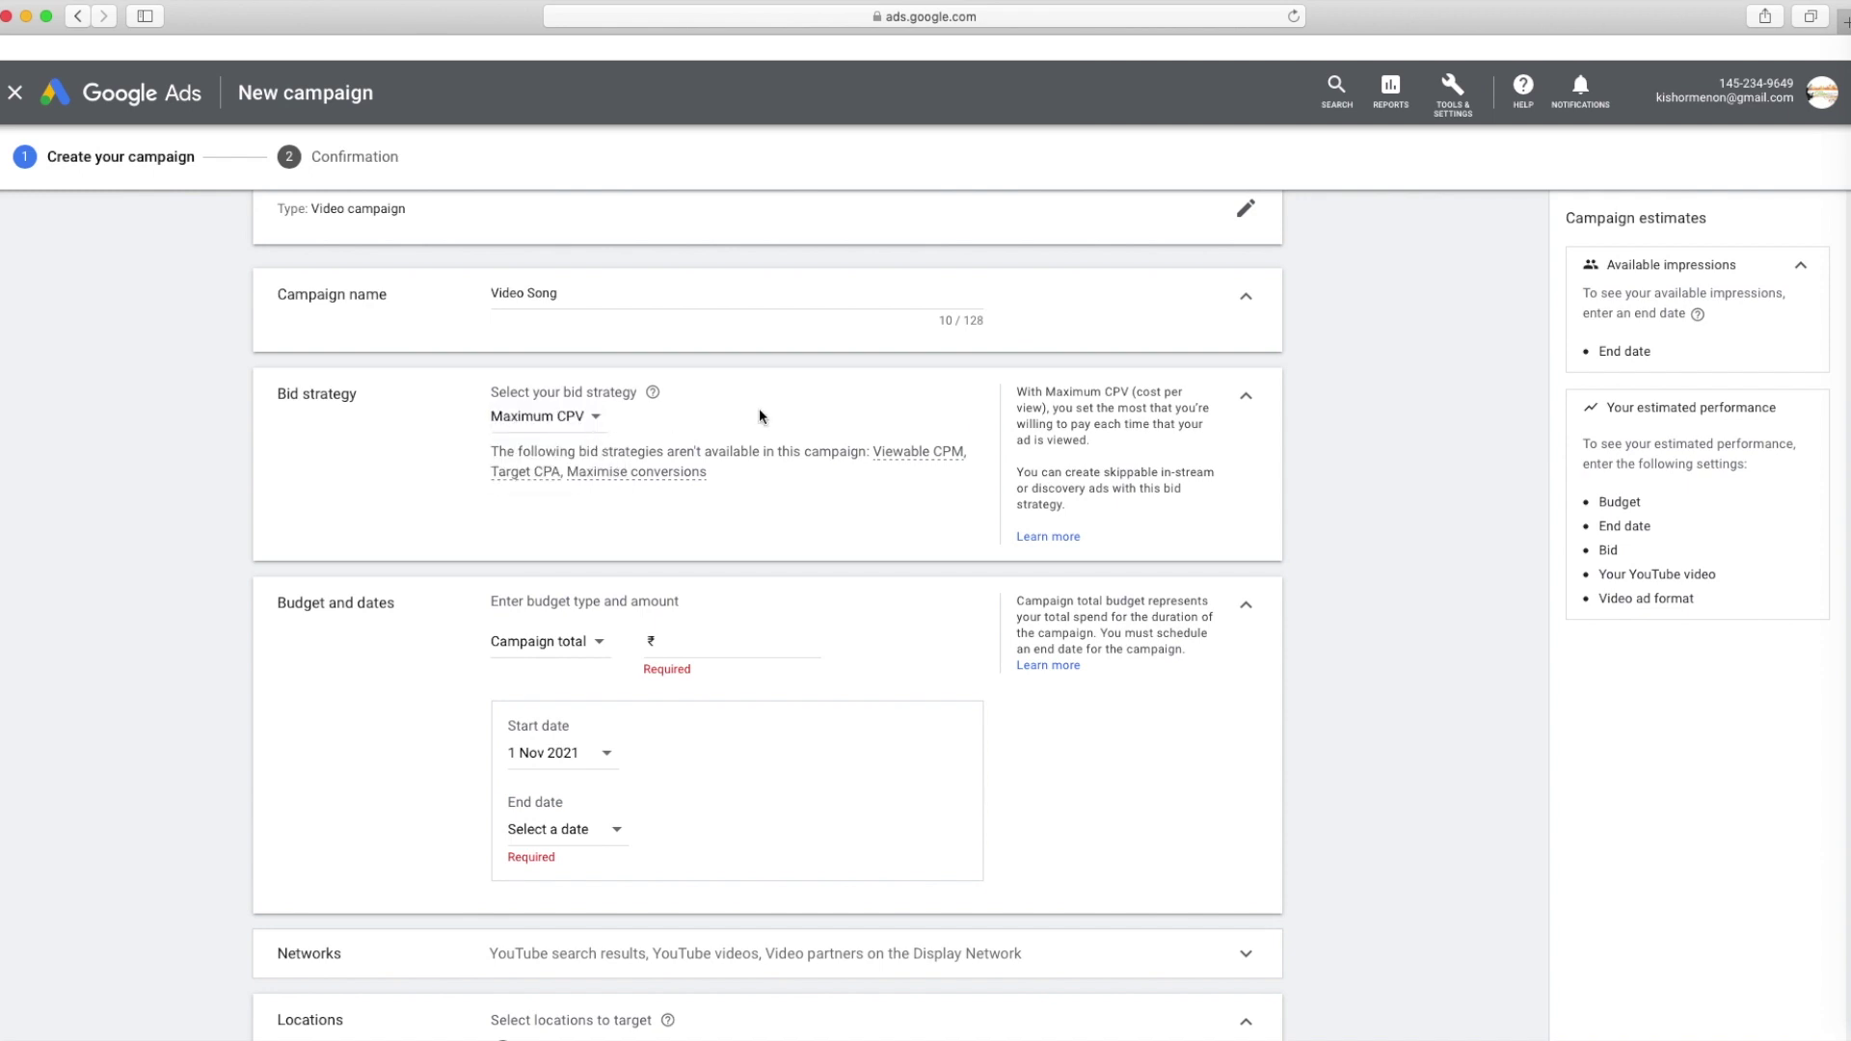
{"action": "scroll", "coordinate": [762, 407], "scroll_direction": "down", "scroll_amount": 2}
Set a Campaign total budget of ₹1,000 after briefly trying Daily
{"action": "scroll", "coordinate": [762, 407], "scroll_direction": "down", "scroll_amount": 3}
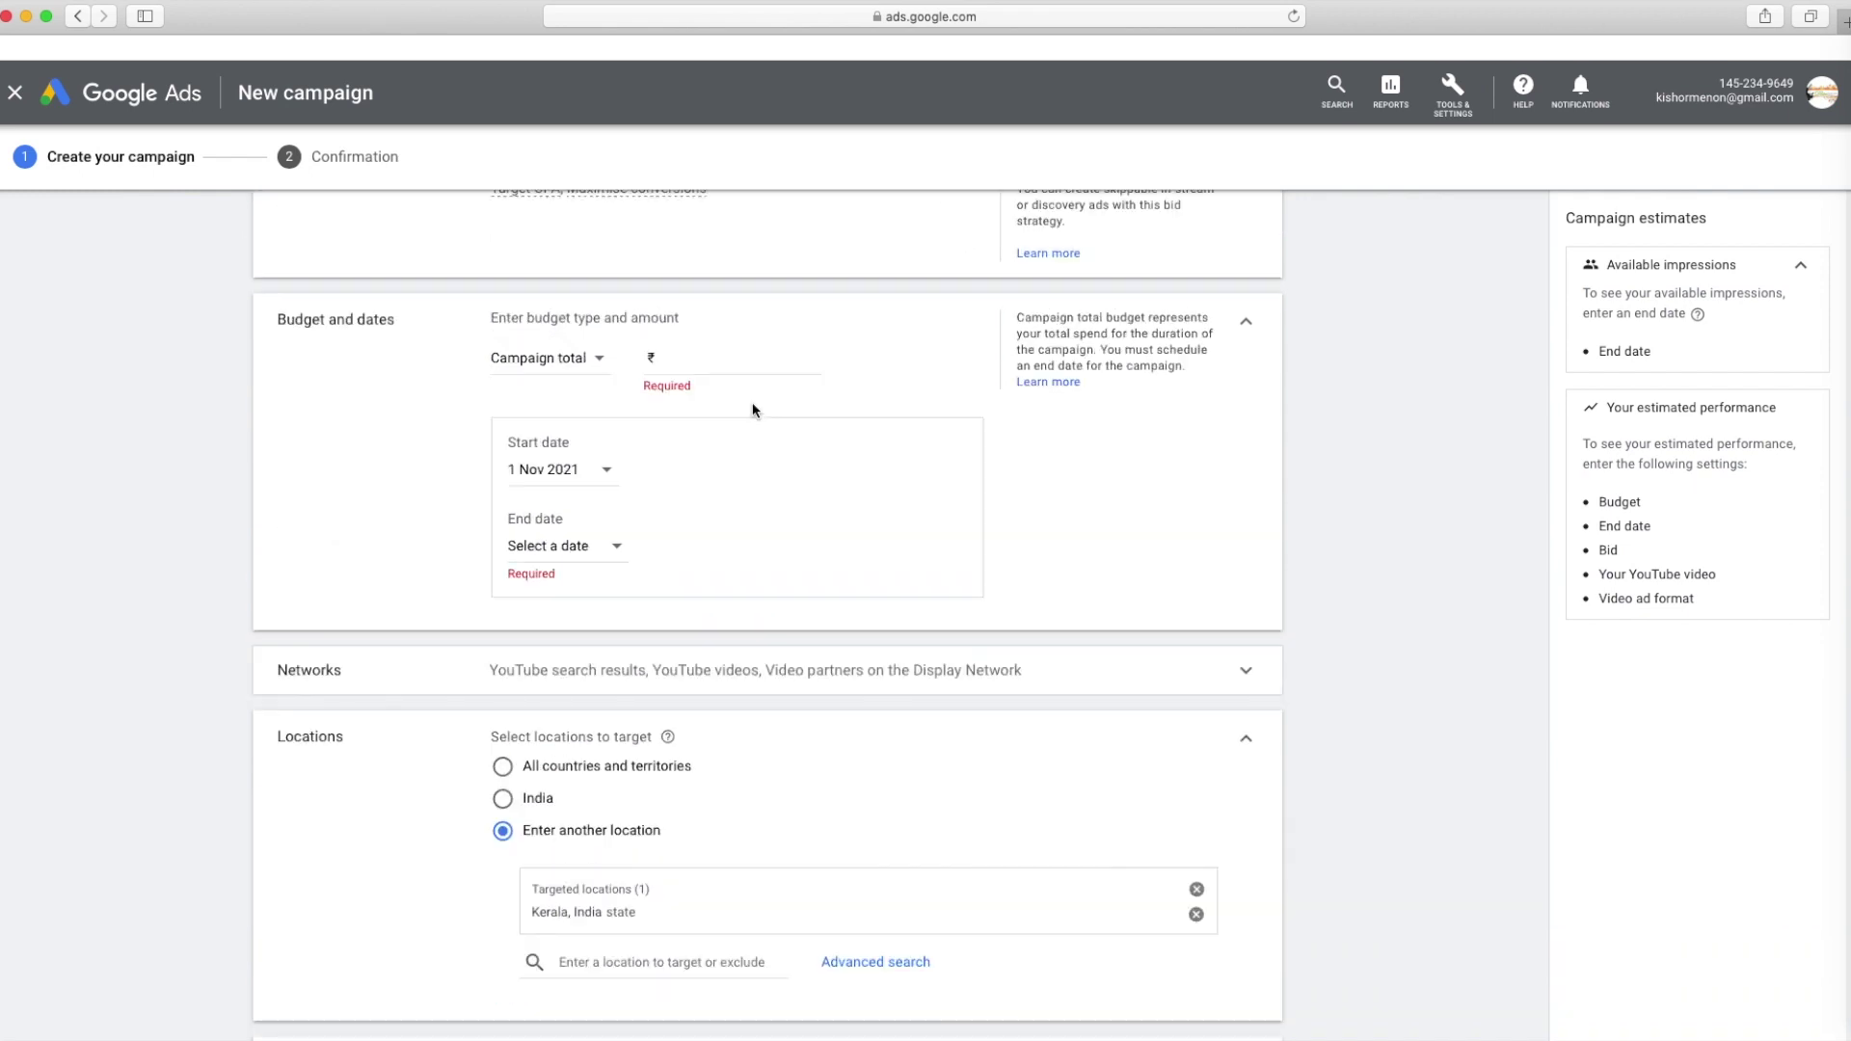
{"action": "left_click", "coordinate": [575, 369]}
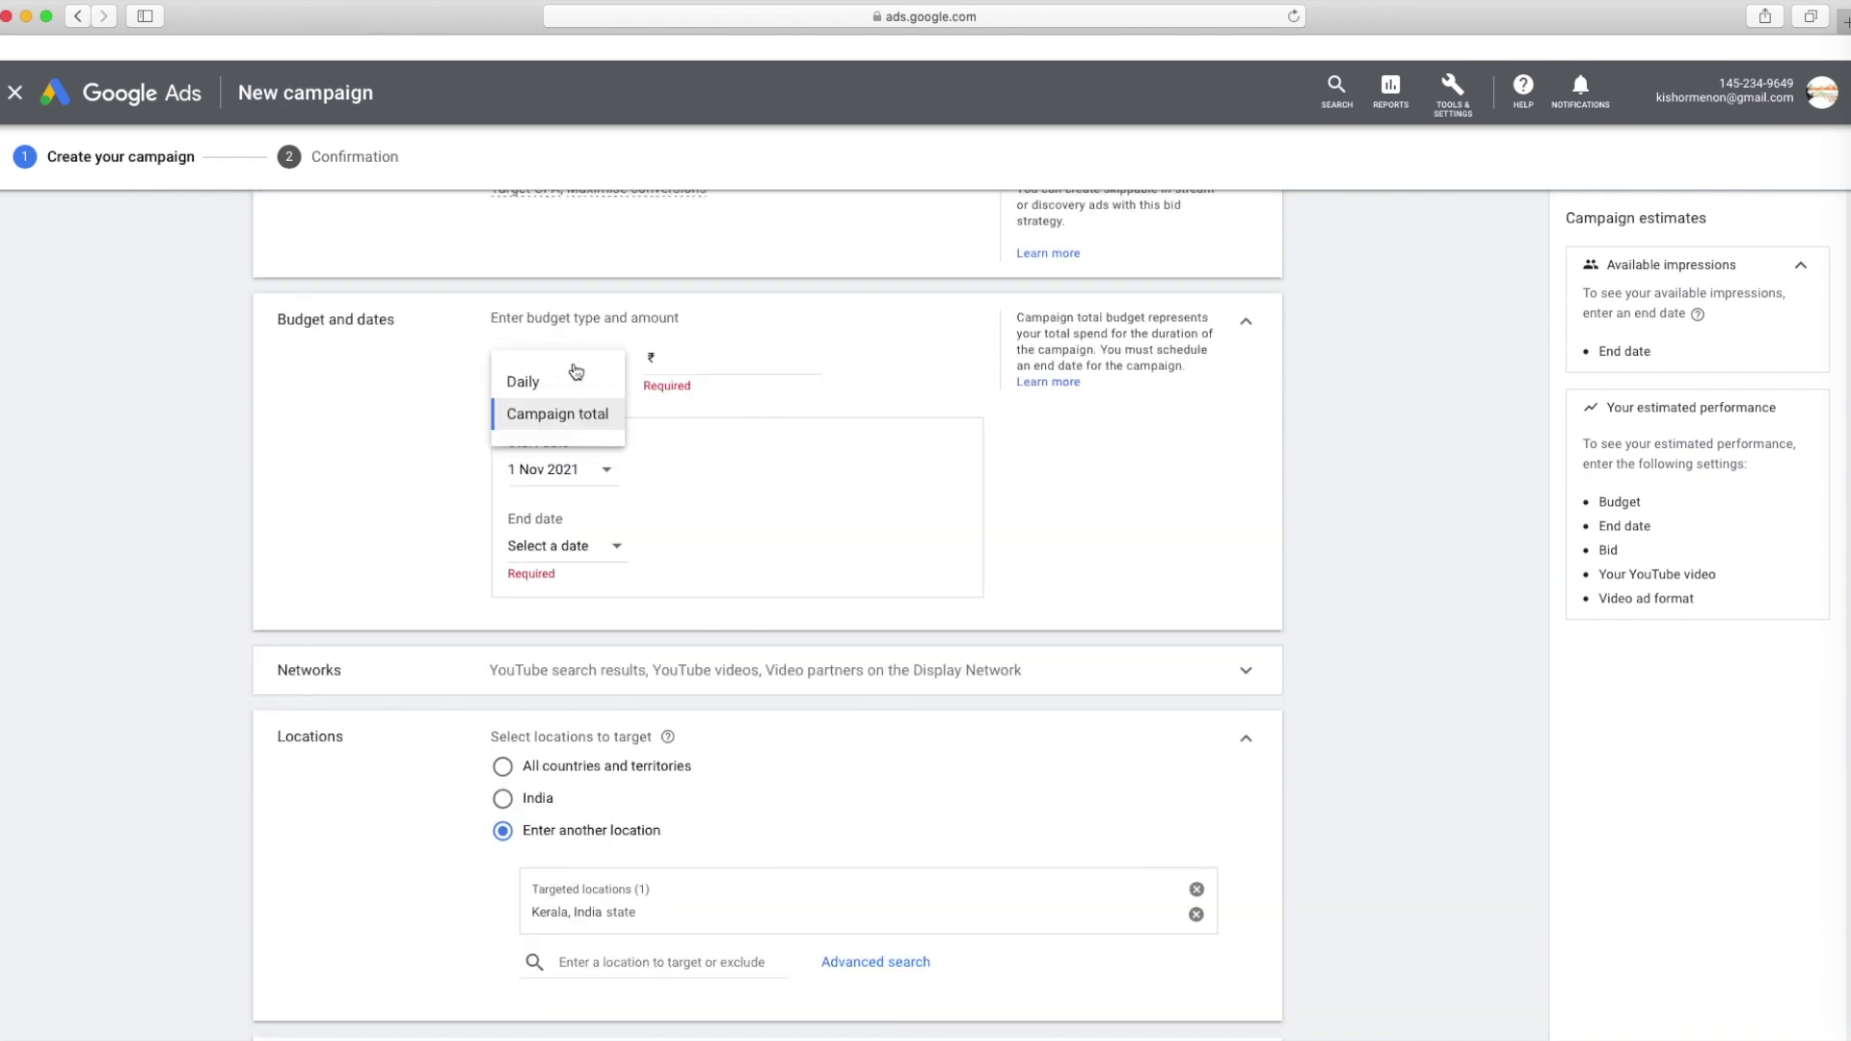
{"action": "left_click", "coordinate": [579, 418]}
{"action": "left_click", "coordinate": [567, 362]}
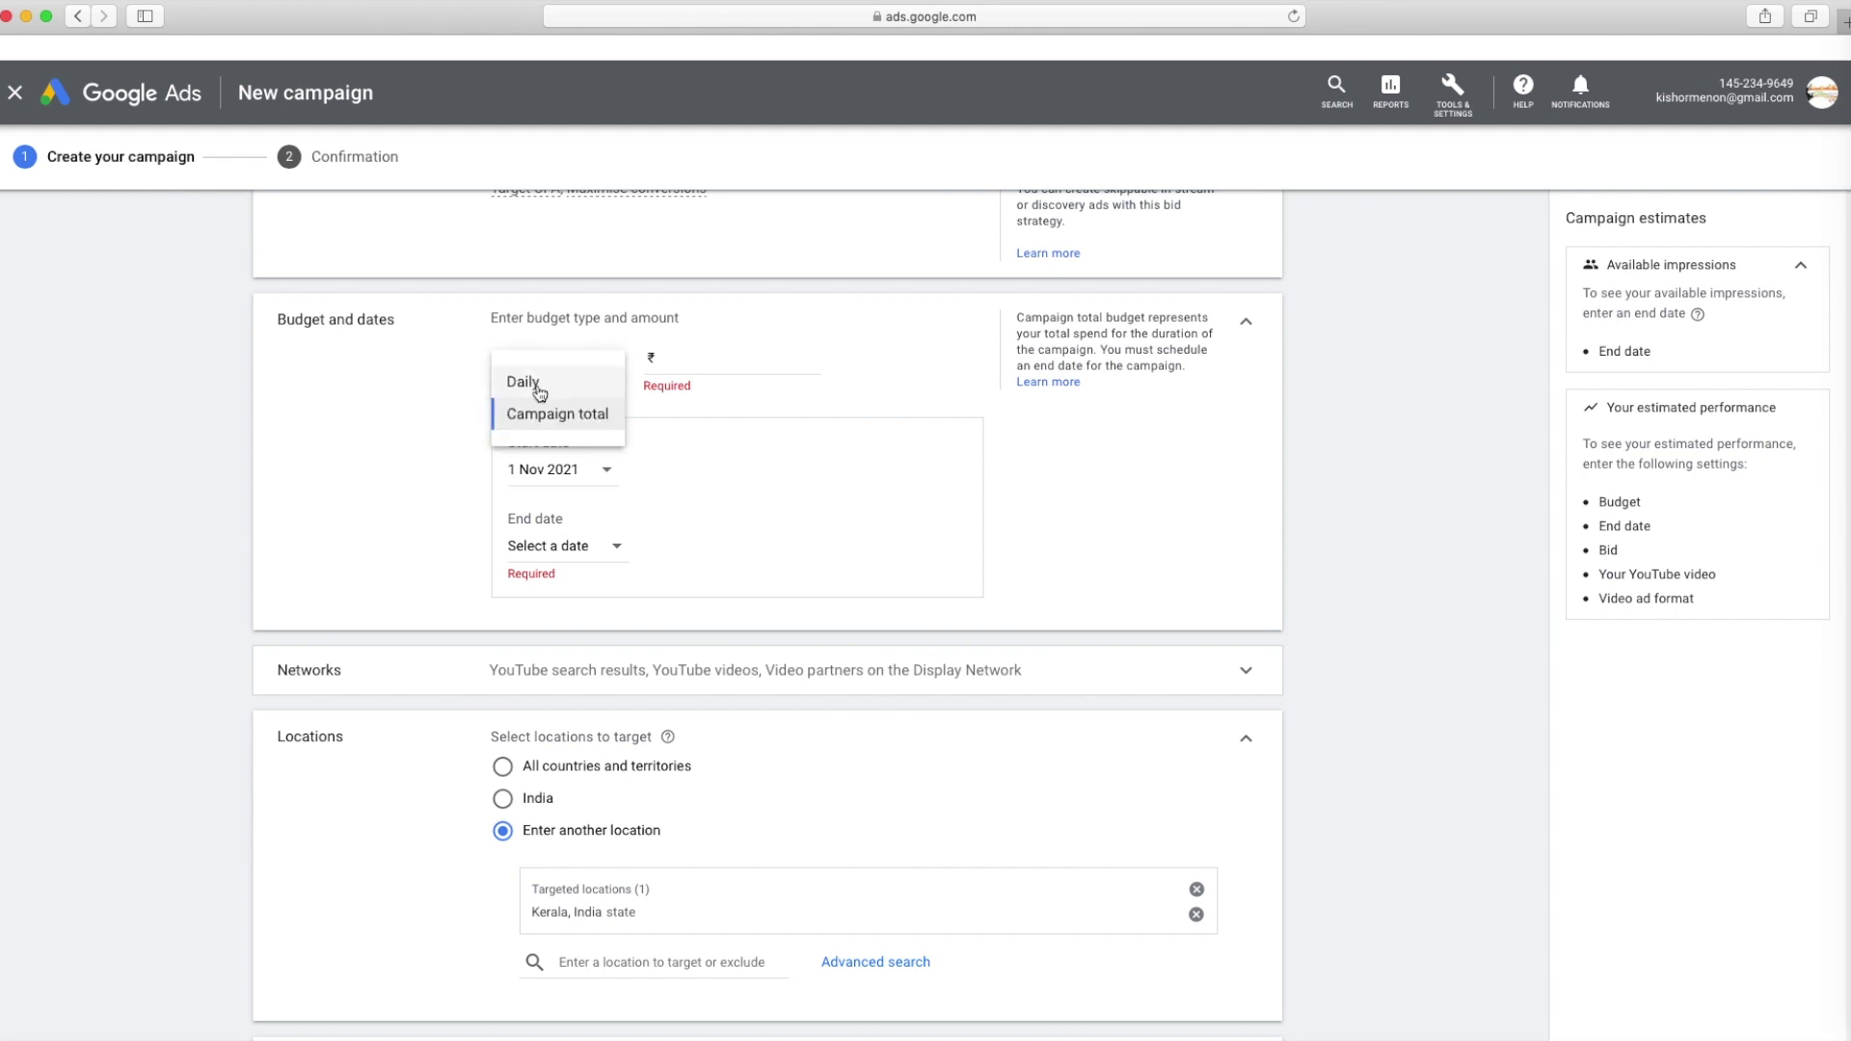
{"action": "left_click", "coordinate": [546, 383]}
{"action": "left_click", "coordinate": [683, 366]}
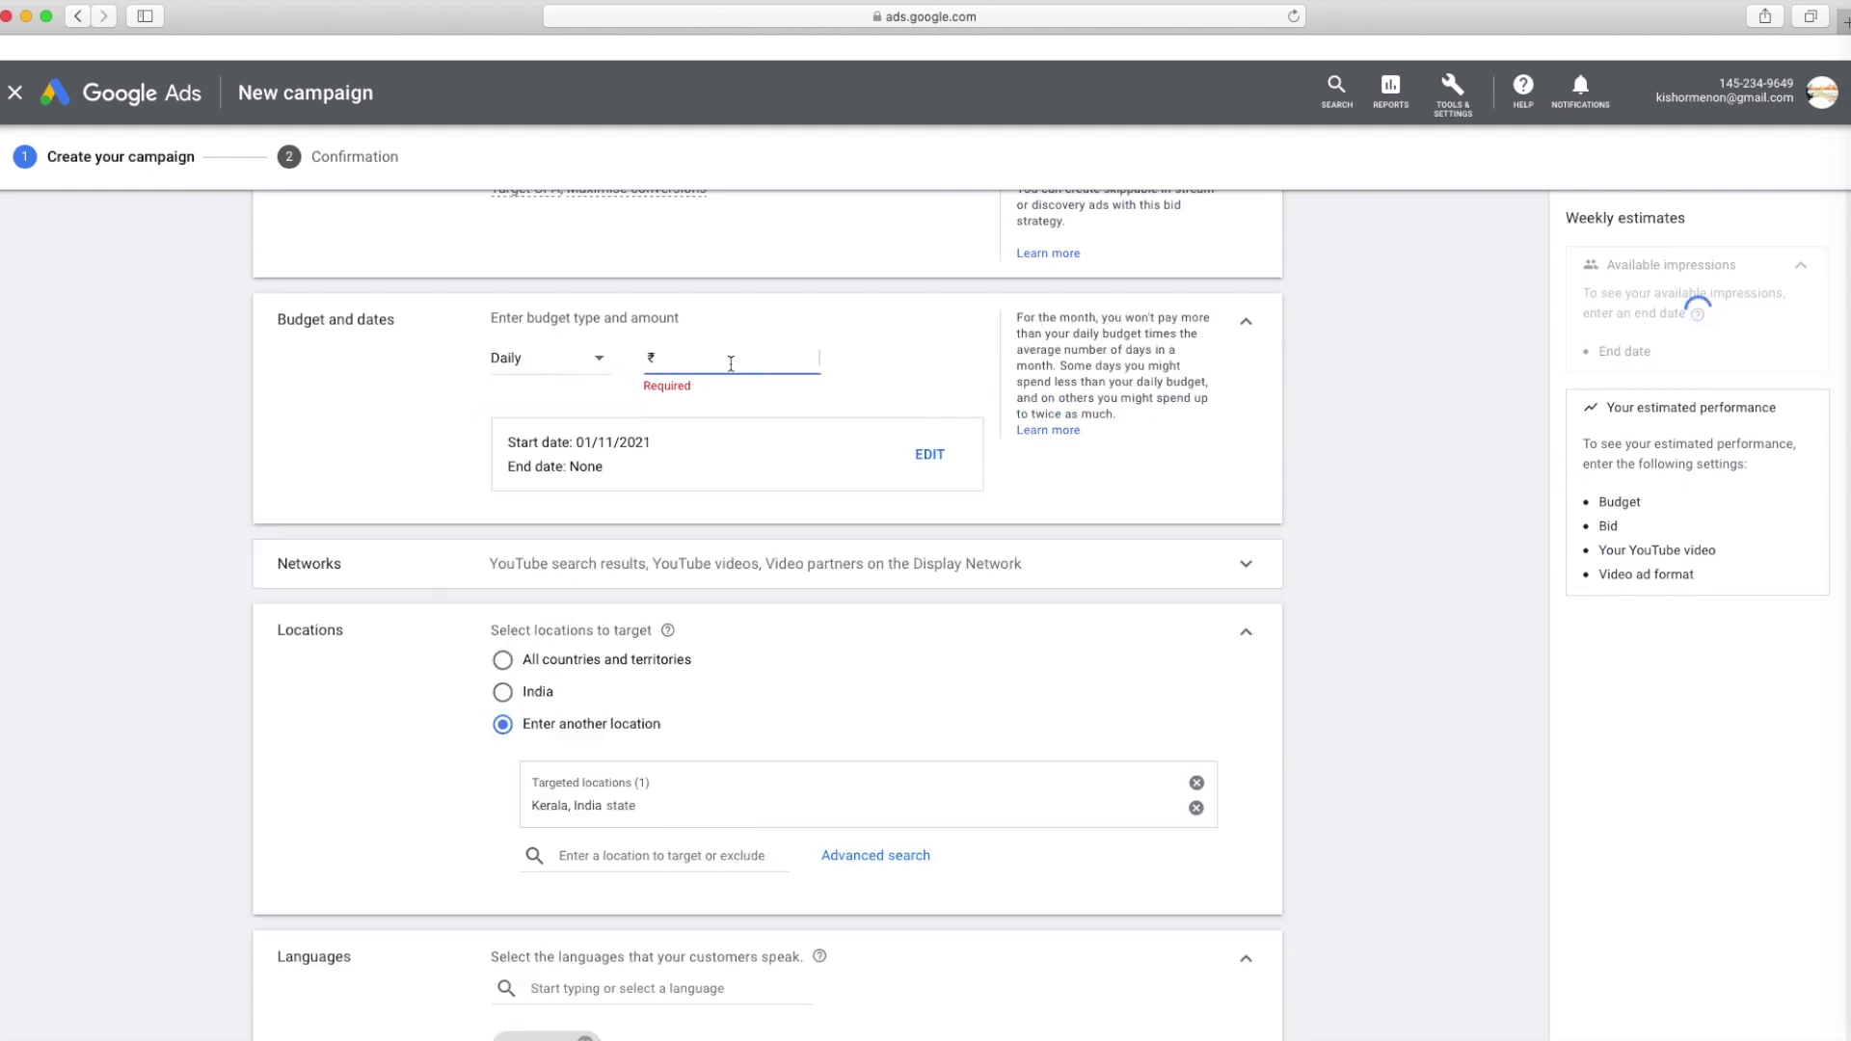
{"action": "left_click", "coordinate": [547, 365]}
{"action": "left_click", "coordinate": [562, 417]}
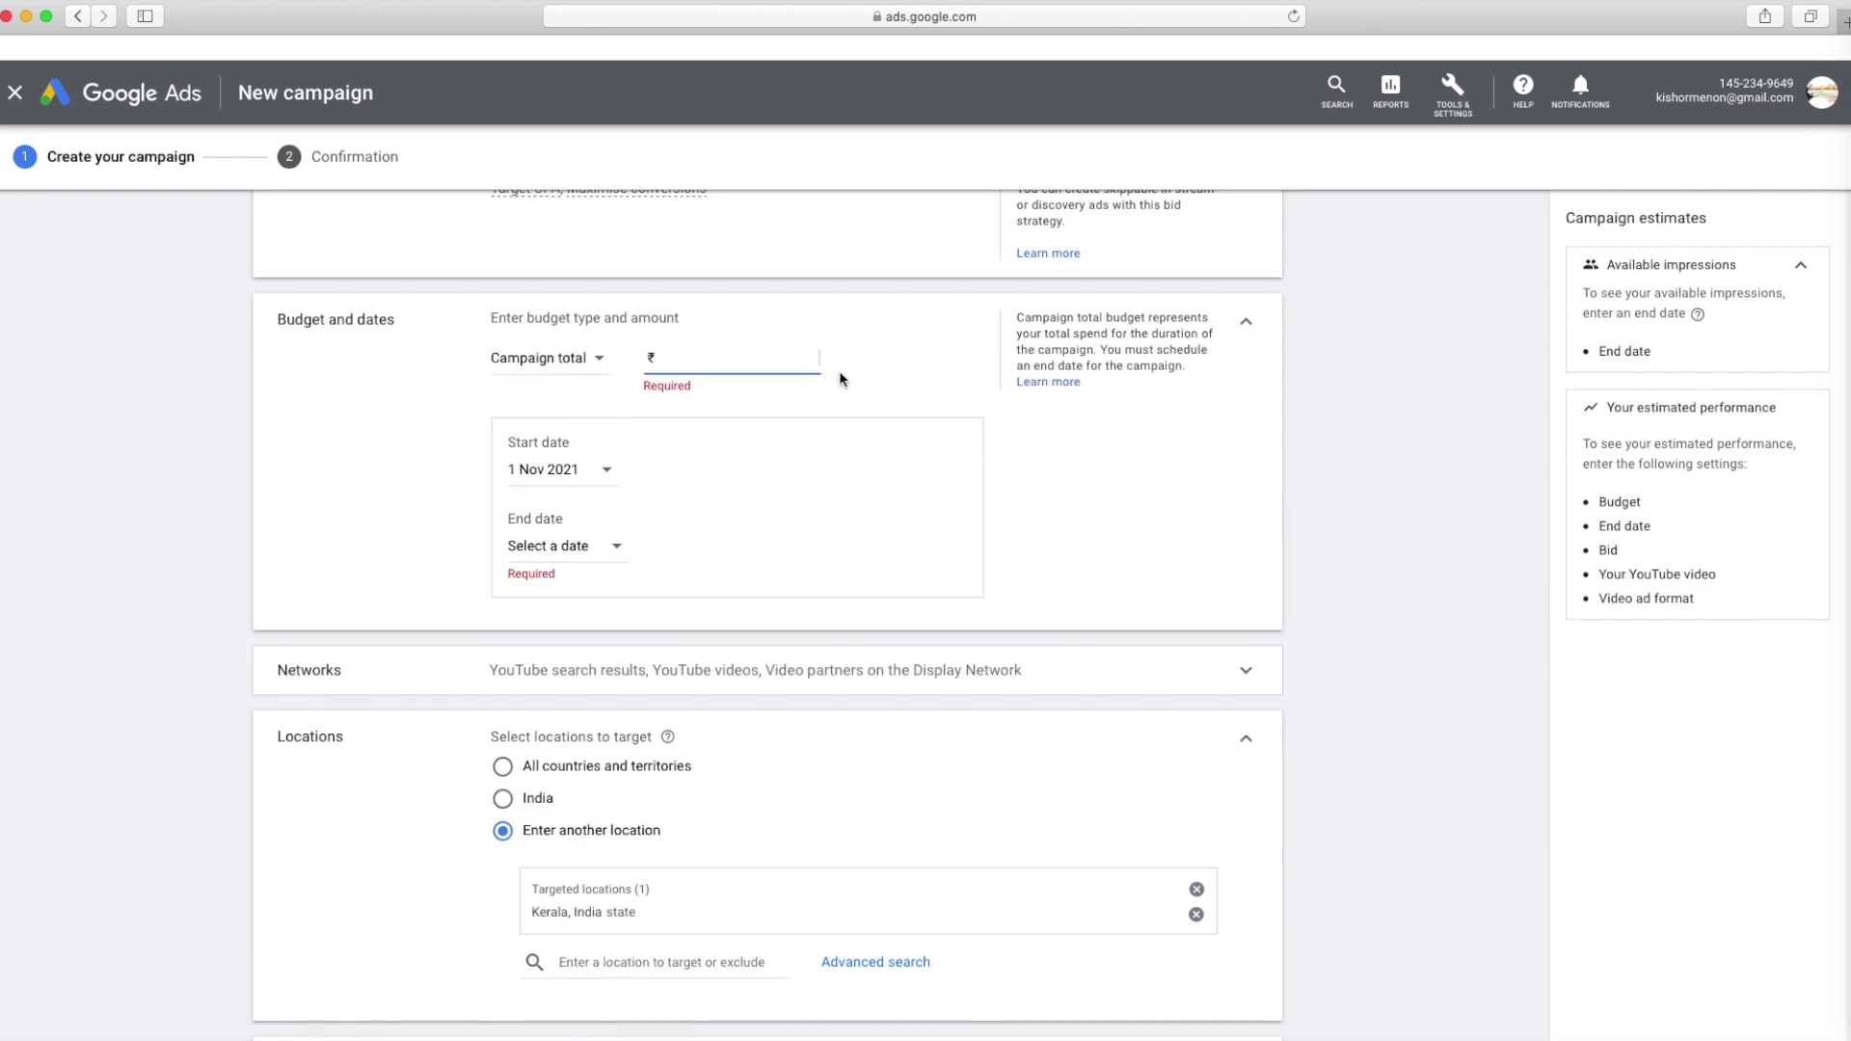
{"action": "type", "text": "1000"}
Run the campaign from 1 Nov to 10 Nov 2021
{"action": "left_click", "coordinate": [579, 470]}
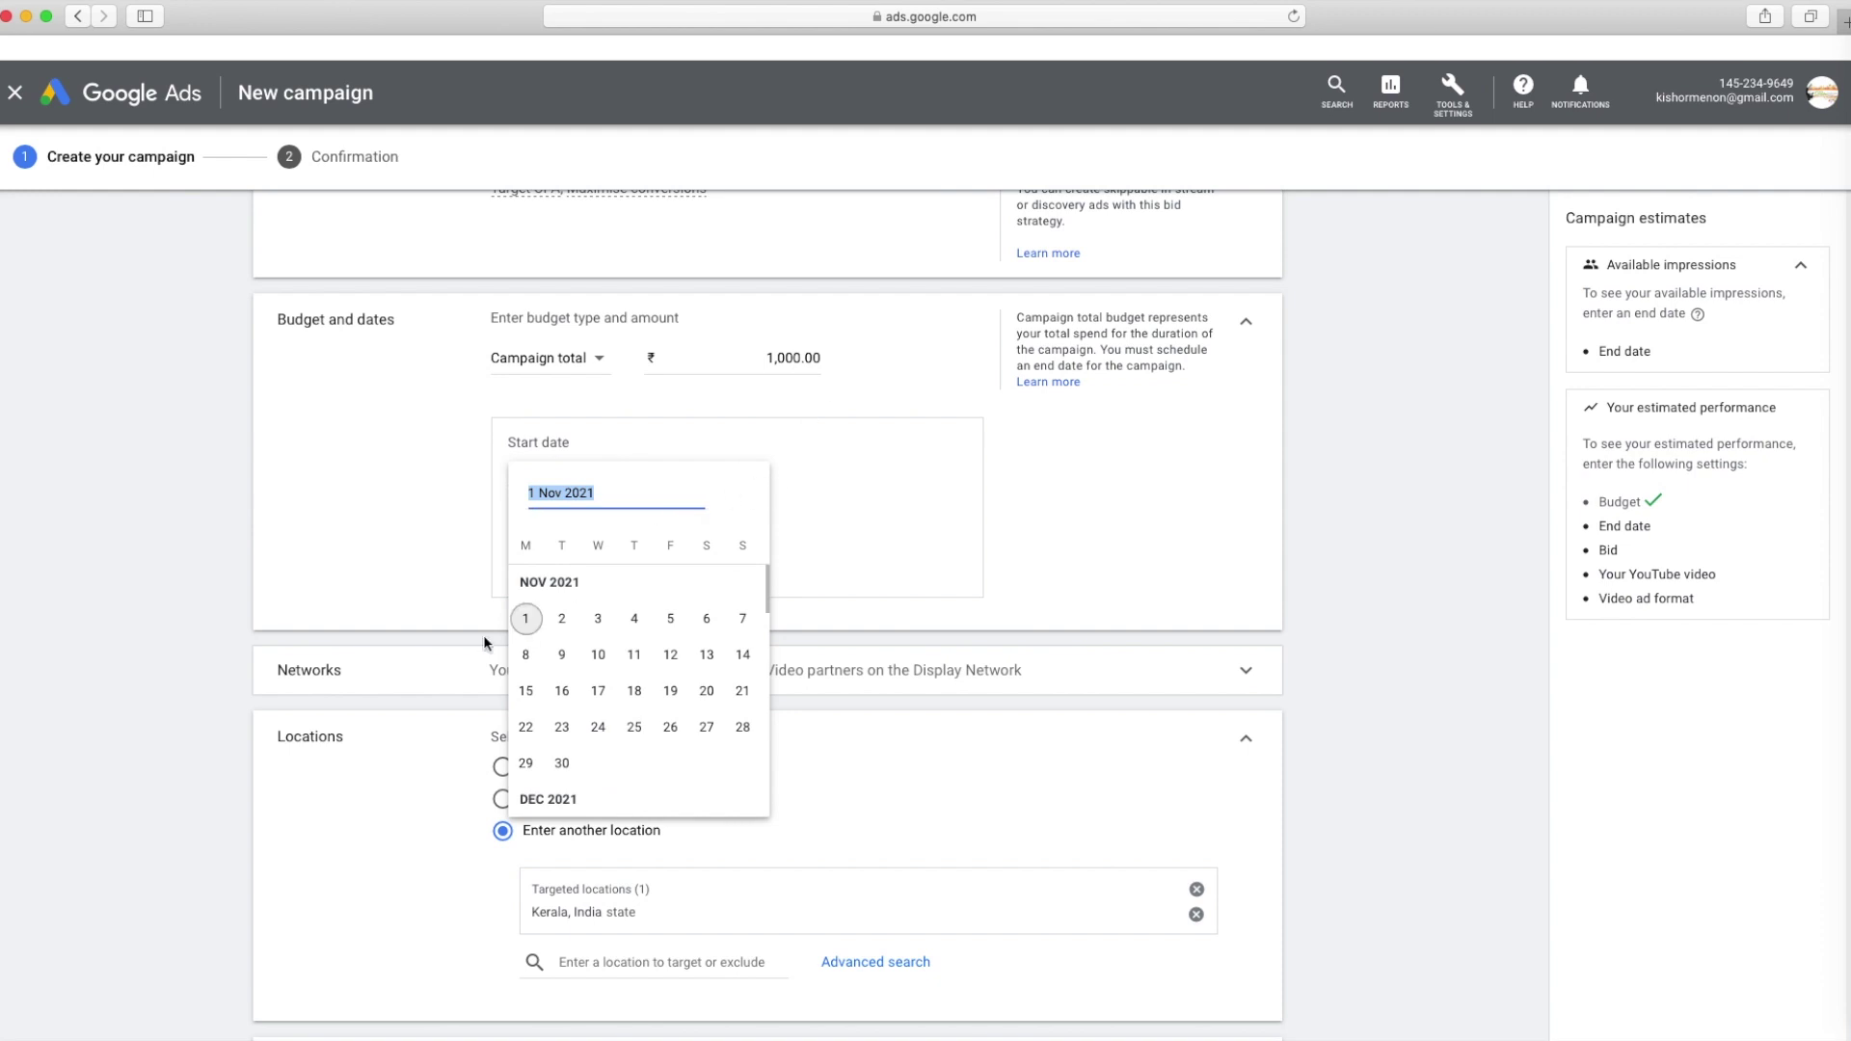
{"action": "left_click", "coordinate": [526, 618]}
{"action": "left_click", "coordinate": [603, 547]}
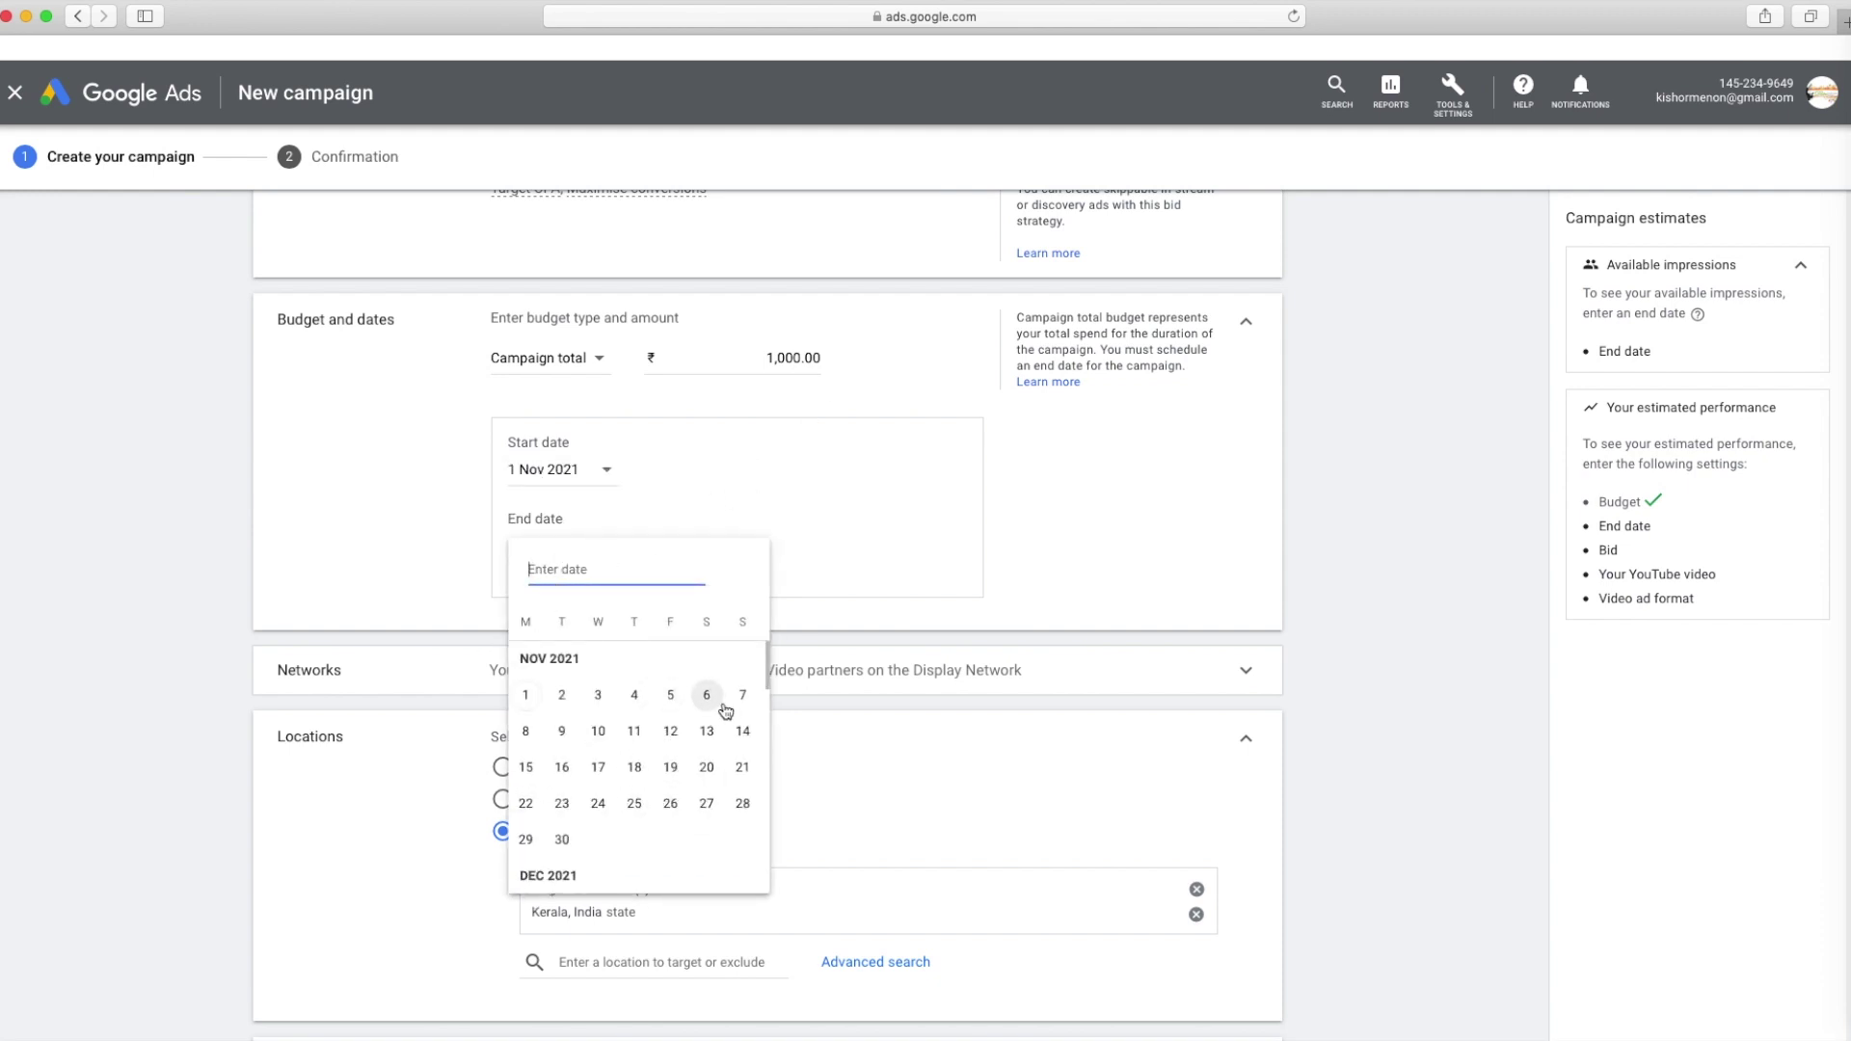
{"action": "left_click", "coordinate": [598, 731]}
{"action": "scroll", "coordinate": [817, 451], "scroll_direction": "down", "scroll_amount": 4}
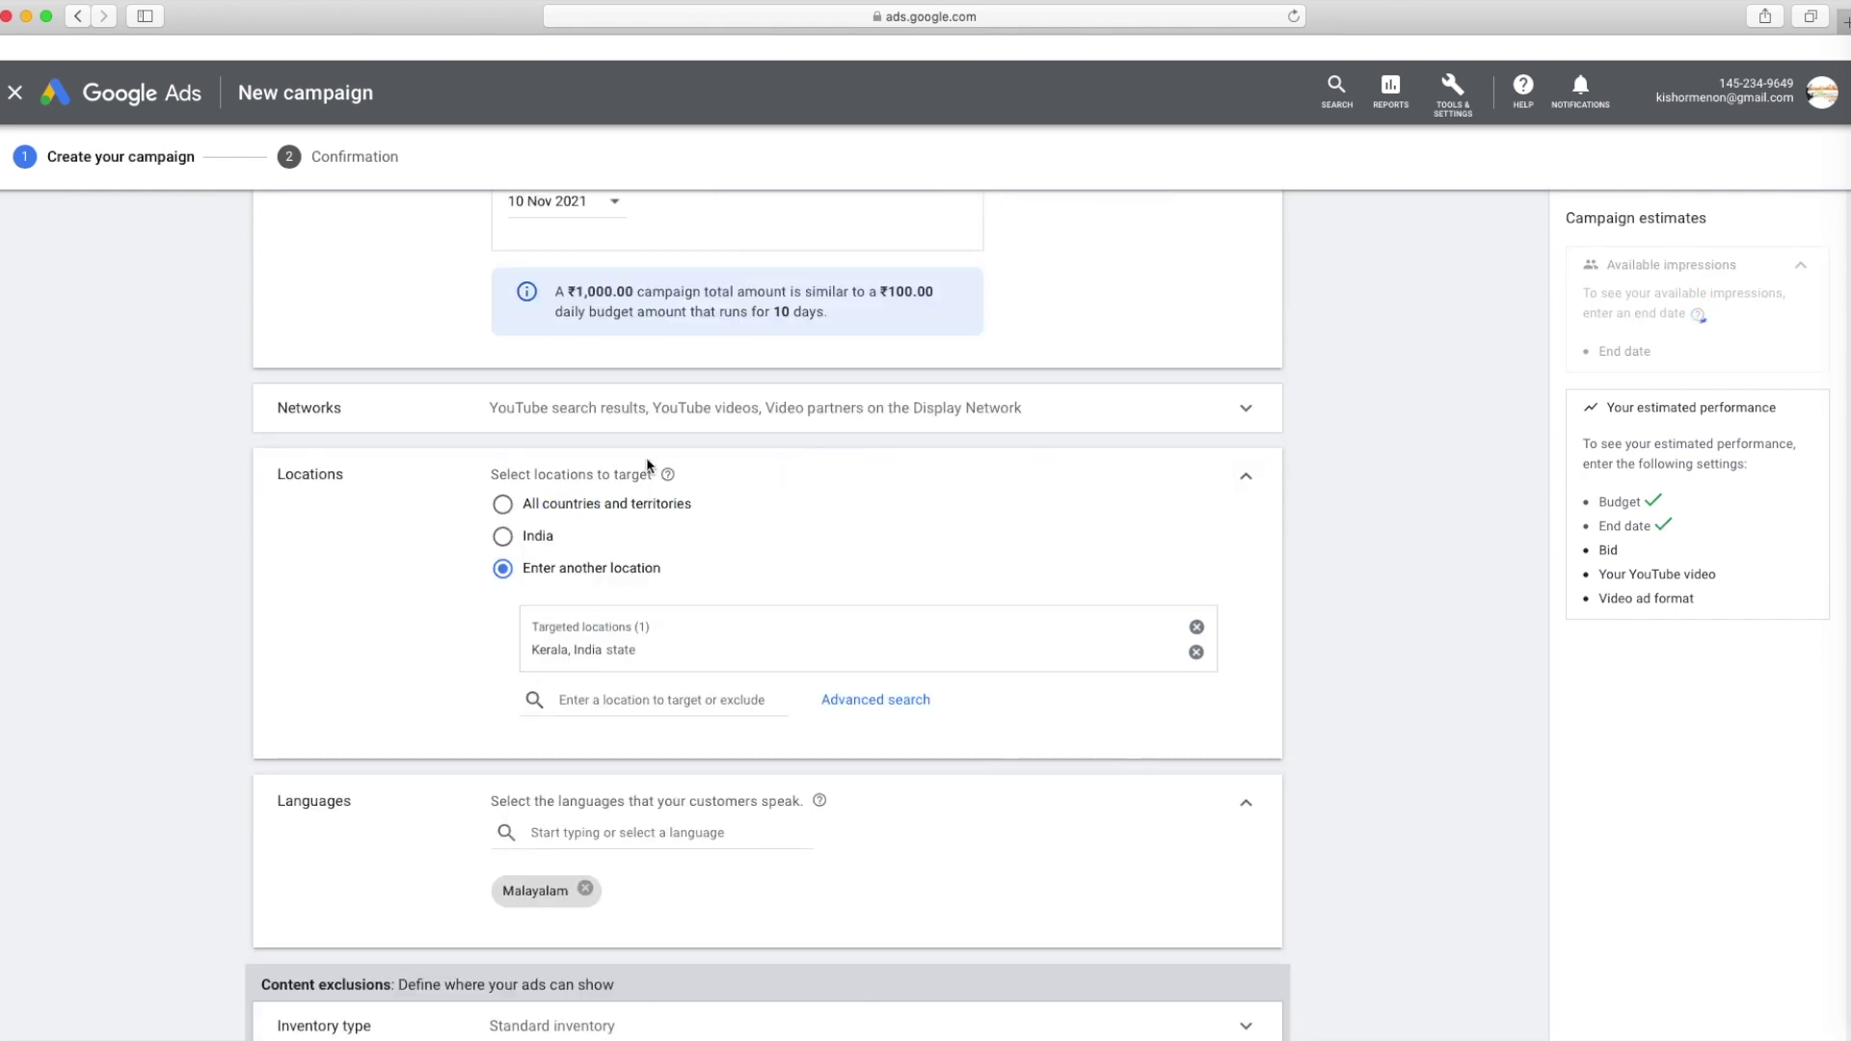
Remove Display Network video partners from the campaign's networks
{"action": "left_click_drag", "start_coordinate": [578, 291], "coordinate": [936, 311]}
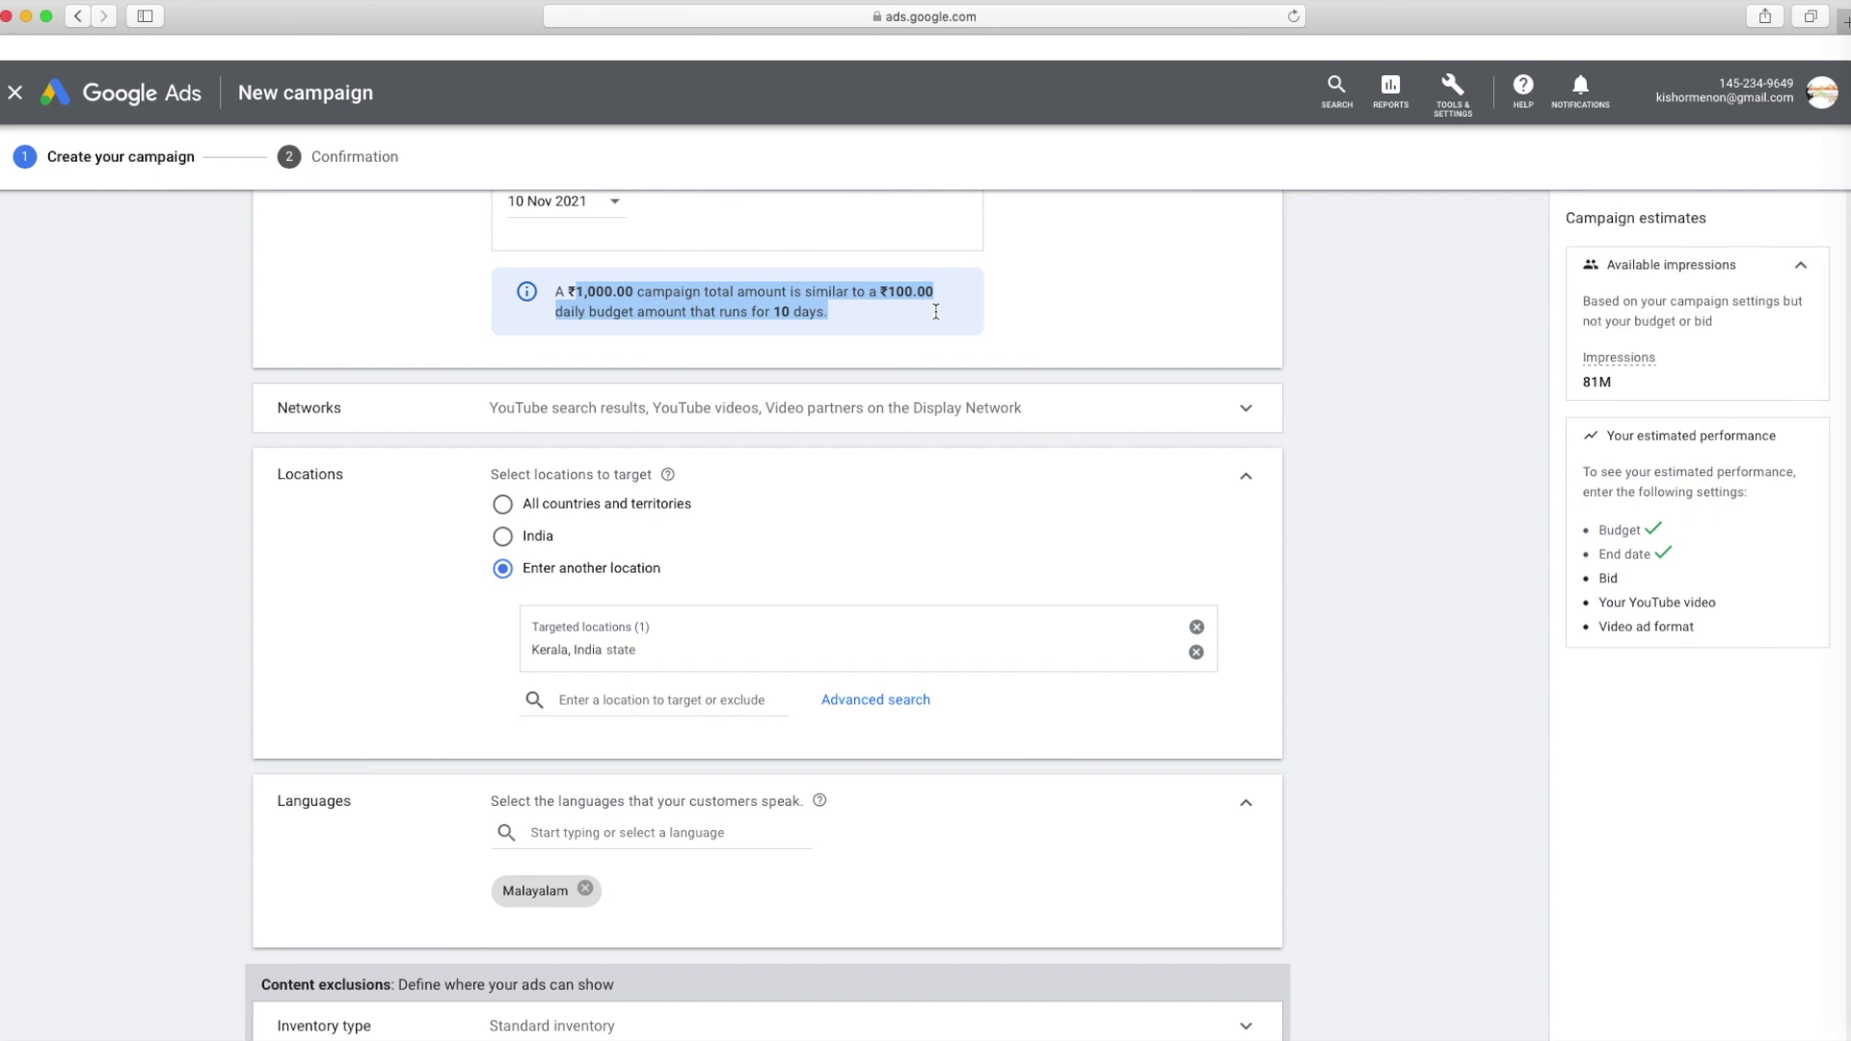
{"action": "left_click", "coordinate": [690, 411]}
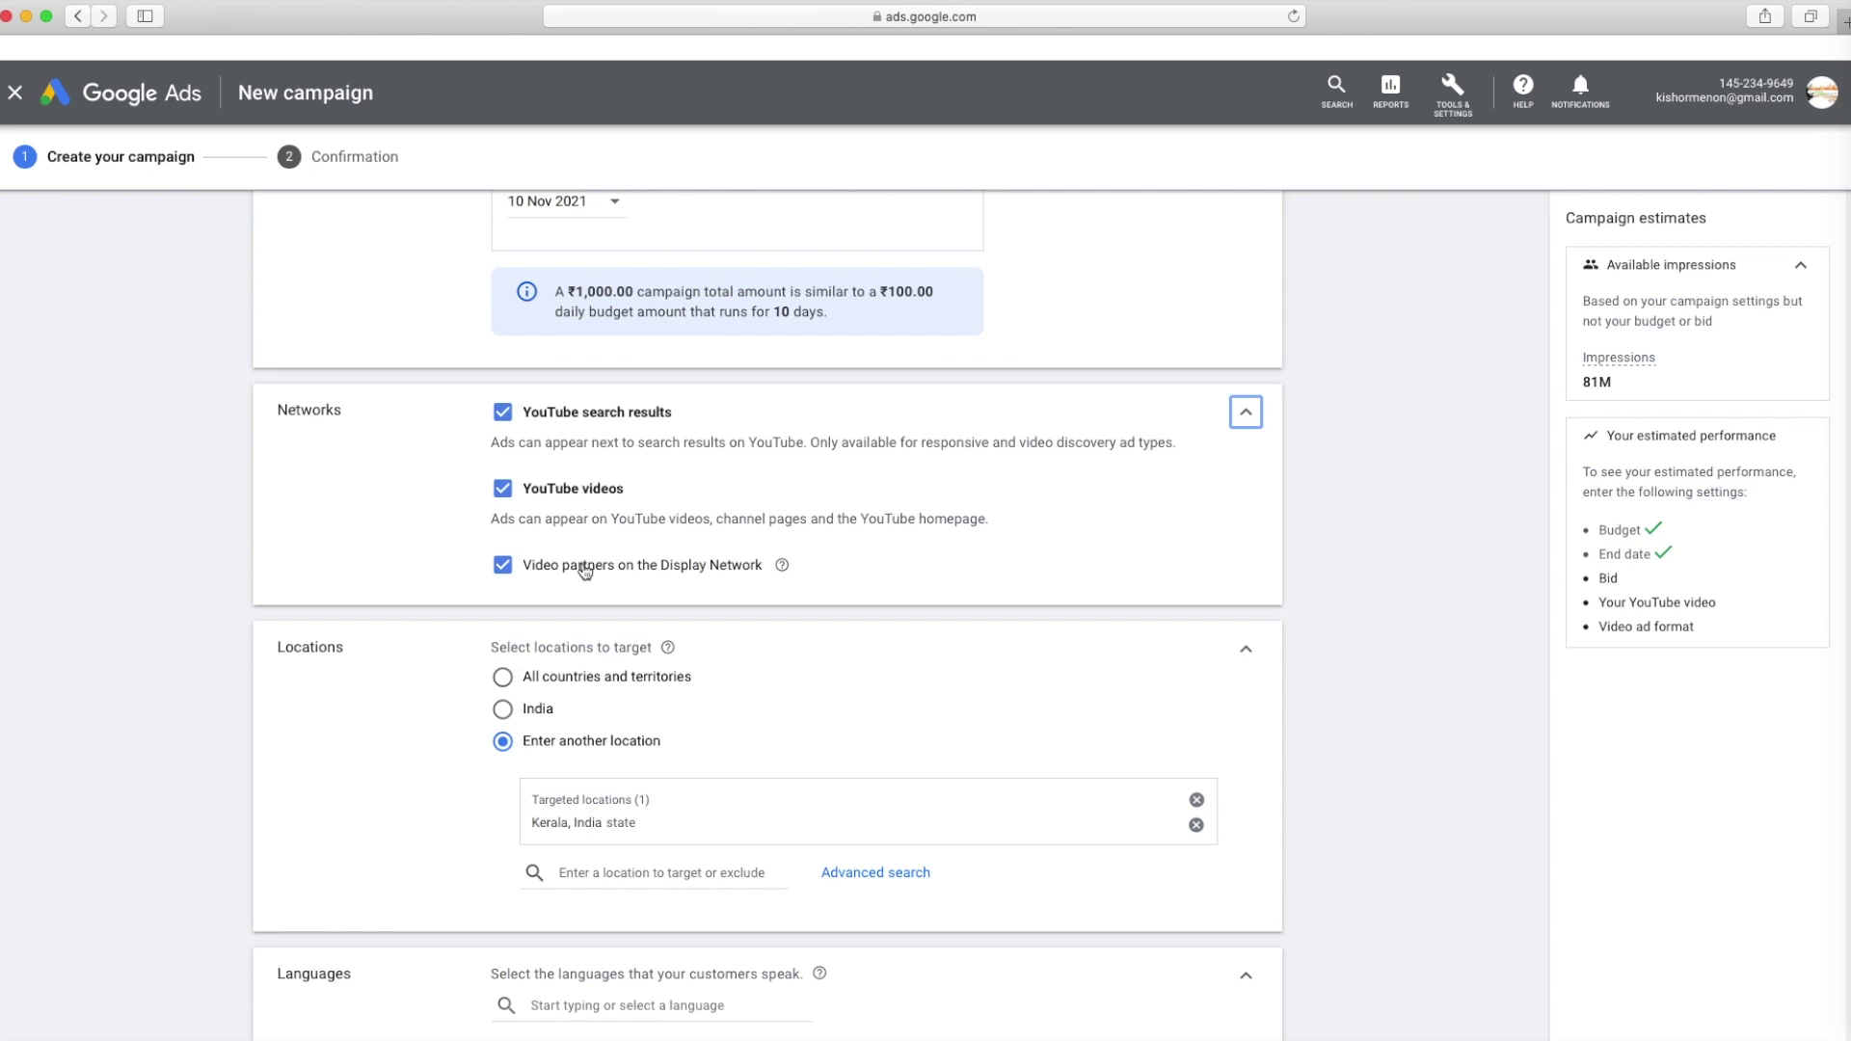
{"action": "left_click", "coordinate": [504, 566]}
Target all of India instead of the state of Kerala
{"action": "scroll", "coordinate": [806, 473], "scroll_direction": "down", "scroll_amount": 2}
{"action": "scroll", "coordinate": [806, 474], "scroll_direction": "down", "scroll_amount": 1}
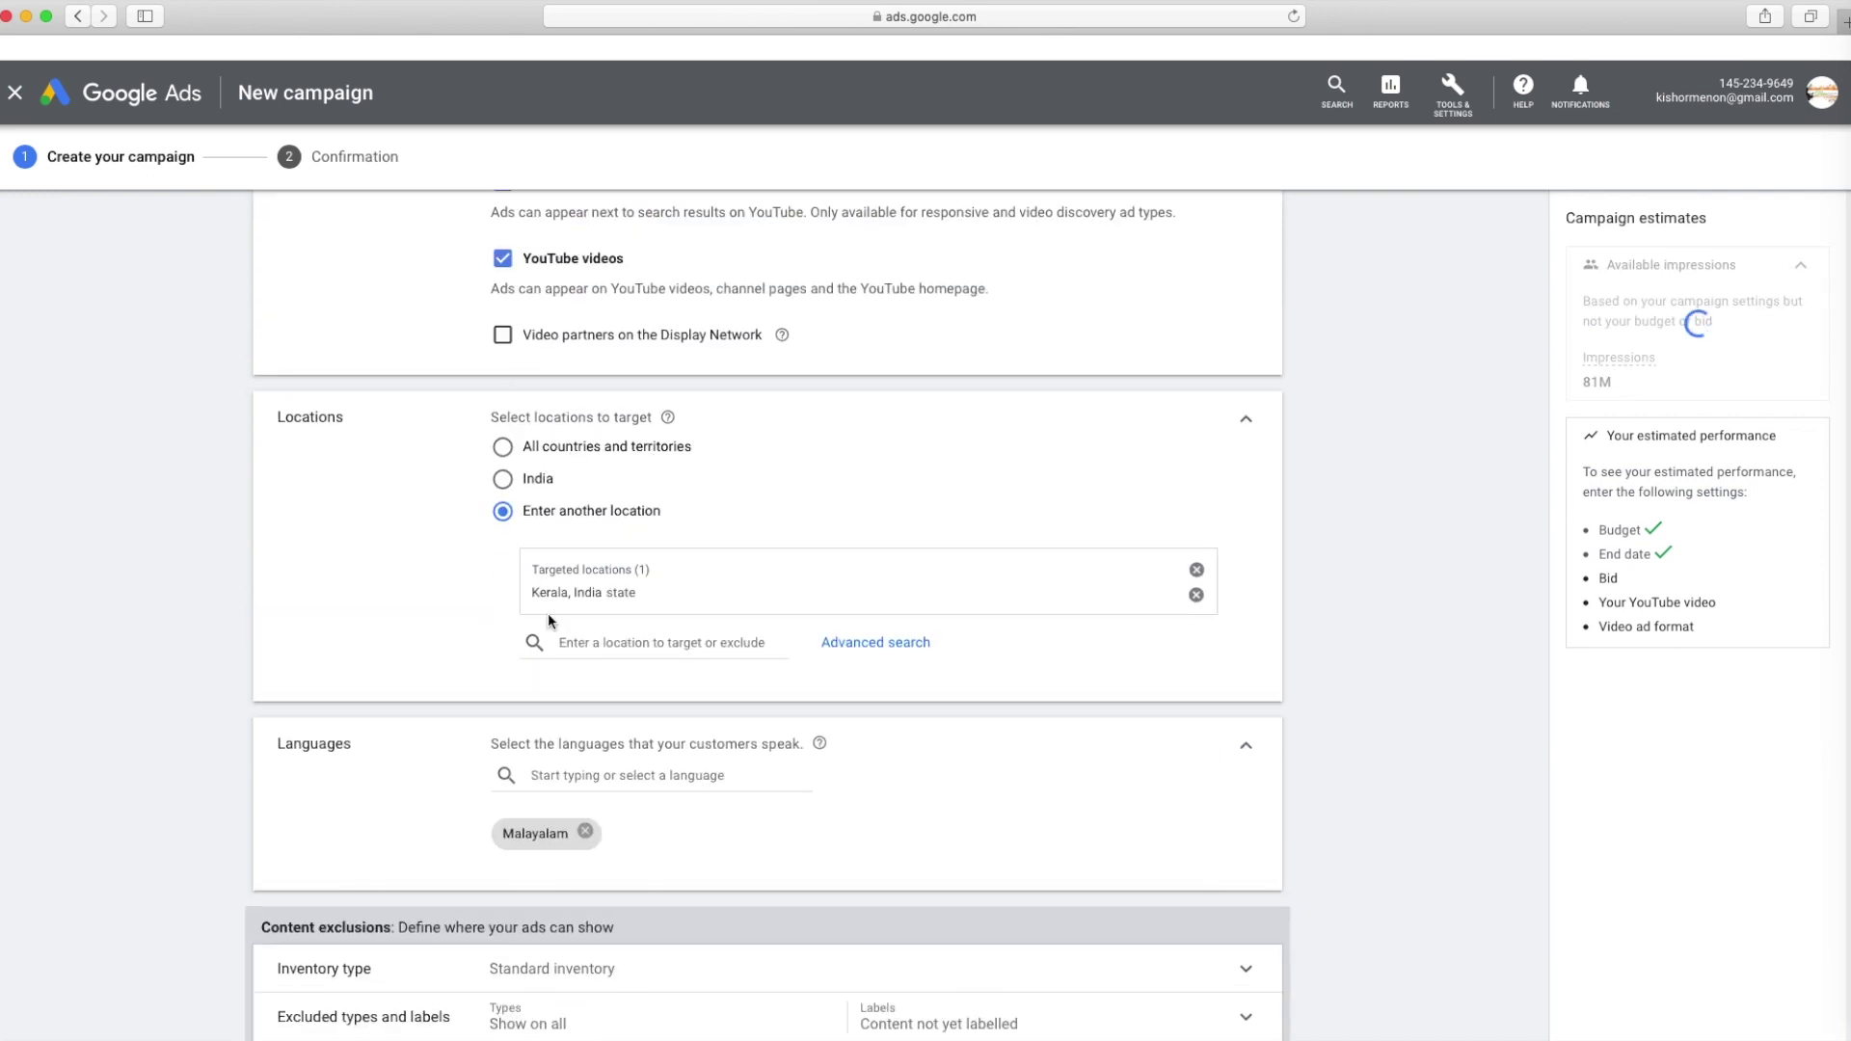
{"action": "double_click", "coordinate": [621, 592]}
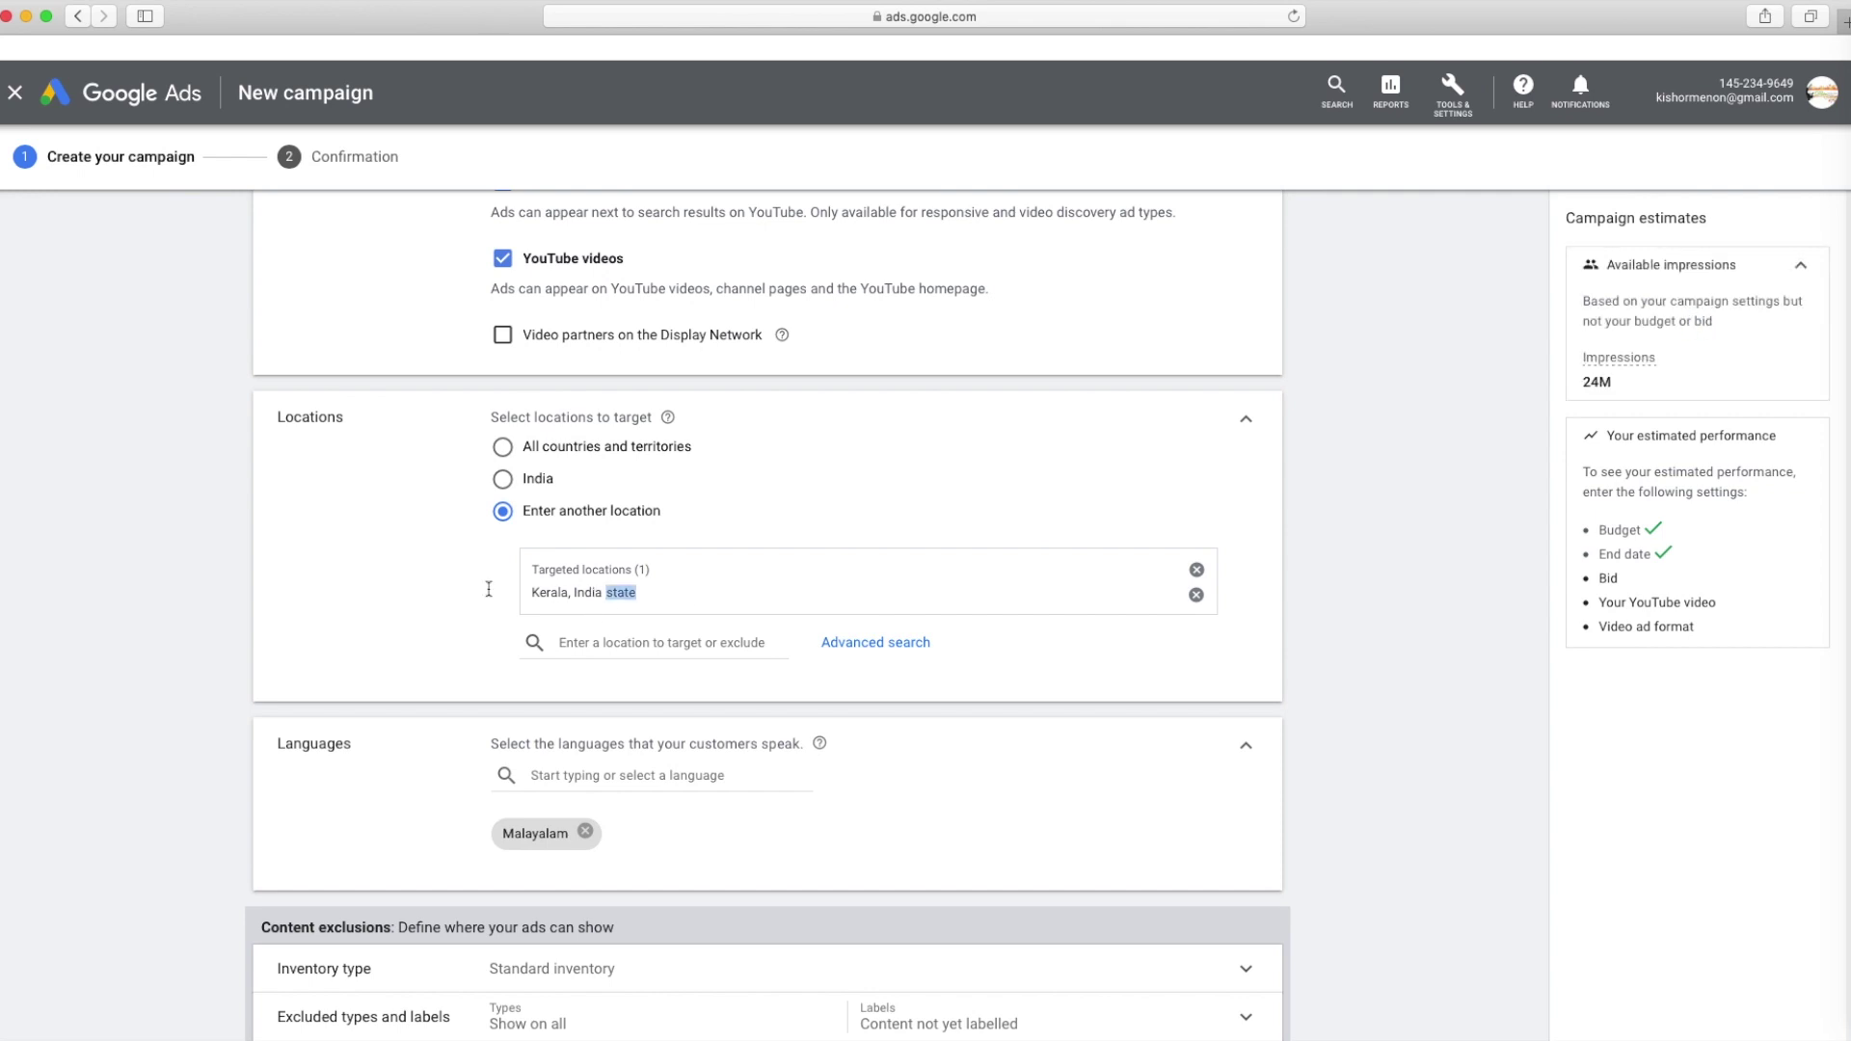
{"action": "left_click_drag", "start_coordinate": [489, 589], "coordinate": [512, 500]}
{"action": "left_click", "coordinate": [502, 478]}
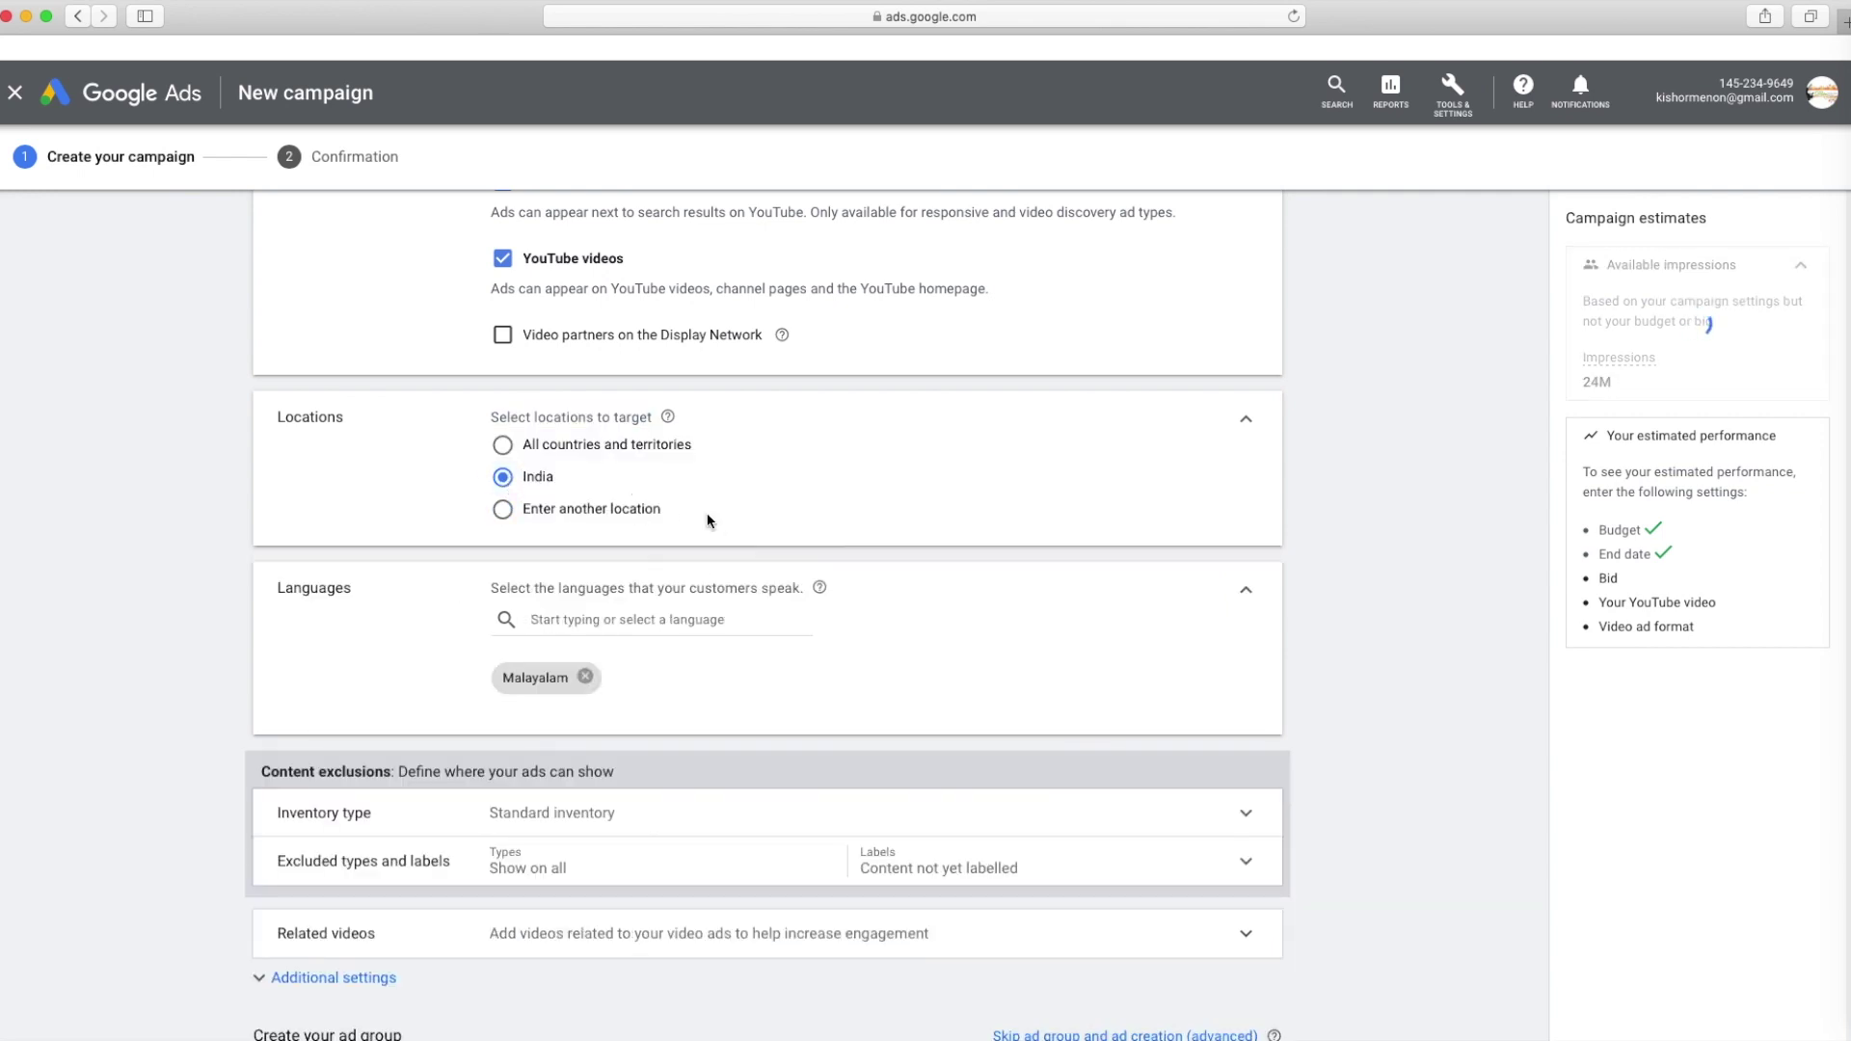
{"action": "left_click", "coordinate": [617, 450]}
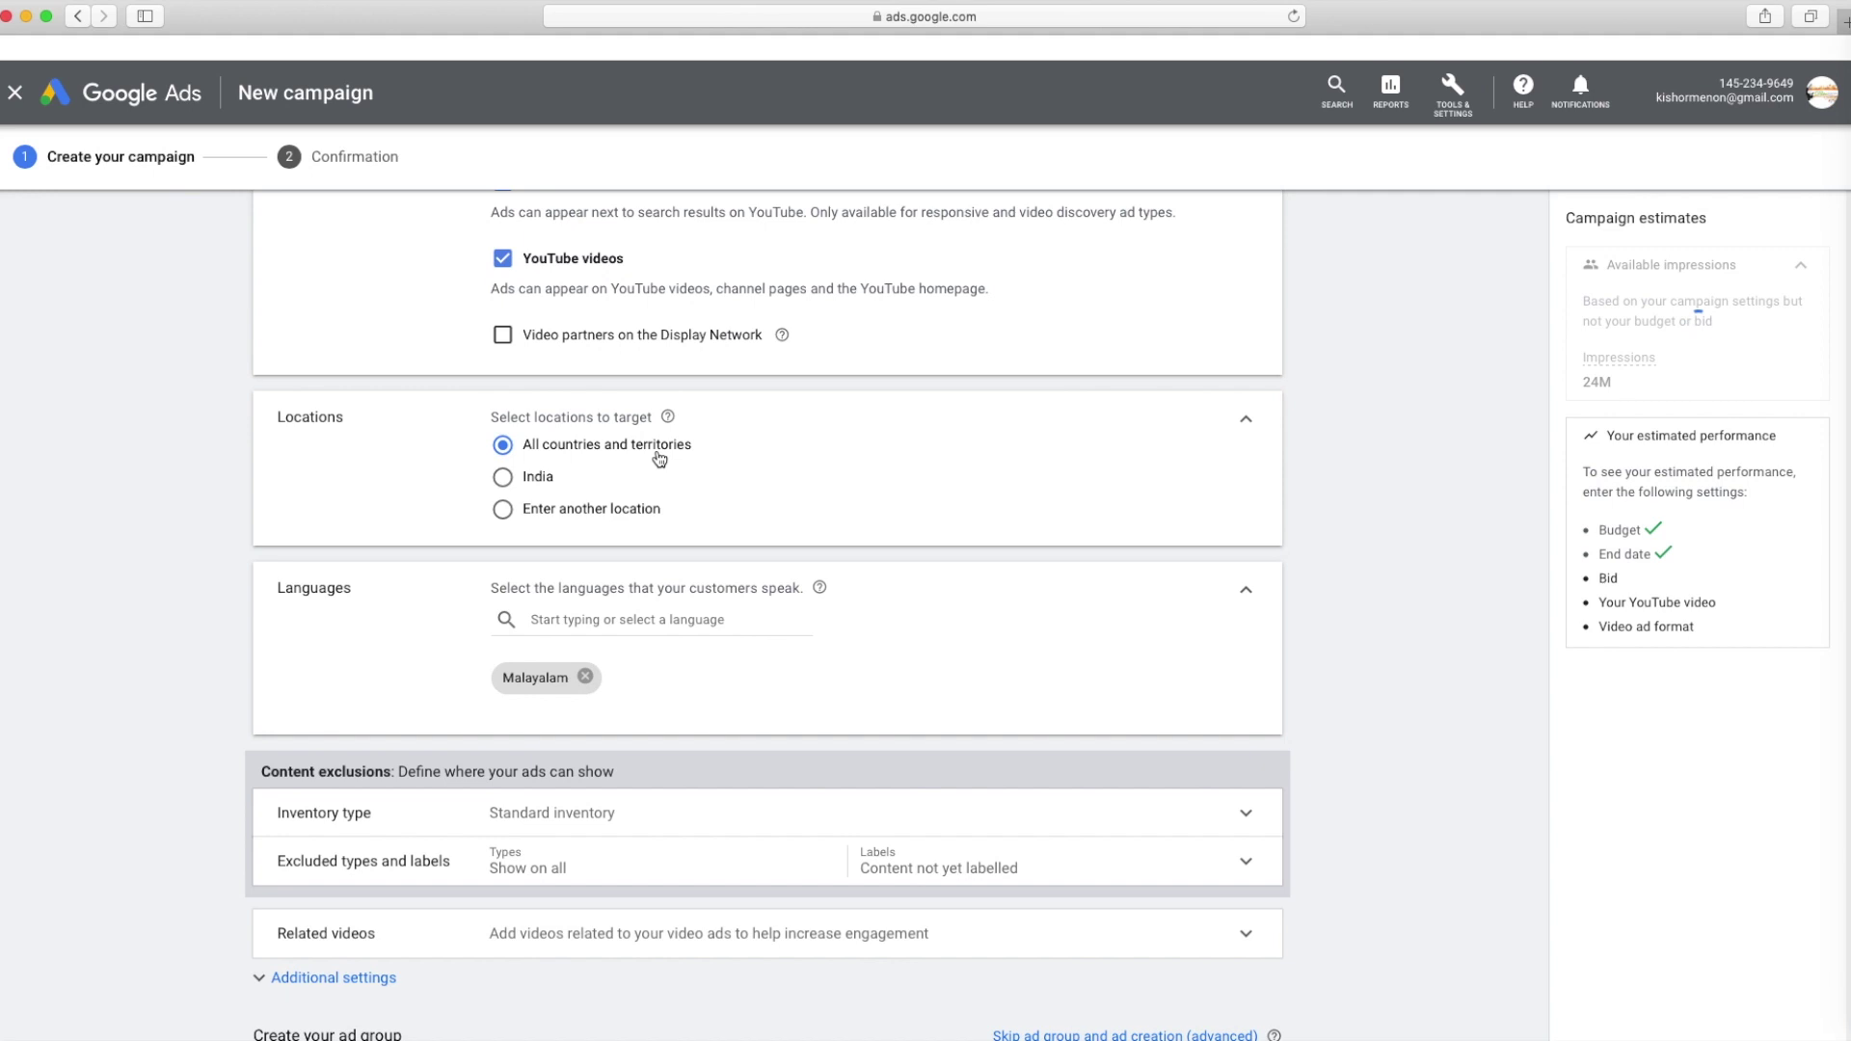
{"action": "left_click", "coordinate": [537, 479]}
{"action": "scroll", "coordinate": [848, 578], "scroll_direction": "down", "scroll_amount": 3}
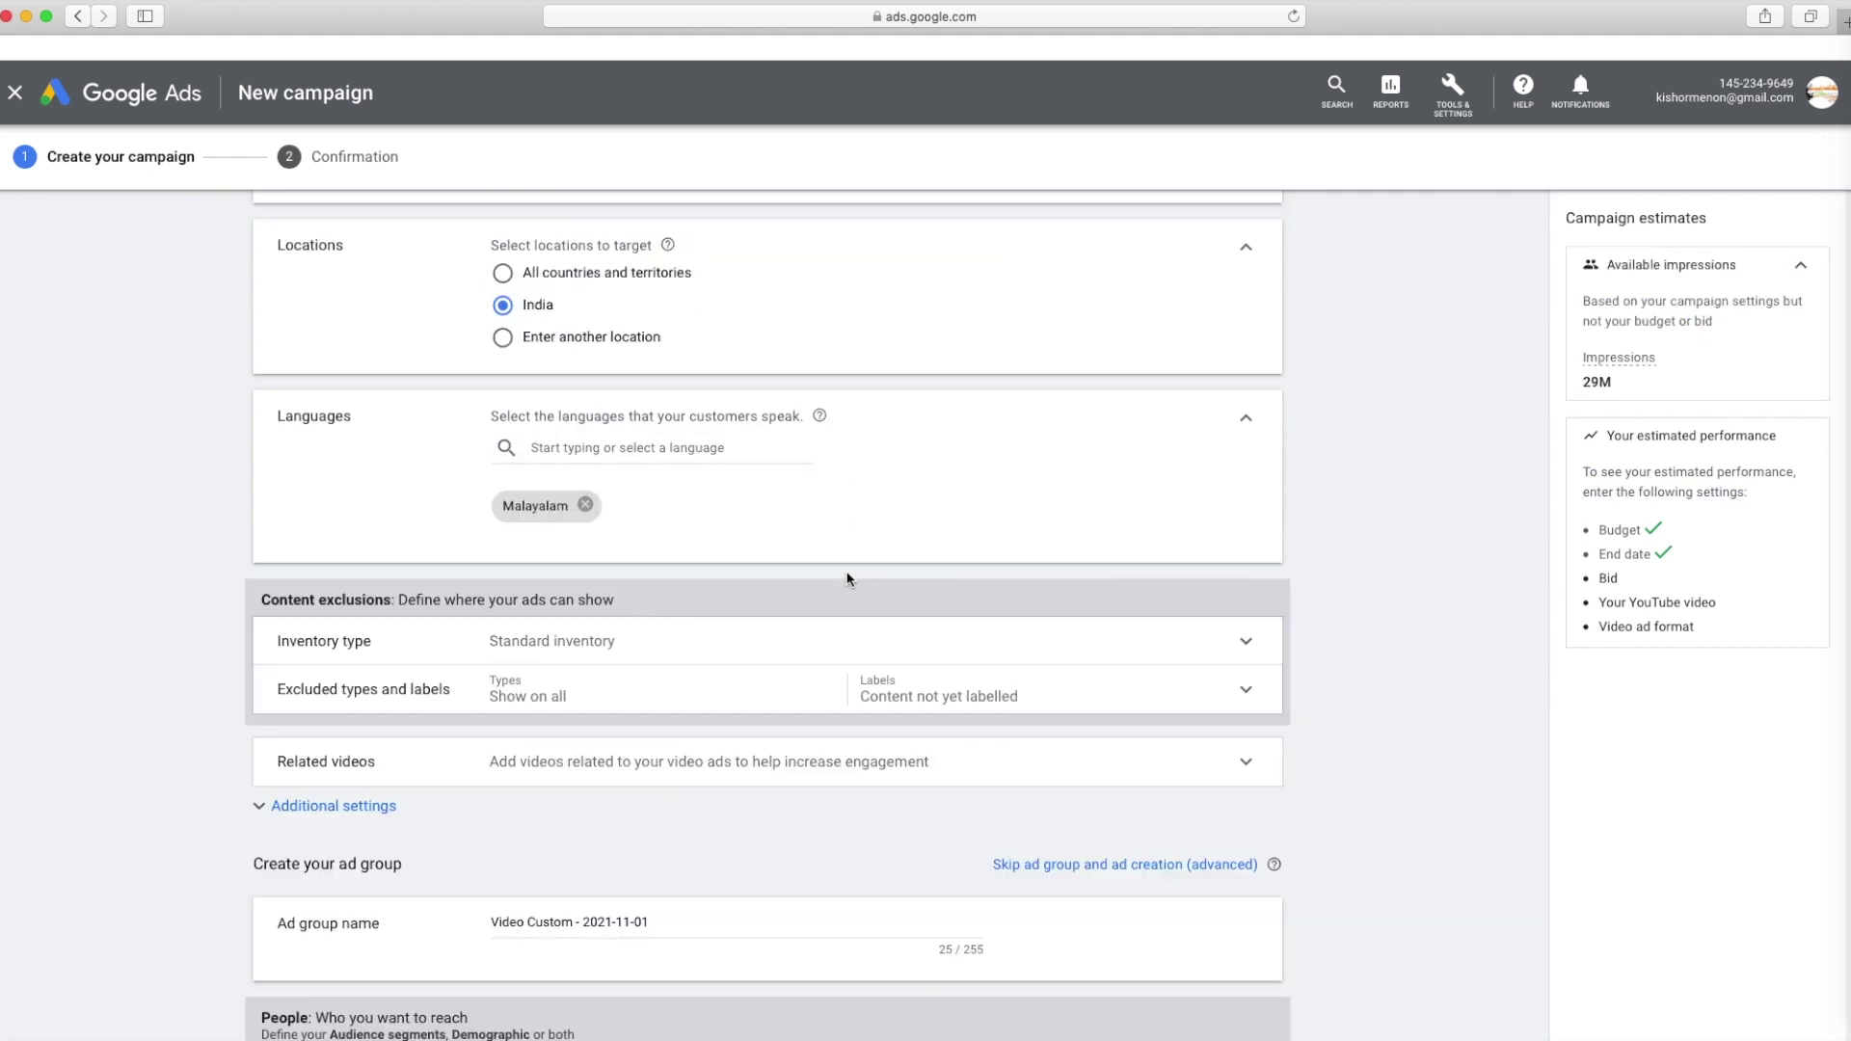
Re-add Malayalam via a 'mal' search so it is the only targeted language
{"action": "left_click", "coordinate": [689, 454]}
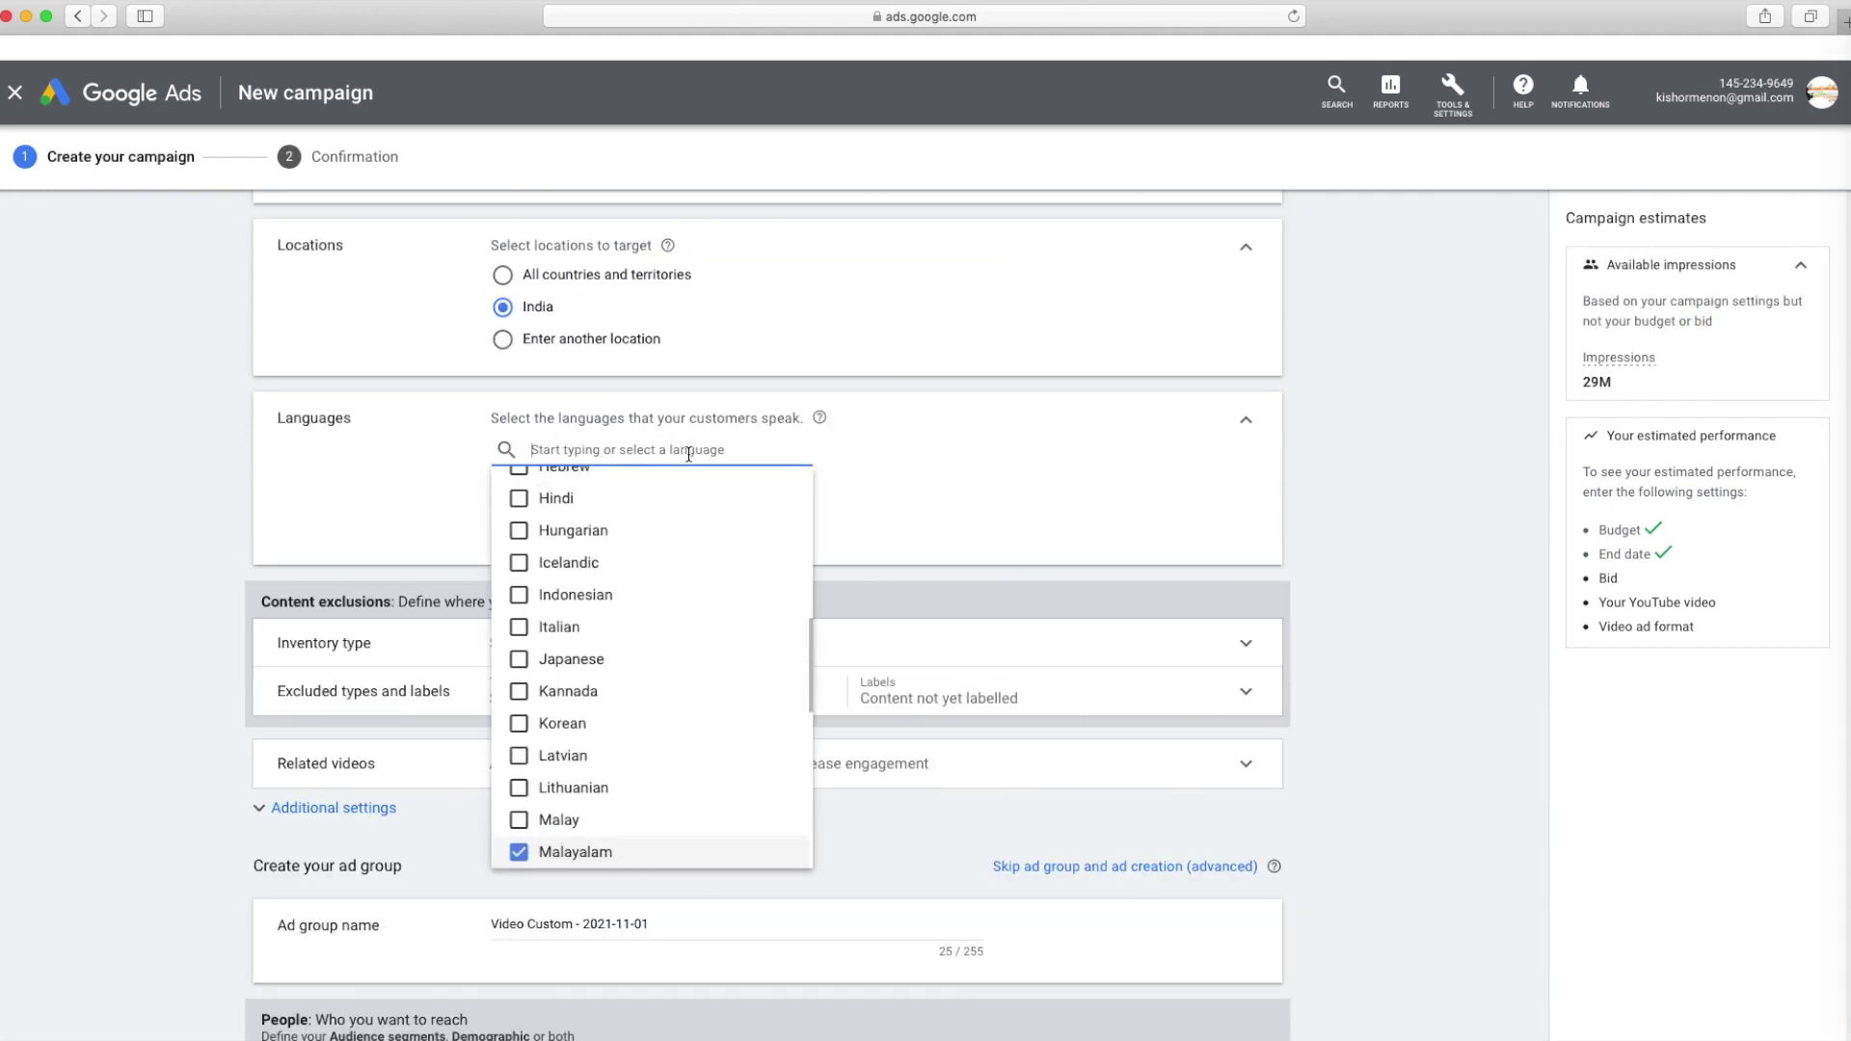
{"action": "left_click", "coordinate": [519, 853]}
{"action": "left_click", "coordinate": [519, 853]}
{"action": "left_click", "coordinate": [1051, 473]}
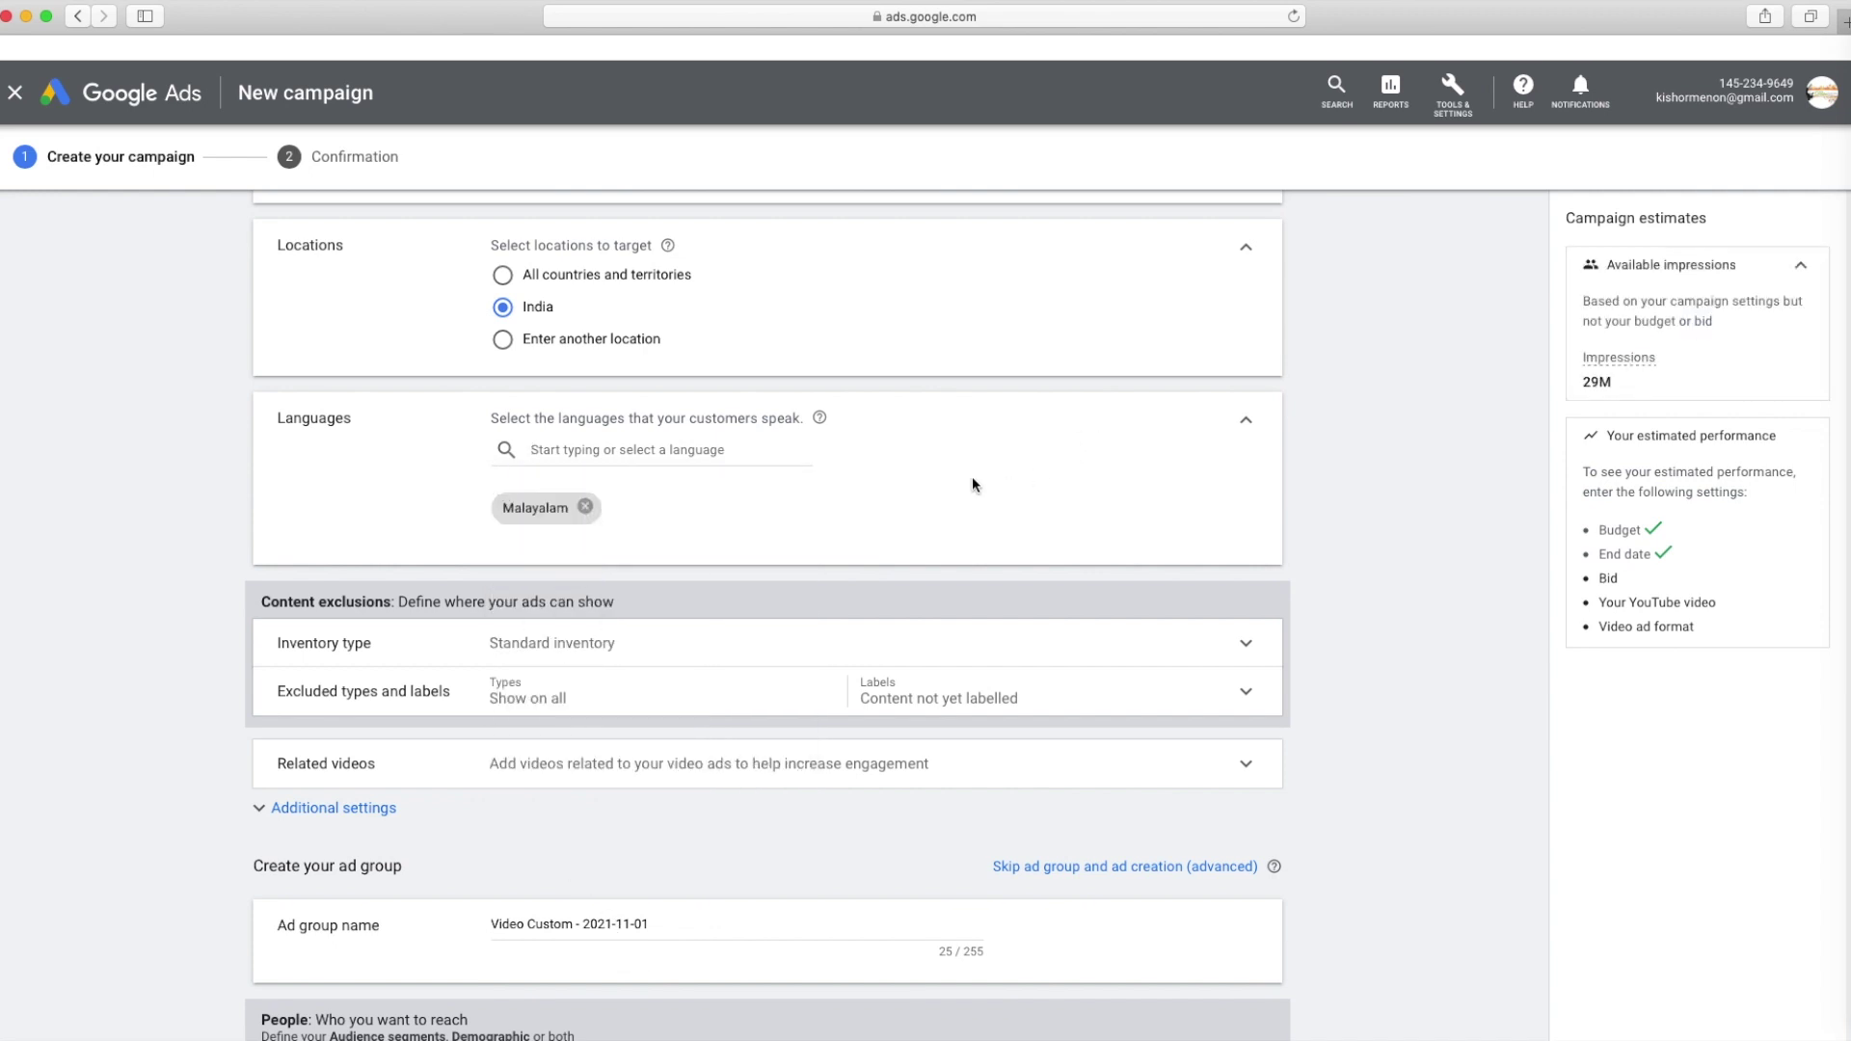
{"action": "scroll", "coordinate": [839, 477], "scroll_direction": "down", "scroll_amount": 2}
{"action": "left_click", "coordinate": [586, 325]}
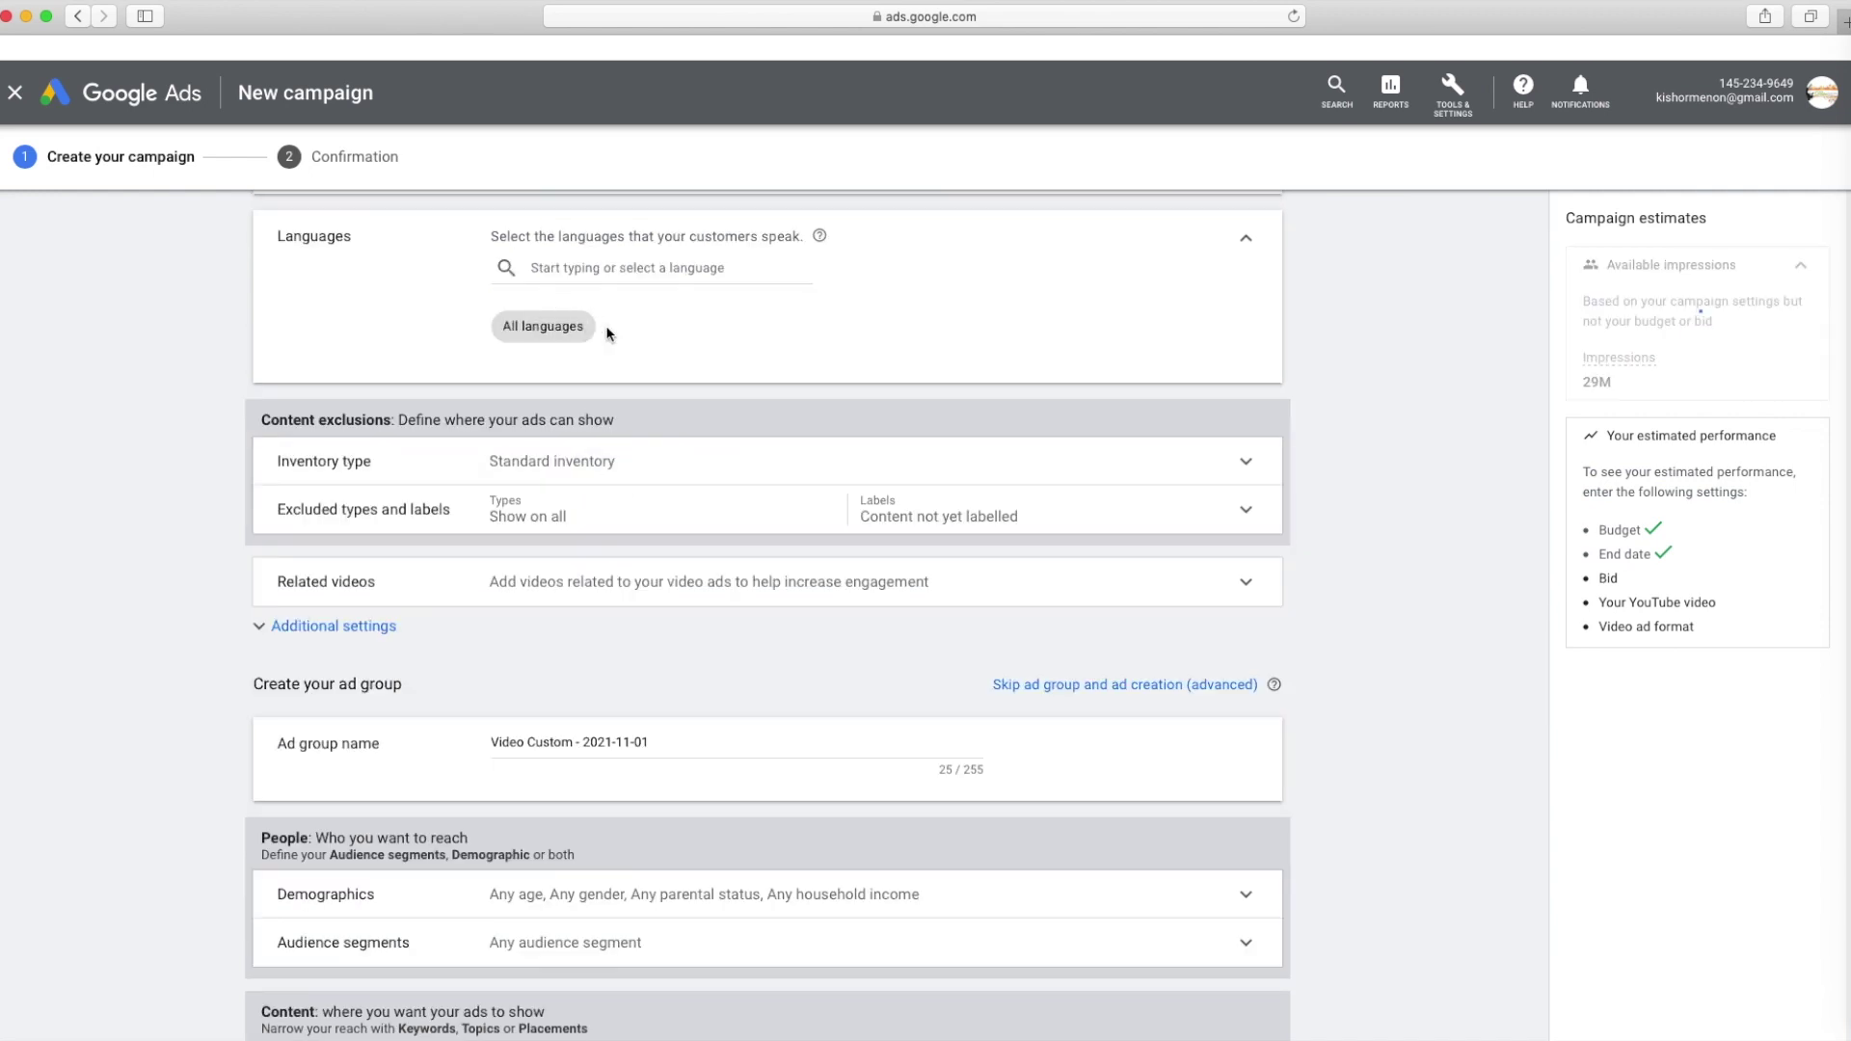
{"action": "left_click", "coordinate": [564, 273]}
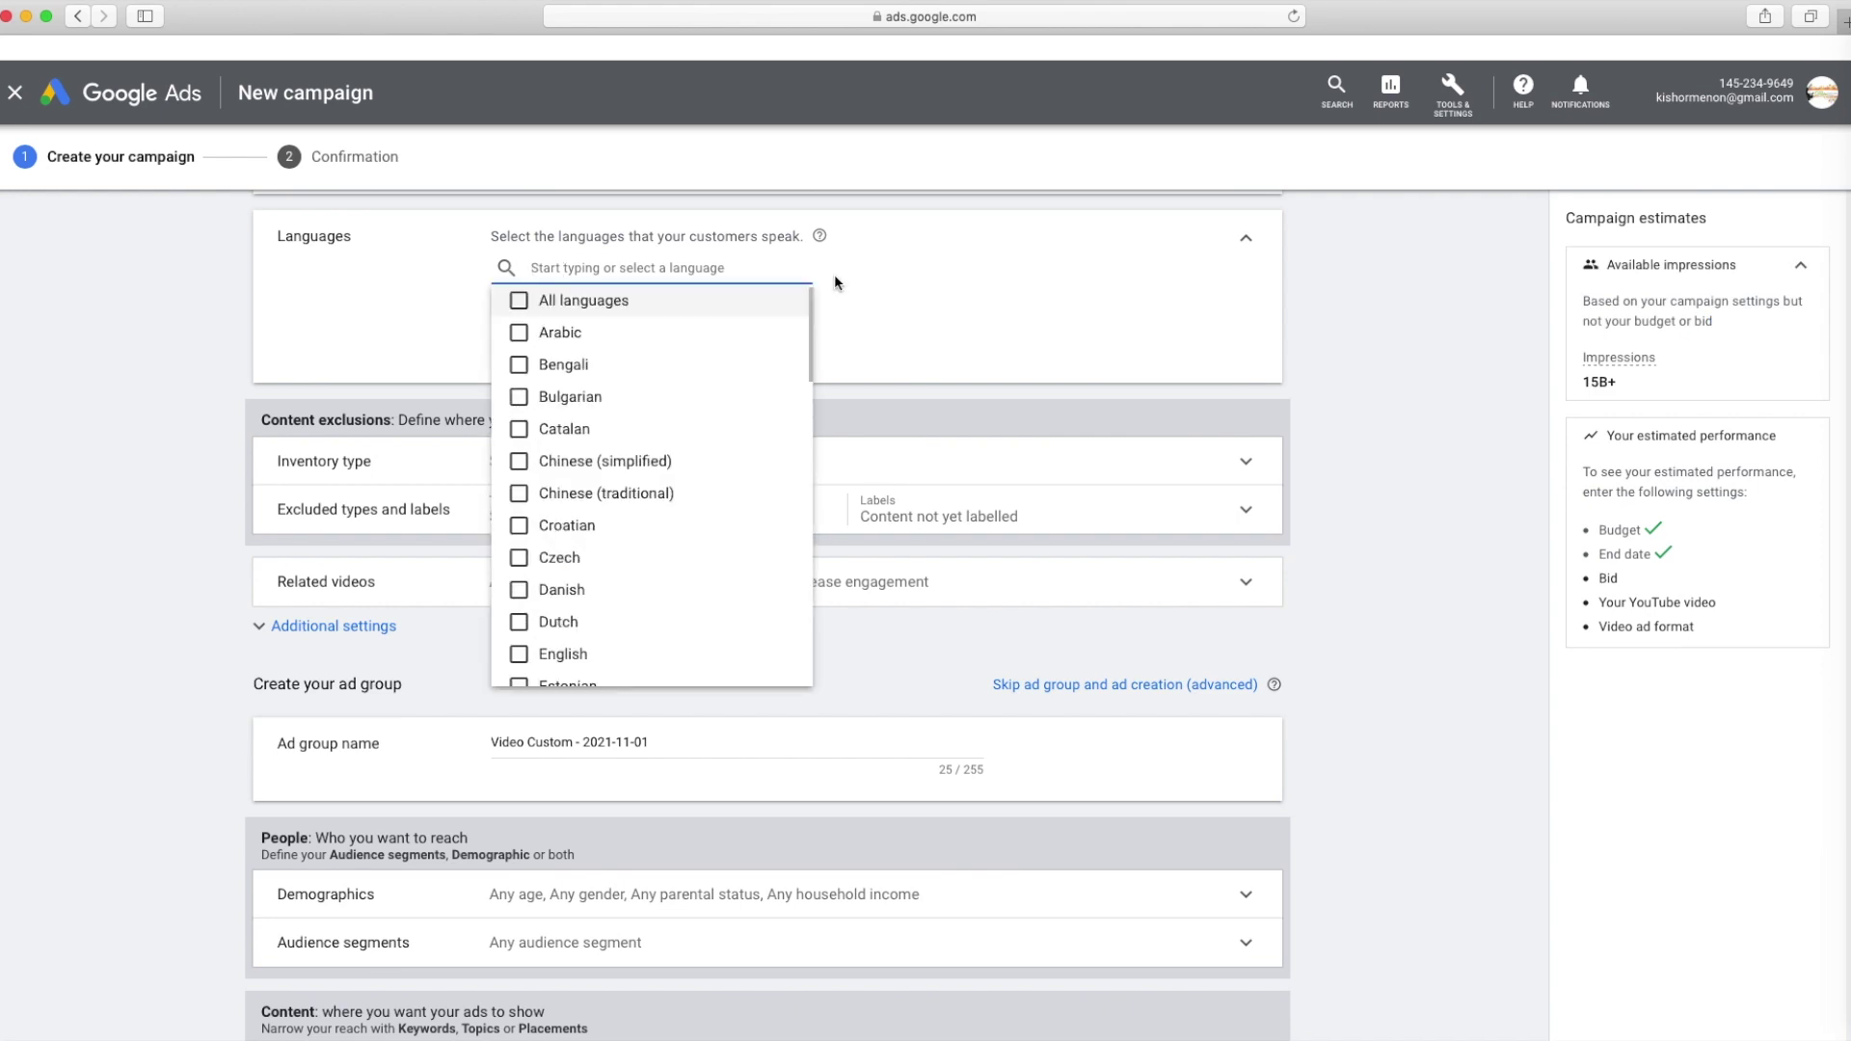
{"action": "type", "text": "mal"}
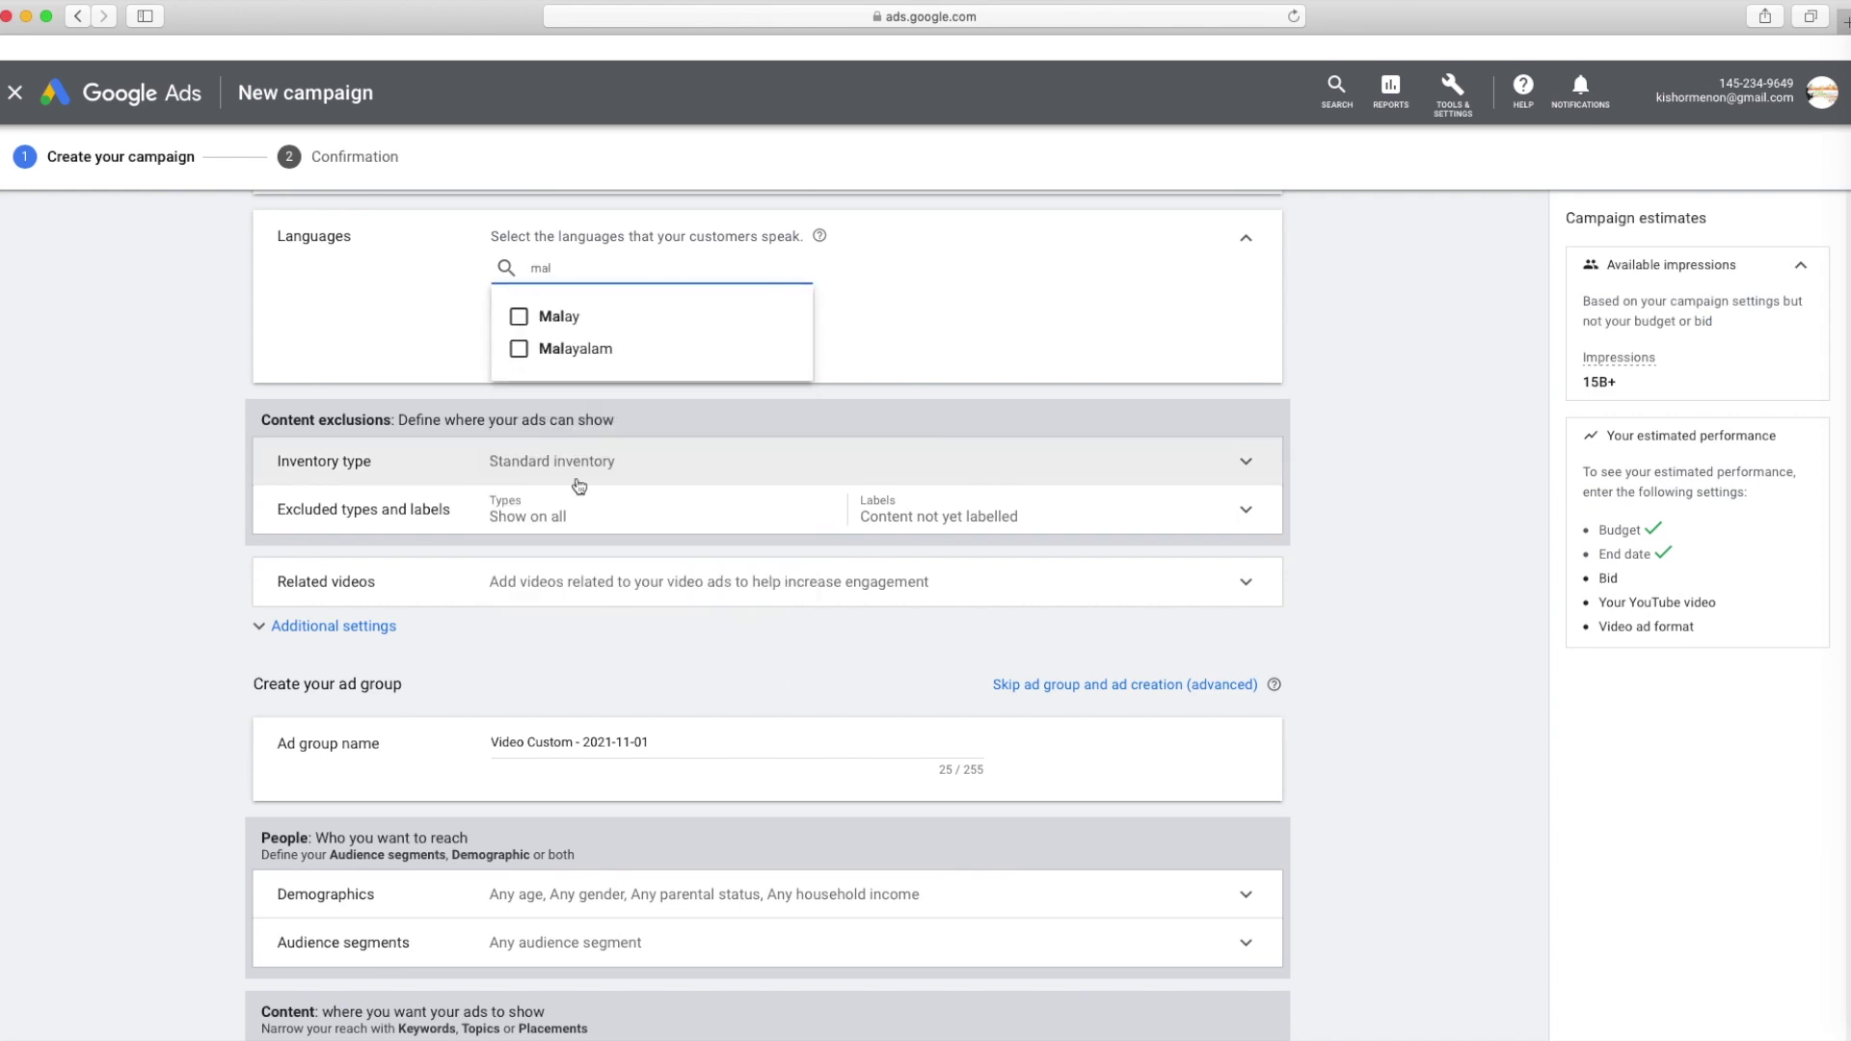
{"action": "left_click", "coordinate": [576, 349]}
{"action": "left_click", "coordinate": [962, 342]}
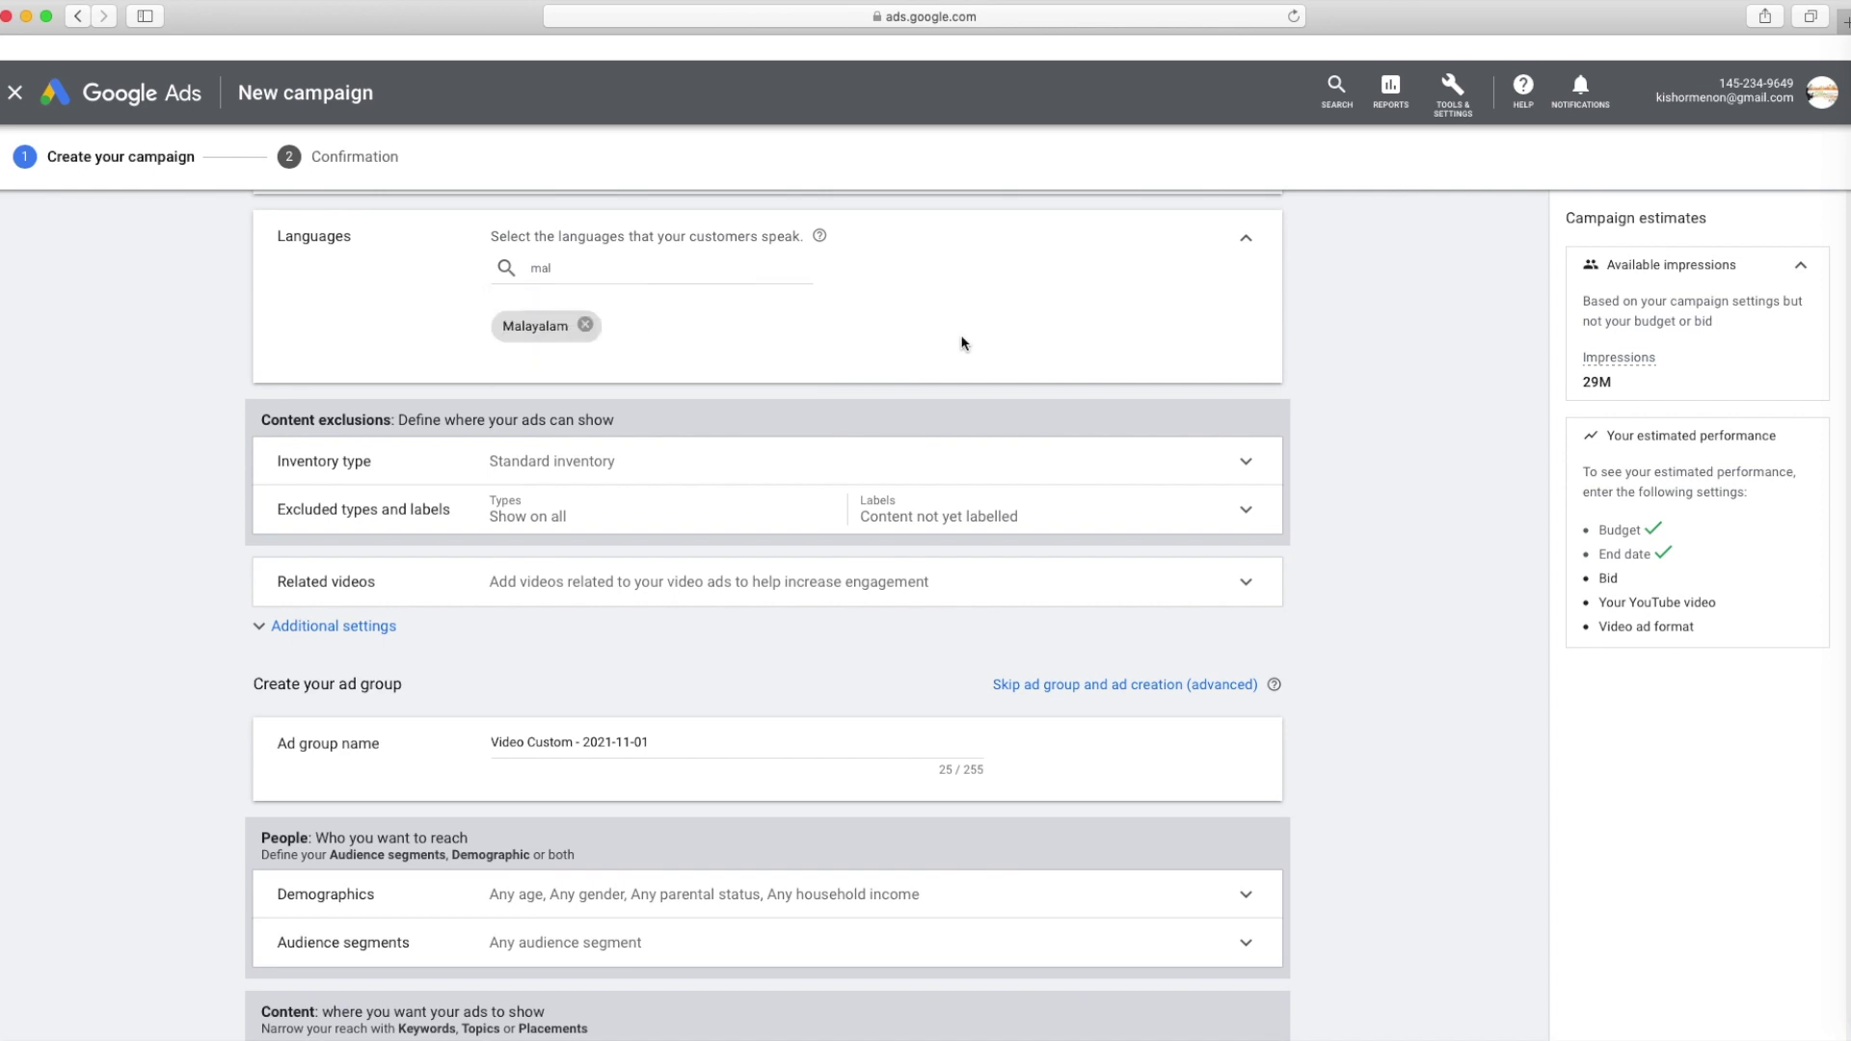
Exclude embedded YouTube and live streaming videos, allowing content not yet labelled
{"action": "left_click", "coordinate": [640, 472]}
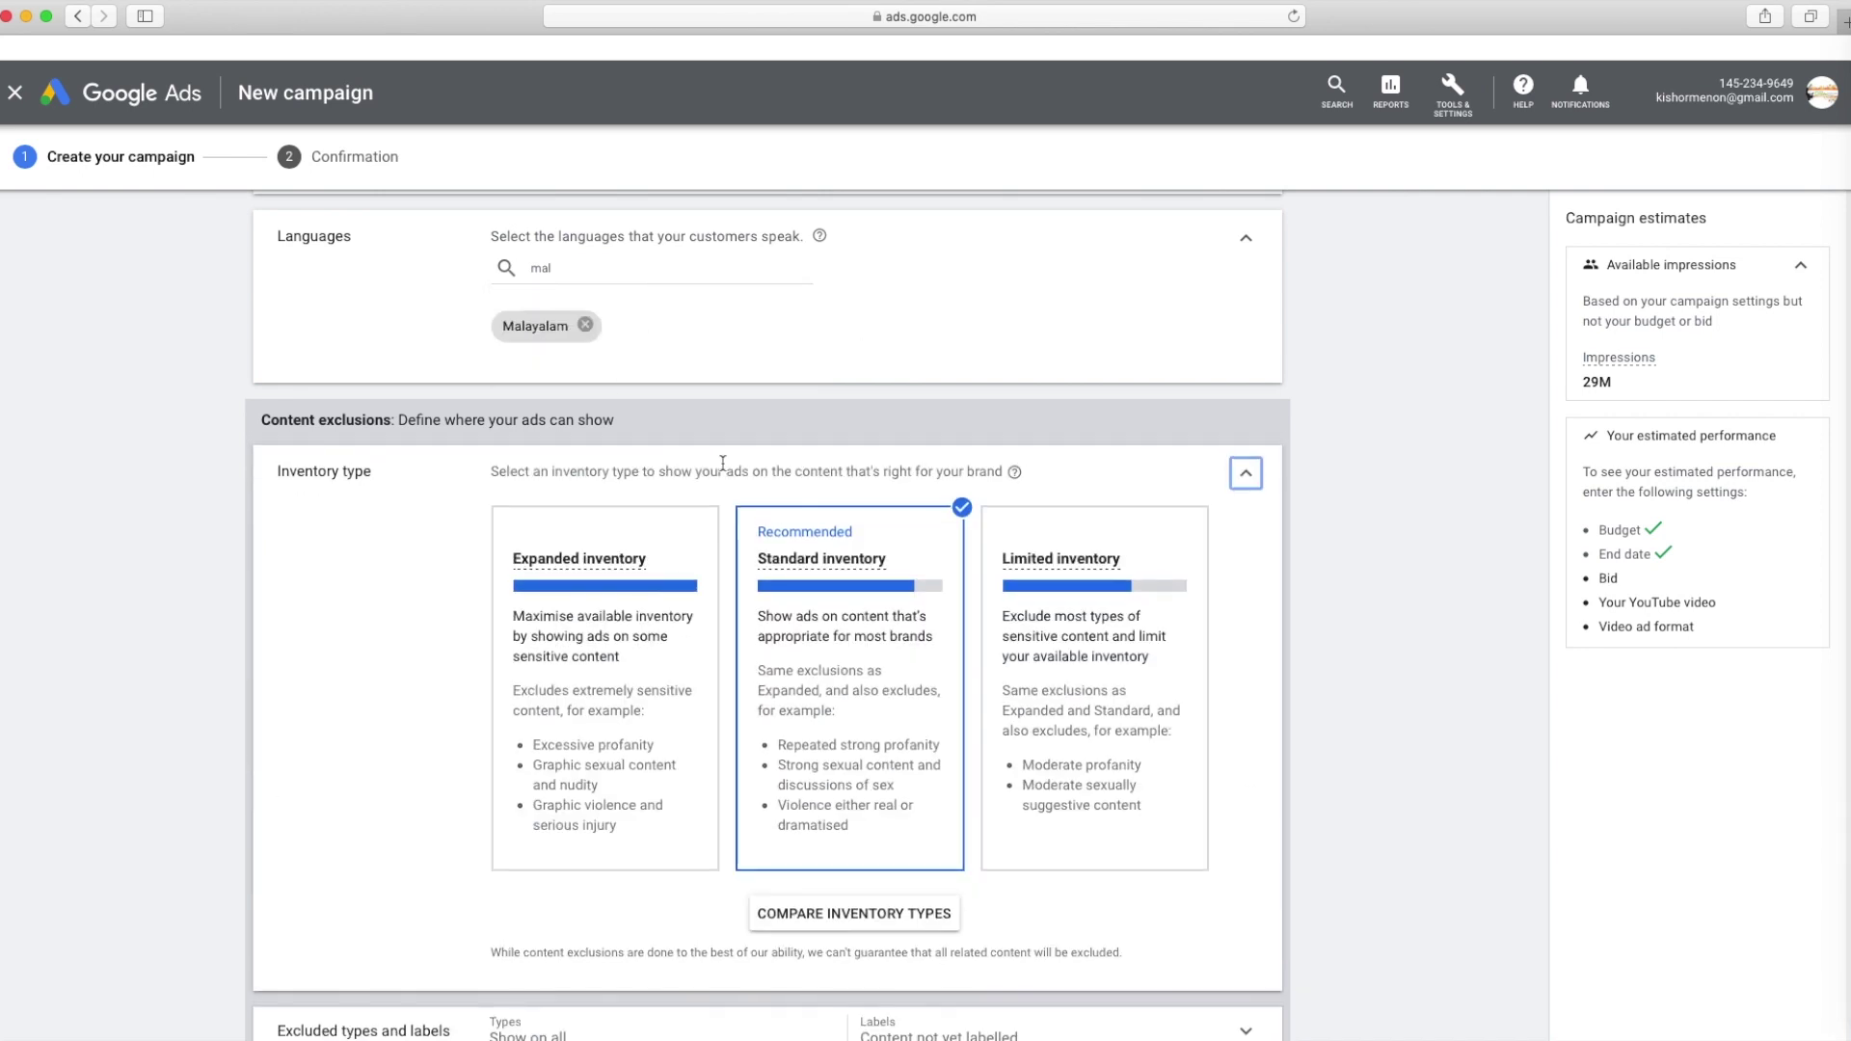
{"action": "scroll", "coordinate": [927, 462], "scroll_direction": "down", "scroll_amount": 2}
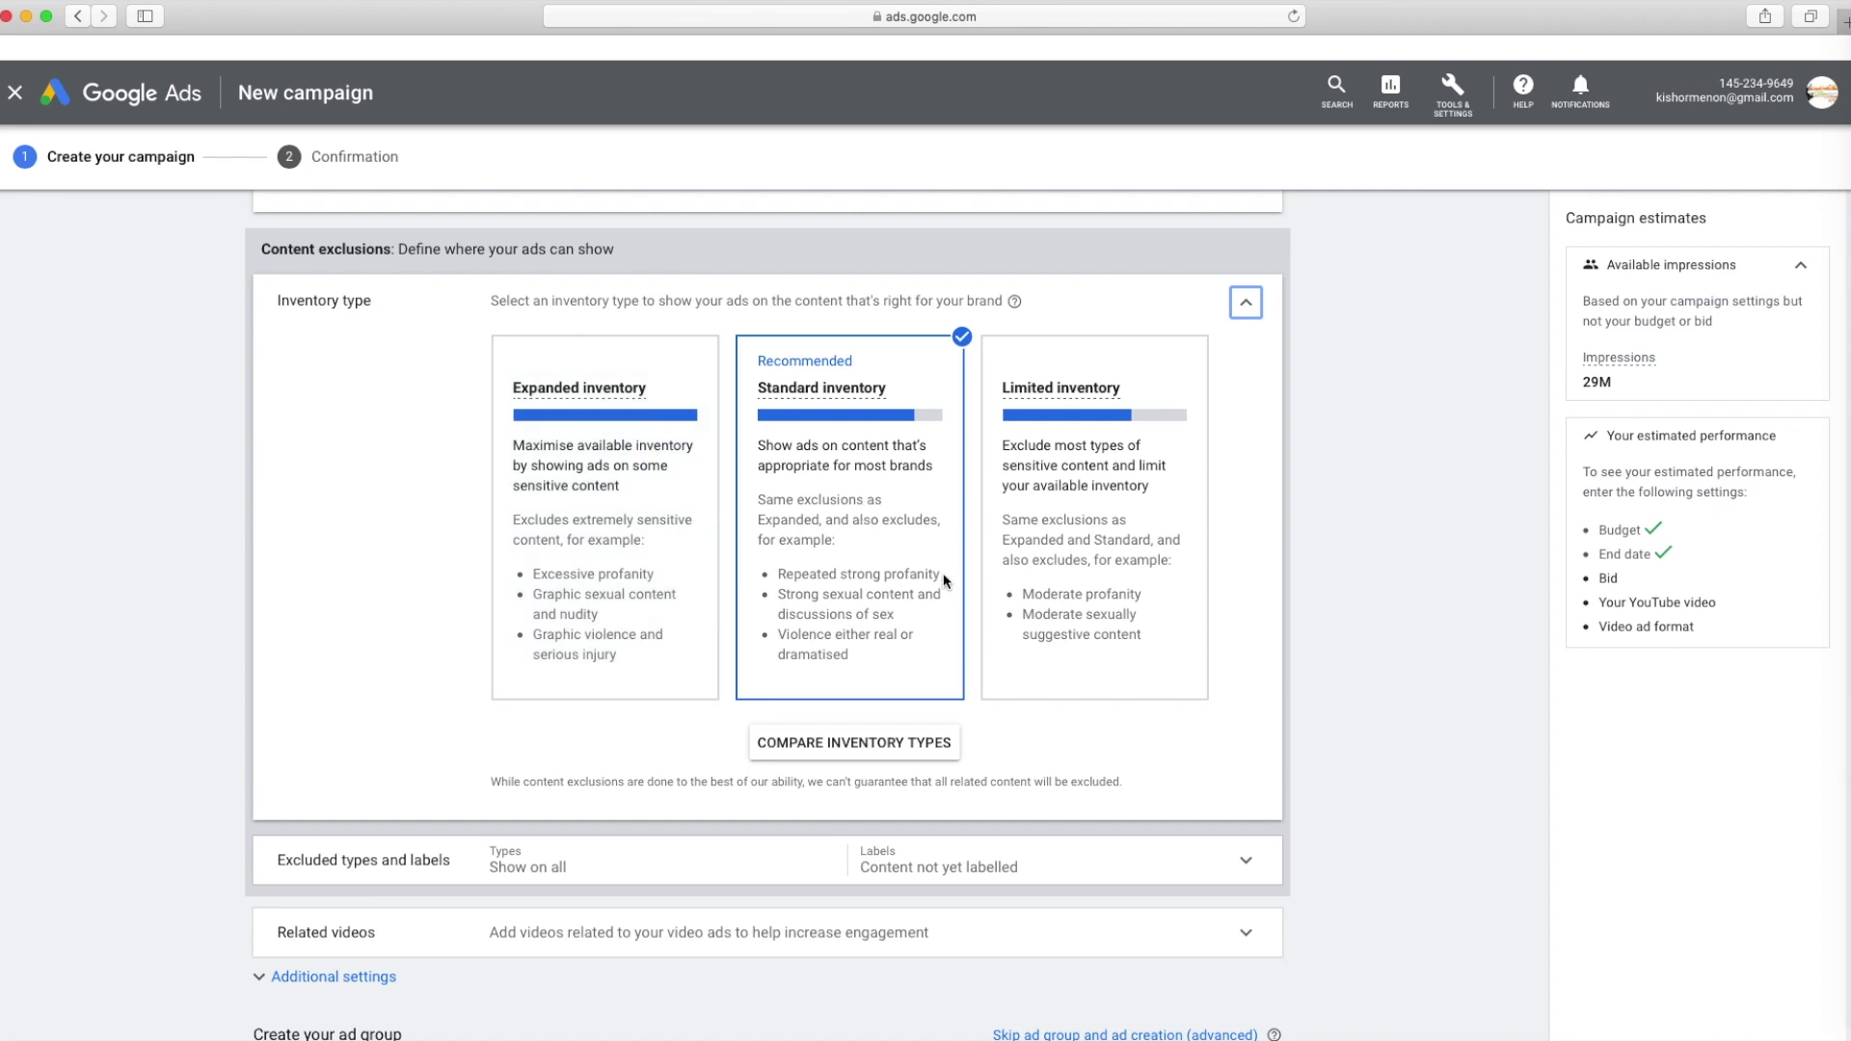
{"action": "scroll", "coordinate": [945, 581], "scroll_direction": "down", "scroll_amount": 2}
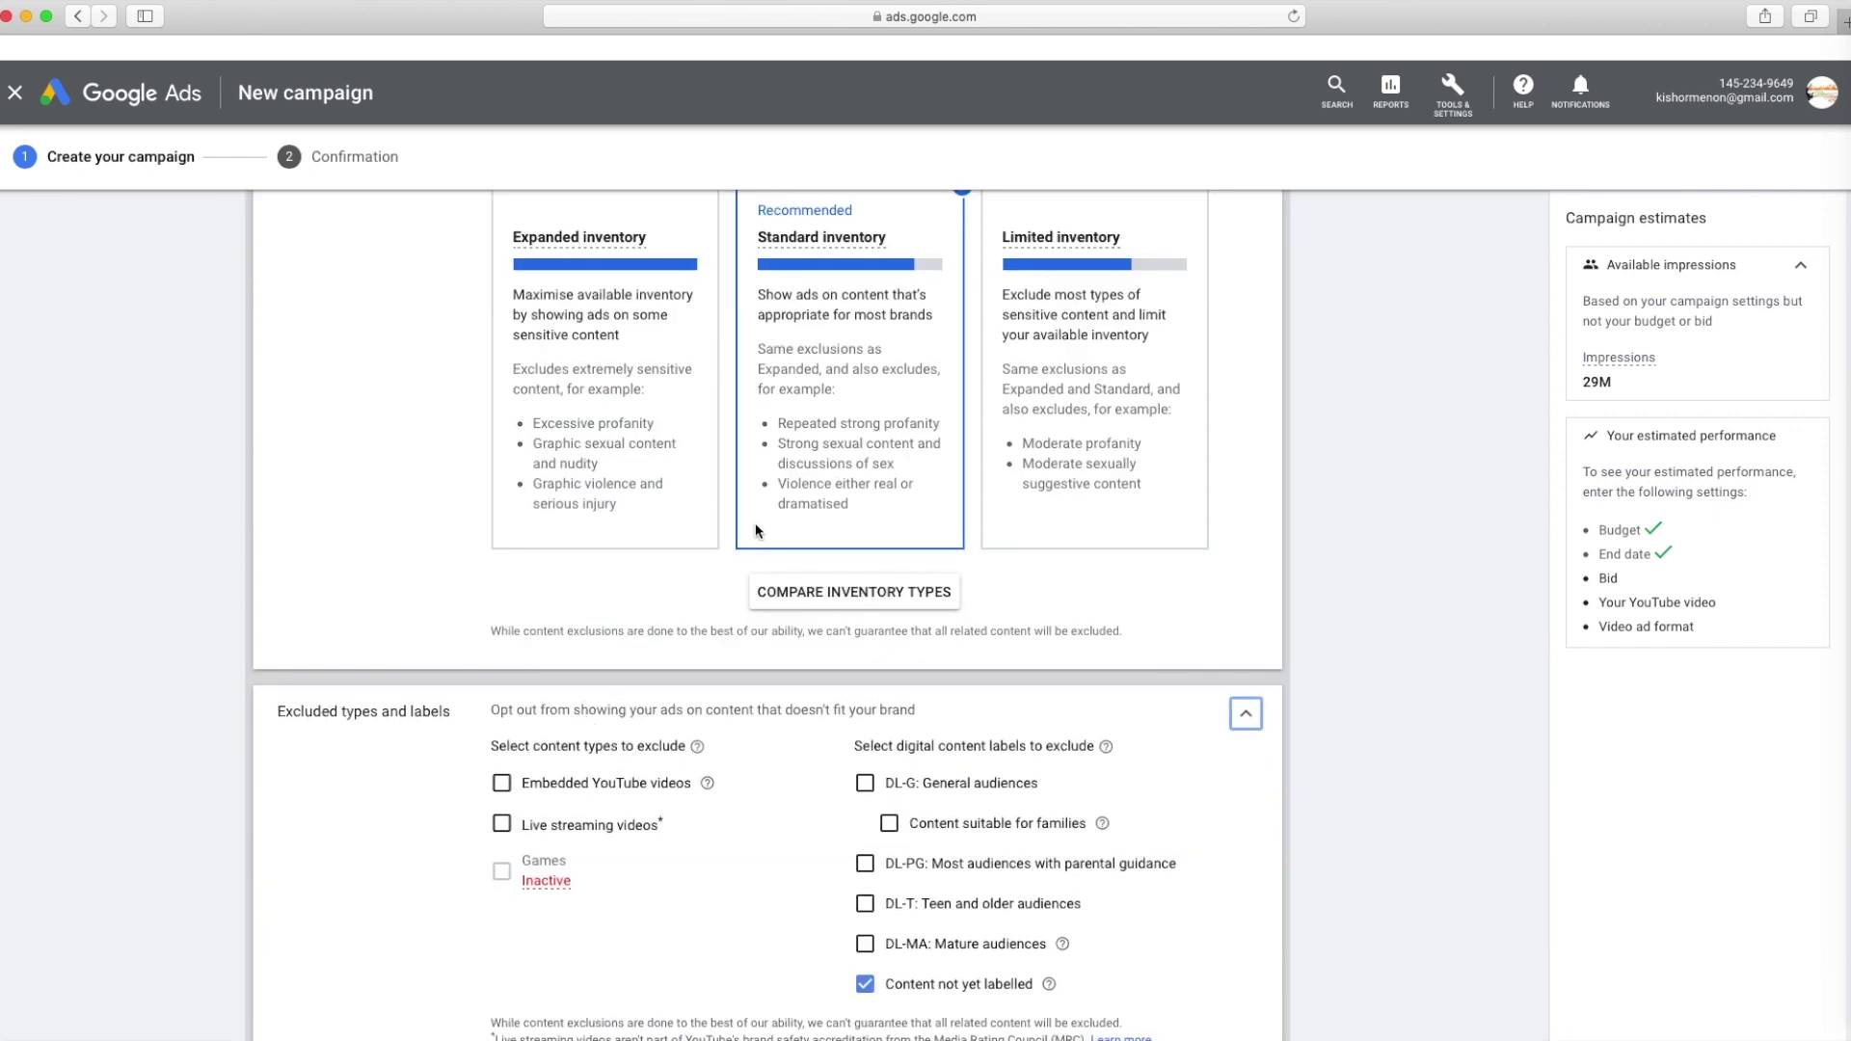
{"action": "scroll", "coordinate": [755, 523], "scroll_direction": "down", "scroll_amount": 5}
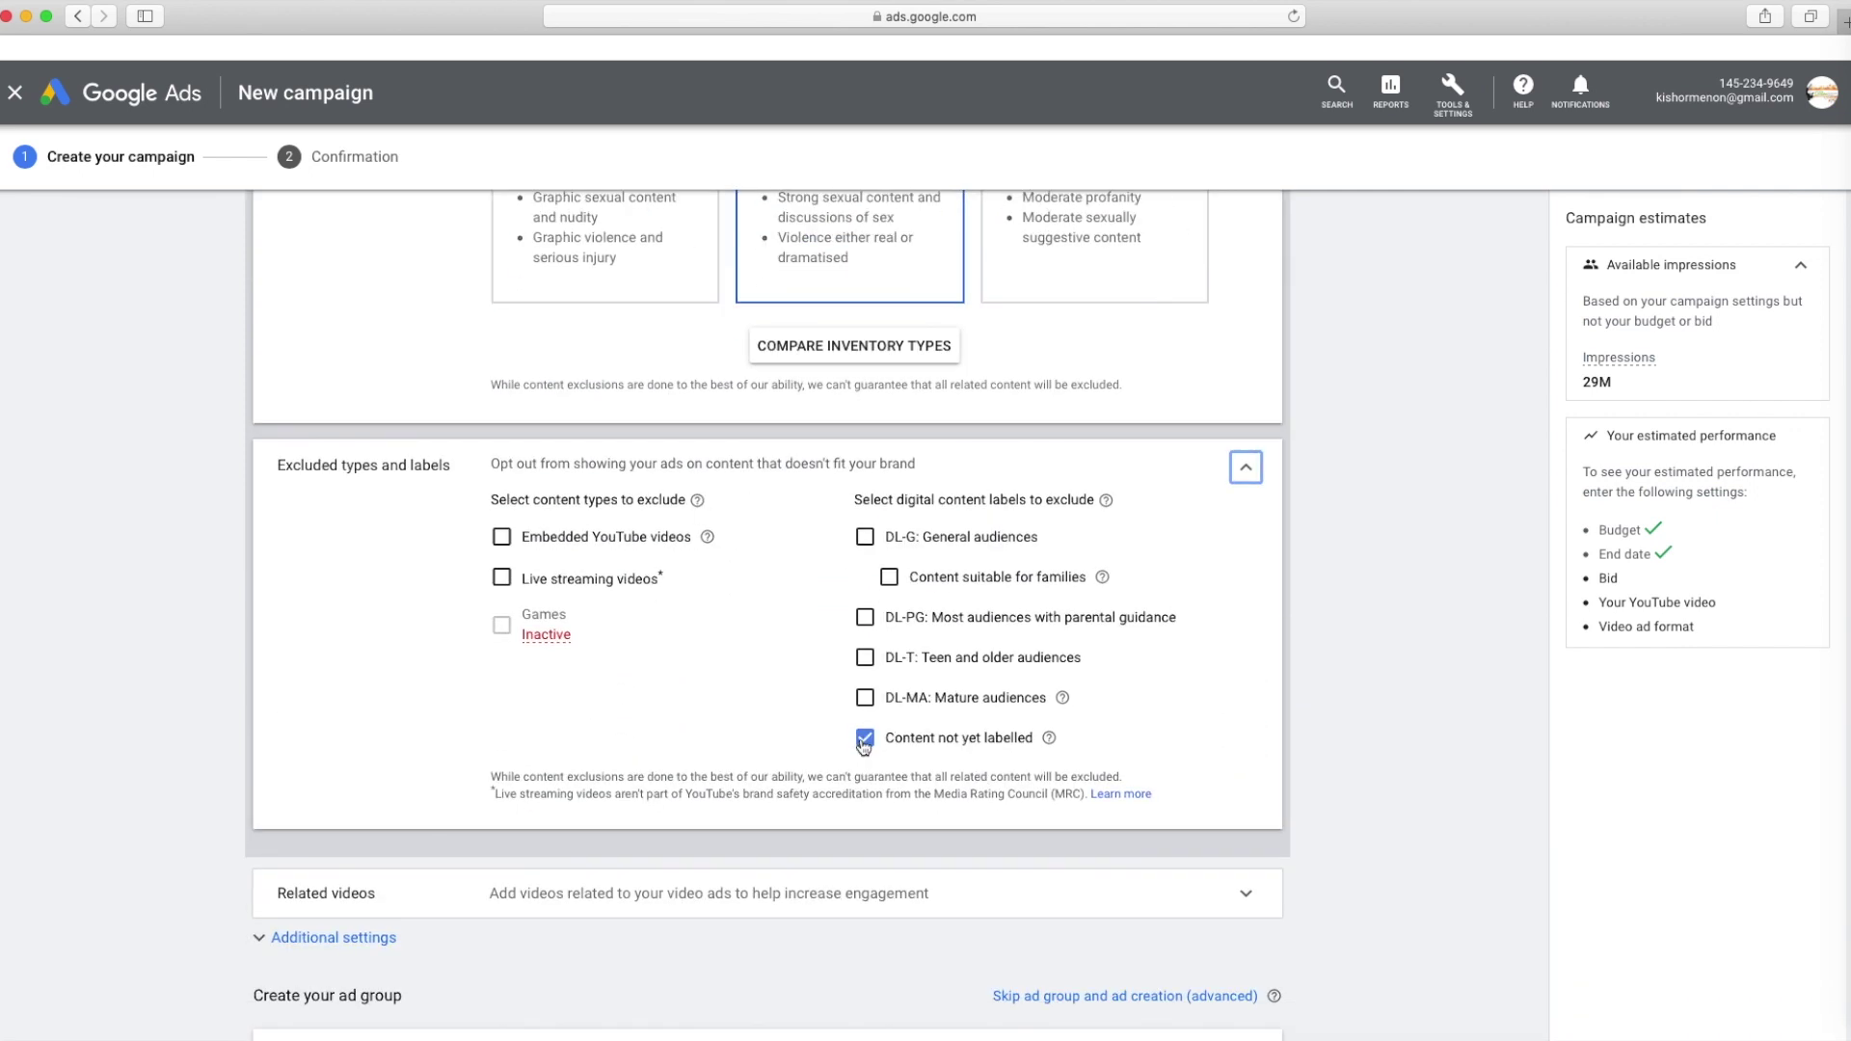
{"action": "left_click", "coordinate": [873, 743]}
{"action": "left_click", "coordinate": [568, 545]}
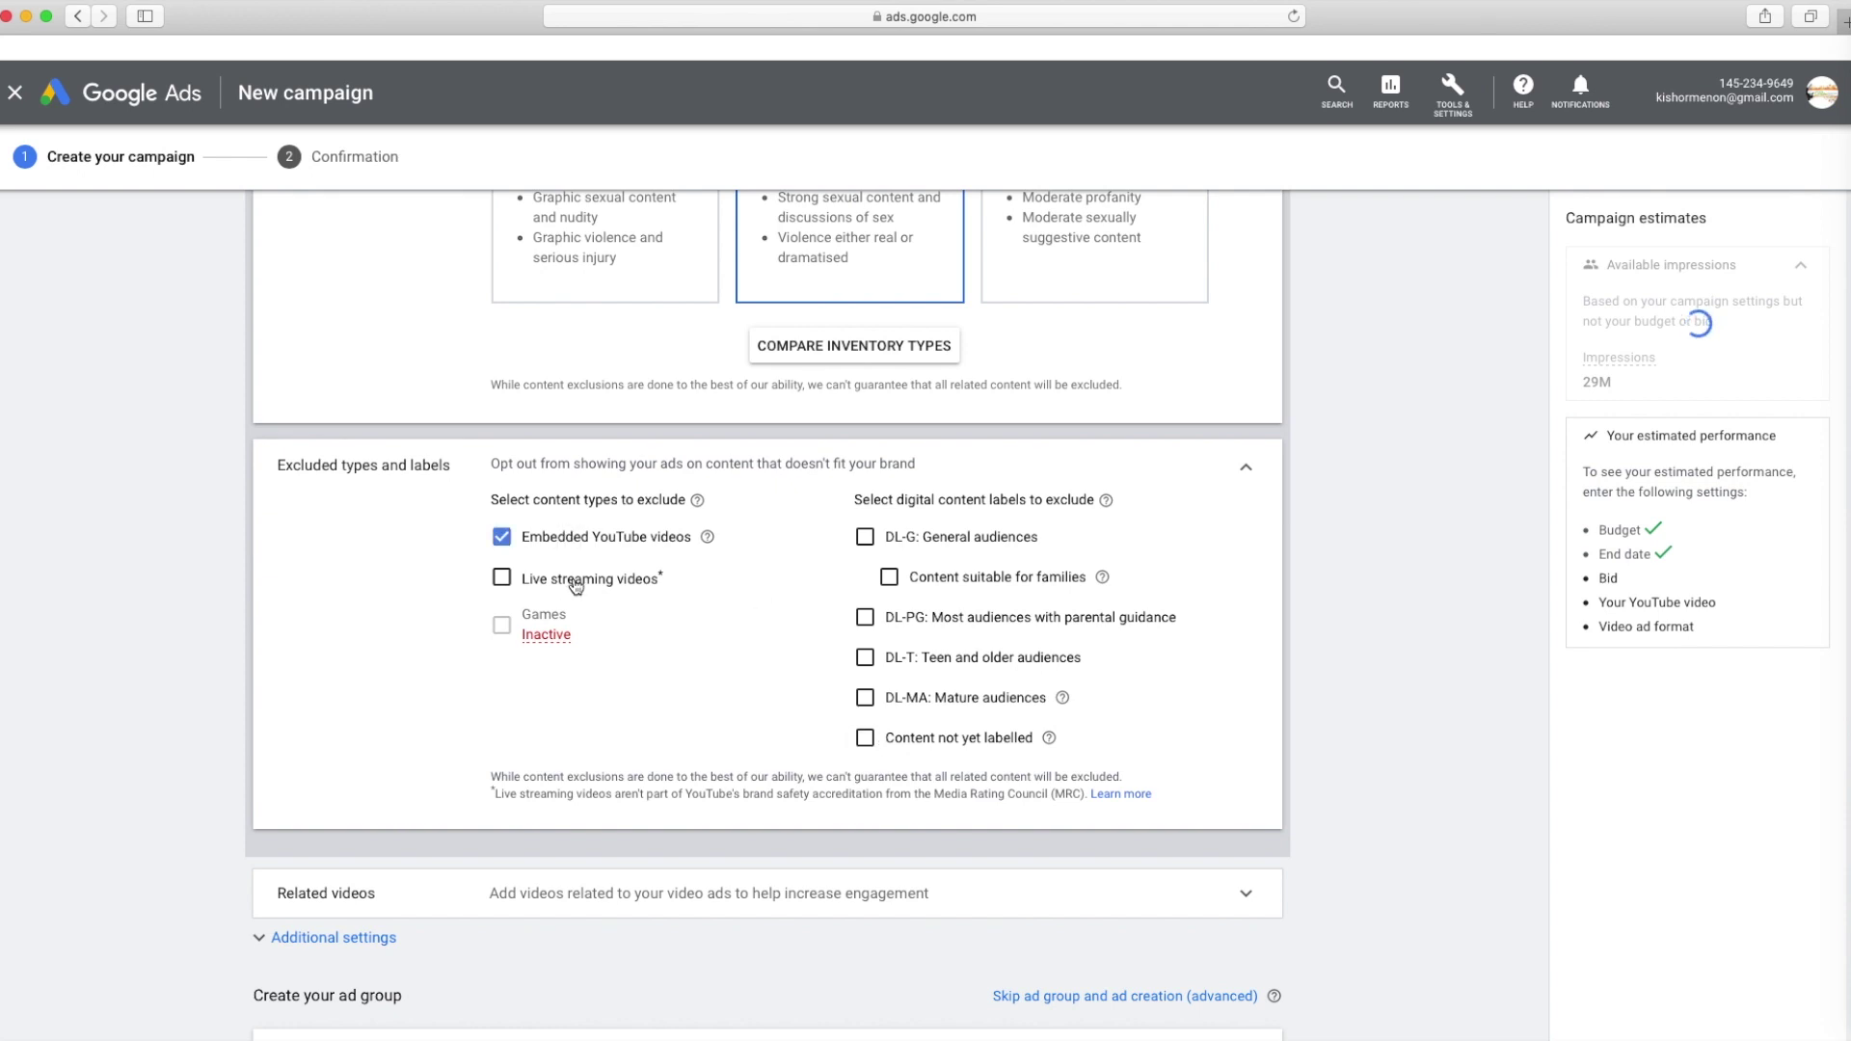
{"action": "left_click", "coordinate": [578, 580]}
Expand the Related videos section and highlight its explanation
{"action": "scroll", "coordinate": [742, 559], "scroll_direction": "down", "scroll_amount": 4}
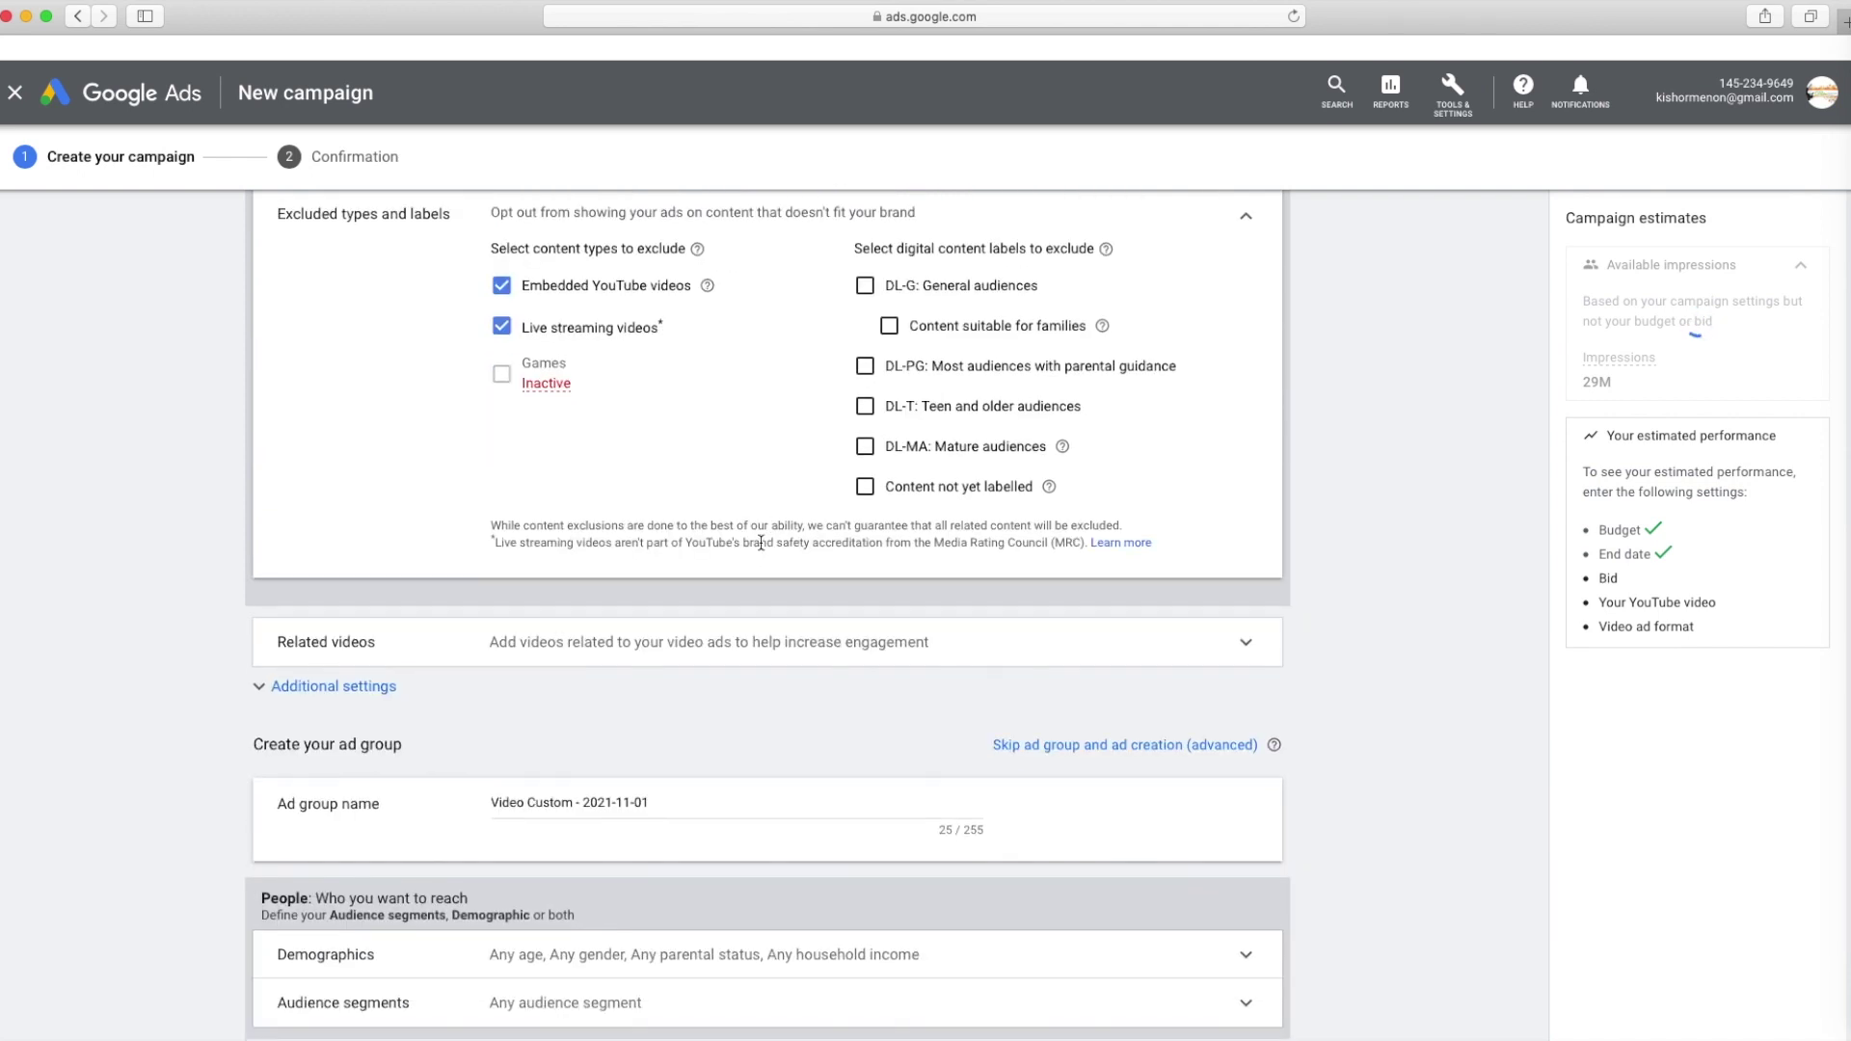
{"action": "scroll", "coordinate": [779, 592], "scroll_direction": "down", "scroll_amount": 4}
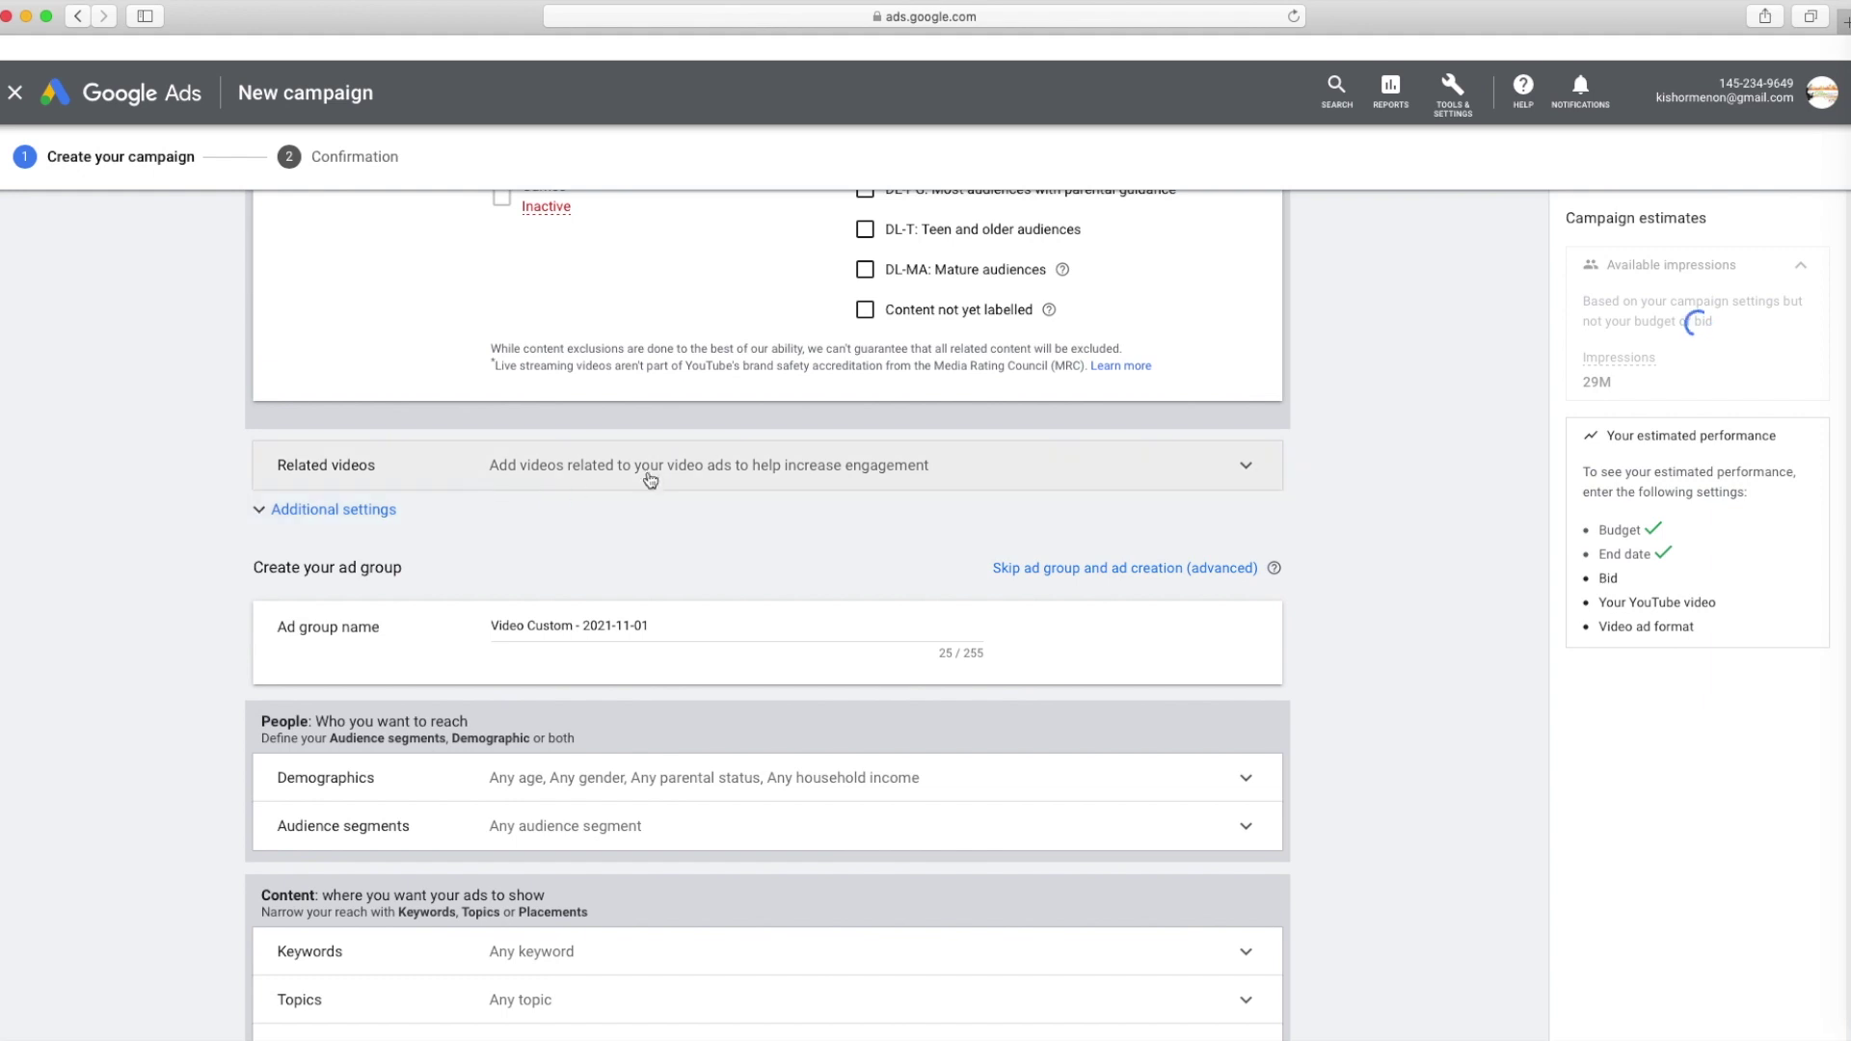
{"action": "left_click", "coordinate": [656, 475]}
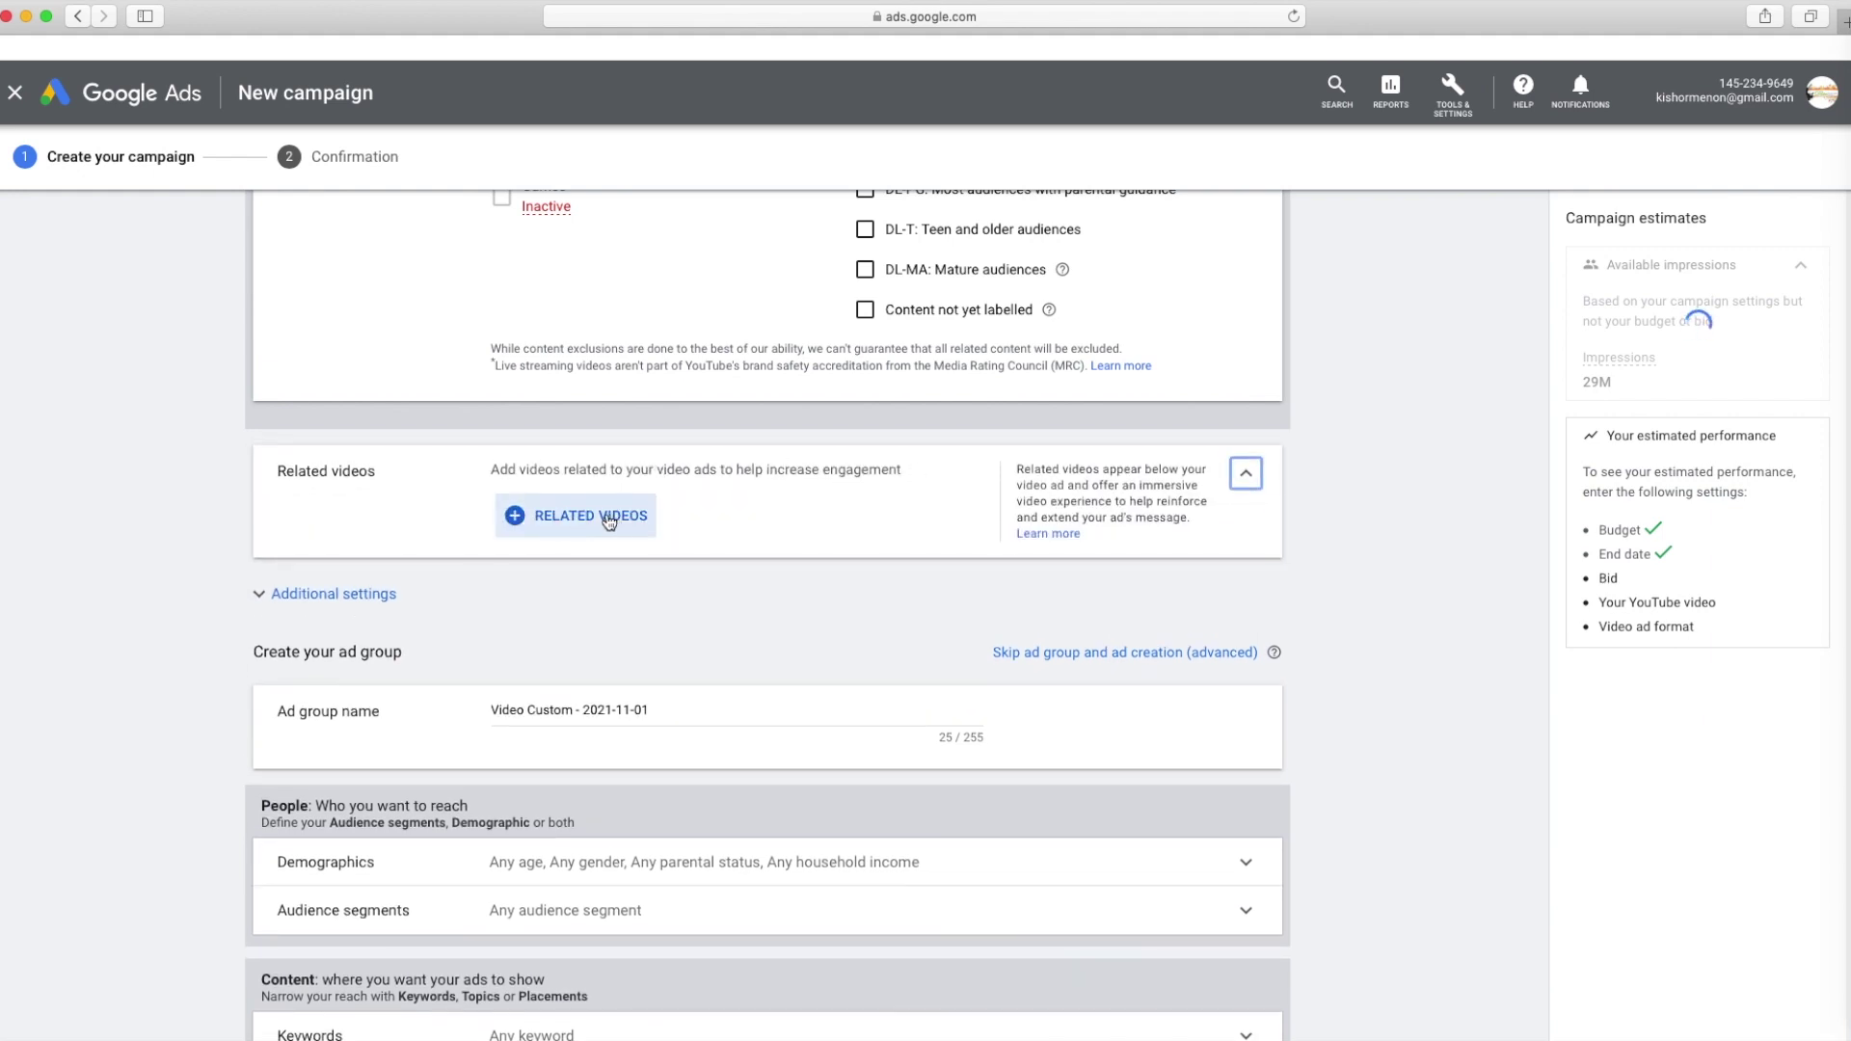
{"action": "left_click_drag", "start_coordinate": [1018, 470], "coordinate": [1194, 520]}
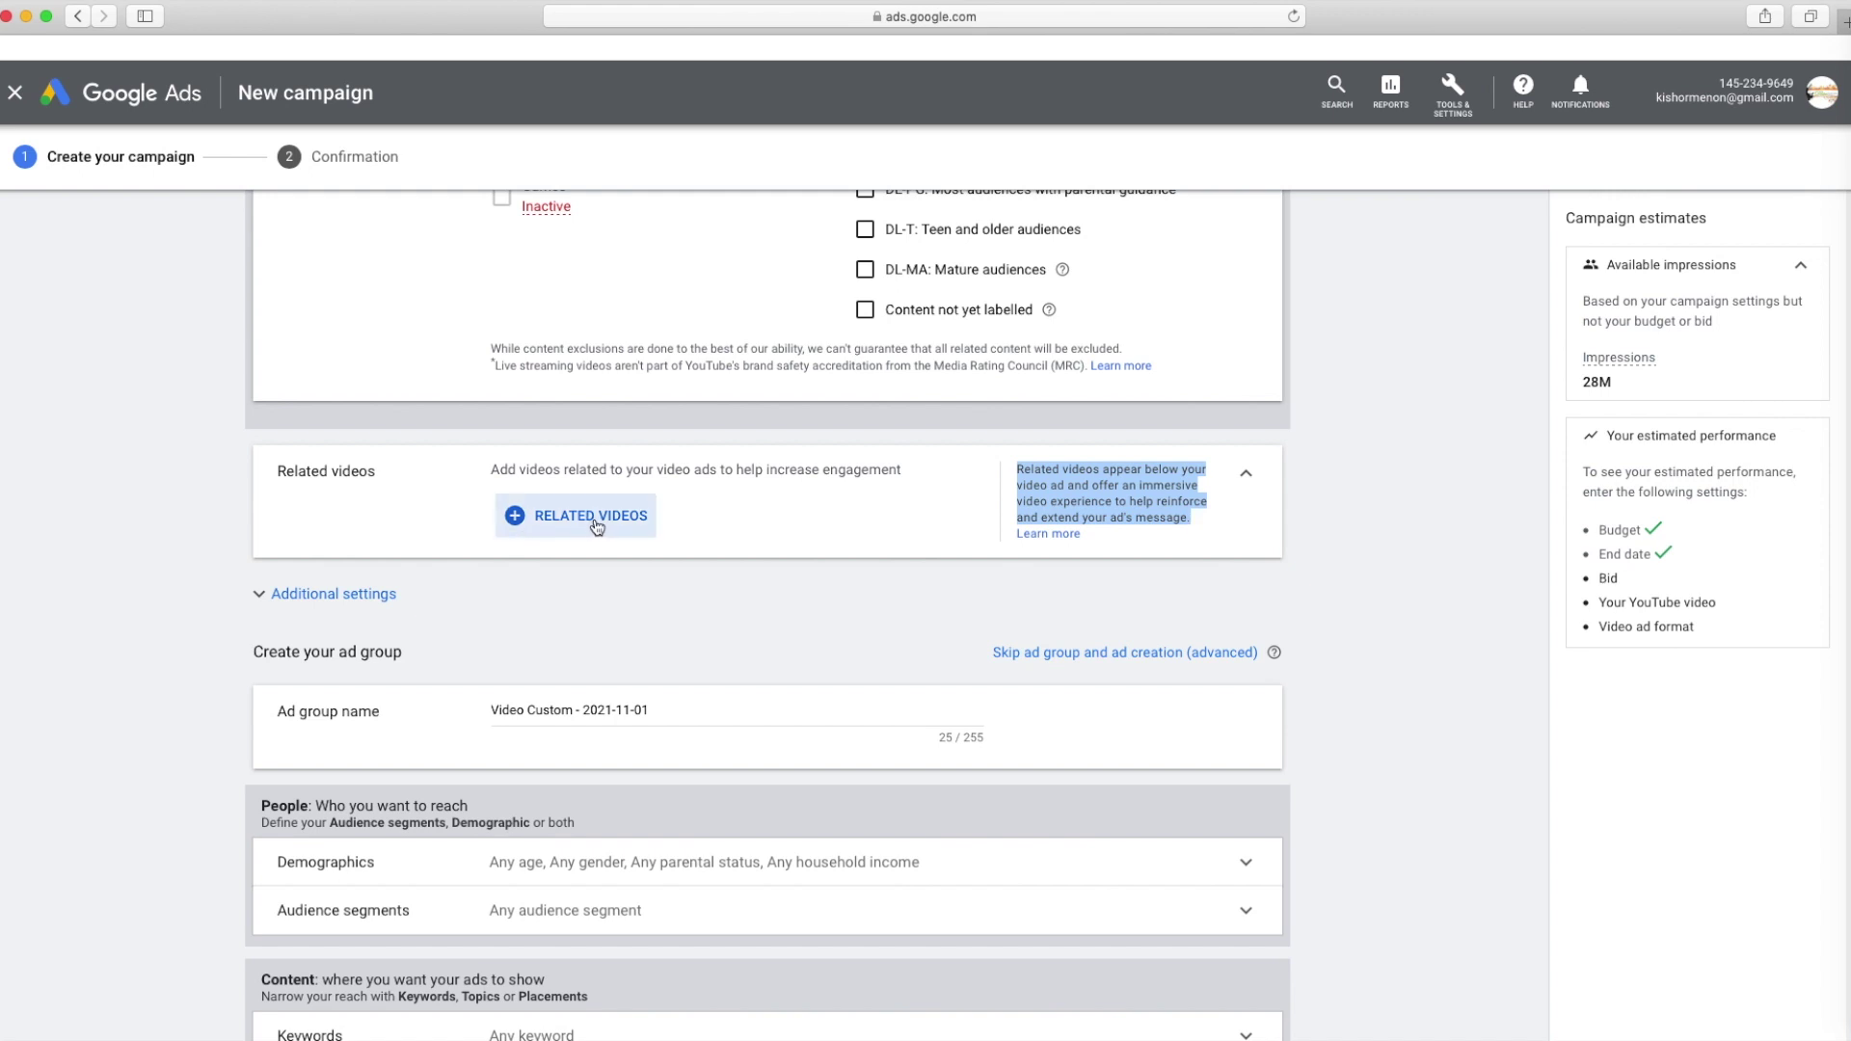
Limit device targeting to mobile phones and tablets, dropping computers and TV screens
{"action": "left_click", "coordinate": [487, 593]}
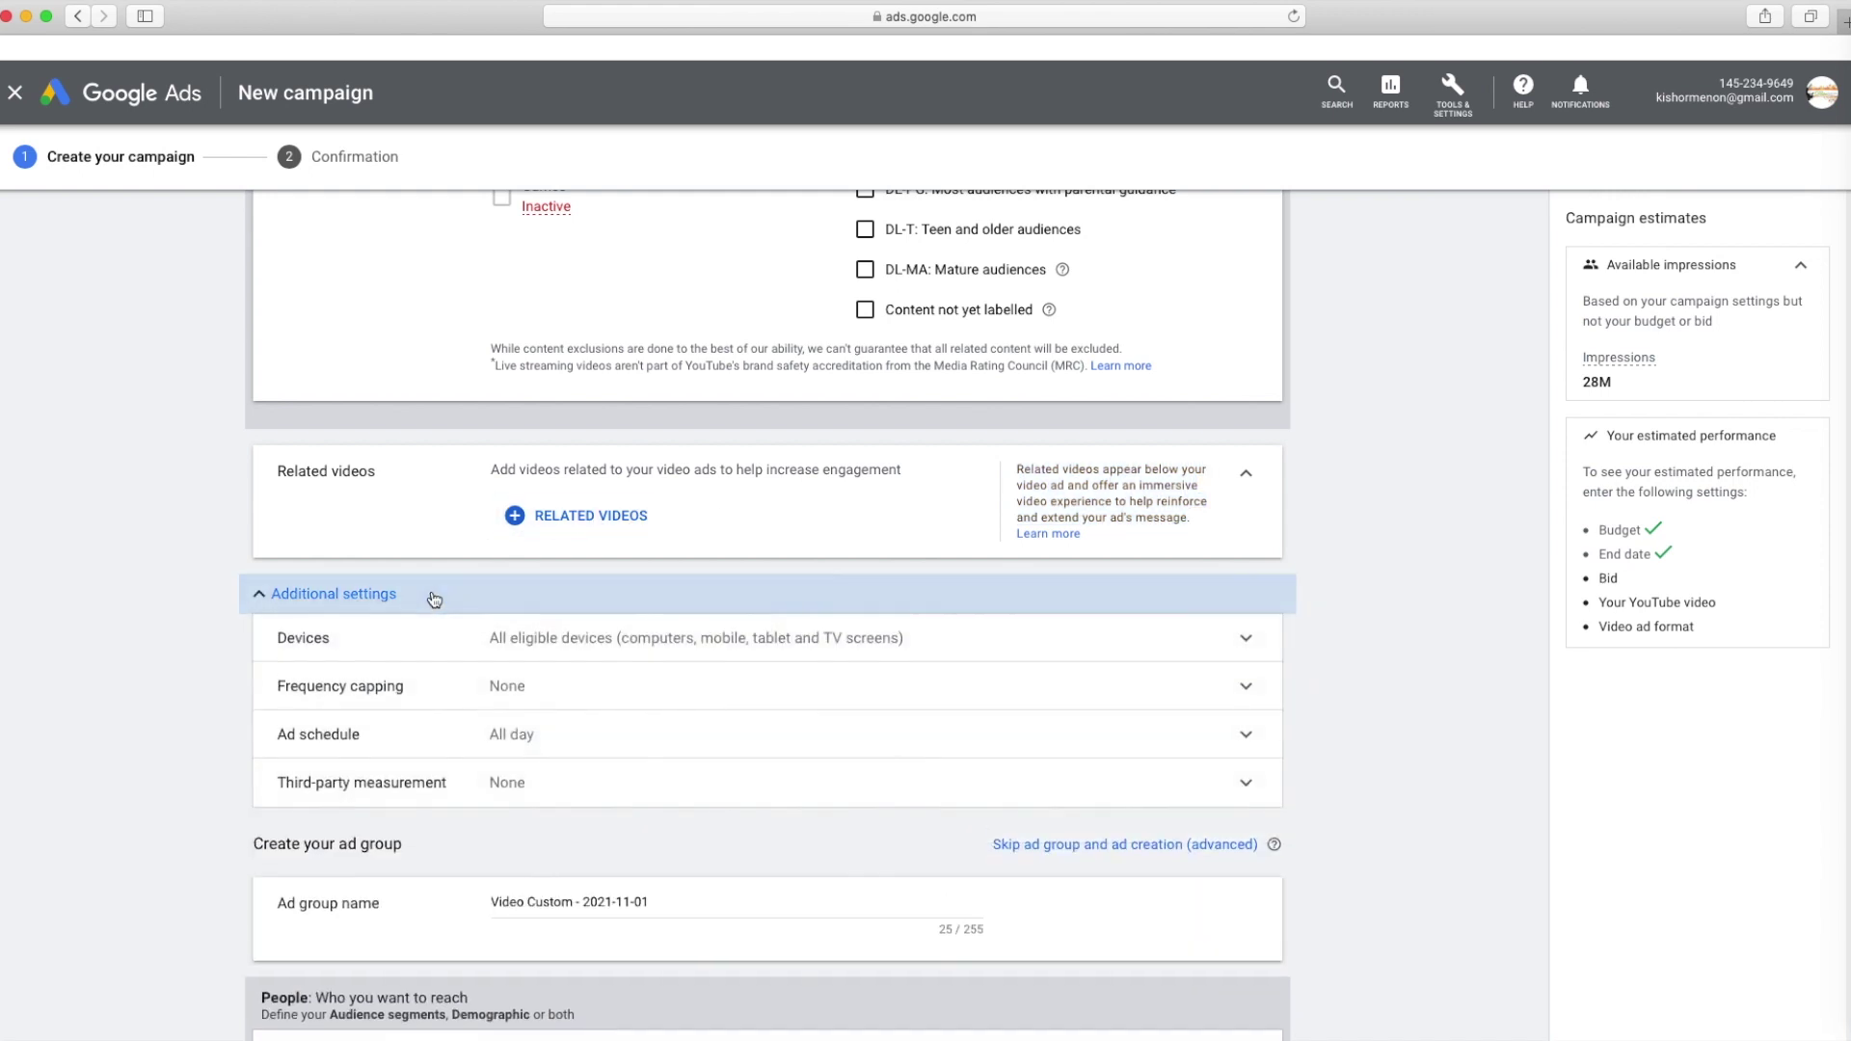
{"action": "scroll", "coordinate": [484, 506], "scroll_direction": "down", "scroll_amount": 3}
{"action": "scroll", "coordinate": [598, 502], "scroll_direction": "down", "scroll_amount": 2}
{"action": "scroll", "coordinate": [612, 504], "scroll_direction": "up", "scroll_amount": 2}
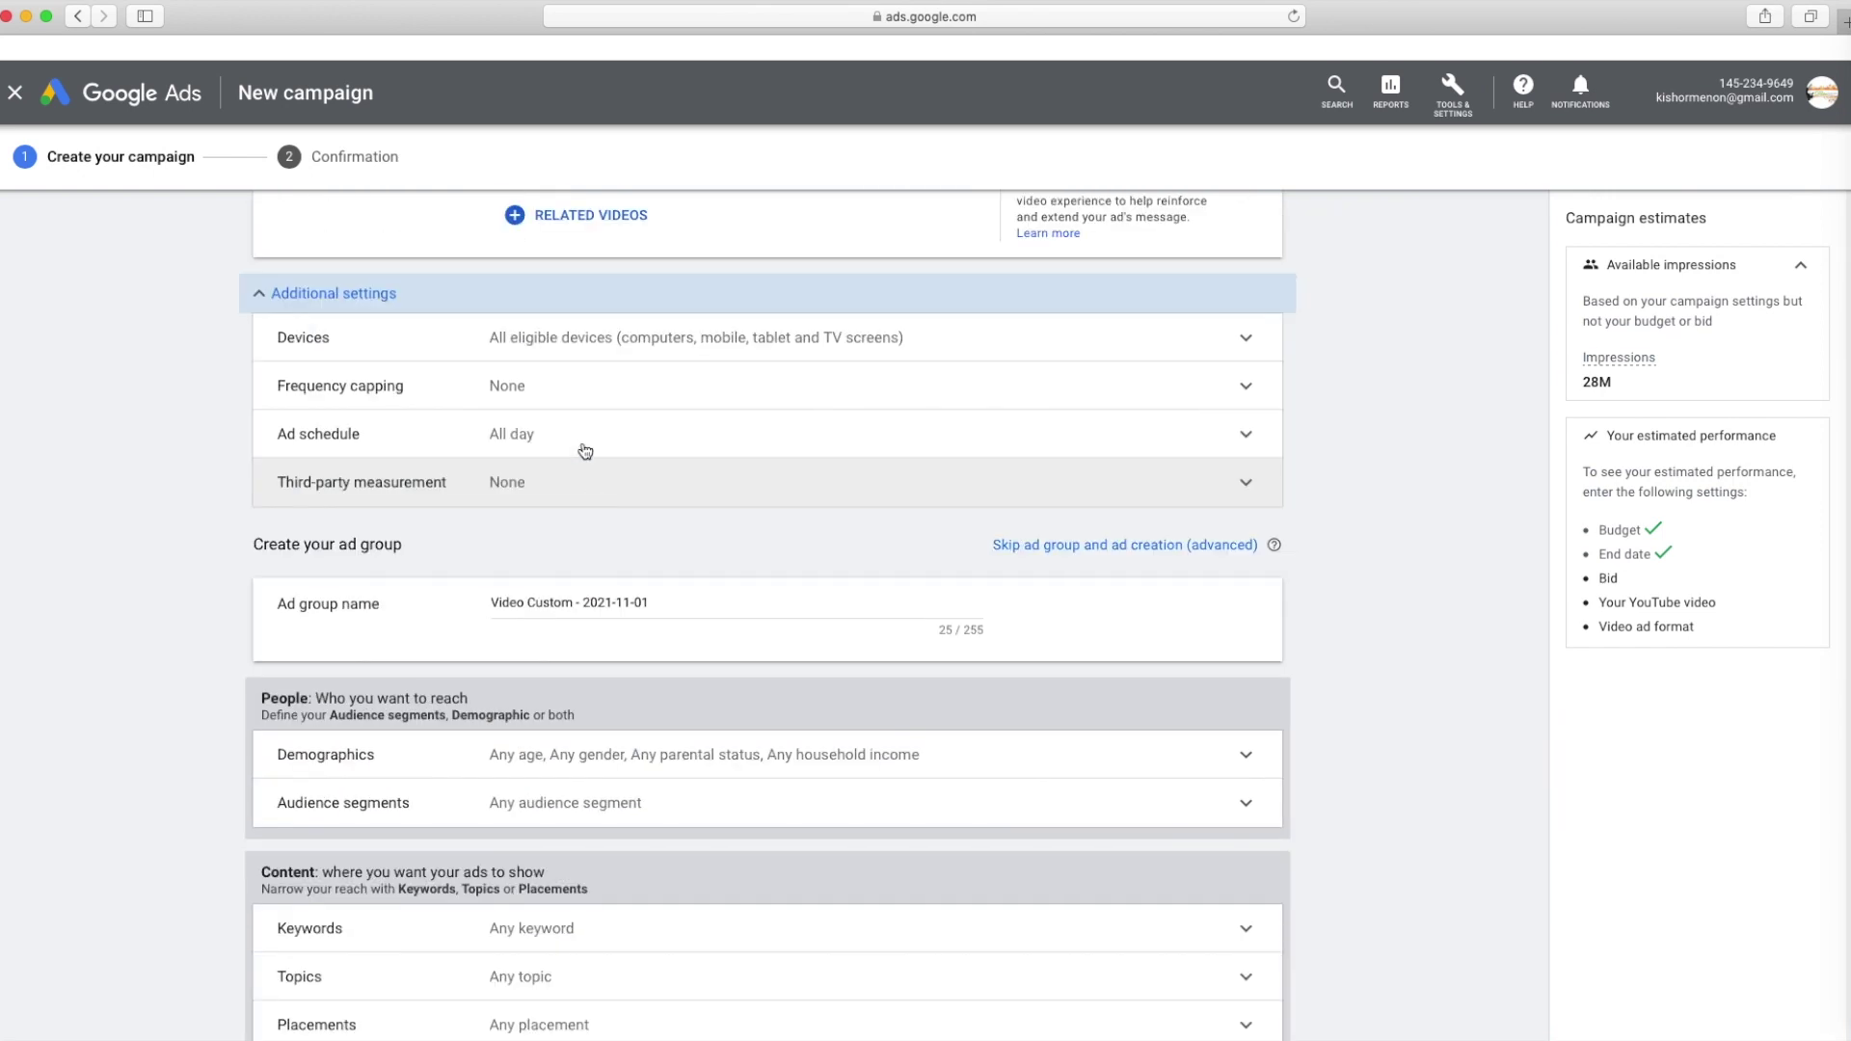
{"action": "left_click", "coordinate": [578, 349]}
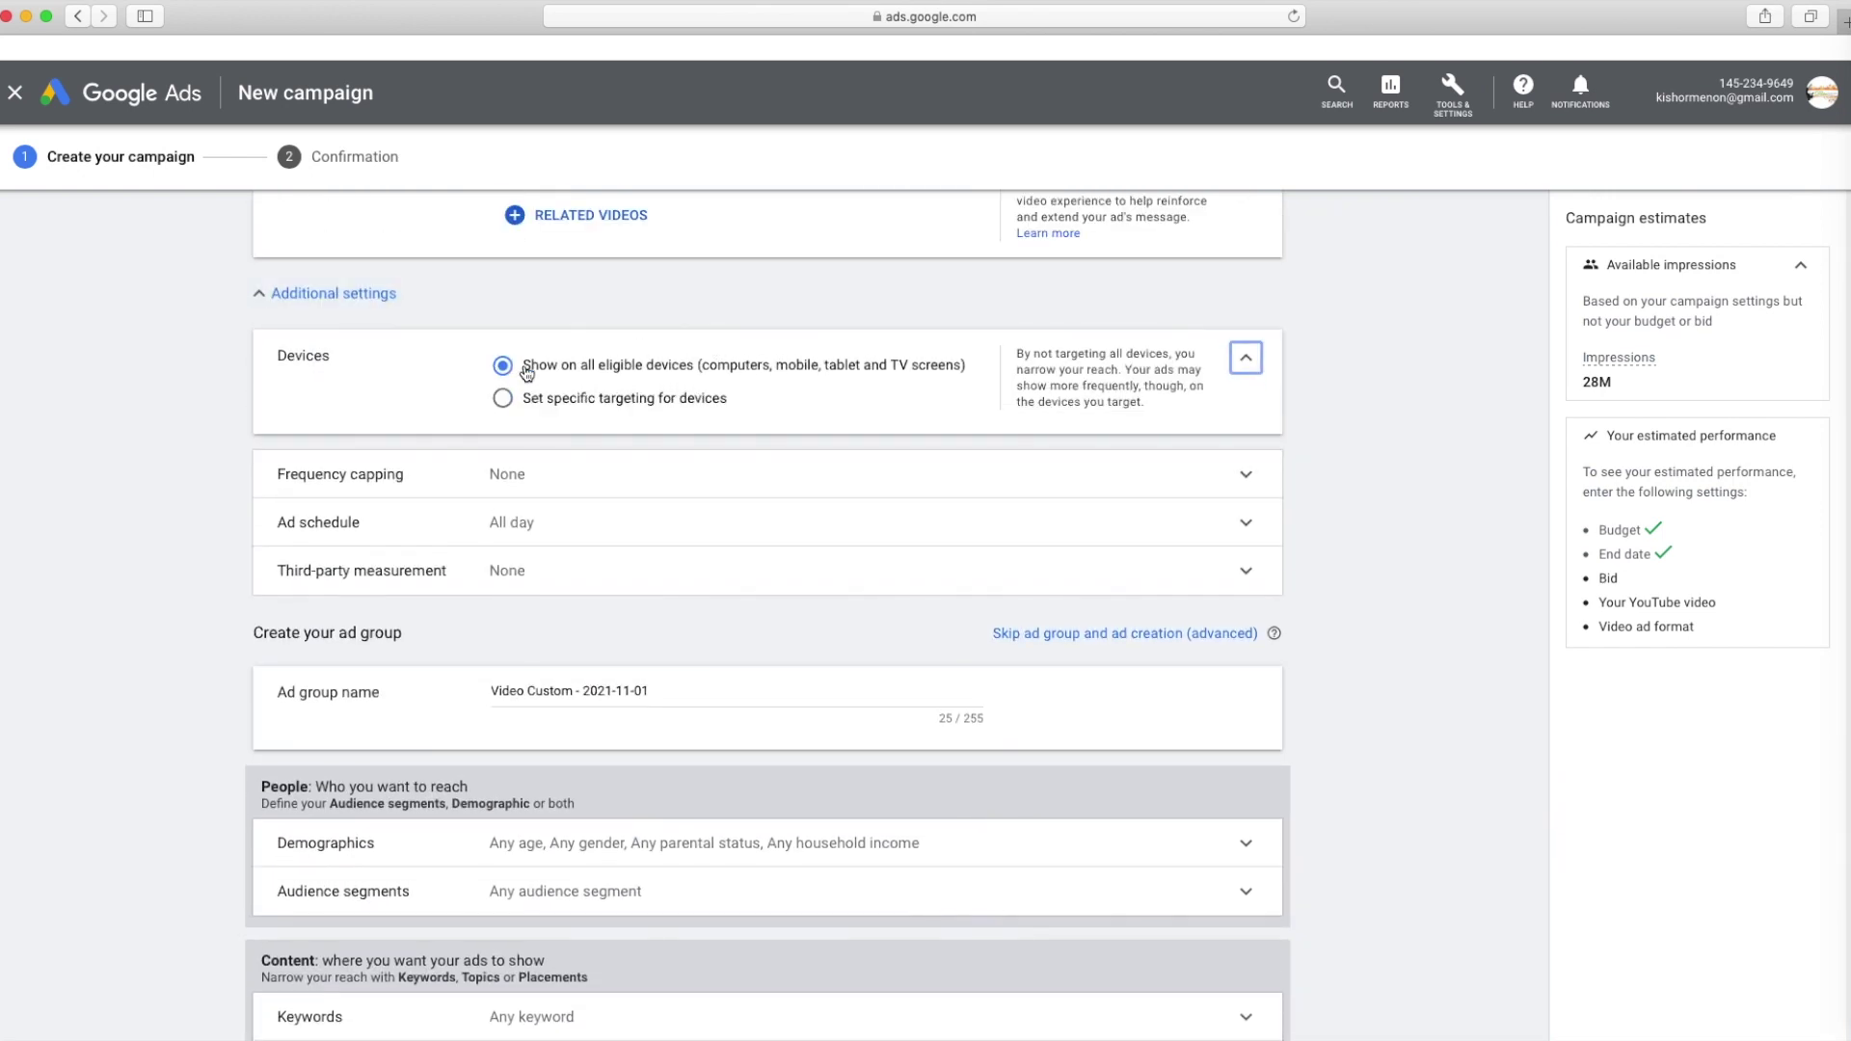
{"action": "left_click", "coordinate": [680, 400]}
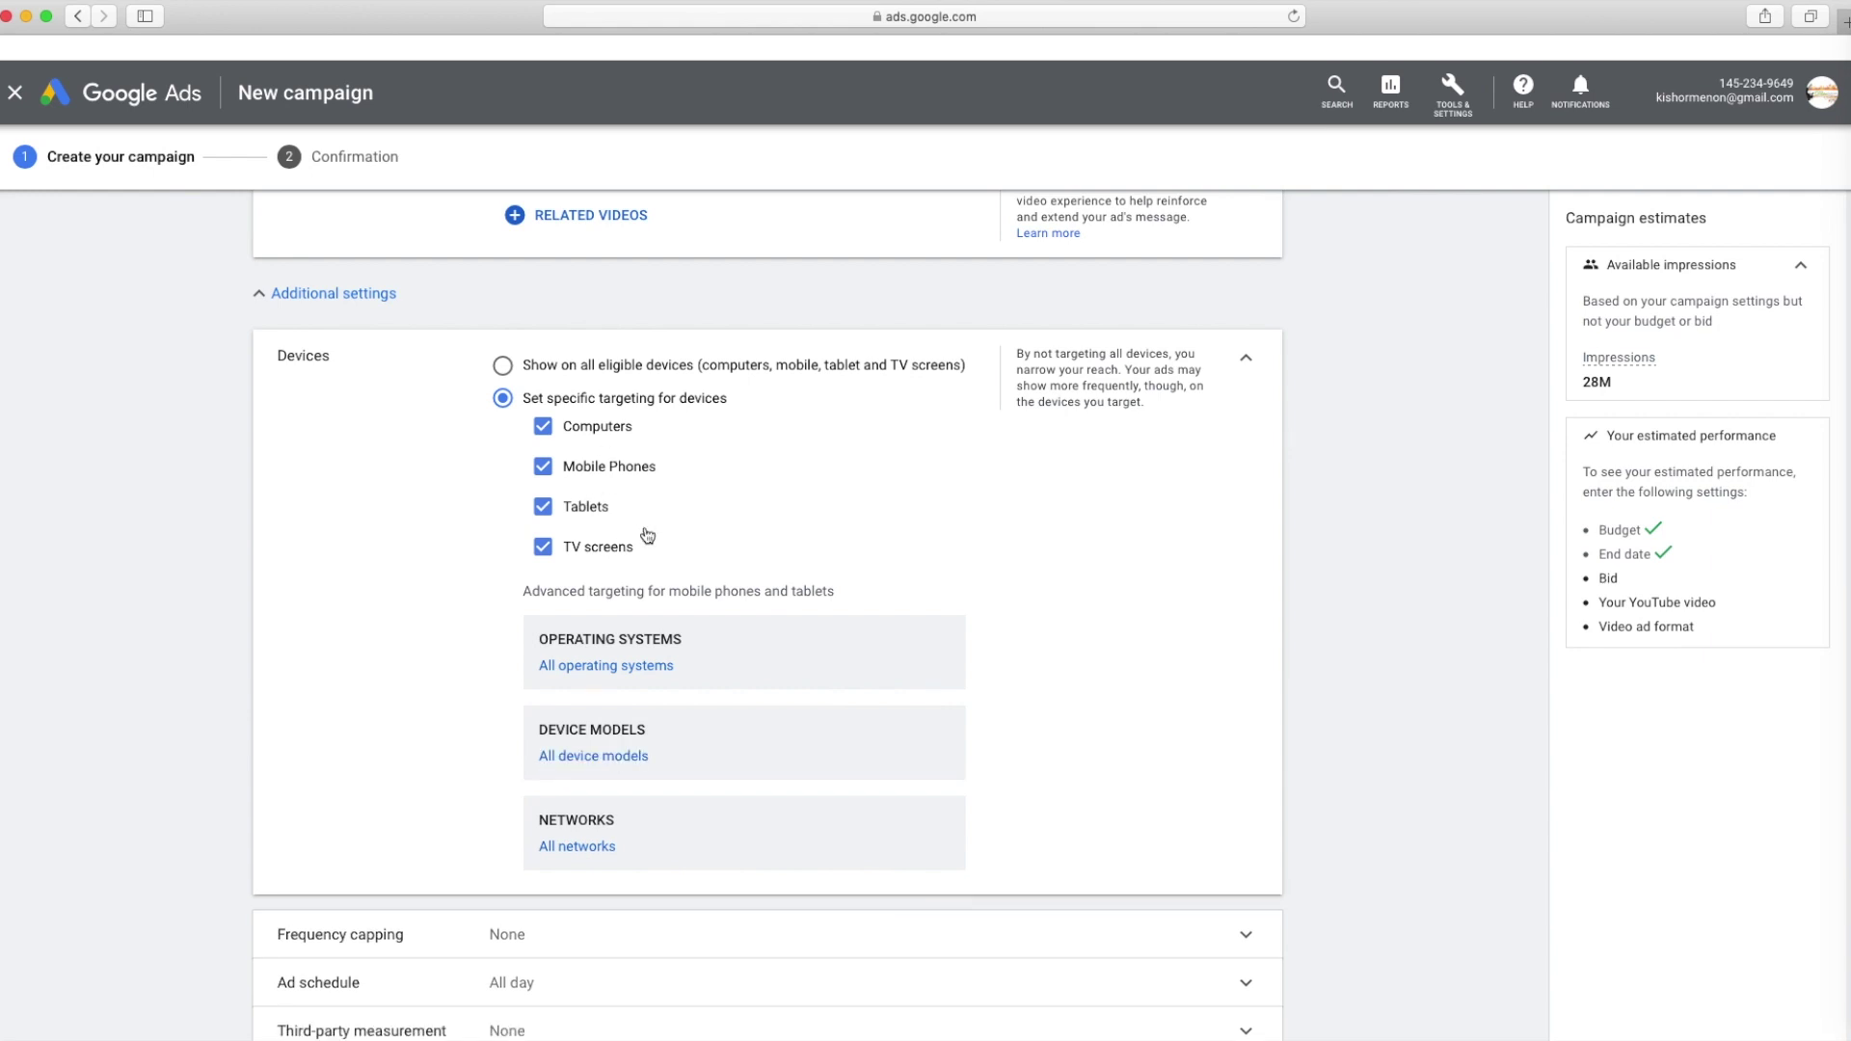
{"action": "left_click", "coordinate": [544, 427]}
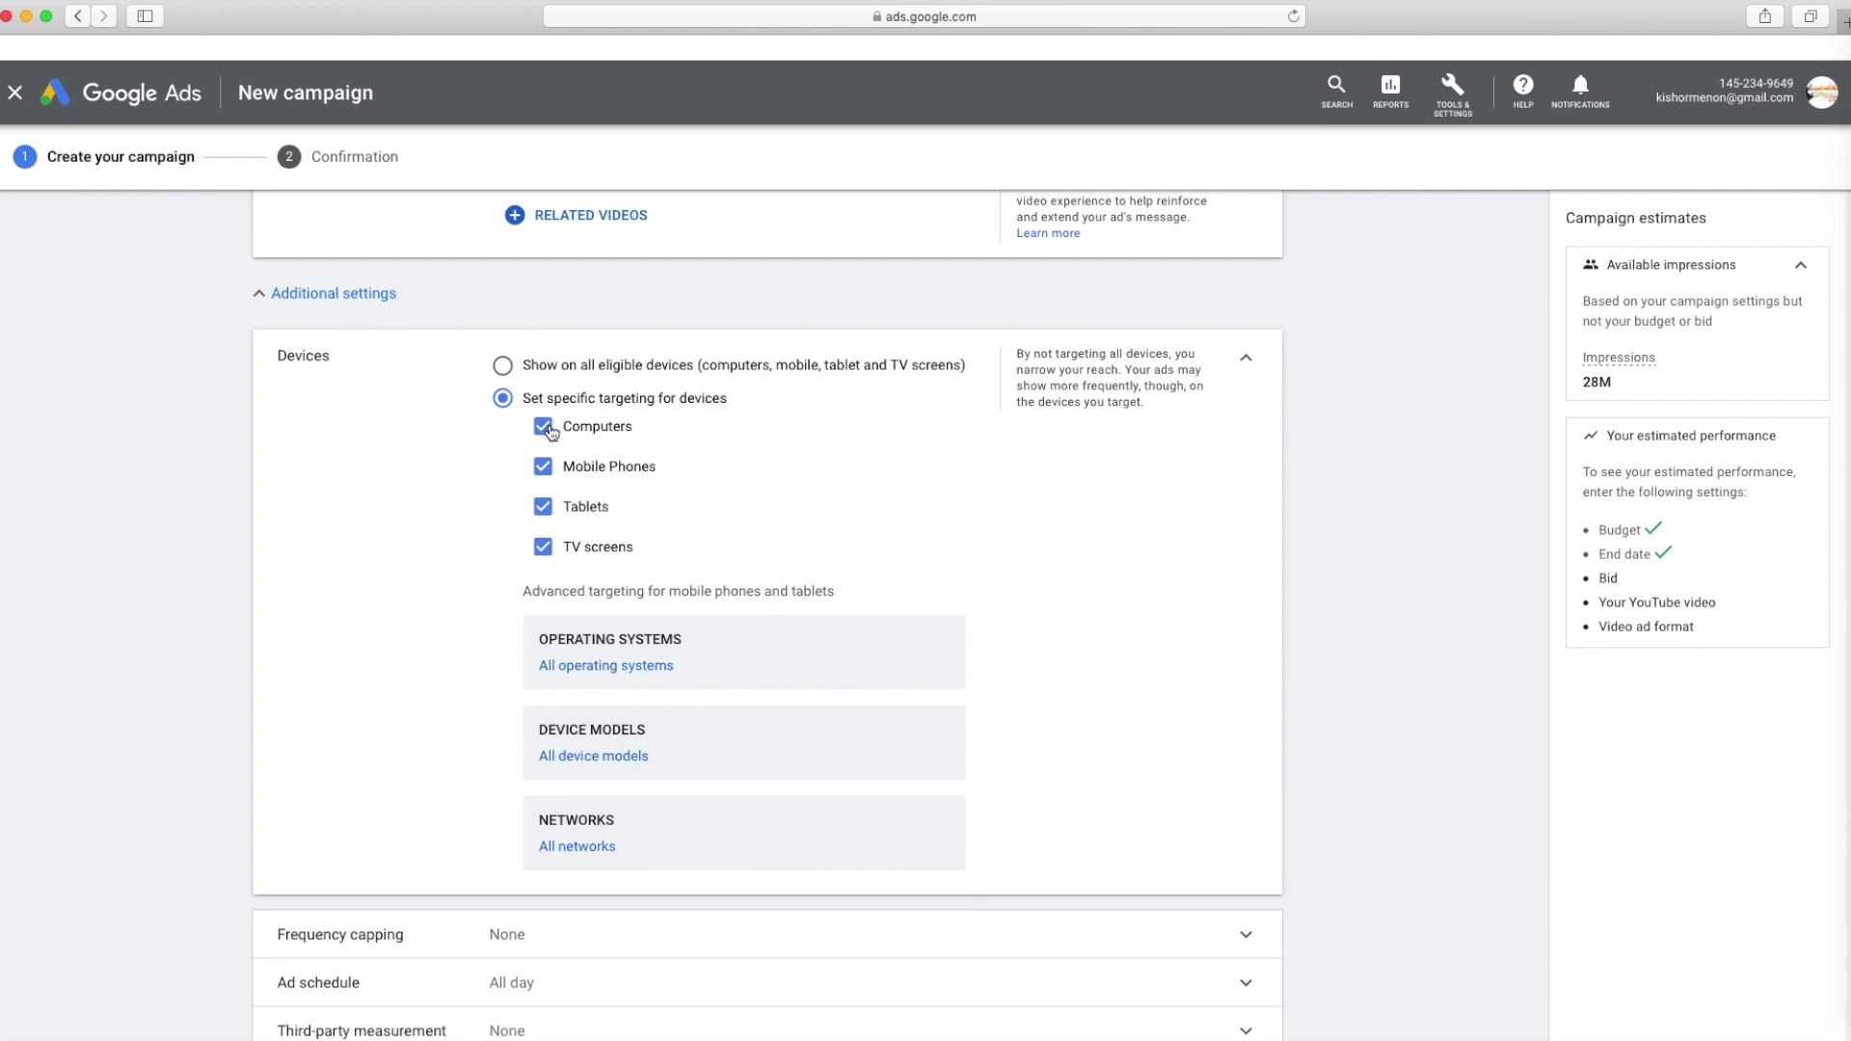
{"action": "left_click", "coordinate": [544, 547]}
Expand the Frequency capping and Ad schedule sections of the campaign settings
{"action": "scroll", "coordinate": [717, 471], "scroll_direction": "down", "scroll_amount": 3}
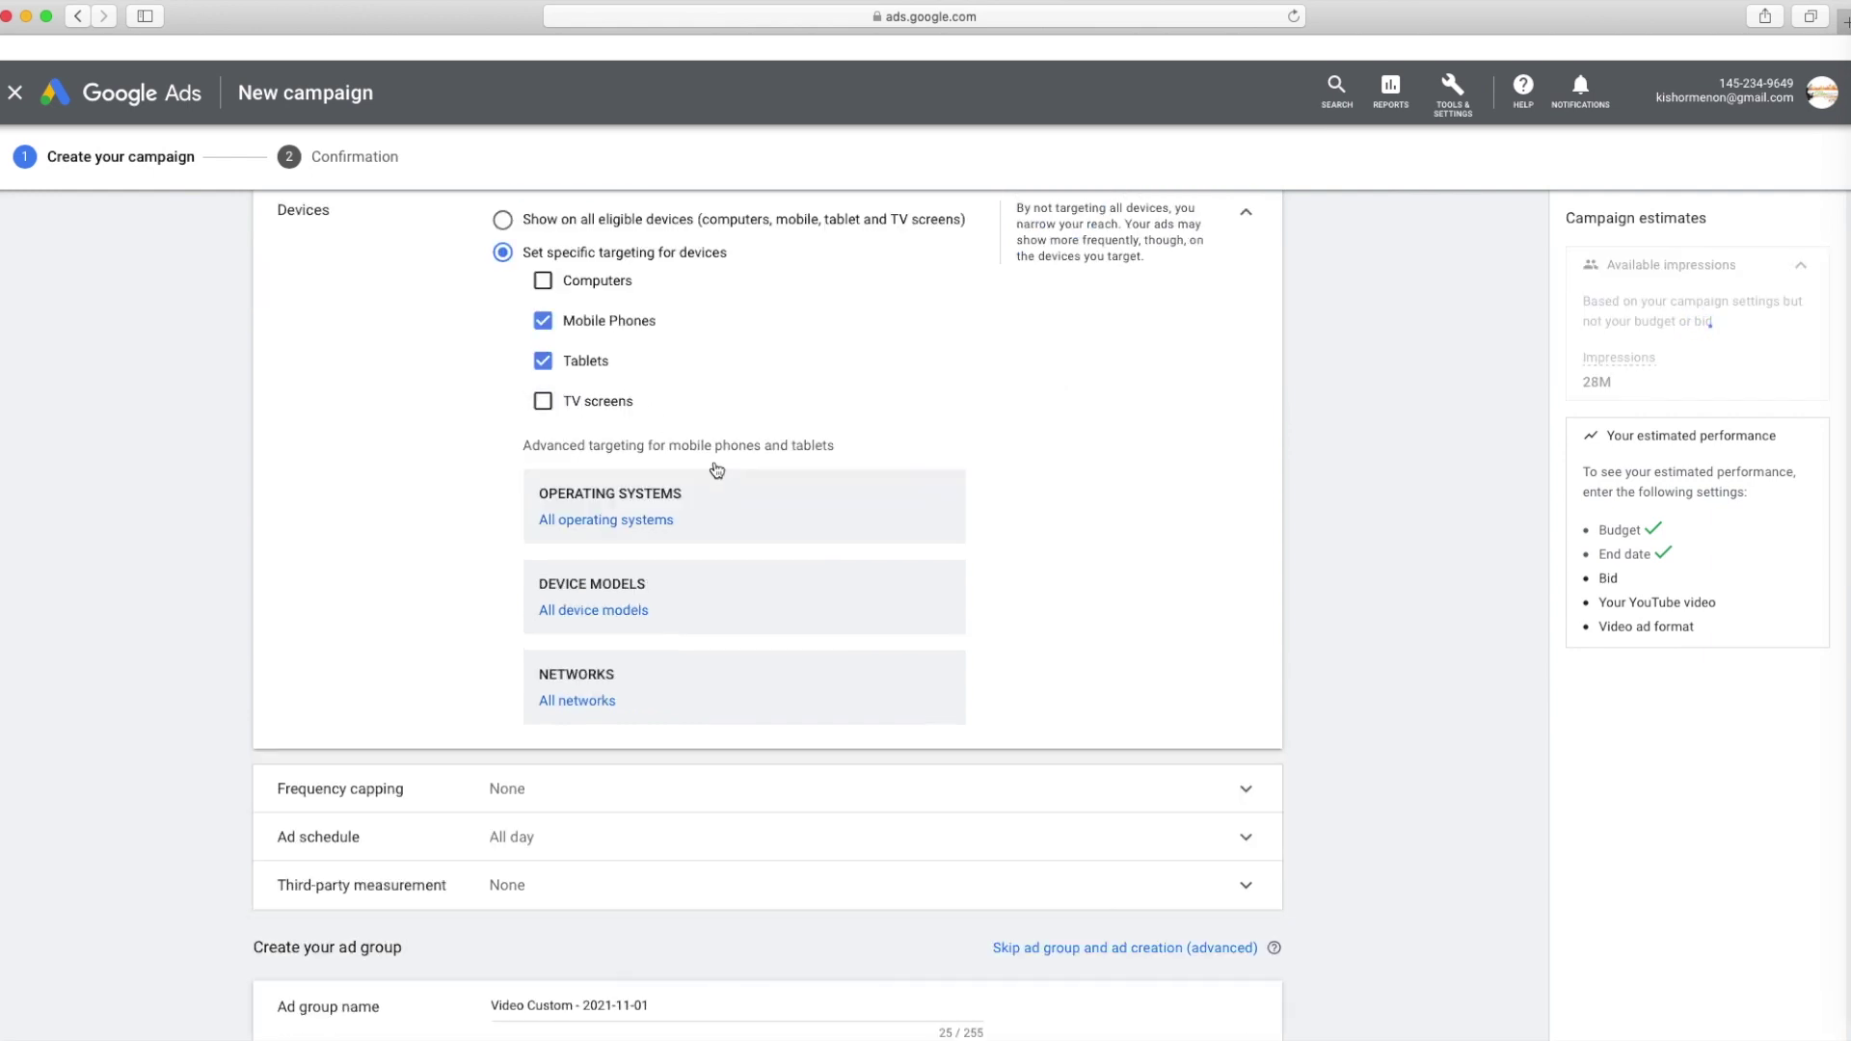
{"action": "scroll", "coordinate": [717, 470], "scroll_direction": "down", "scroll_amount": 5}
{"action": "left_click", "coordinate": [617, 525]}
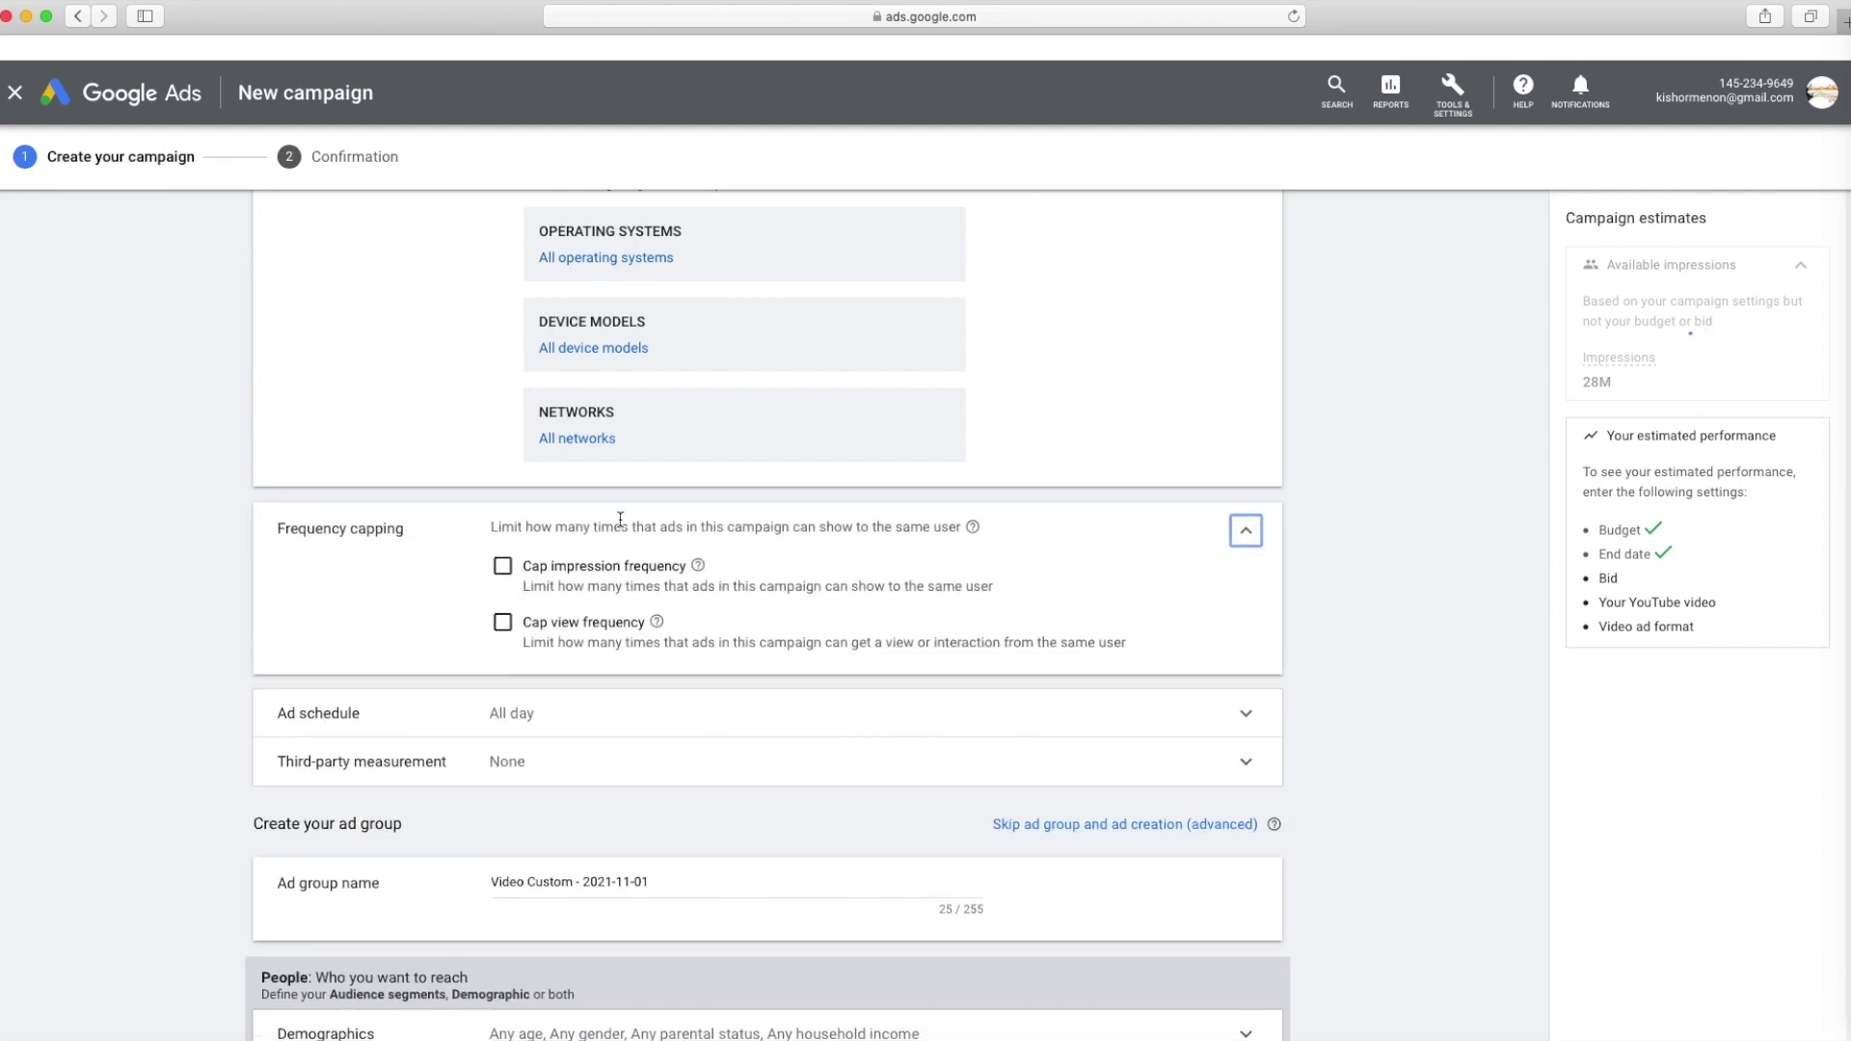
{"action": "scroll", "coordinate": [829, 483], "scroll_direction": "down", "scroll_amount": 4}
{"action": "left_click", "coordinate": [559, 509]}
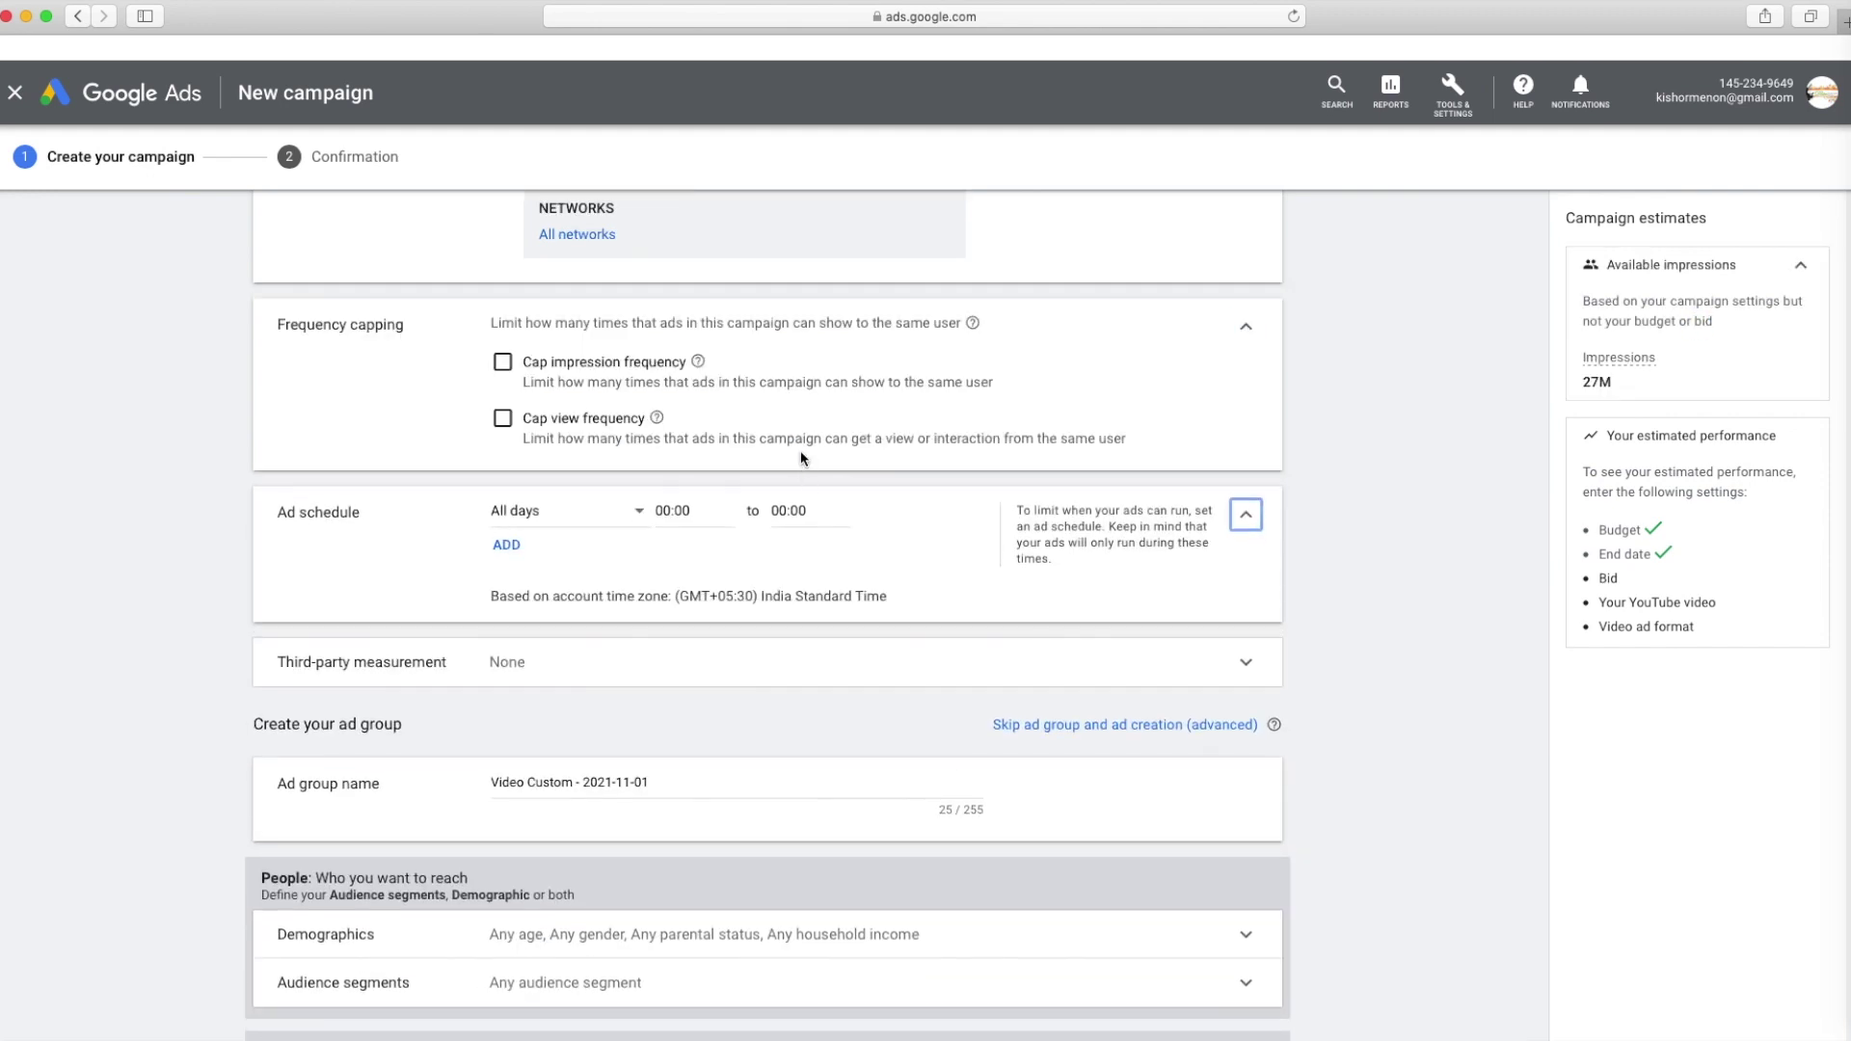
{"action": "scroll", "coordinate": [714, 455], "scroll_direction": "down", "scroll_amount": 5}
{"action": "scroll", "coordinate": [566, 357], "scroll_direction": "up", "scroll_amount": 1}
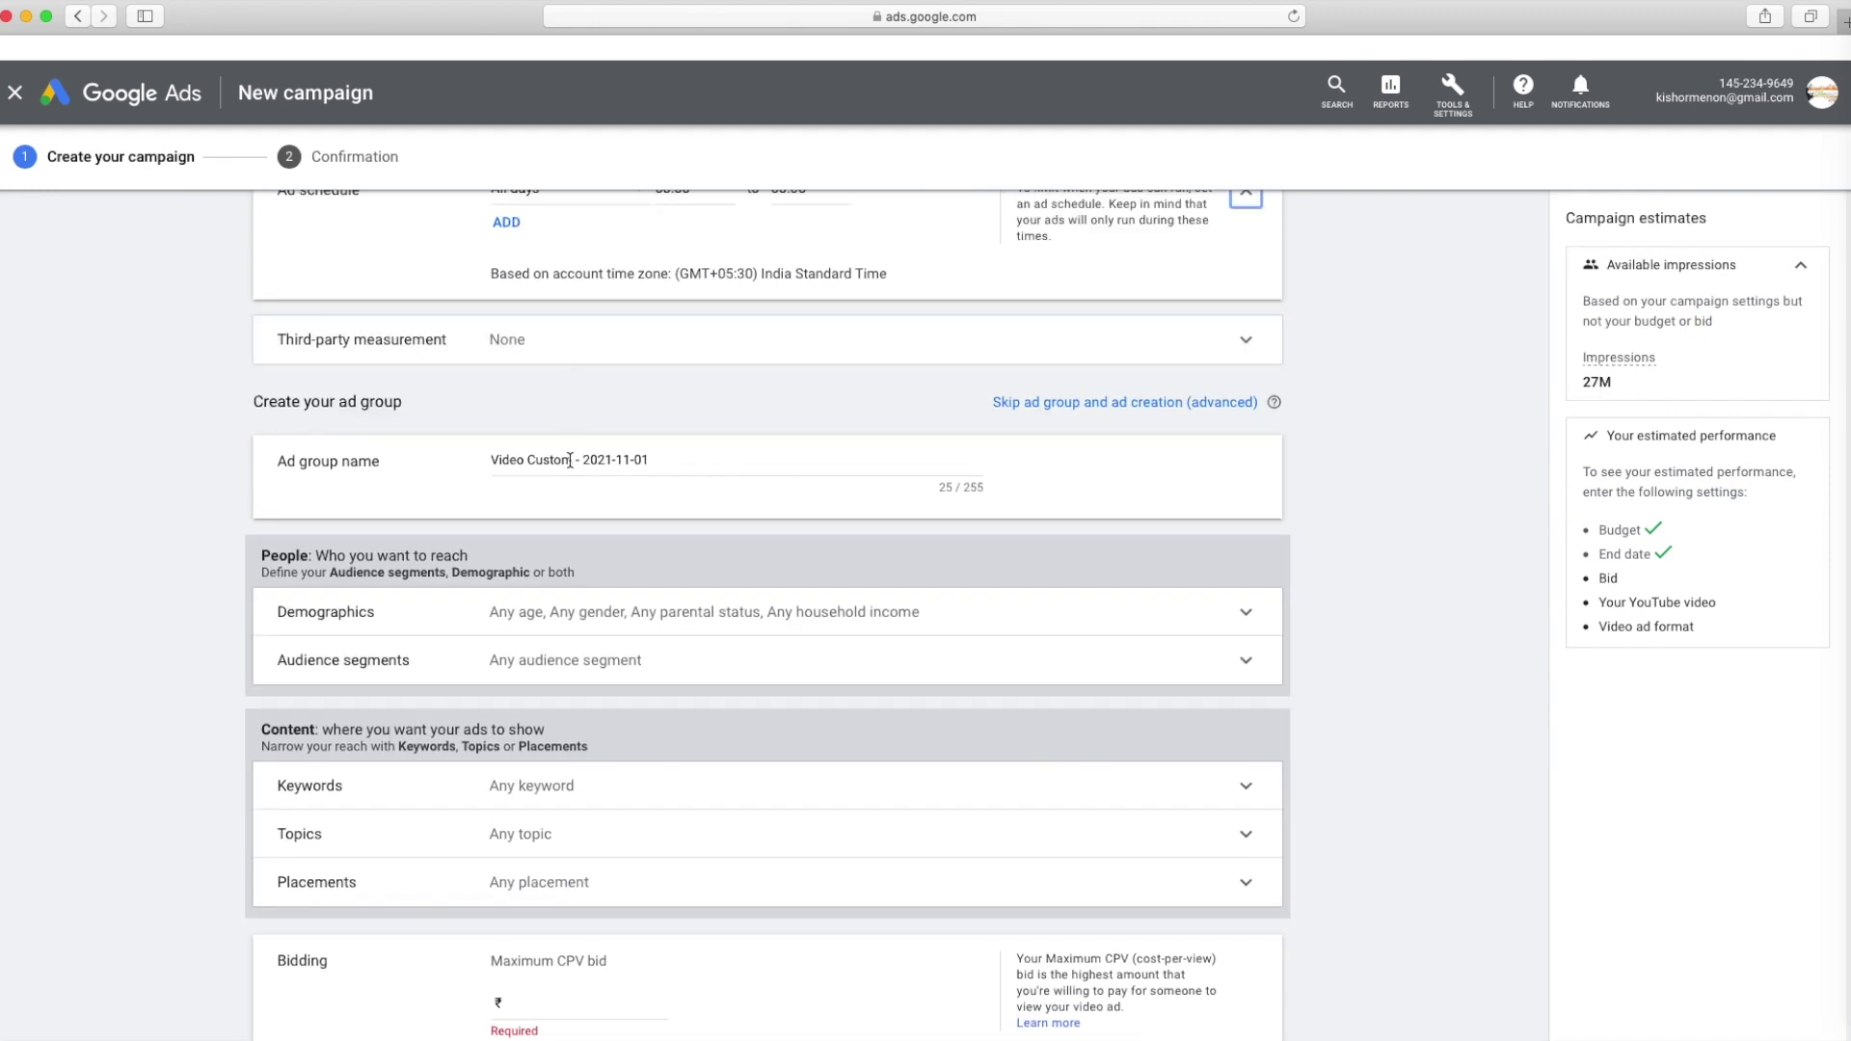
{"action": "scroll", "coordinate": [570, 460], "scroll_direction": "up", "scroll_amount": 6}
{"action": "scroll", "coordinate": [597, 457], "scroll_direction": "down", "scroll_amount": 3}
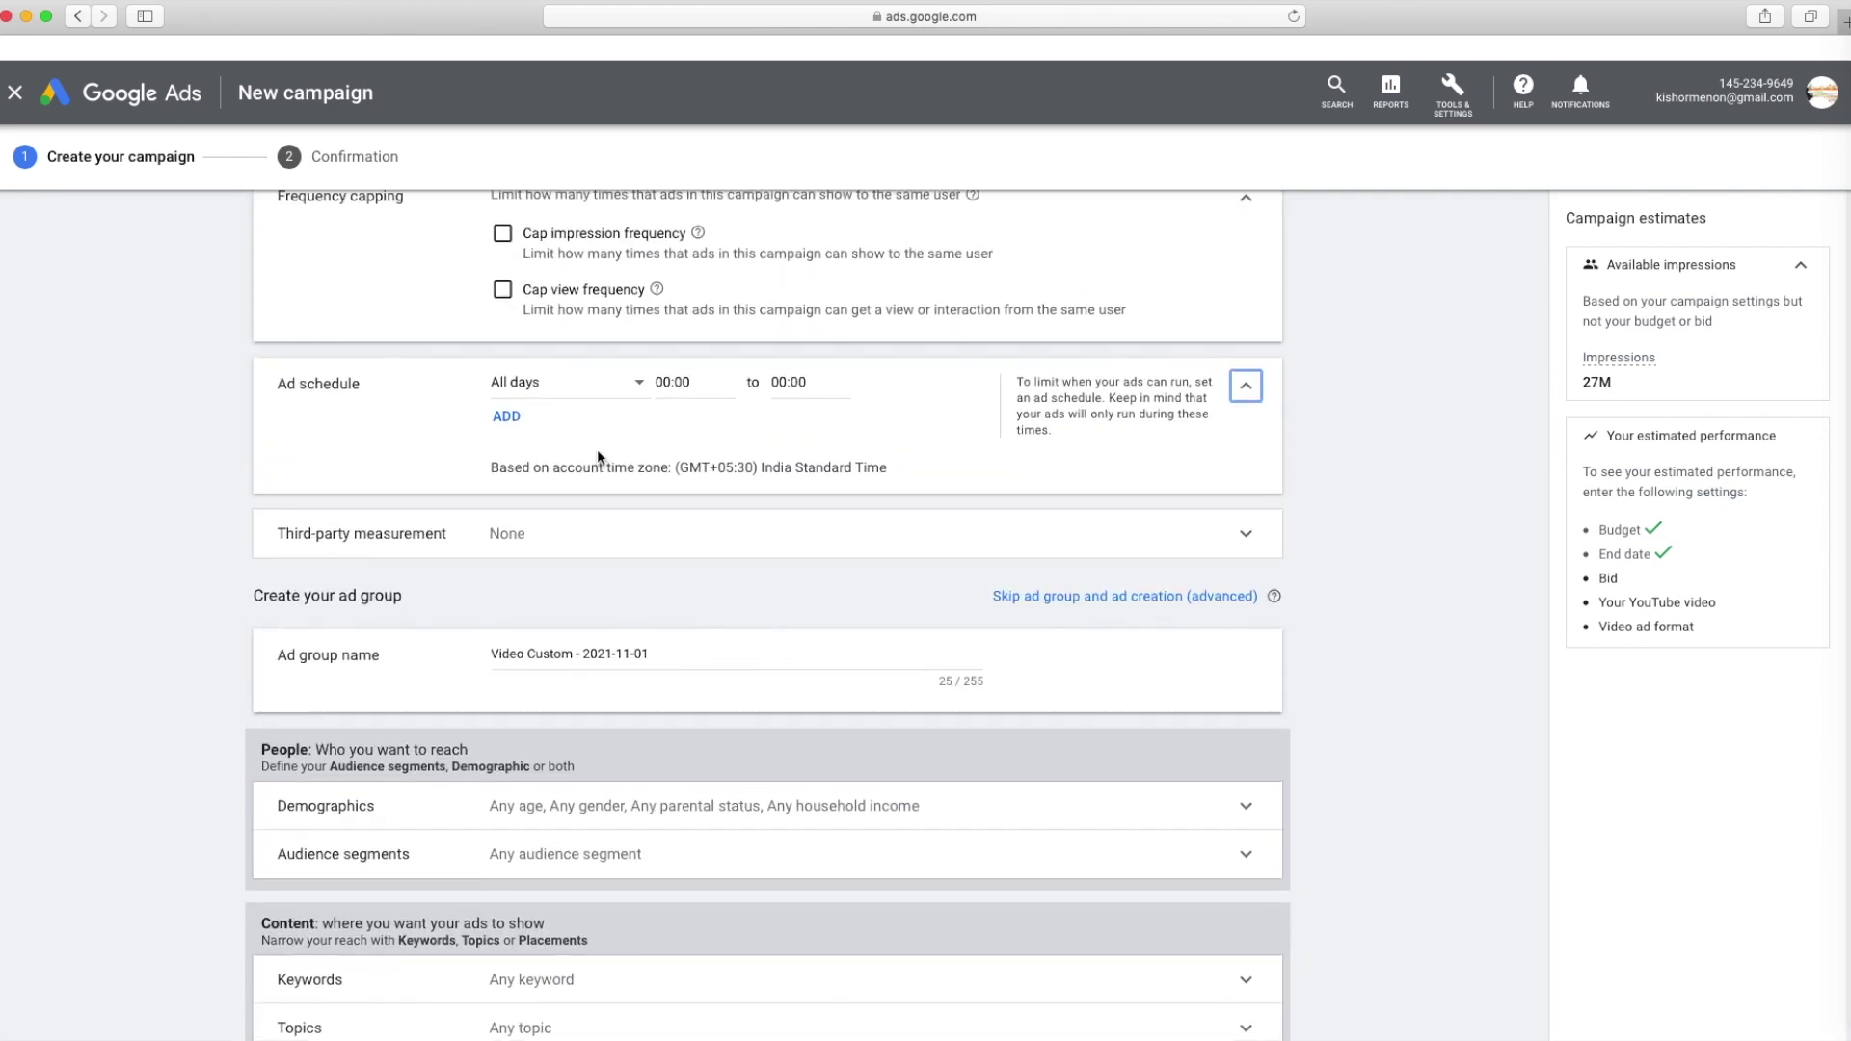
{"action": "scroll", "coordinate": [591, 496], "scroll_direction": "up", "scroll_amount": 4}
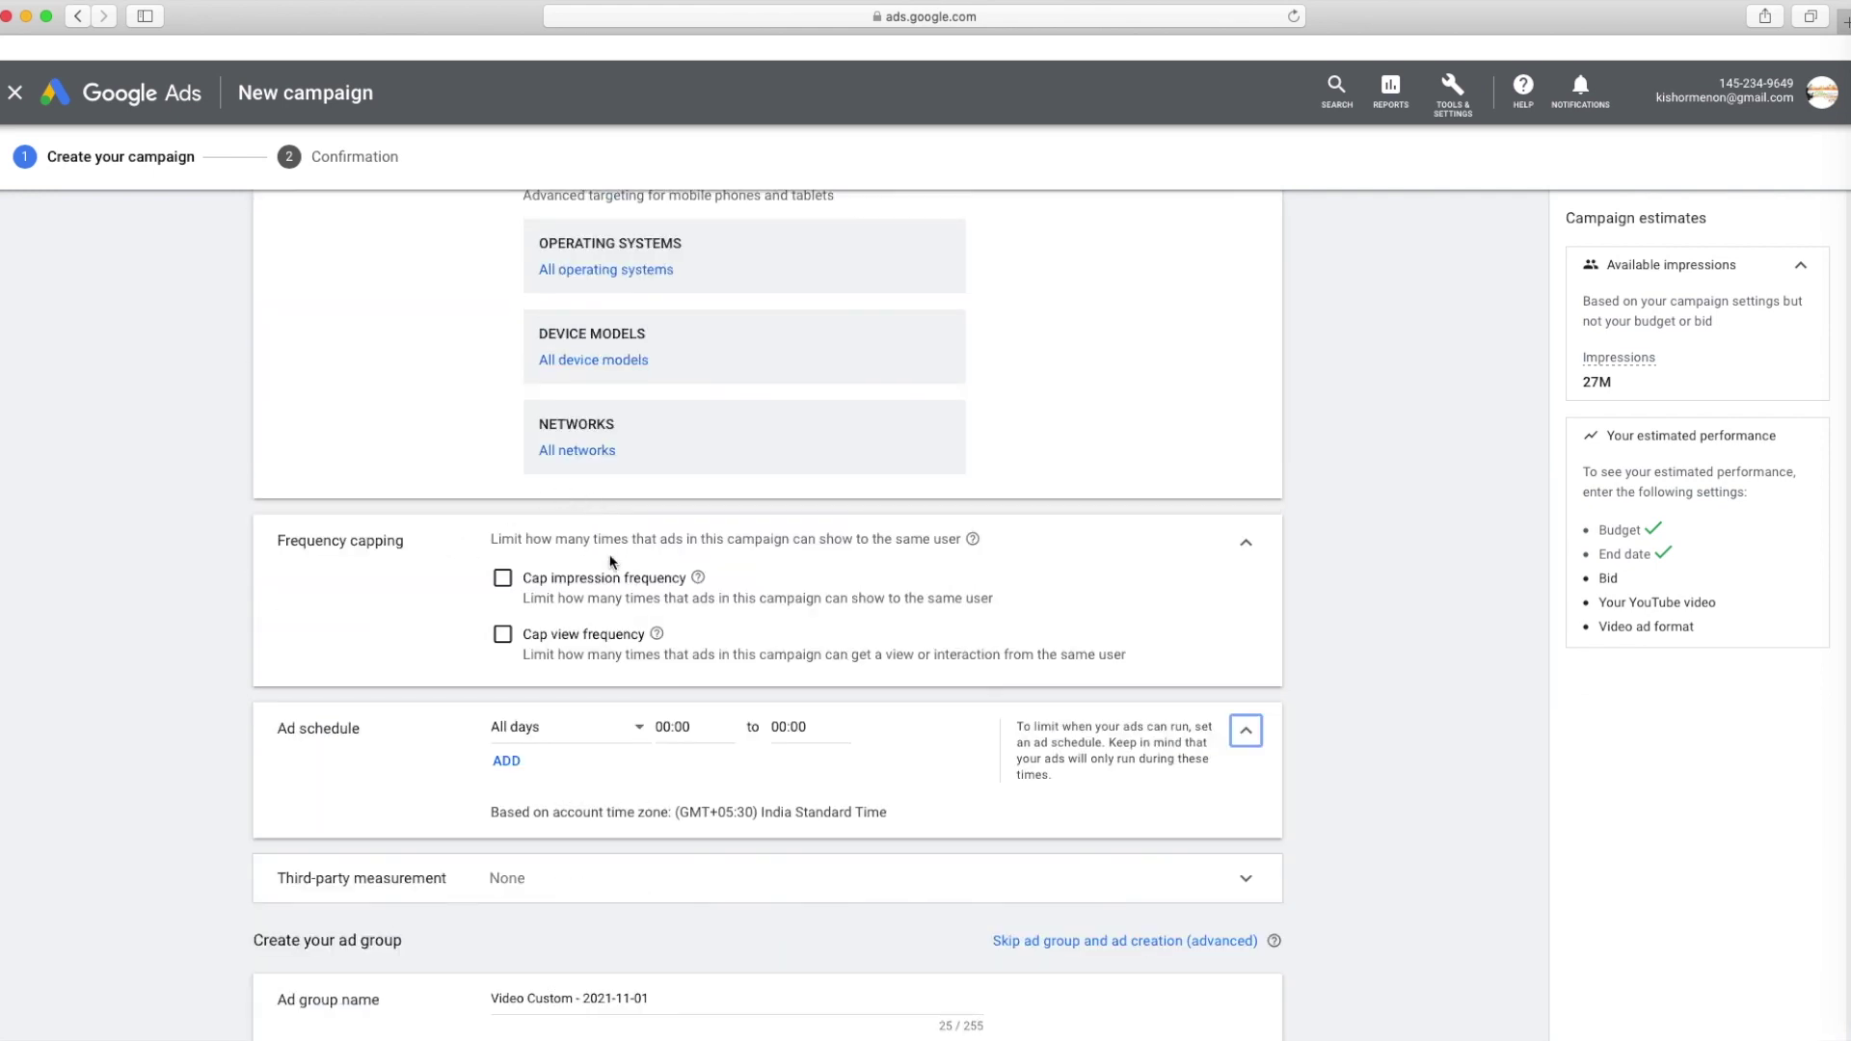
Turn on impression capping with a limit of 1 impression per week
{"action": "left_click", "coordinate": [503, 579]}
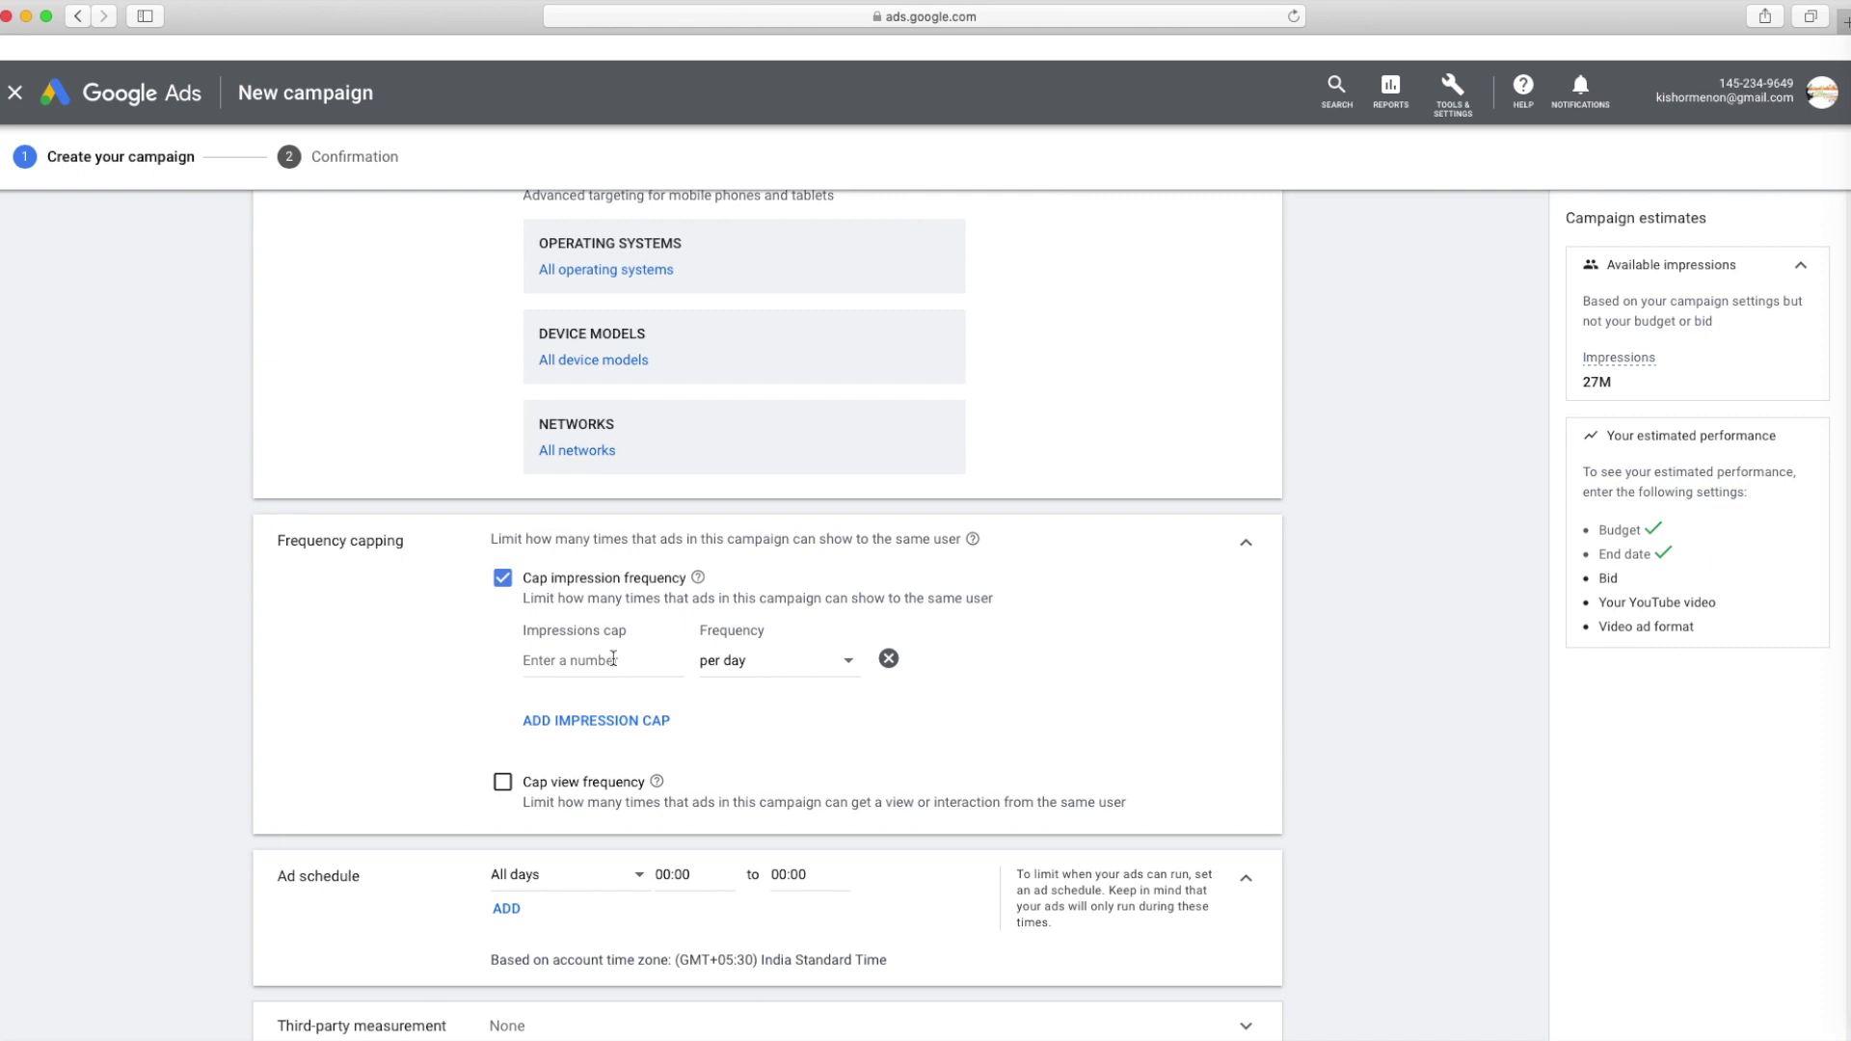
{"action": "left_click", "coordinate": [614, 659]}
{"action": "type", "text": "1"}
{"action": "left_click", "coordinate": [779, 665]}
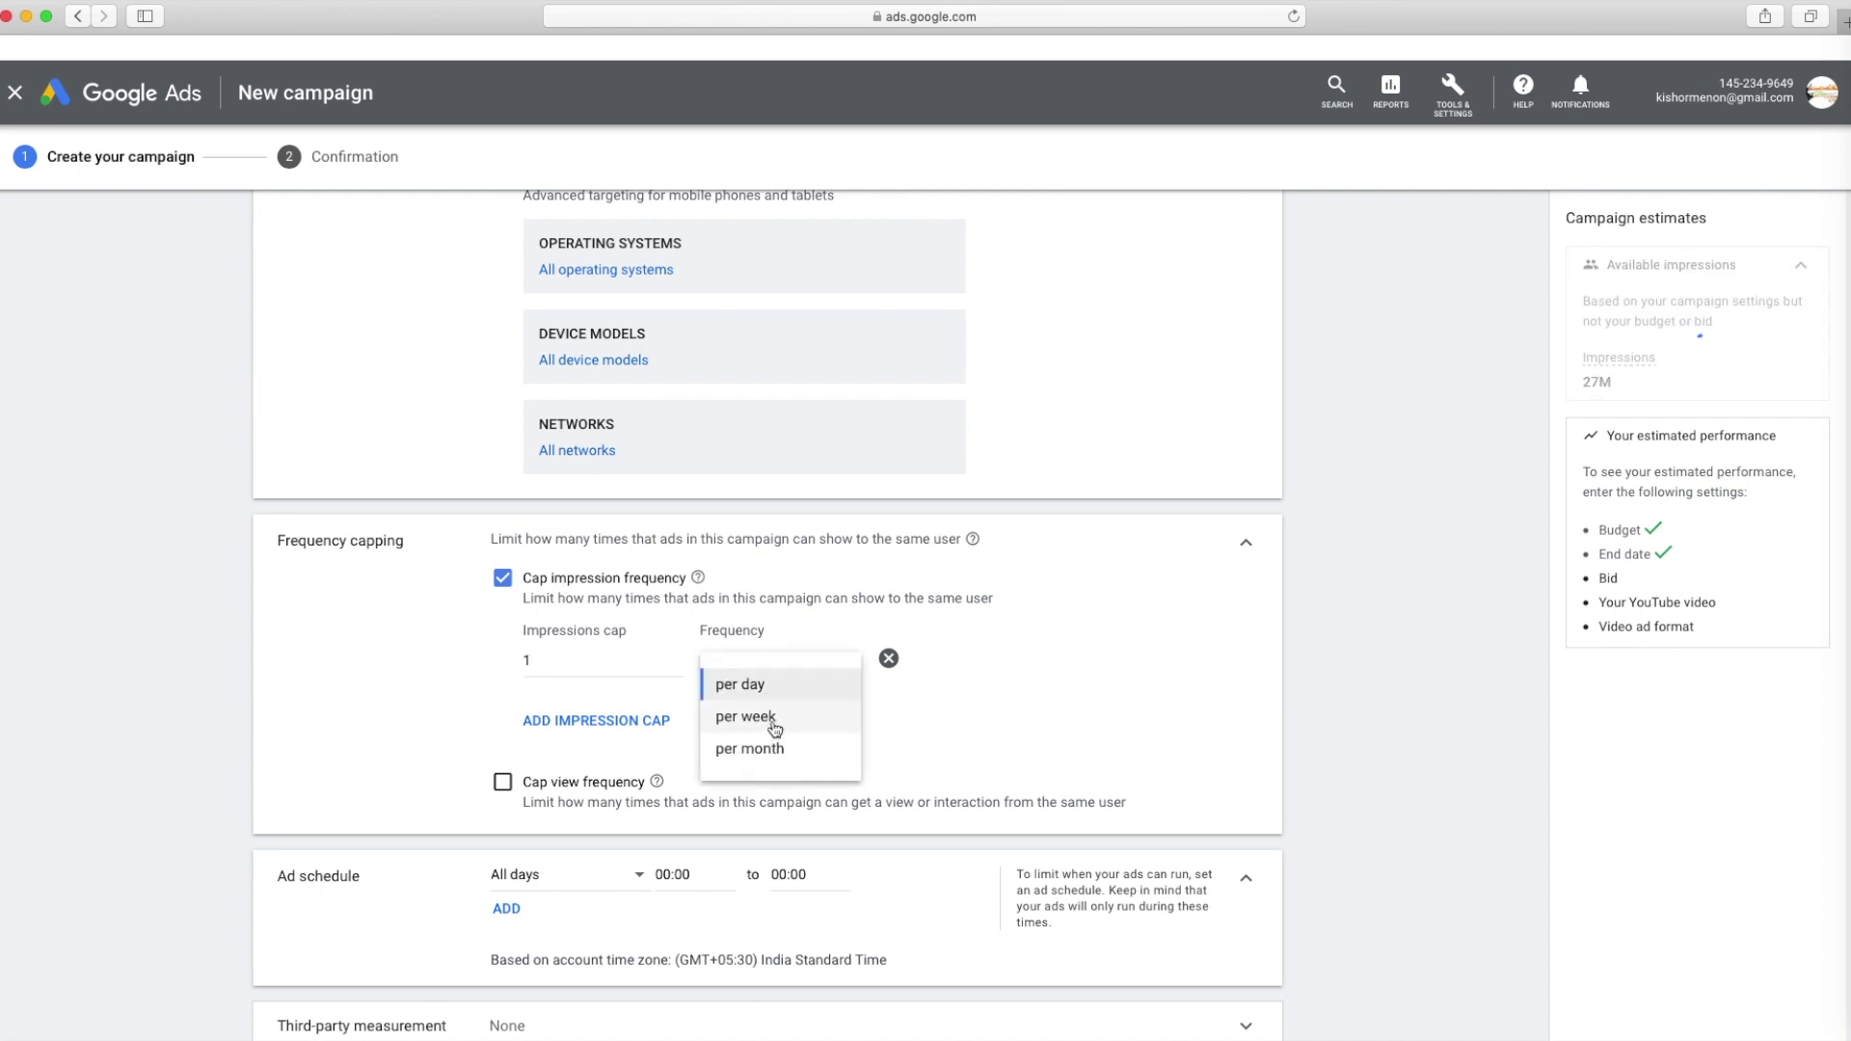
{"action": "left_click", "coordinate": [747, 718]}
{"action": "scroll", "coordinate": [1020, 571], "scroll_direction": "down", "scroll_amount": 4}
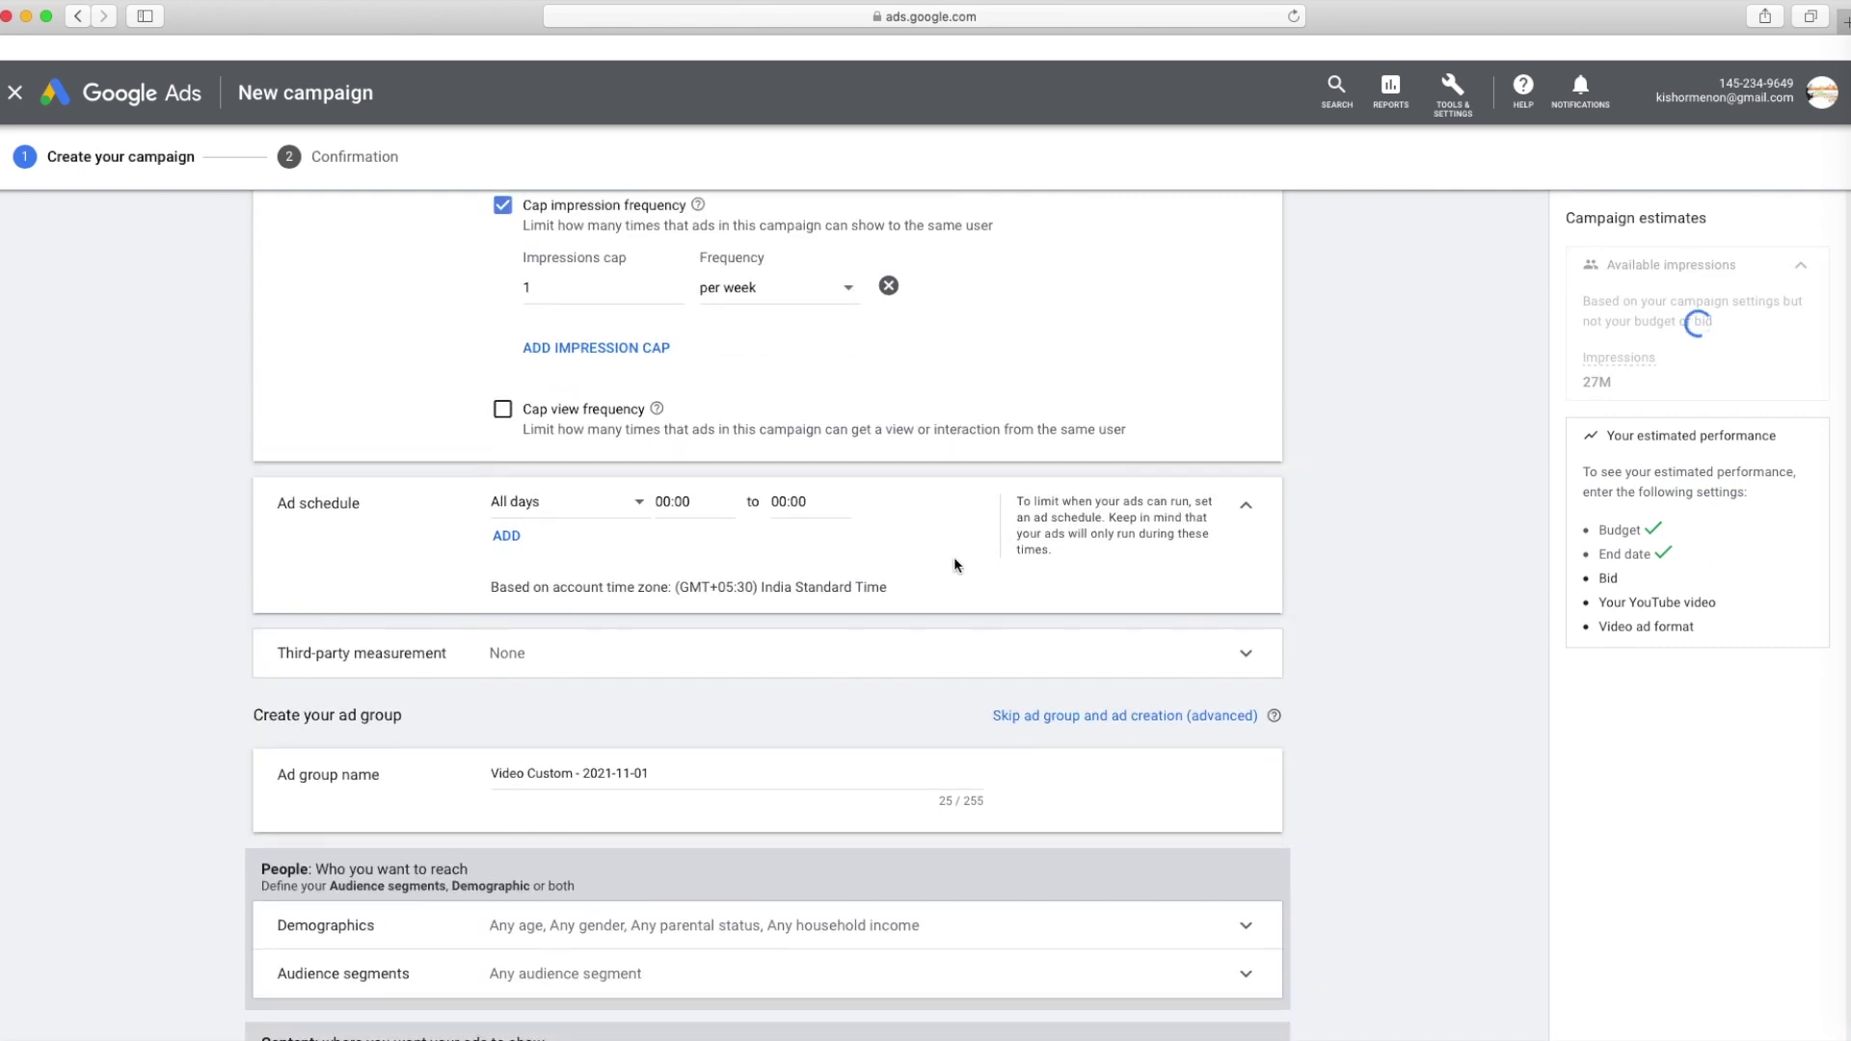
{"action": "scroll", "coordinate": [955, 564], "scroll_direction": "down", "scroll_amount": 2}
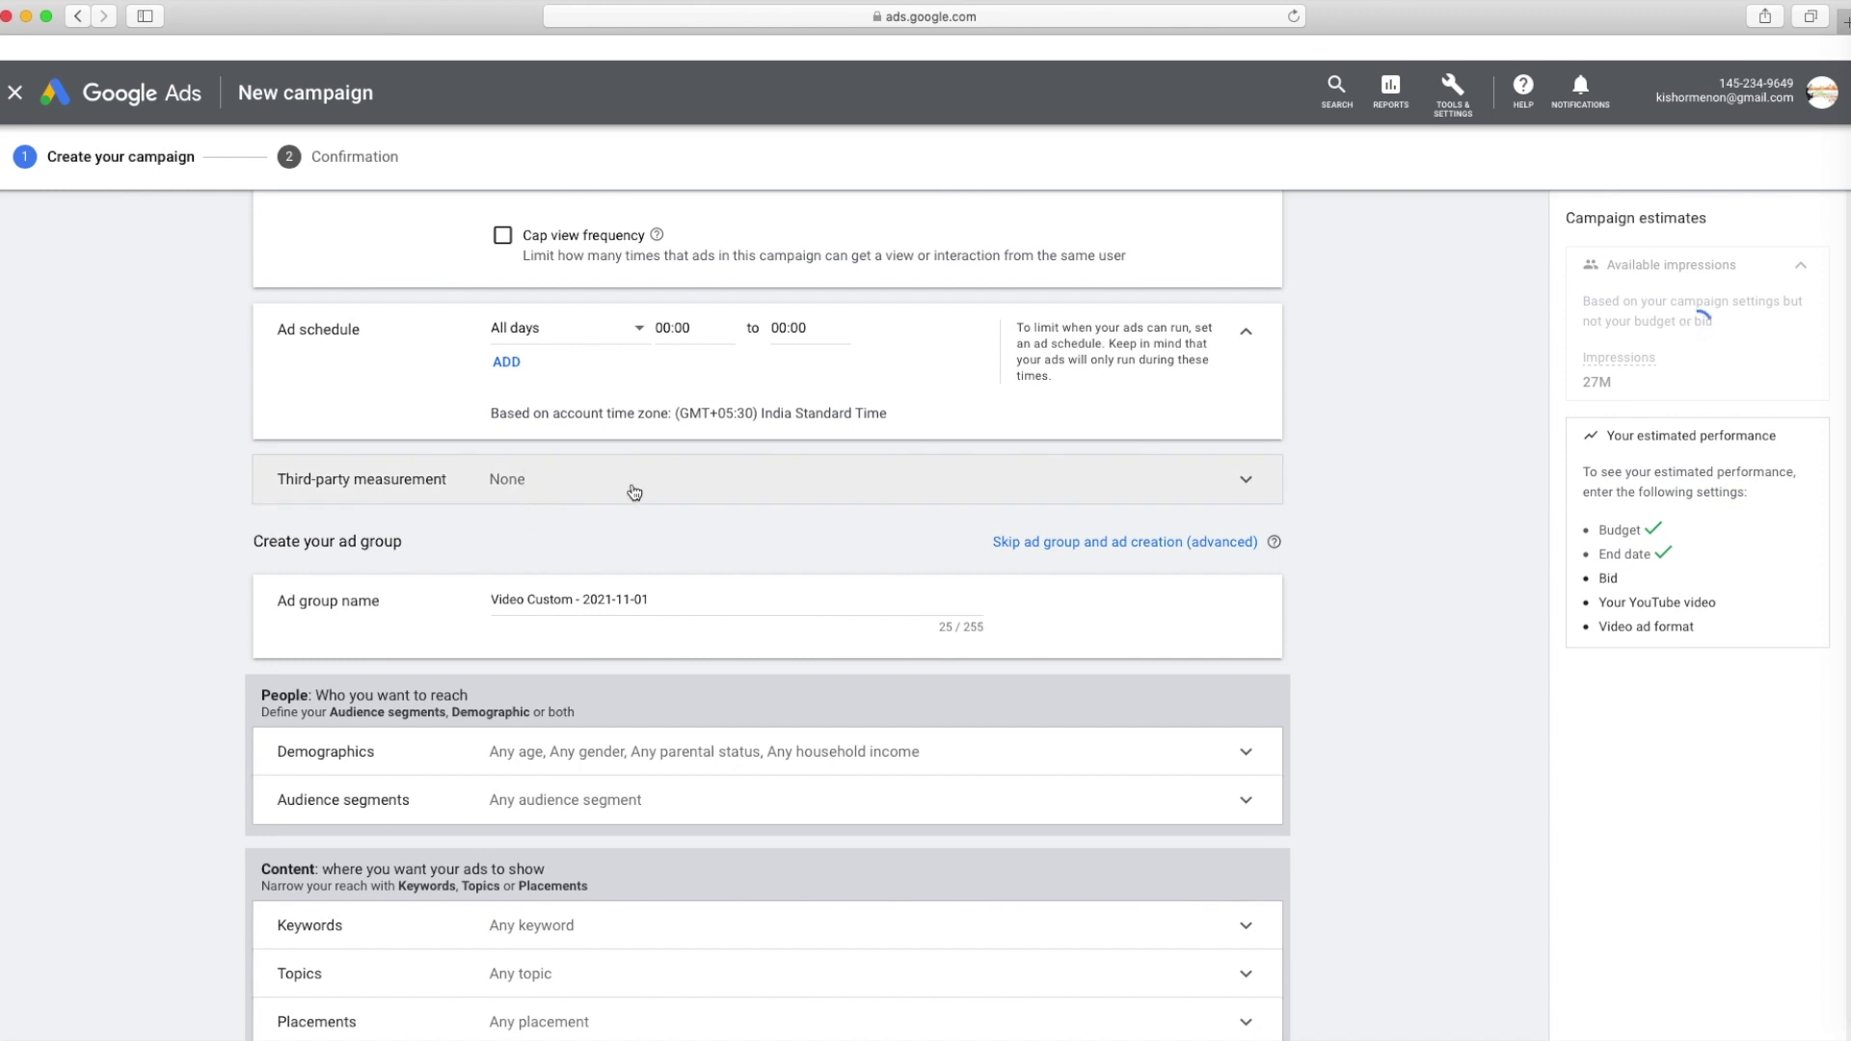
{"action": "scroll", "coordinate": [667, 570], "scroll_direction": "down", "scroll_amount": 1}
Rename the ad group to 'Song Discovery Ad'
{"action": "left_click_drag", "start_coordinate": [651, 559], "coordinate": [437, 542]}
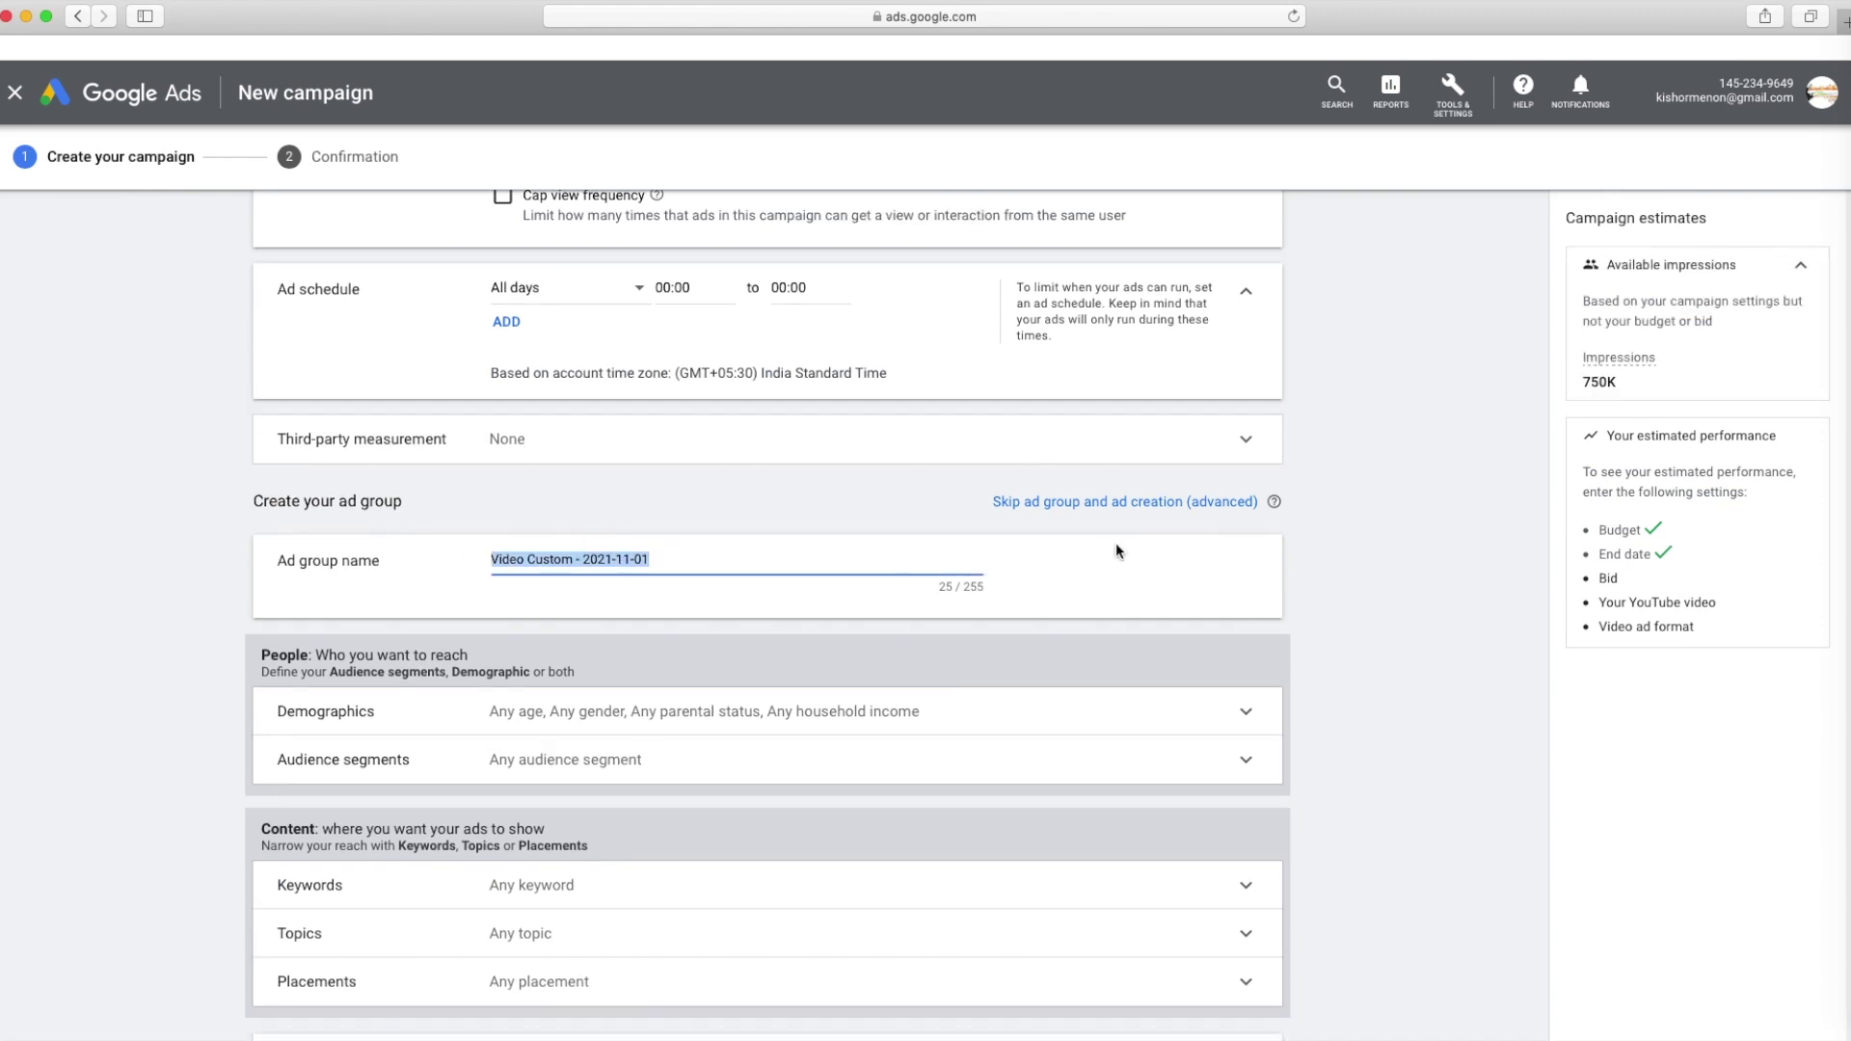
{"action": "type", "text": "S"}
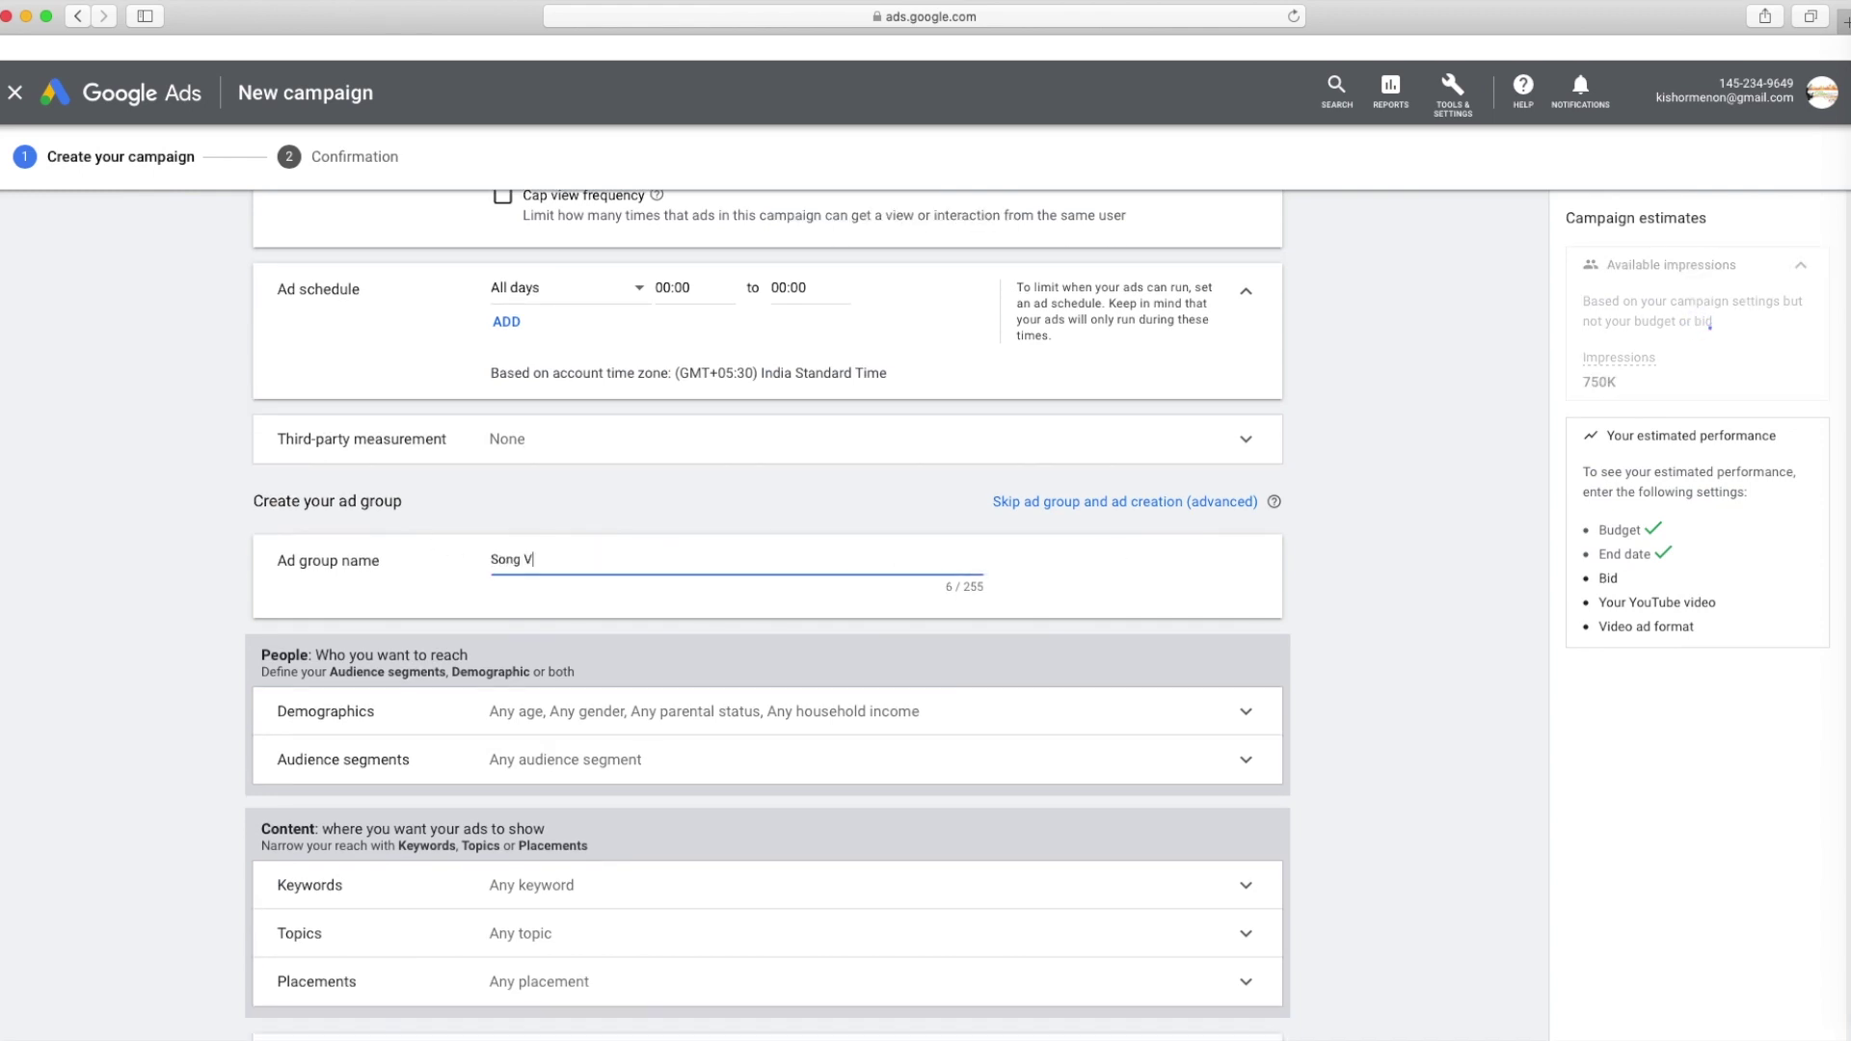
{"action": "type", "text": "ong V"}
{"action": "key", "text": "BackSpace"}
{"action": "key", "text": "BackSpace"}
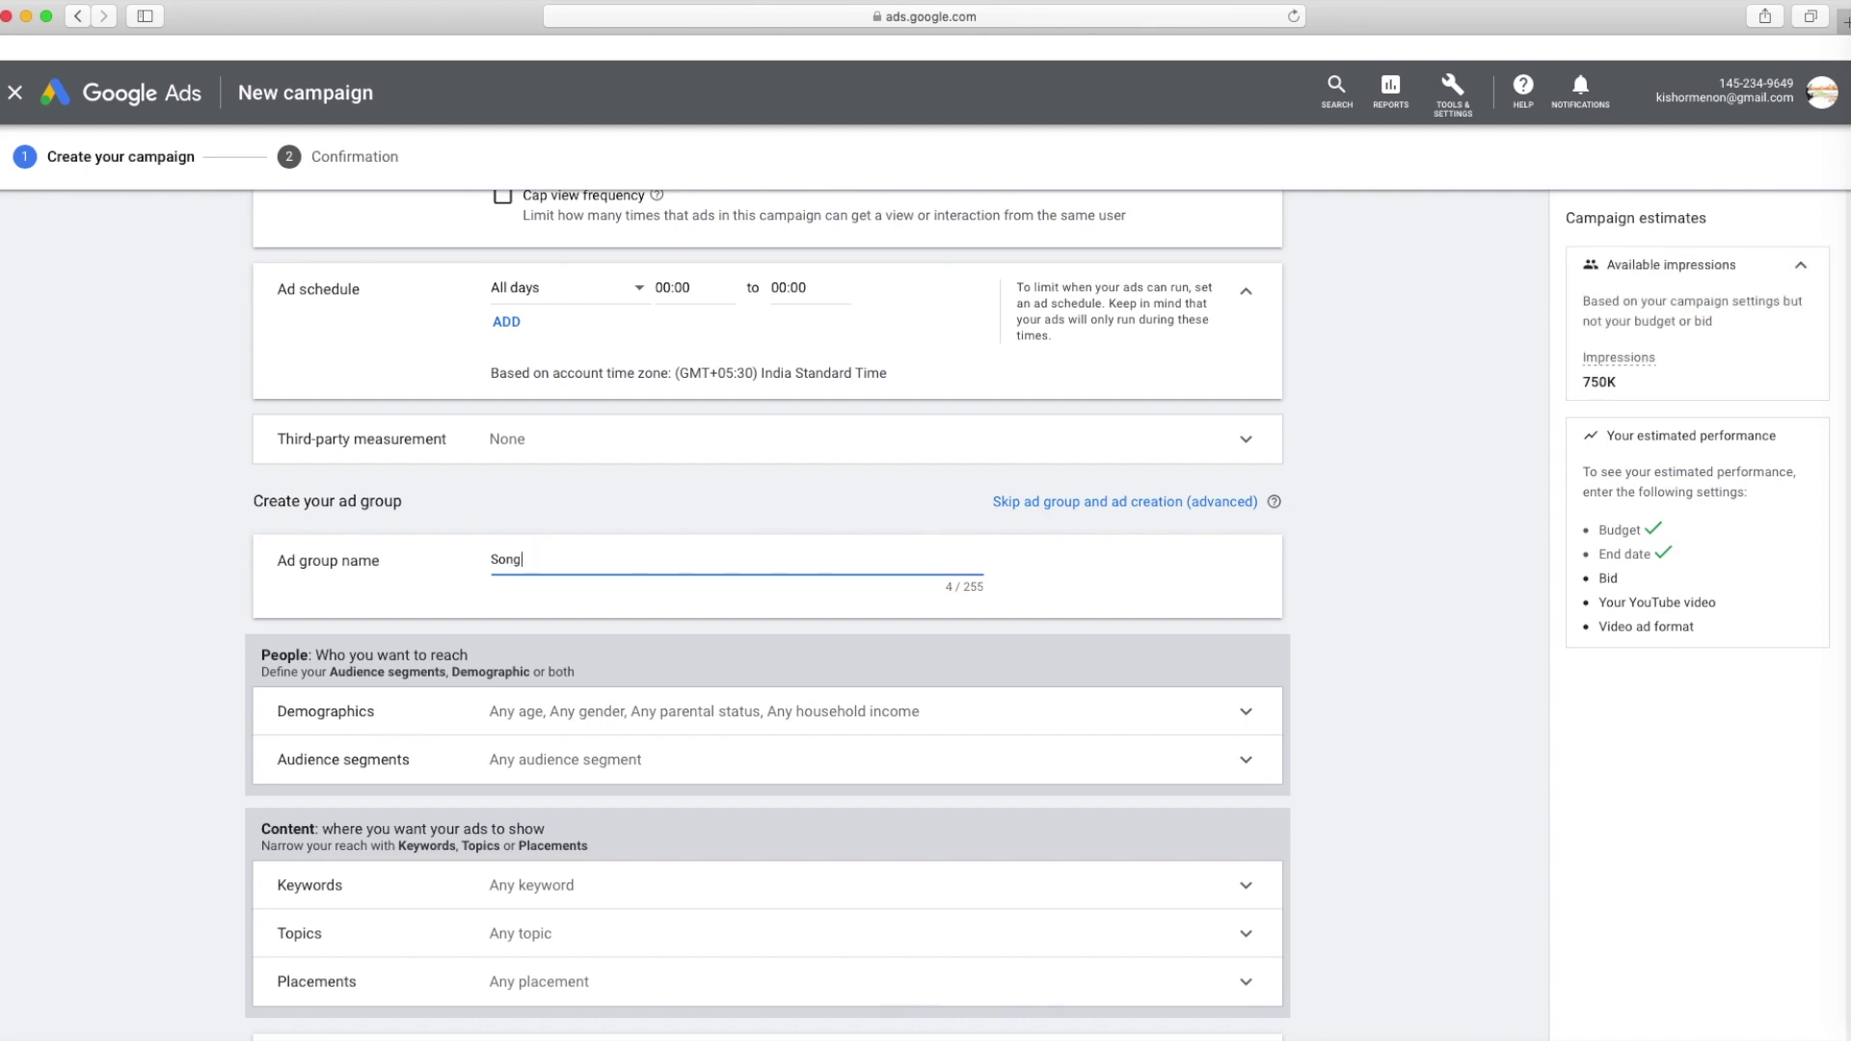
{"action": "type", "text": "Discov"}
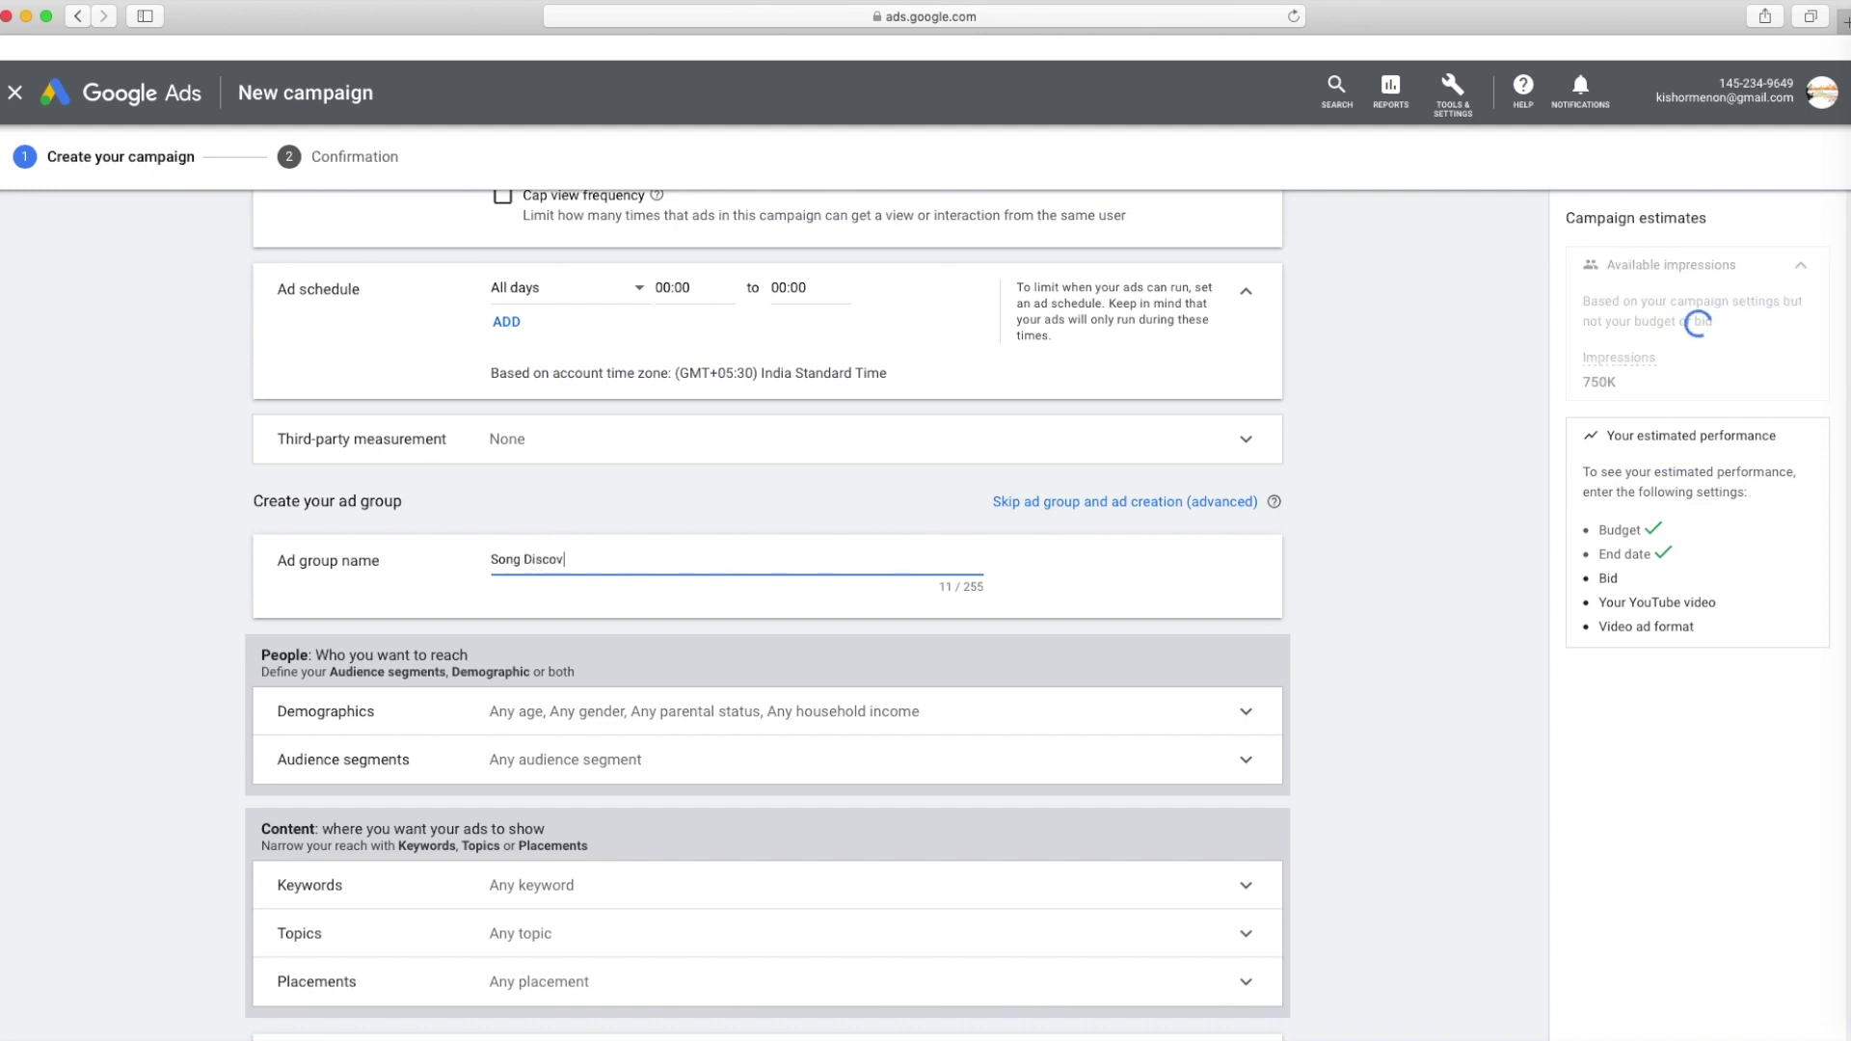
{"action": "type", "text": "ery Ad"}
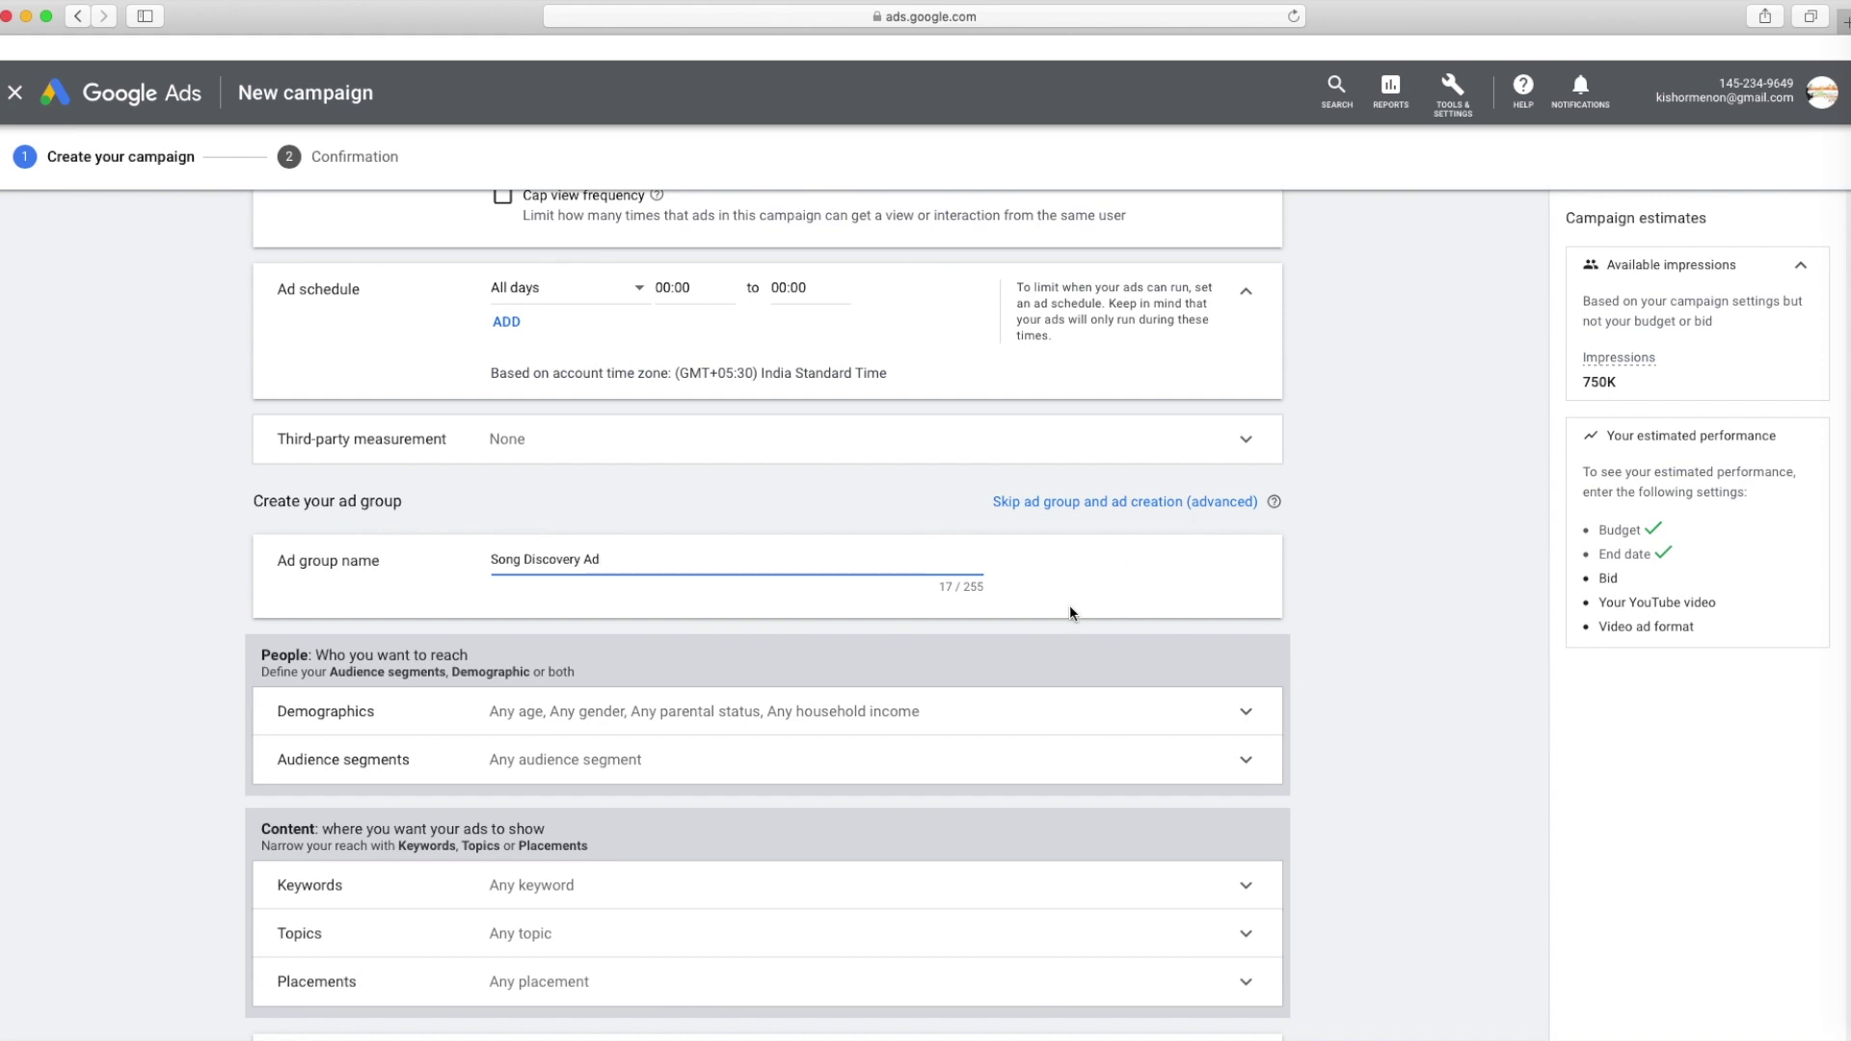
Expand the Demographics and Audience segments sections to review their targeting
{"action": "scroll", "coordinate": [678, 589], "scroll_direction": "down", "scroll_amount": 5}
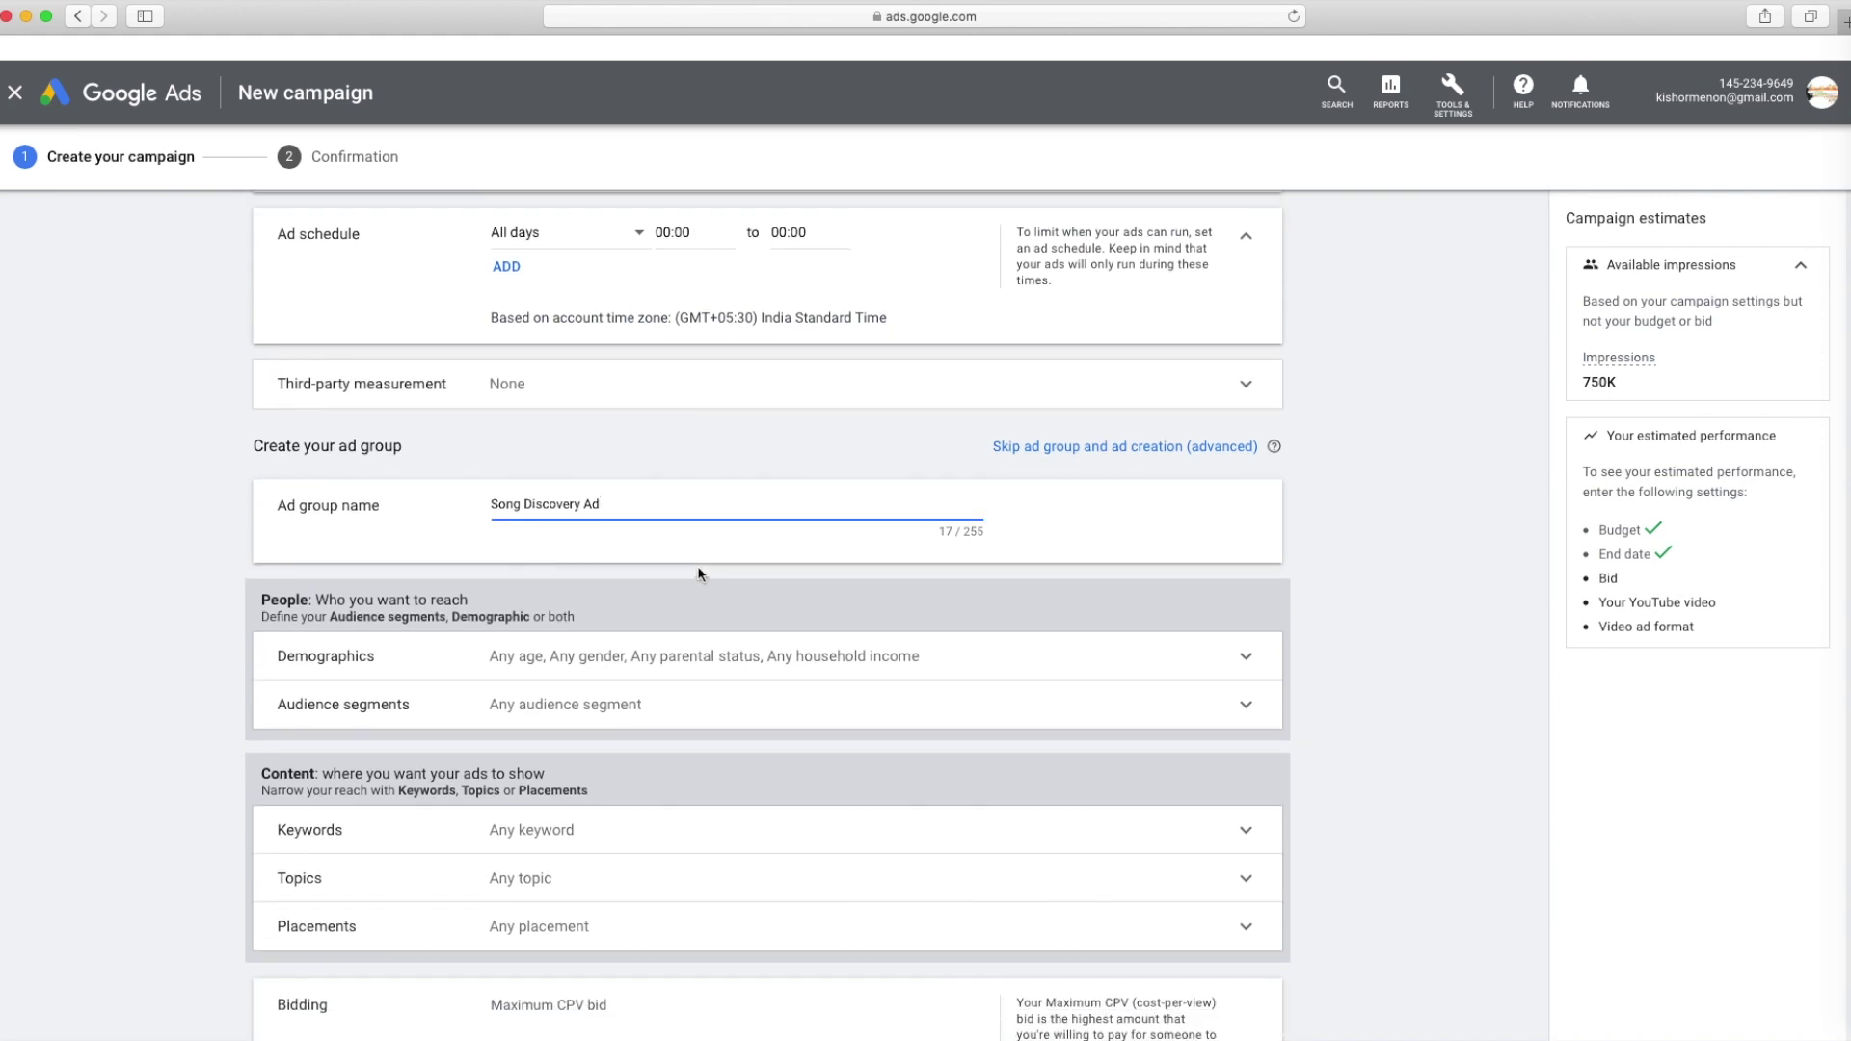
{"action": "left_click", "coordinate": [649, 361]}
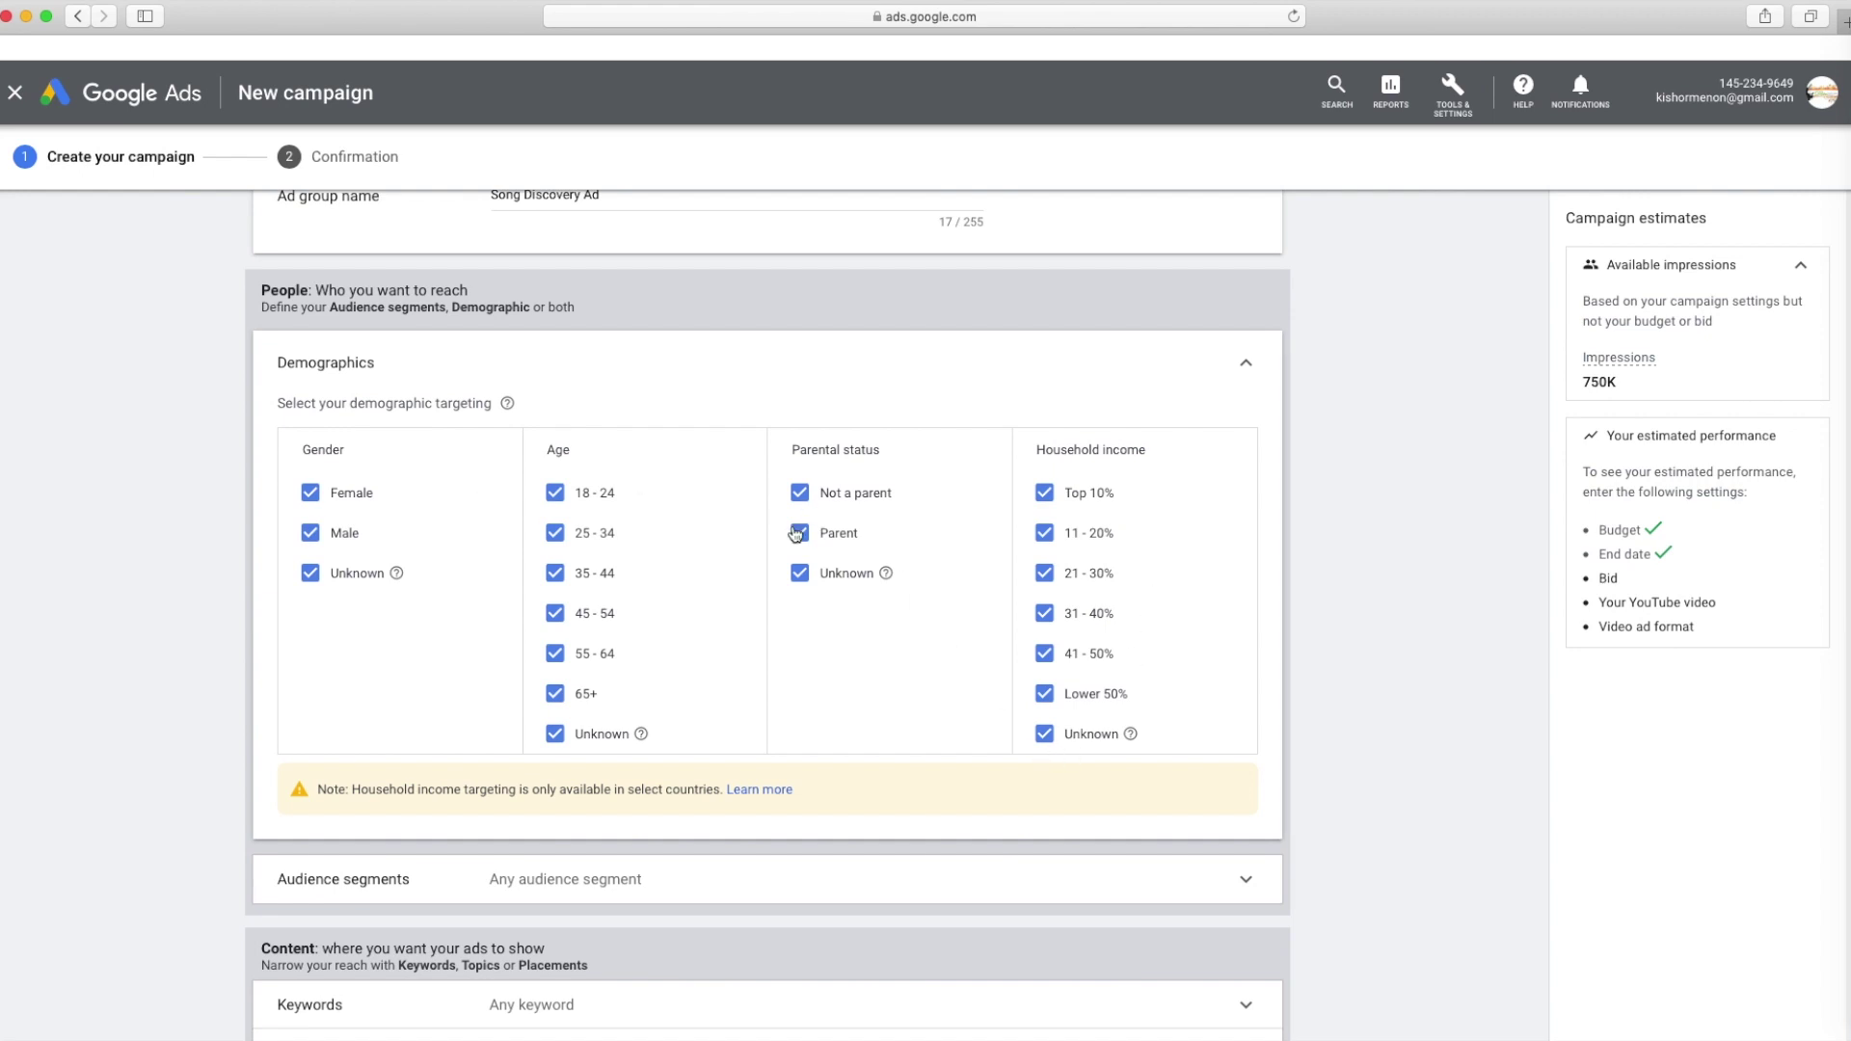
{"action": "scroll", "coordinate": [800, 569], "scroll_direction": "down", "scroll_amount": 2}
{"action": "scroll", "coordinate": [721, 576], "scroll_direction": "down", "scroll_amount": 2}
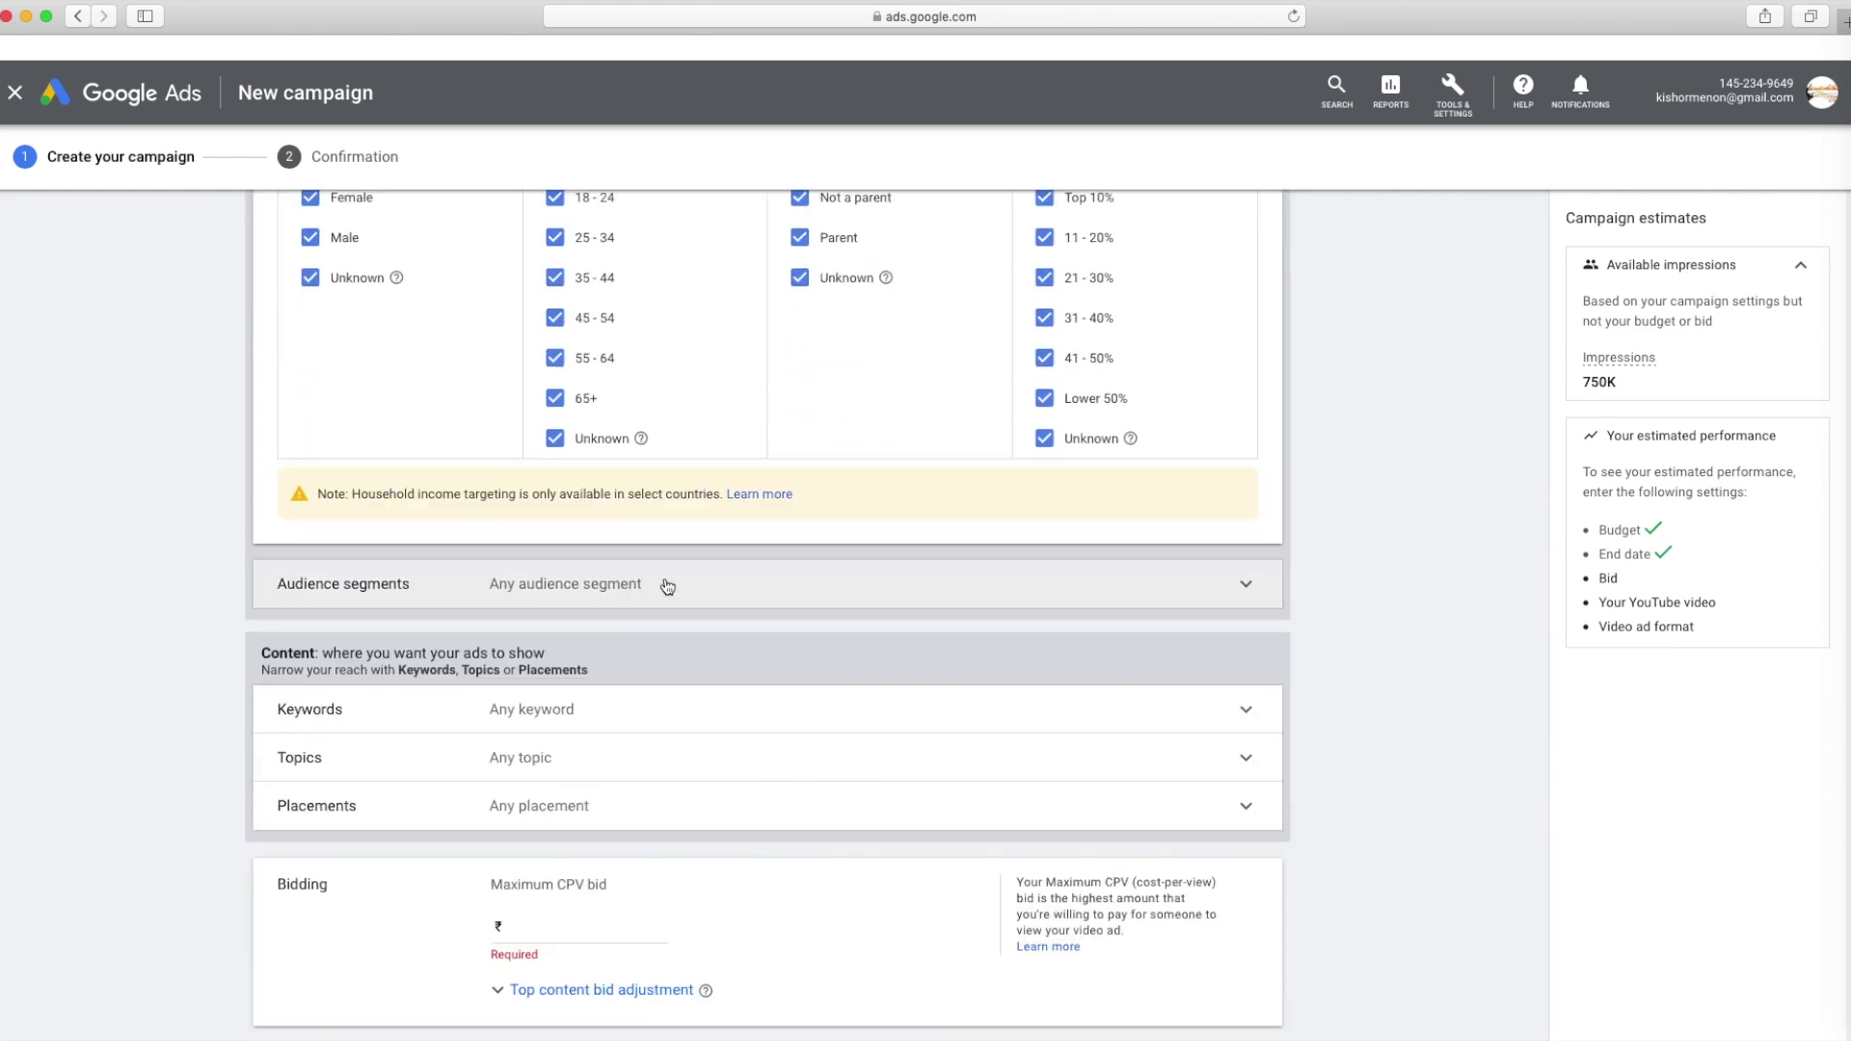
{"action": "left_click", "coordinate": [669, 586]}
{"action": "scroll", "coordinate": [794, 526], "scroll_direction": "down", "scroll_amount": 2}
{"action": "scroll", "coordinate": [794, 528], "scroll_direction": "down", "scroll_amount": 8}
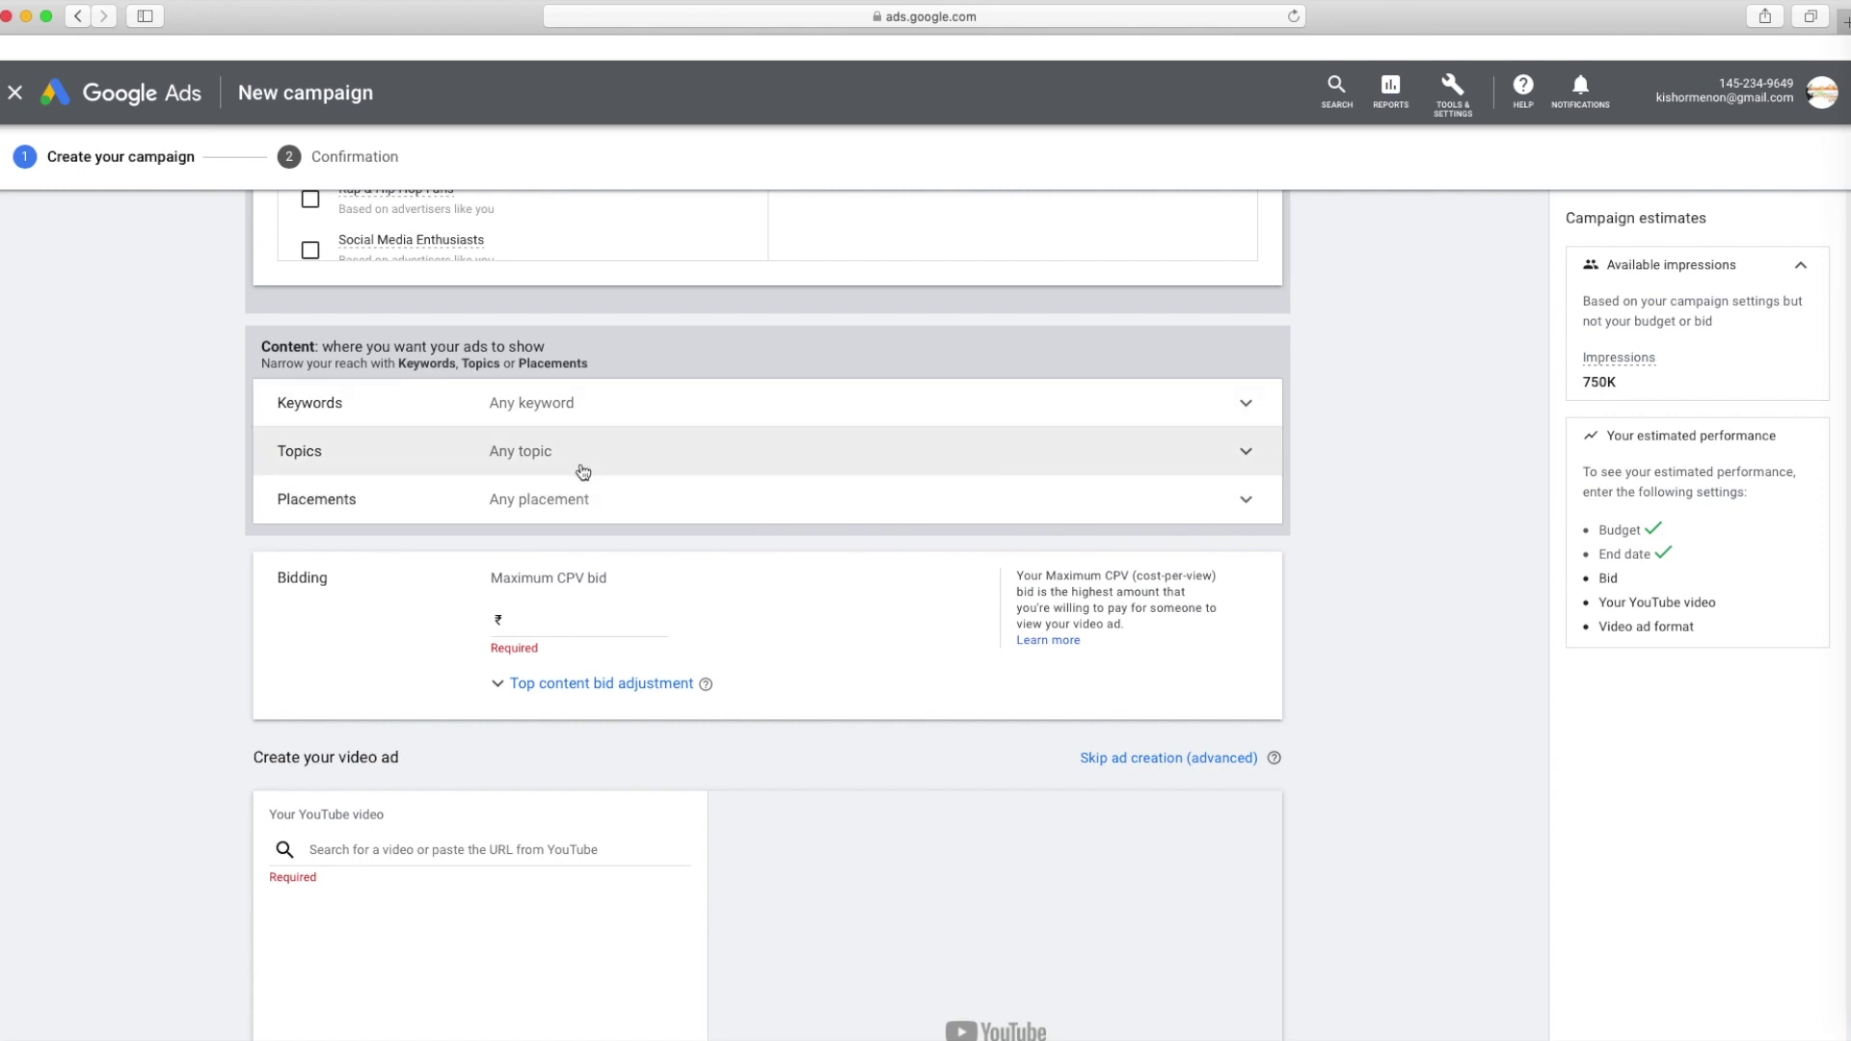
Set the maximum CPV bid to ₹0.30 with a 50% top content bid adjustment
{"action": "scroll", "coordinate": [675, 519], "scroll_direction": "down", "scroll_amount": 1}
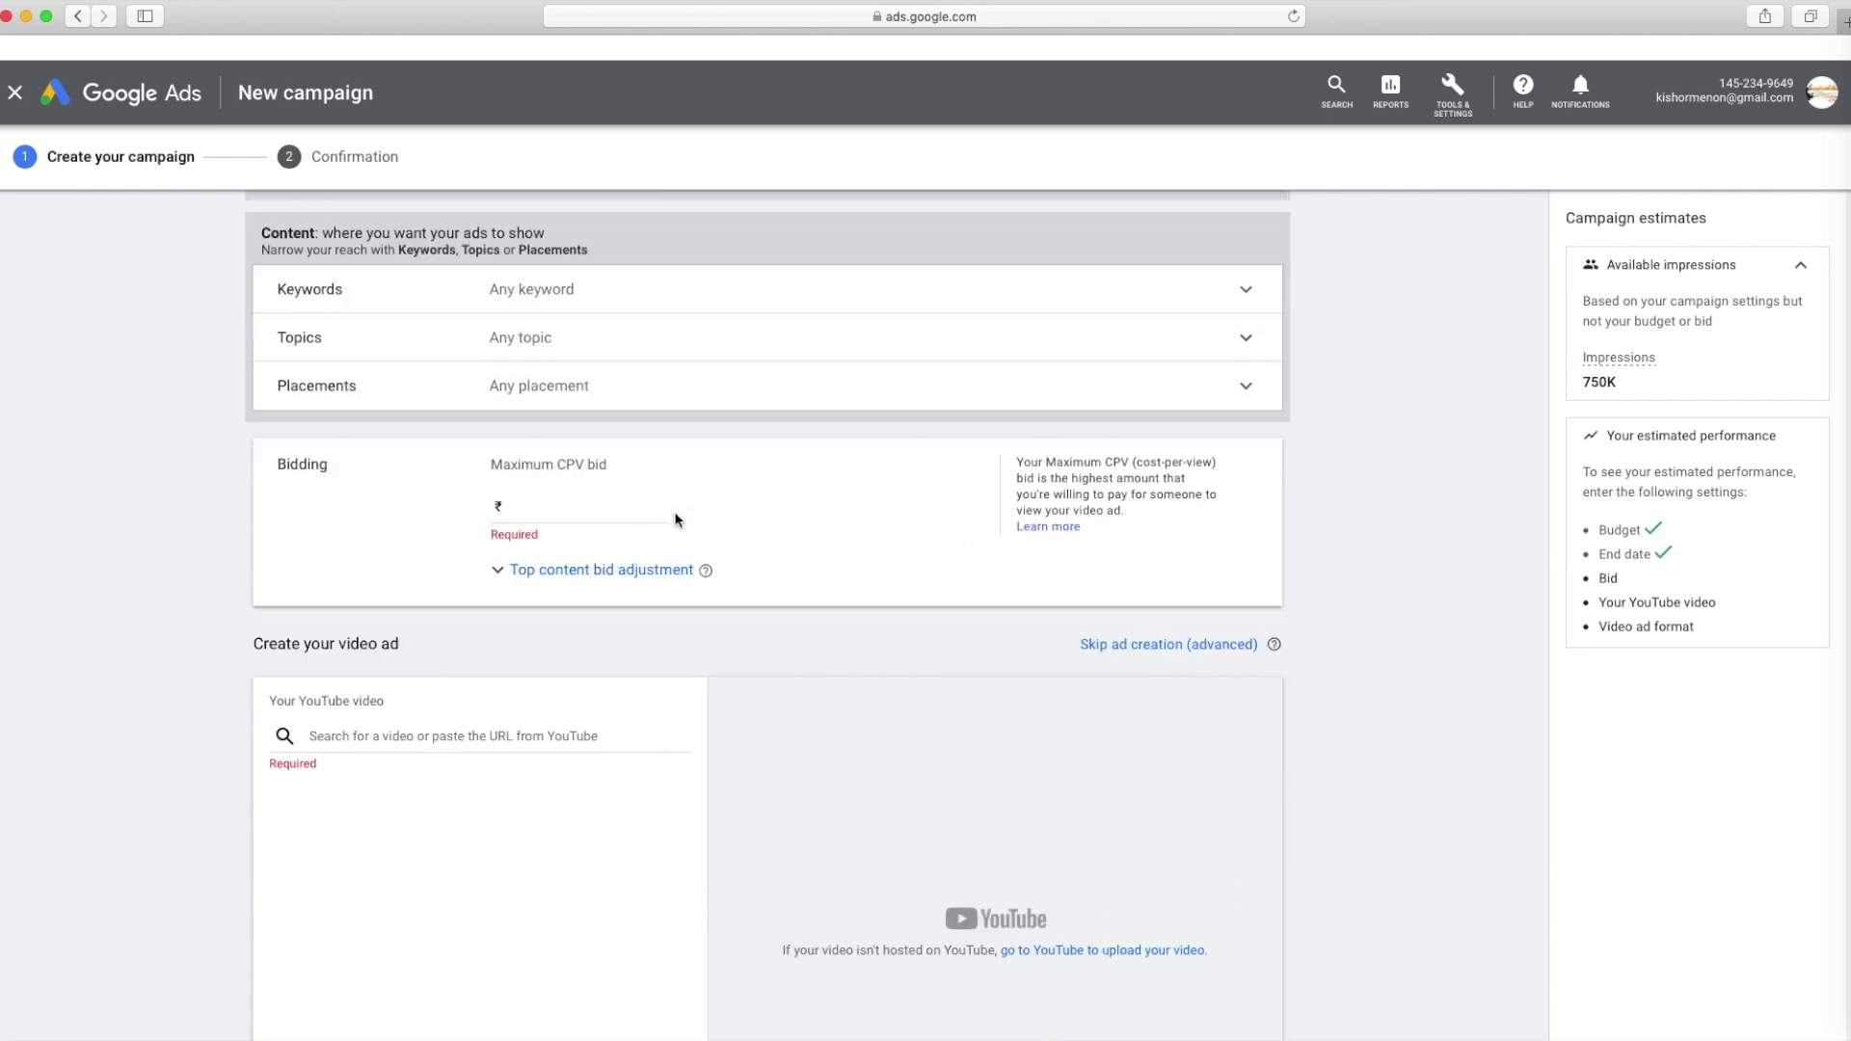
{"action": "left_click", "coordinate": [567, 512]}
{"action": "type", "text": "0.00"}
{"action": "key", "text": "Tab"}
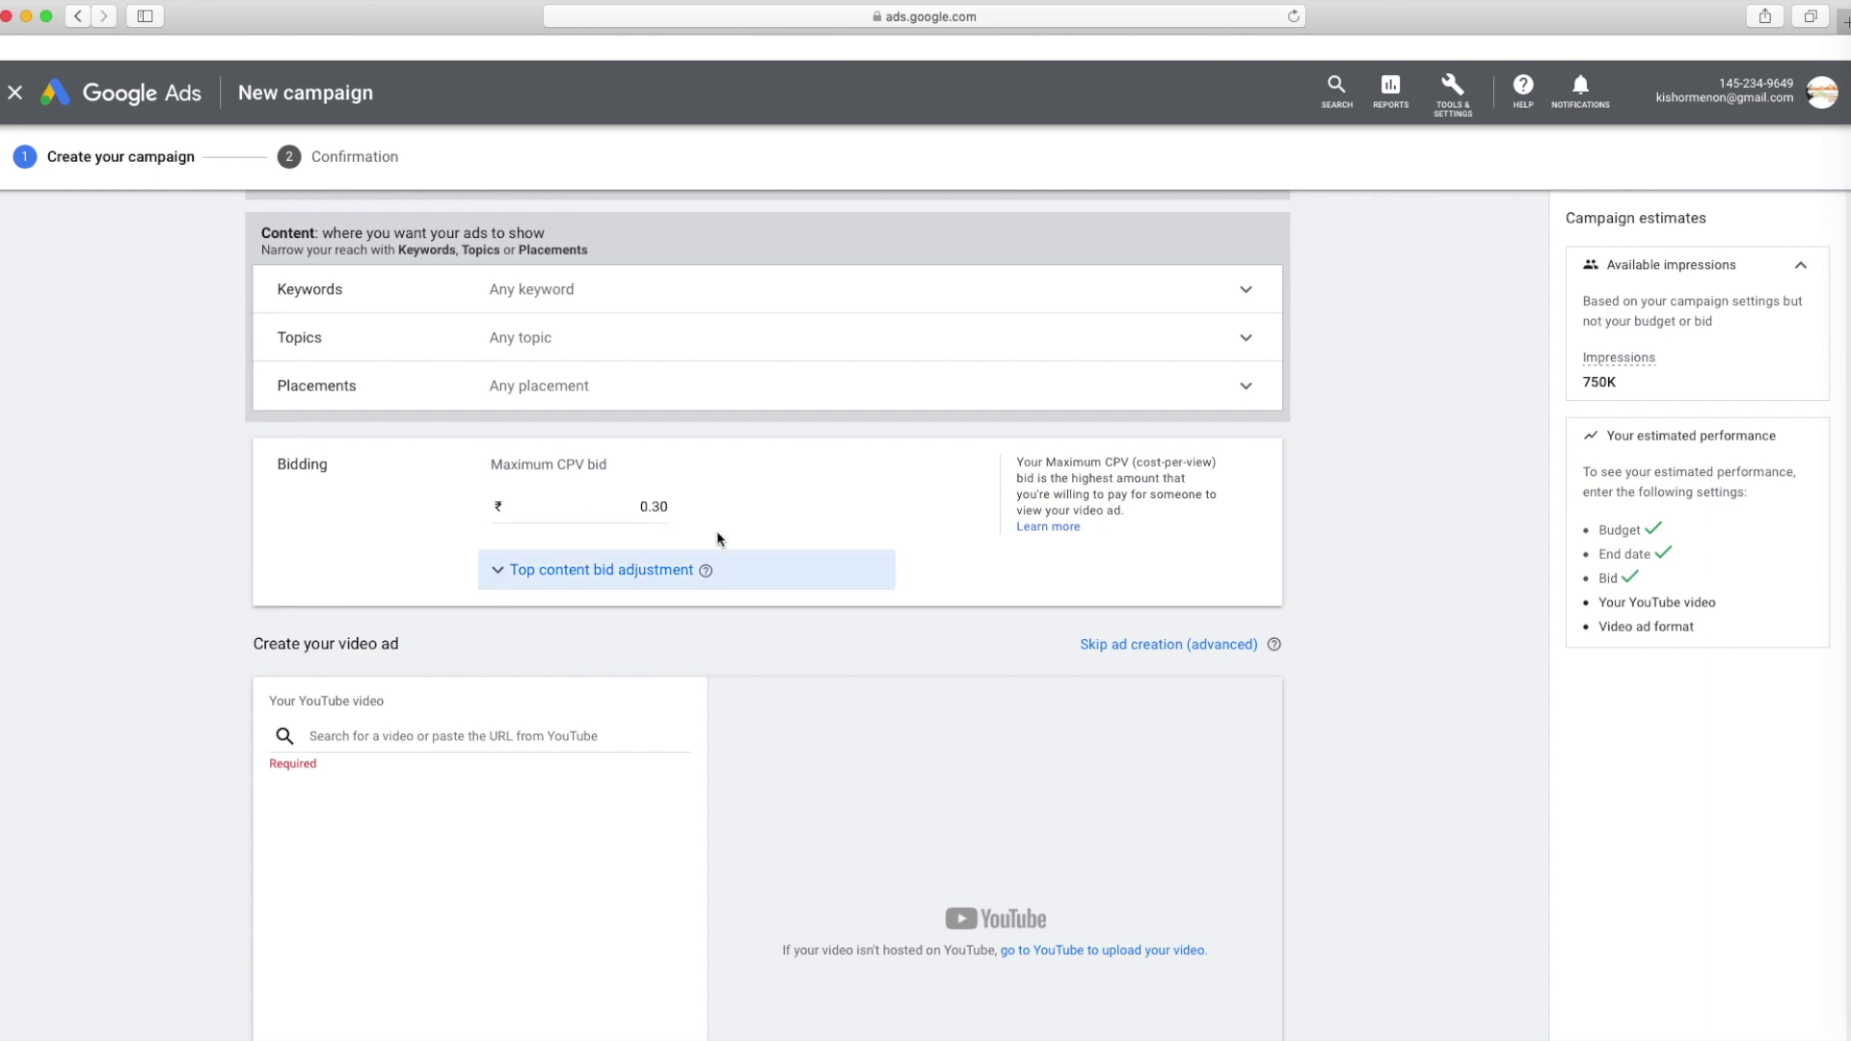
{"action": "left_click", "coordinate": [499, 574]}
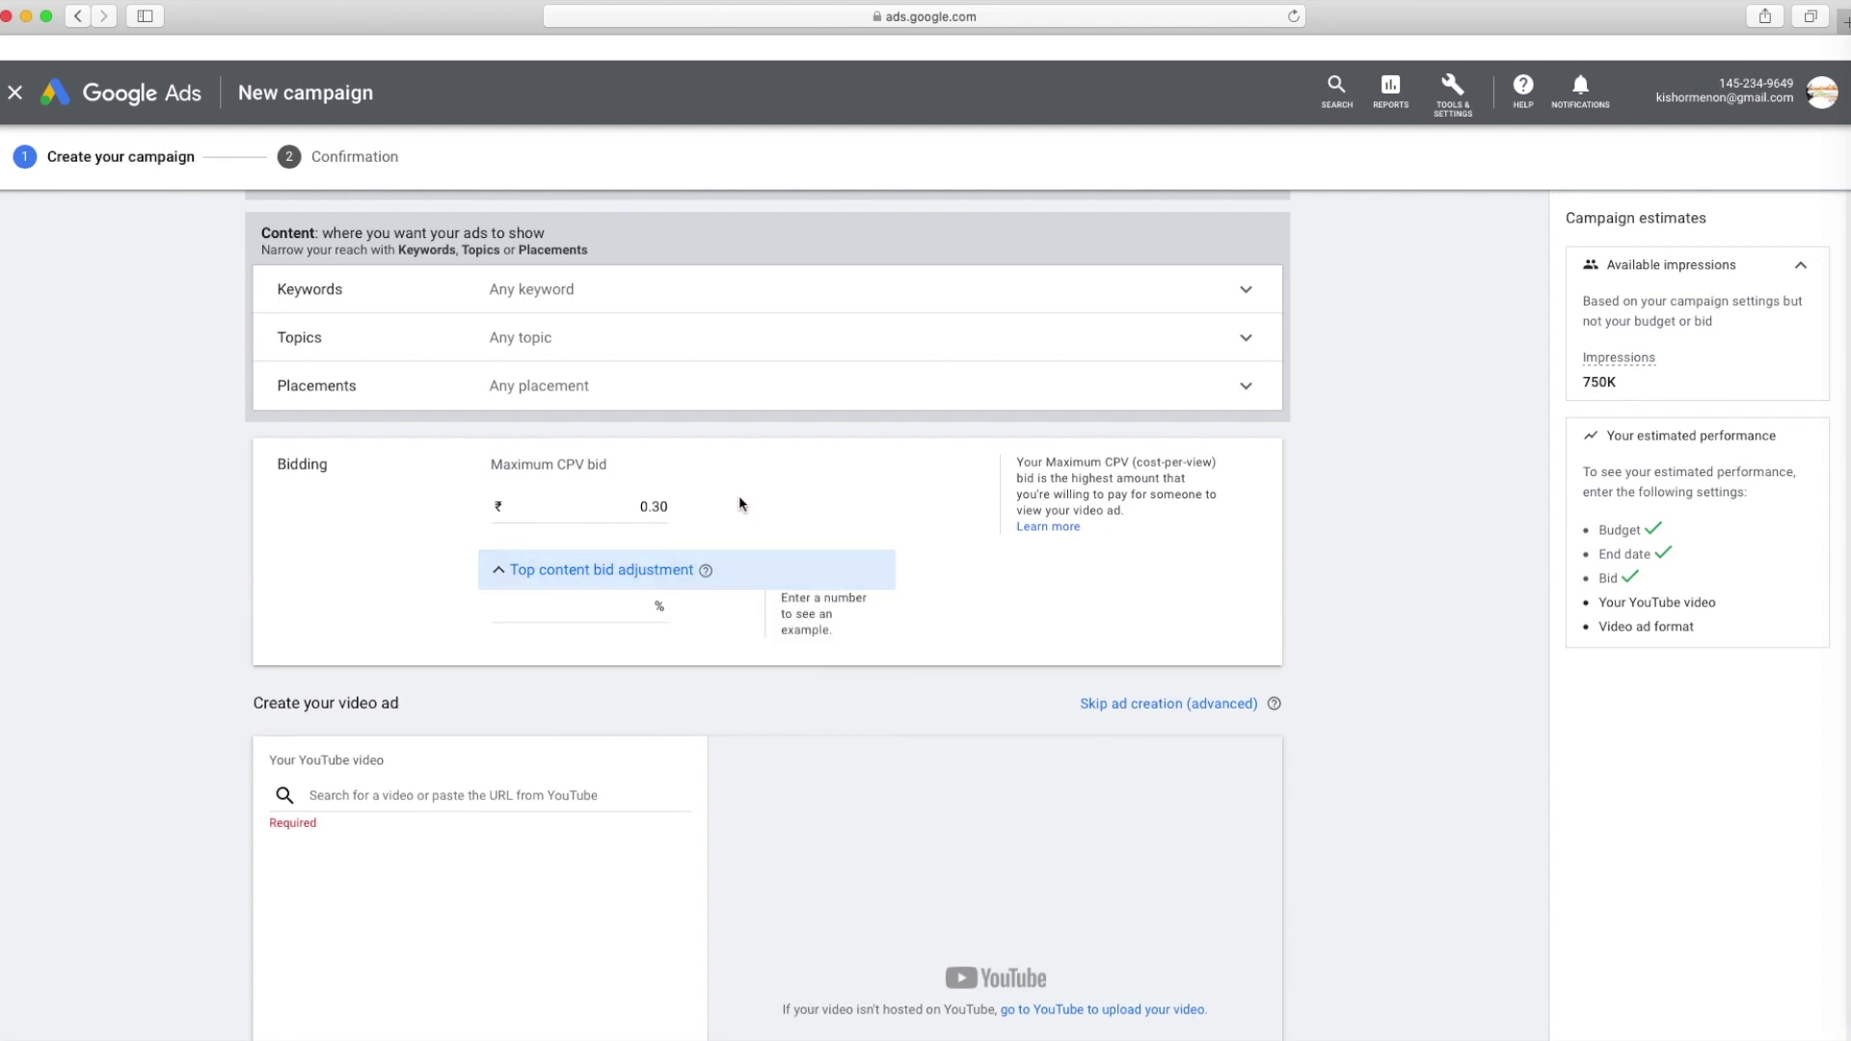
{"action": "left_click", "coordinate": [657, 617]}
{"action": "type", "text": "50"}
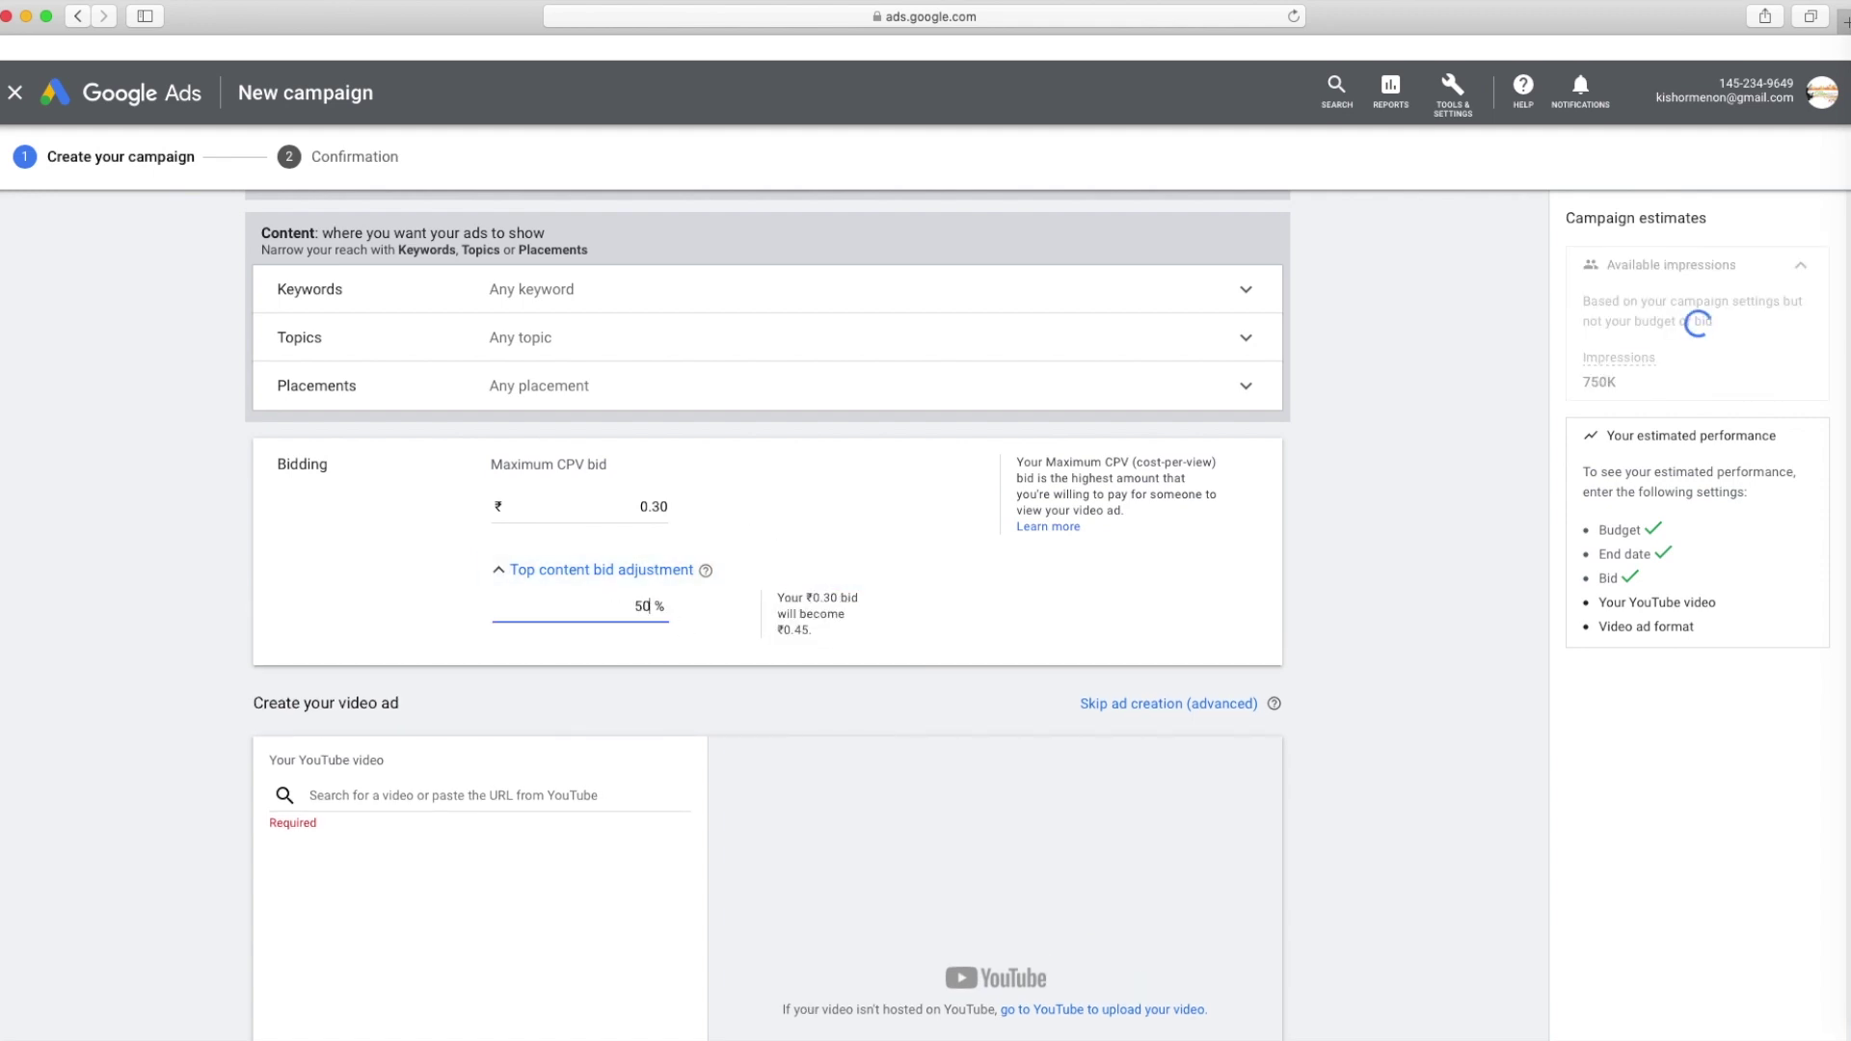
{"action": "key", "text": "Tab"}
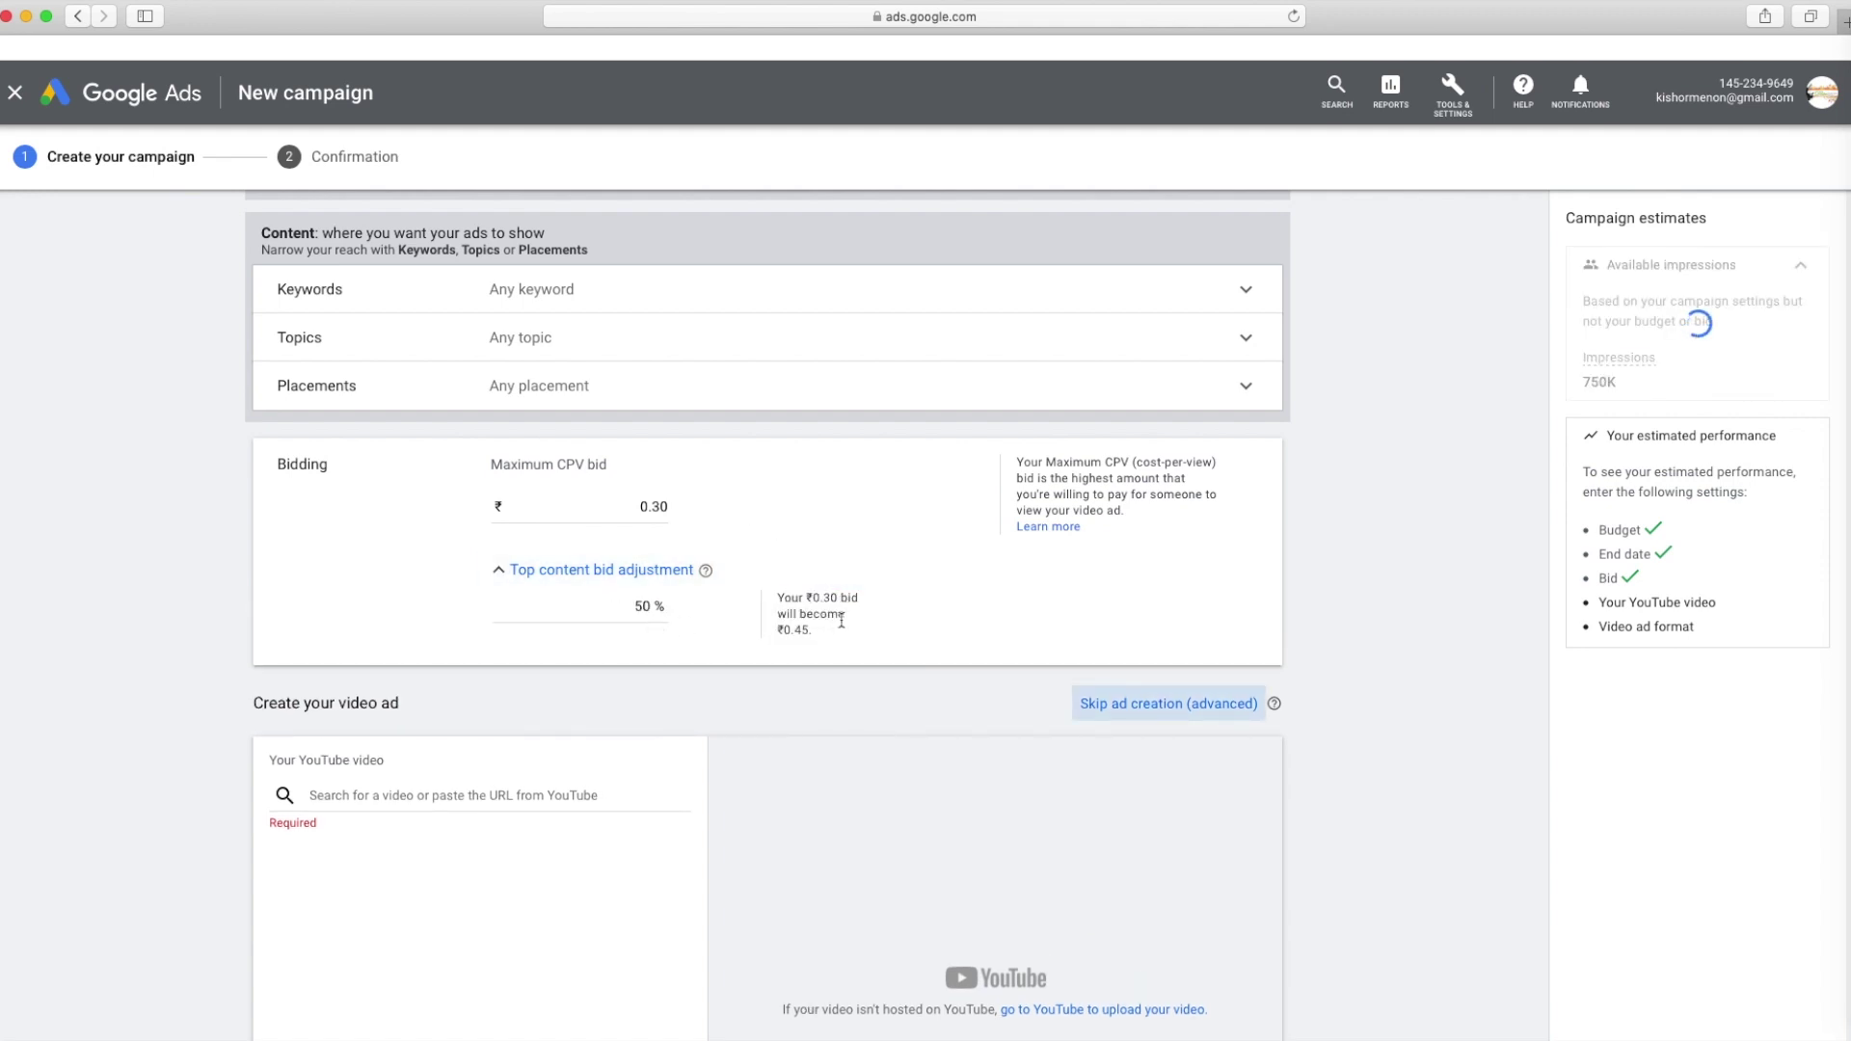
{"action": "left_click_drag", "start_coordinate": [824, 600], "coordinate": [800, 632]}
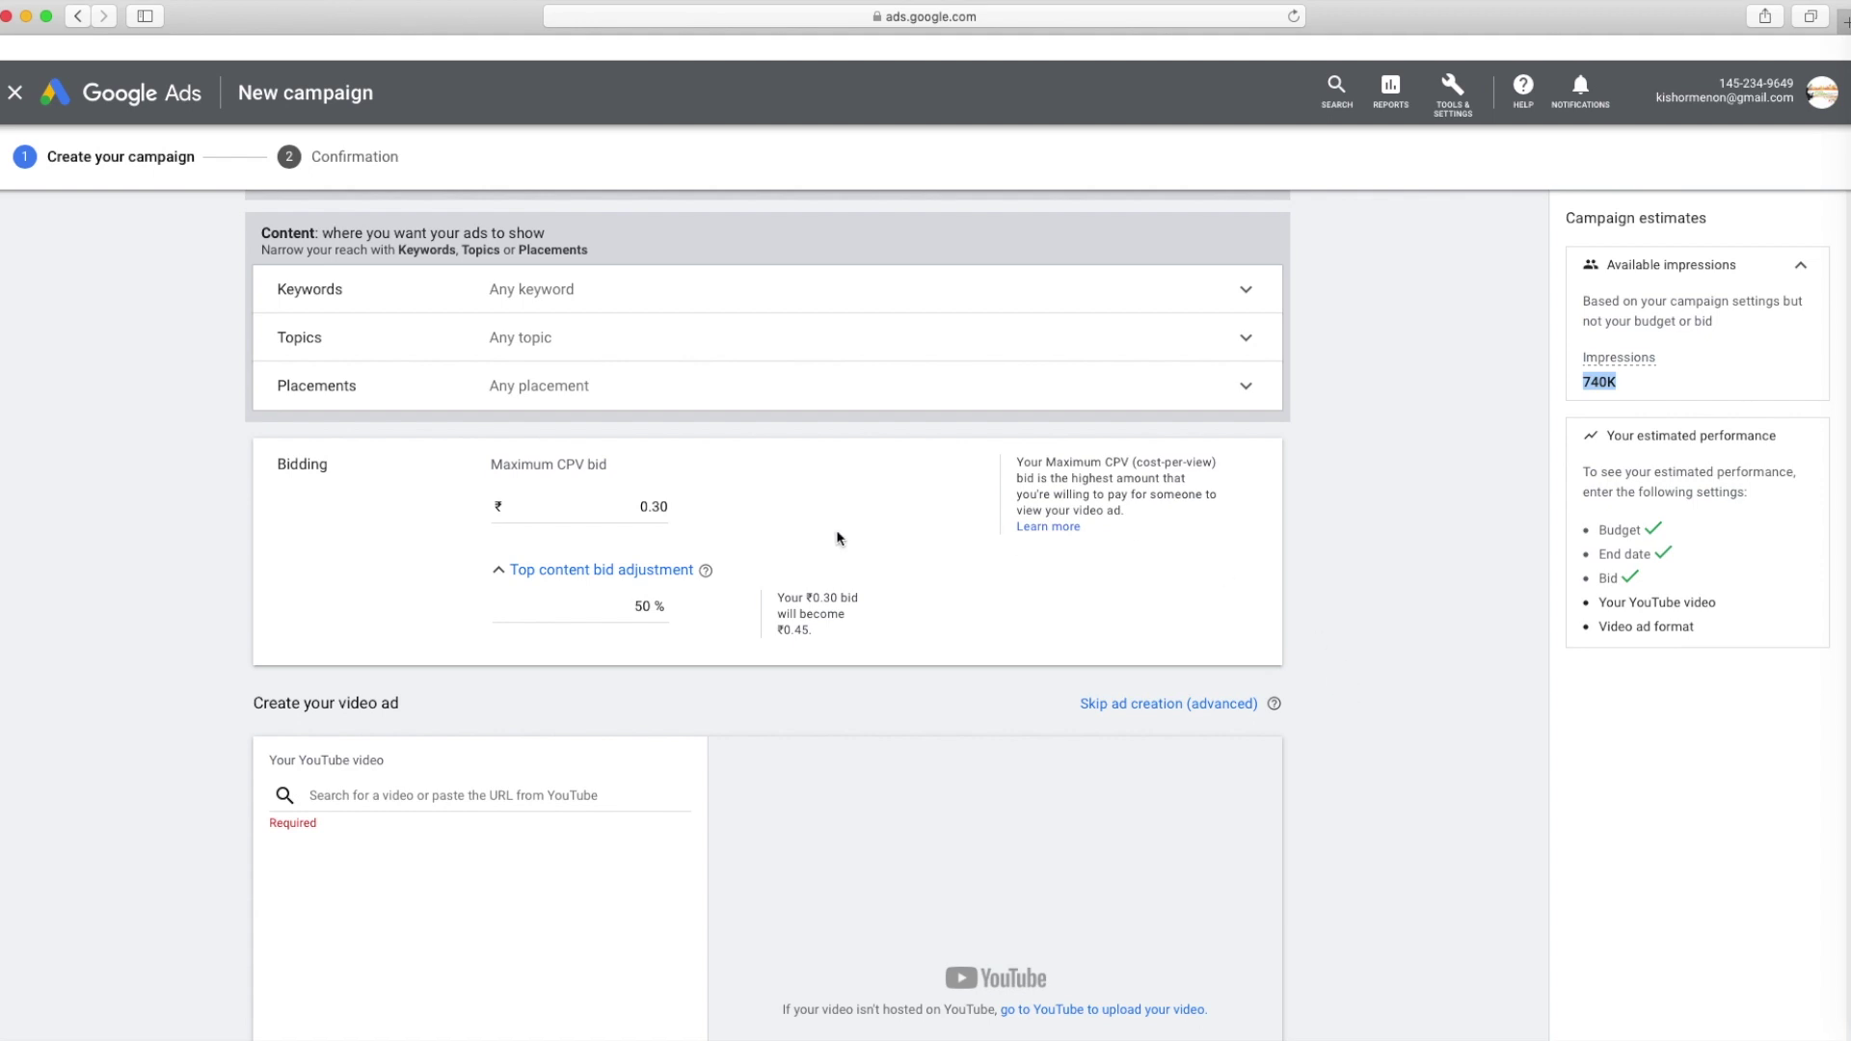
Select the YouTube video search field and open a new browser tab
{"action": "scroll", "coordinate": [533, 602], "scroll_direction": "down", "scroll_amount": 3}
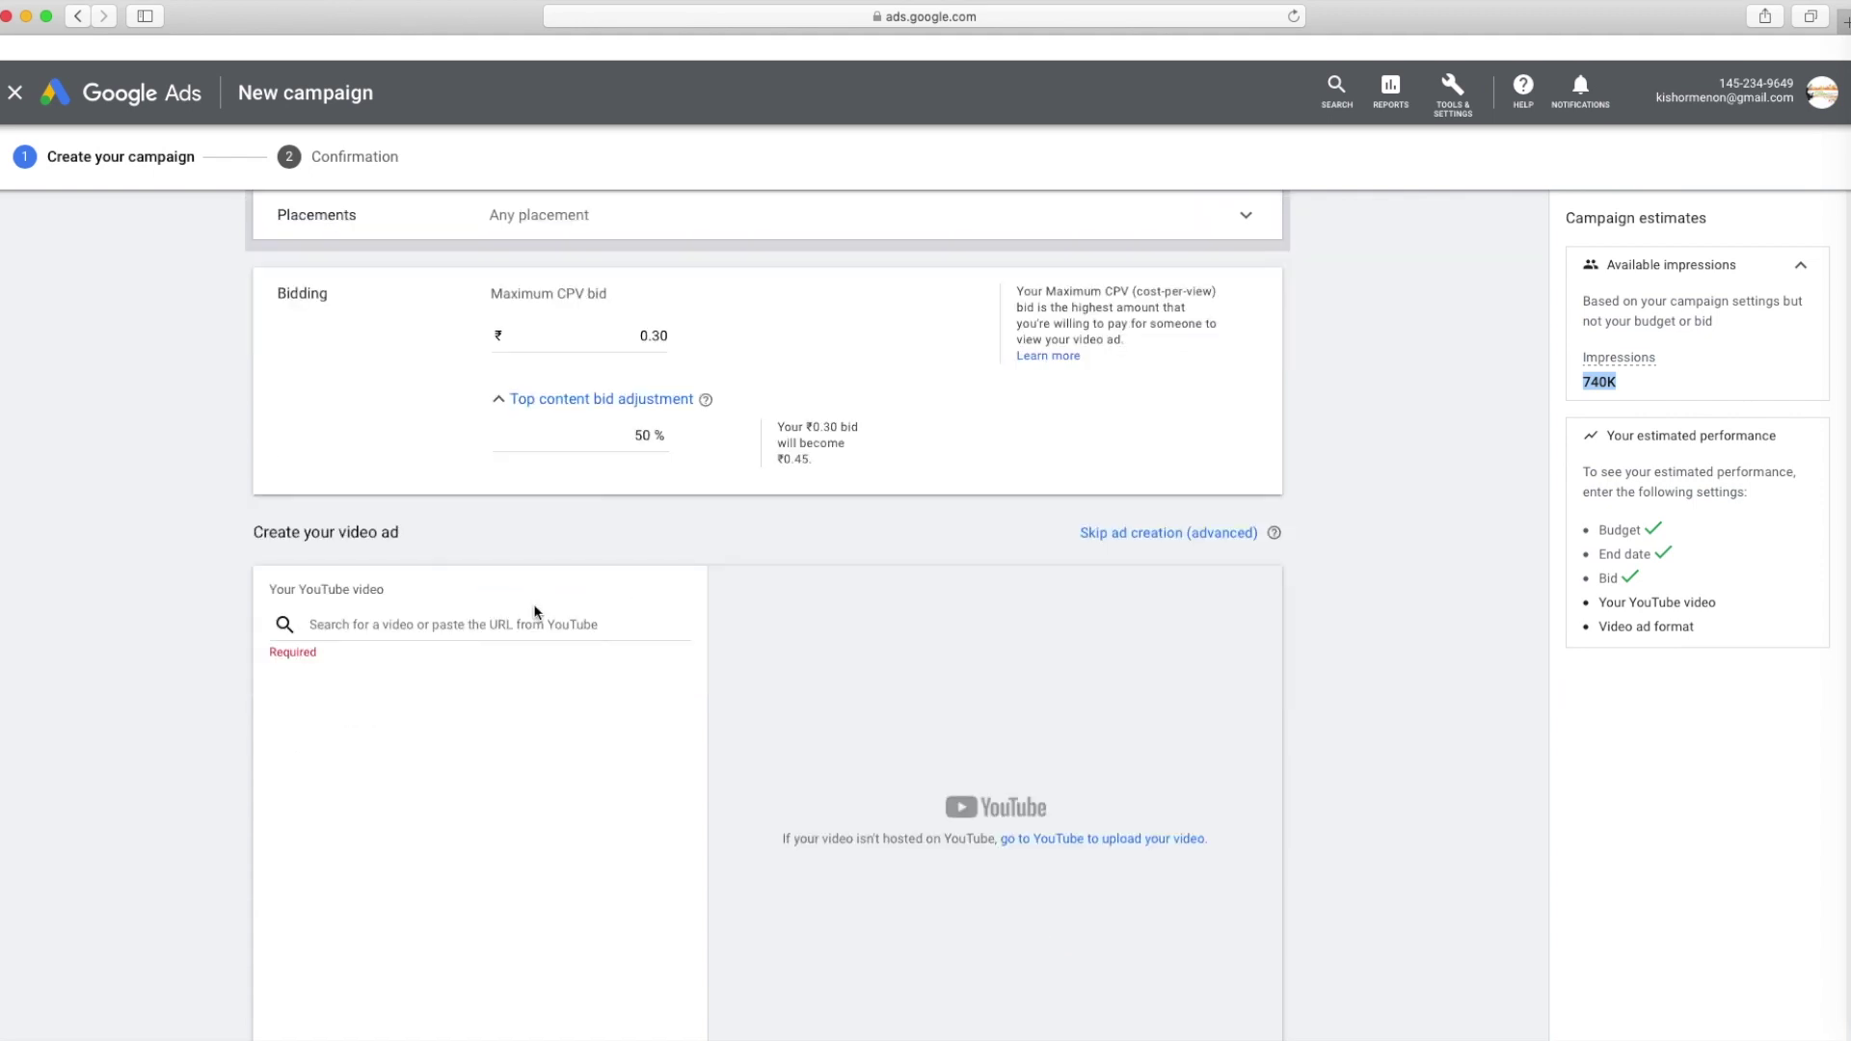
{"action": "left_click", "coordinate": [471, 626]}
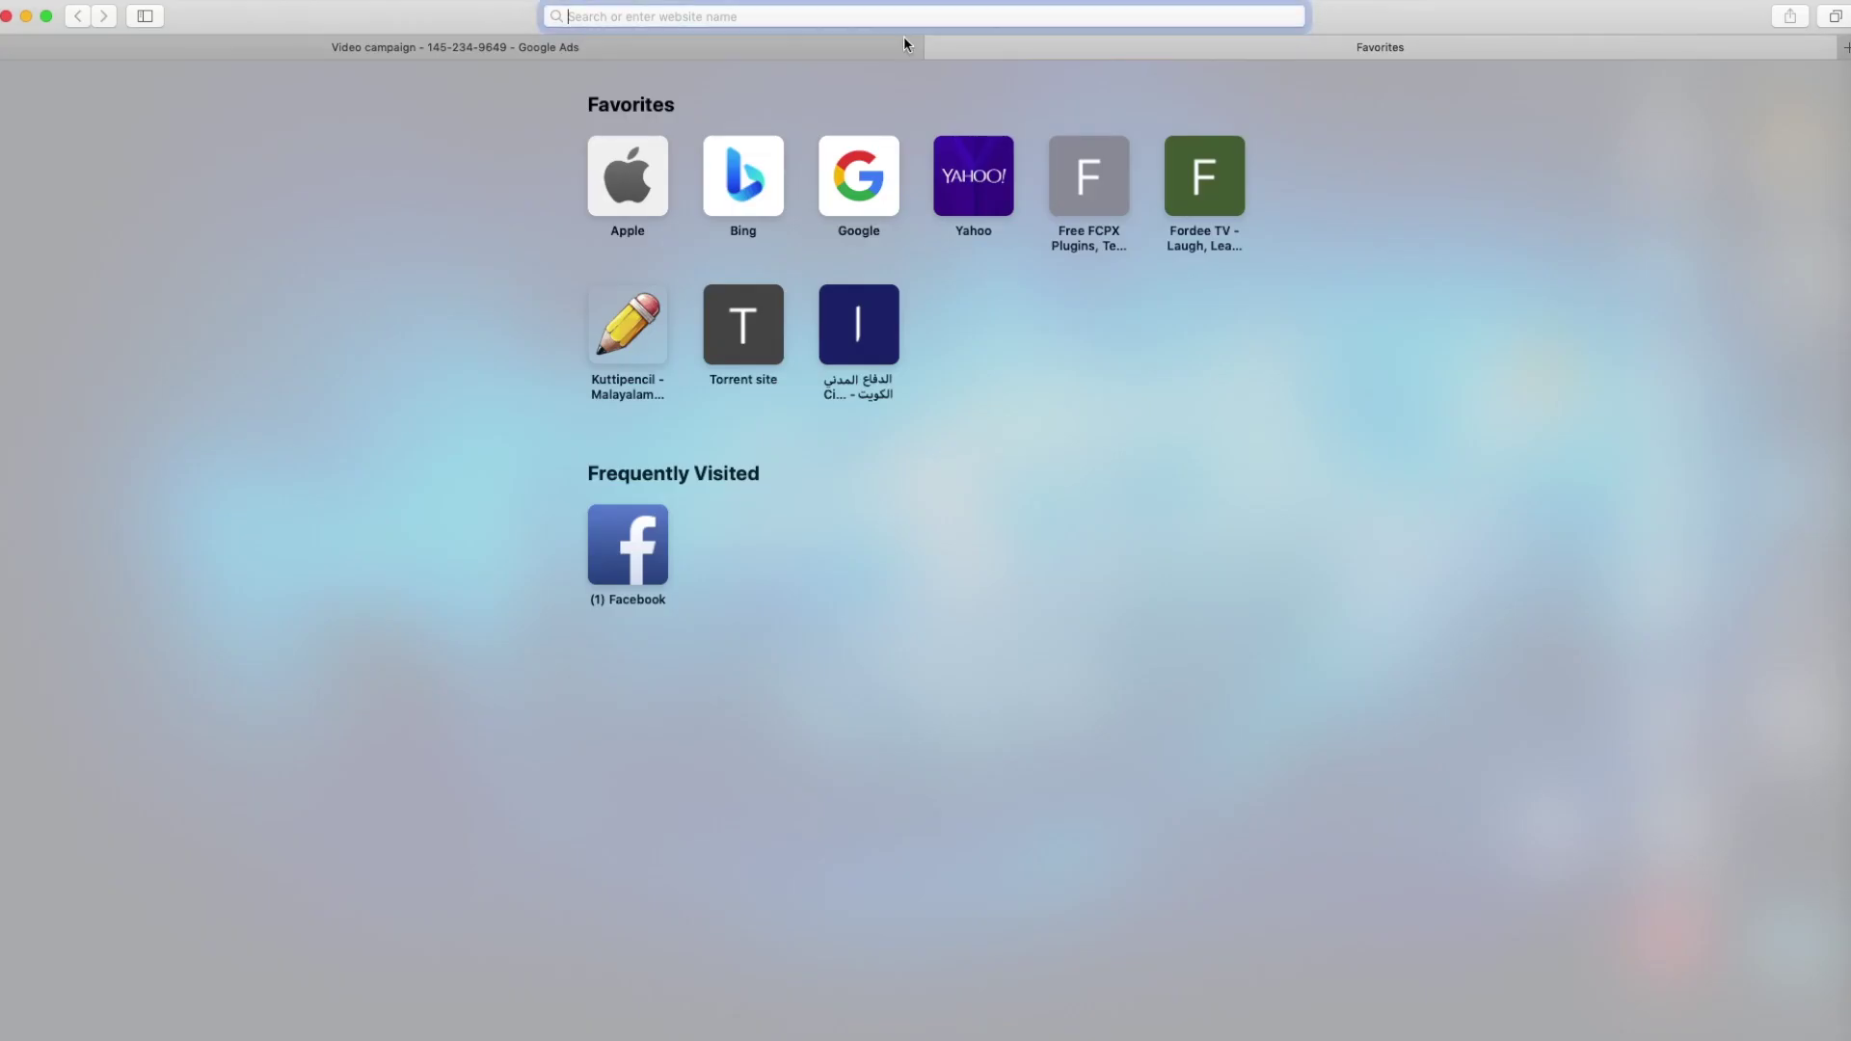
{"action": "left_click", "coordinate": [1845, 20]}
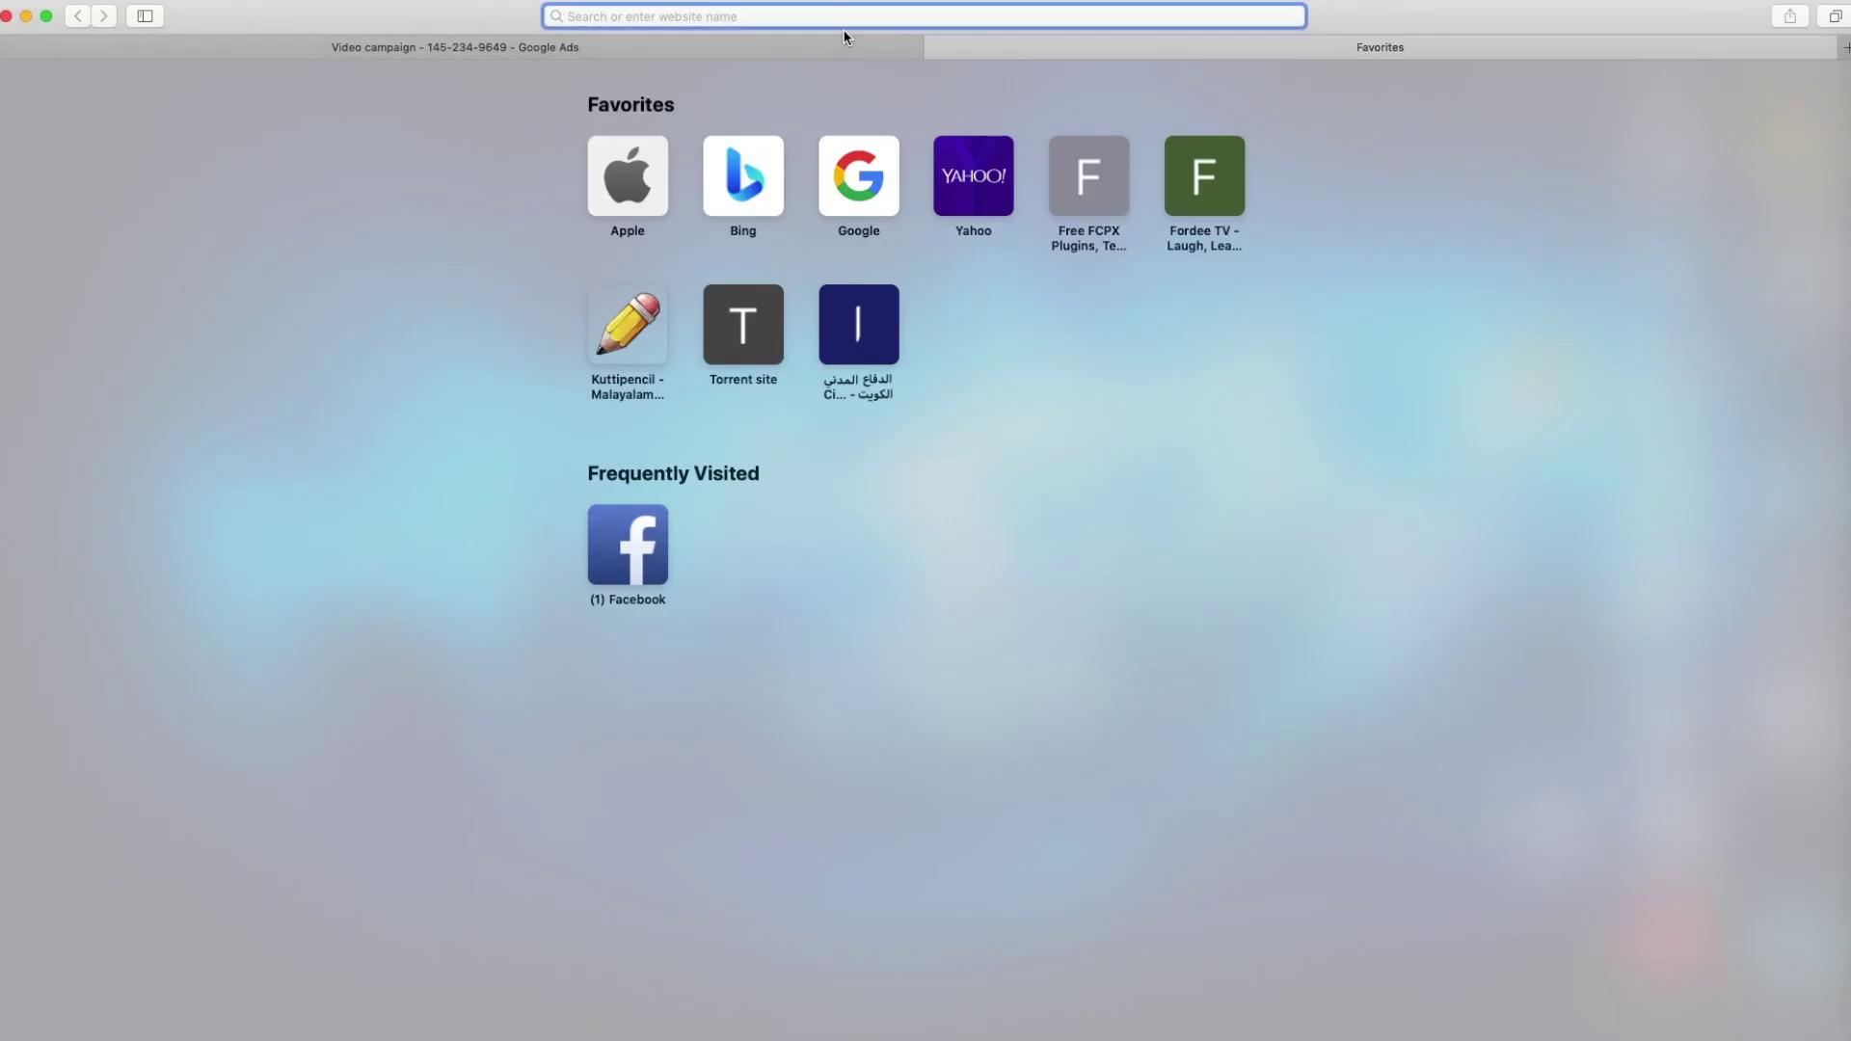
Load youtube.com in the new tab, then paste the video's link into the Google Ads video field
{"action": "type", "text": "youtube.com"}
{"action": "key", "text": "Return"}
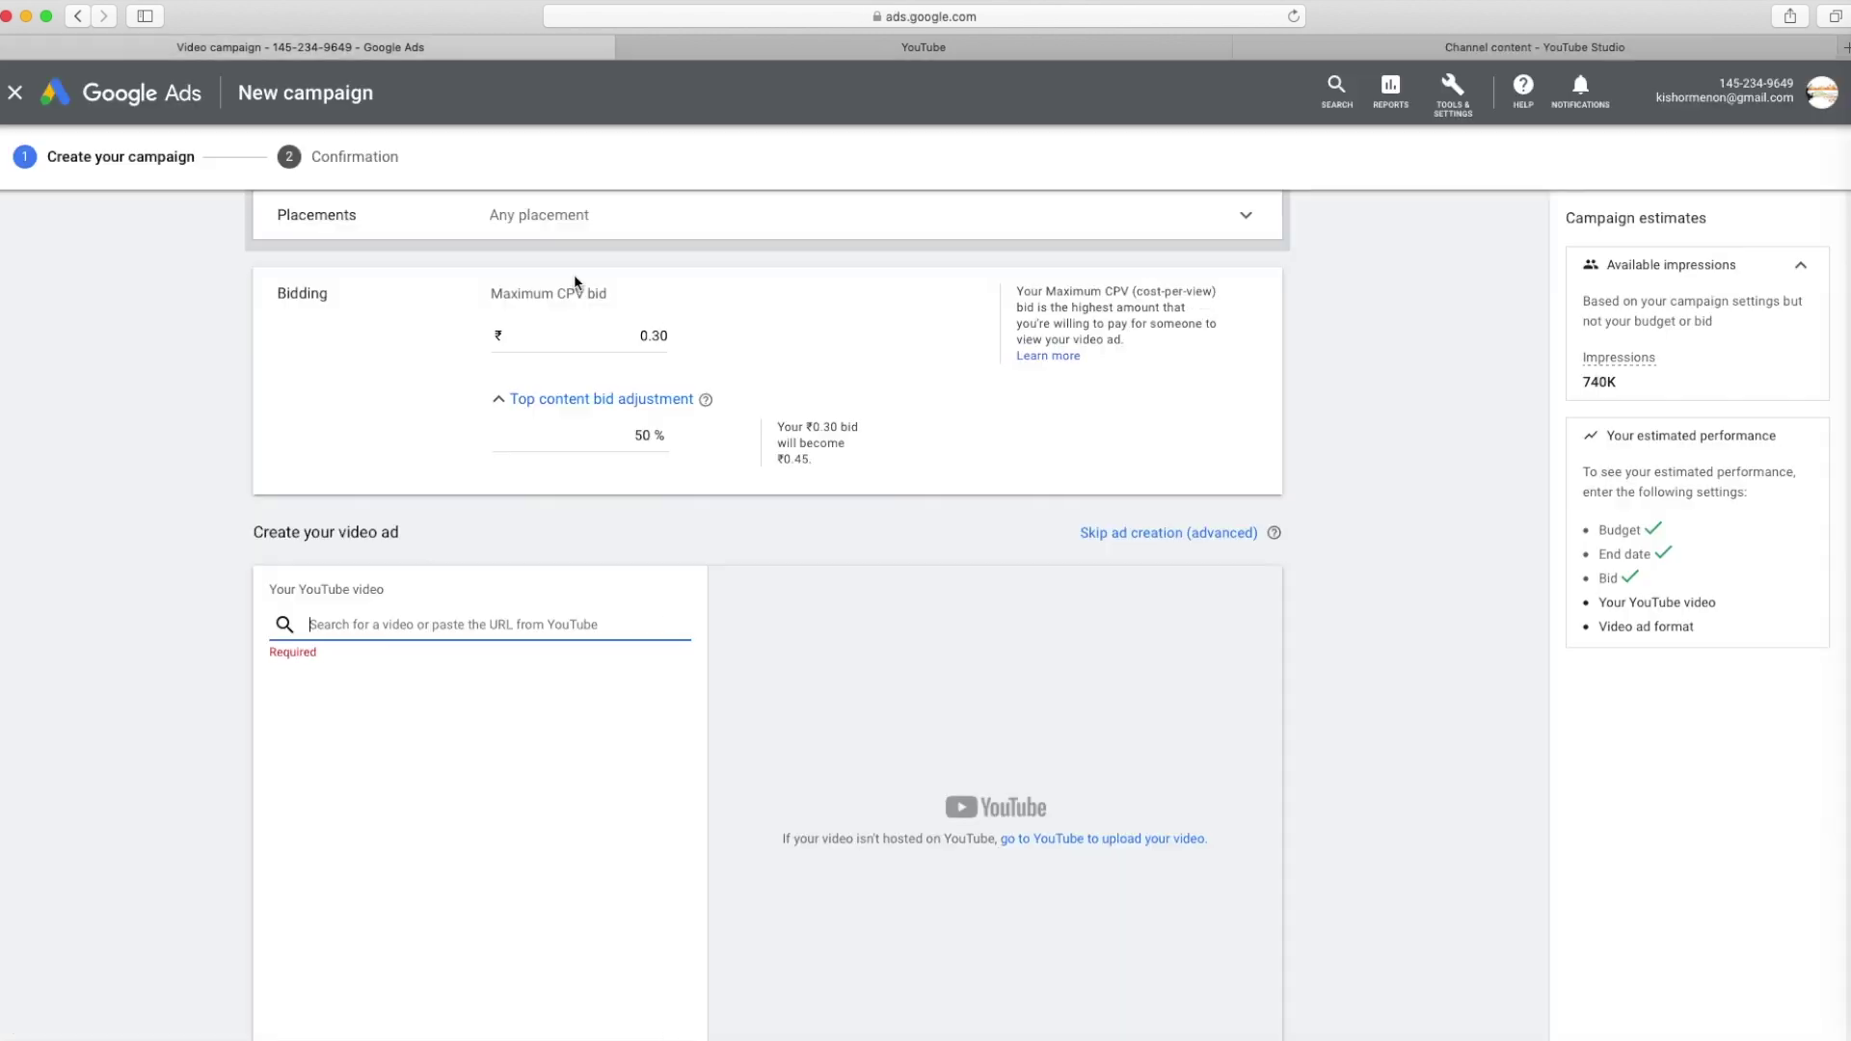
{"action": "type", "text": "https://youtu.be/9gyHnngpjts"}
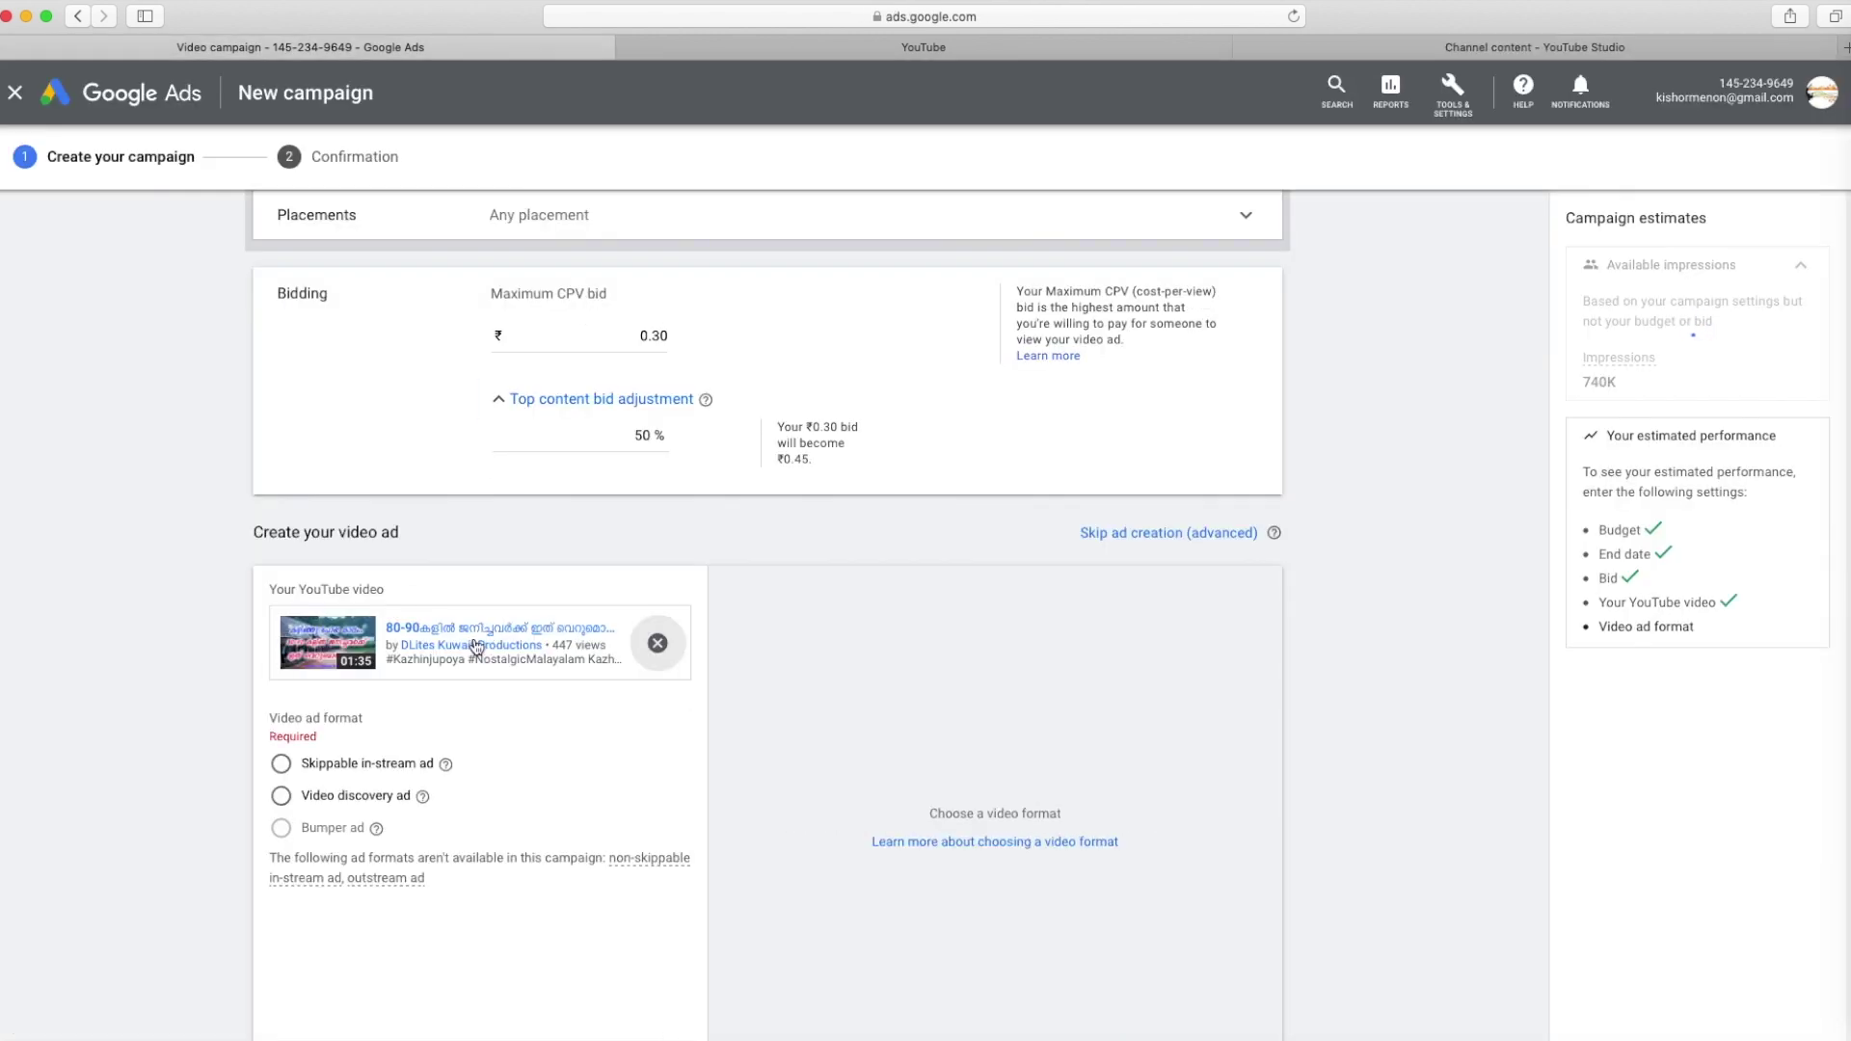
Choose the Video discovery ad format for the attached video and scroll to the headline fields
{"action": "scroll", "coordinate": [477, 635], "scroll_direction": "down", "scroll_amount": 1}
{"action": "left_click", "coordinate": [281, 720]}
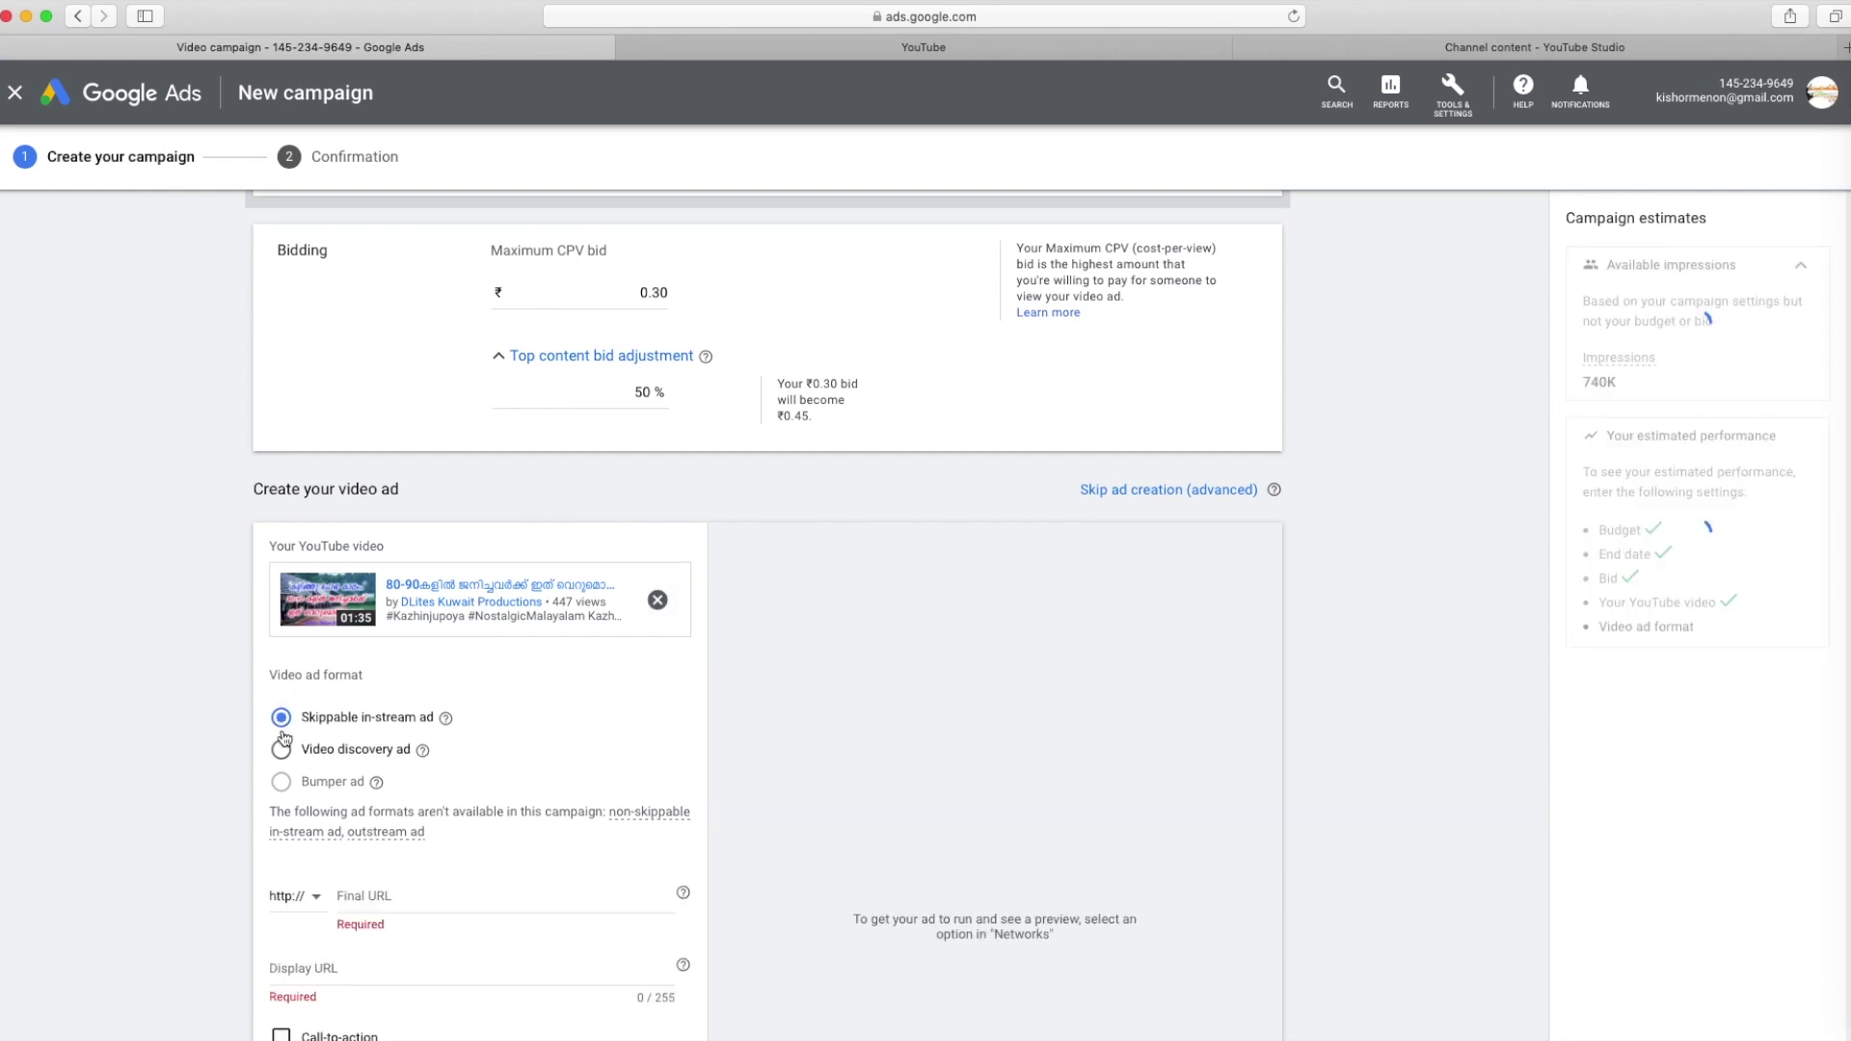
{"action": "left_click", "coordinate": [280, 751]}
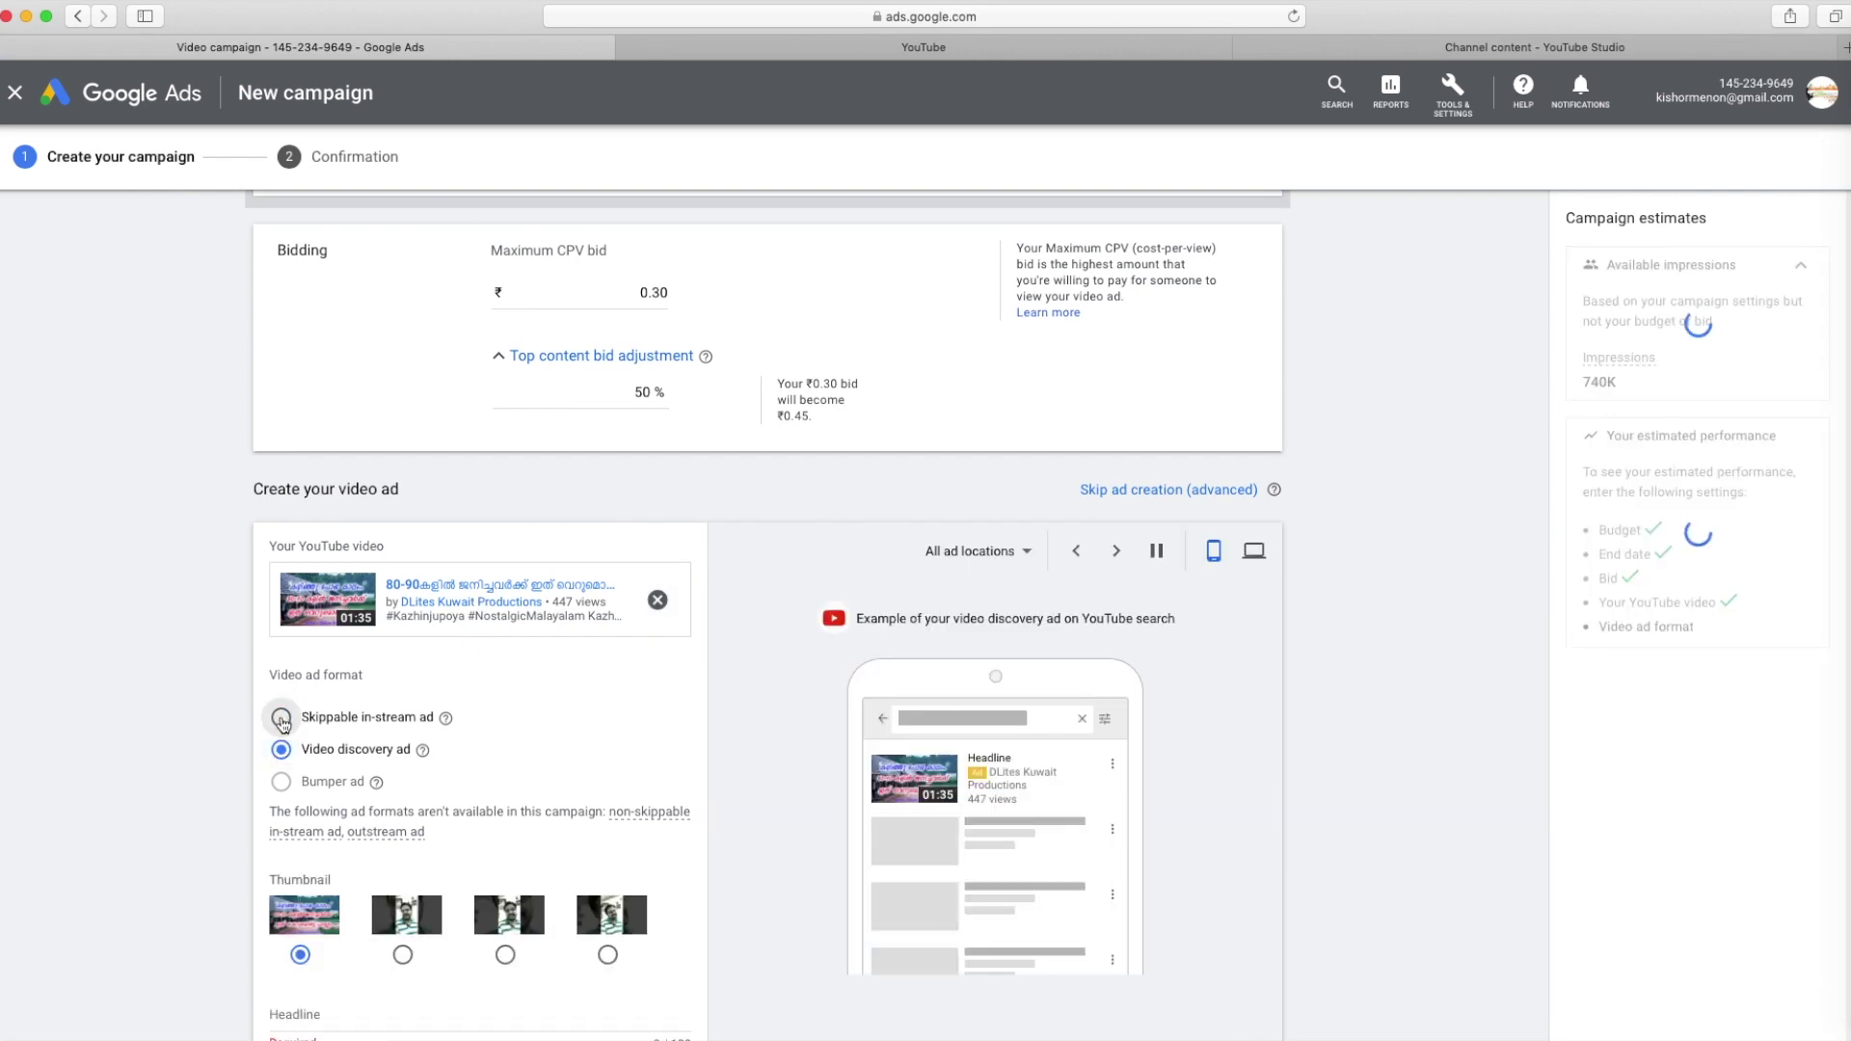
{"action": "left_click", "coordinate": [281, 717]}
{"action": "left_click", "coordinate": [281, 750]}
{"action": "scroll", "coordinate": [467, 709], "scroll_direction": "down", "scroll_amount": 3}
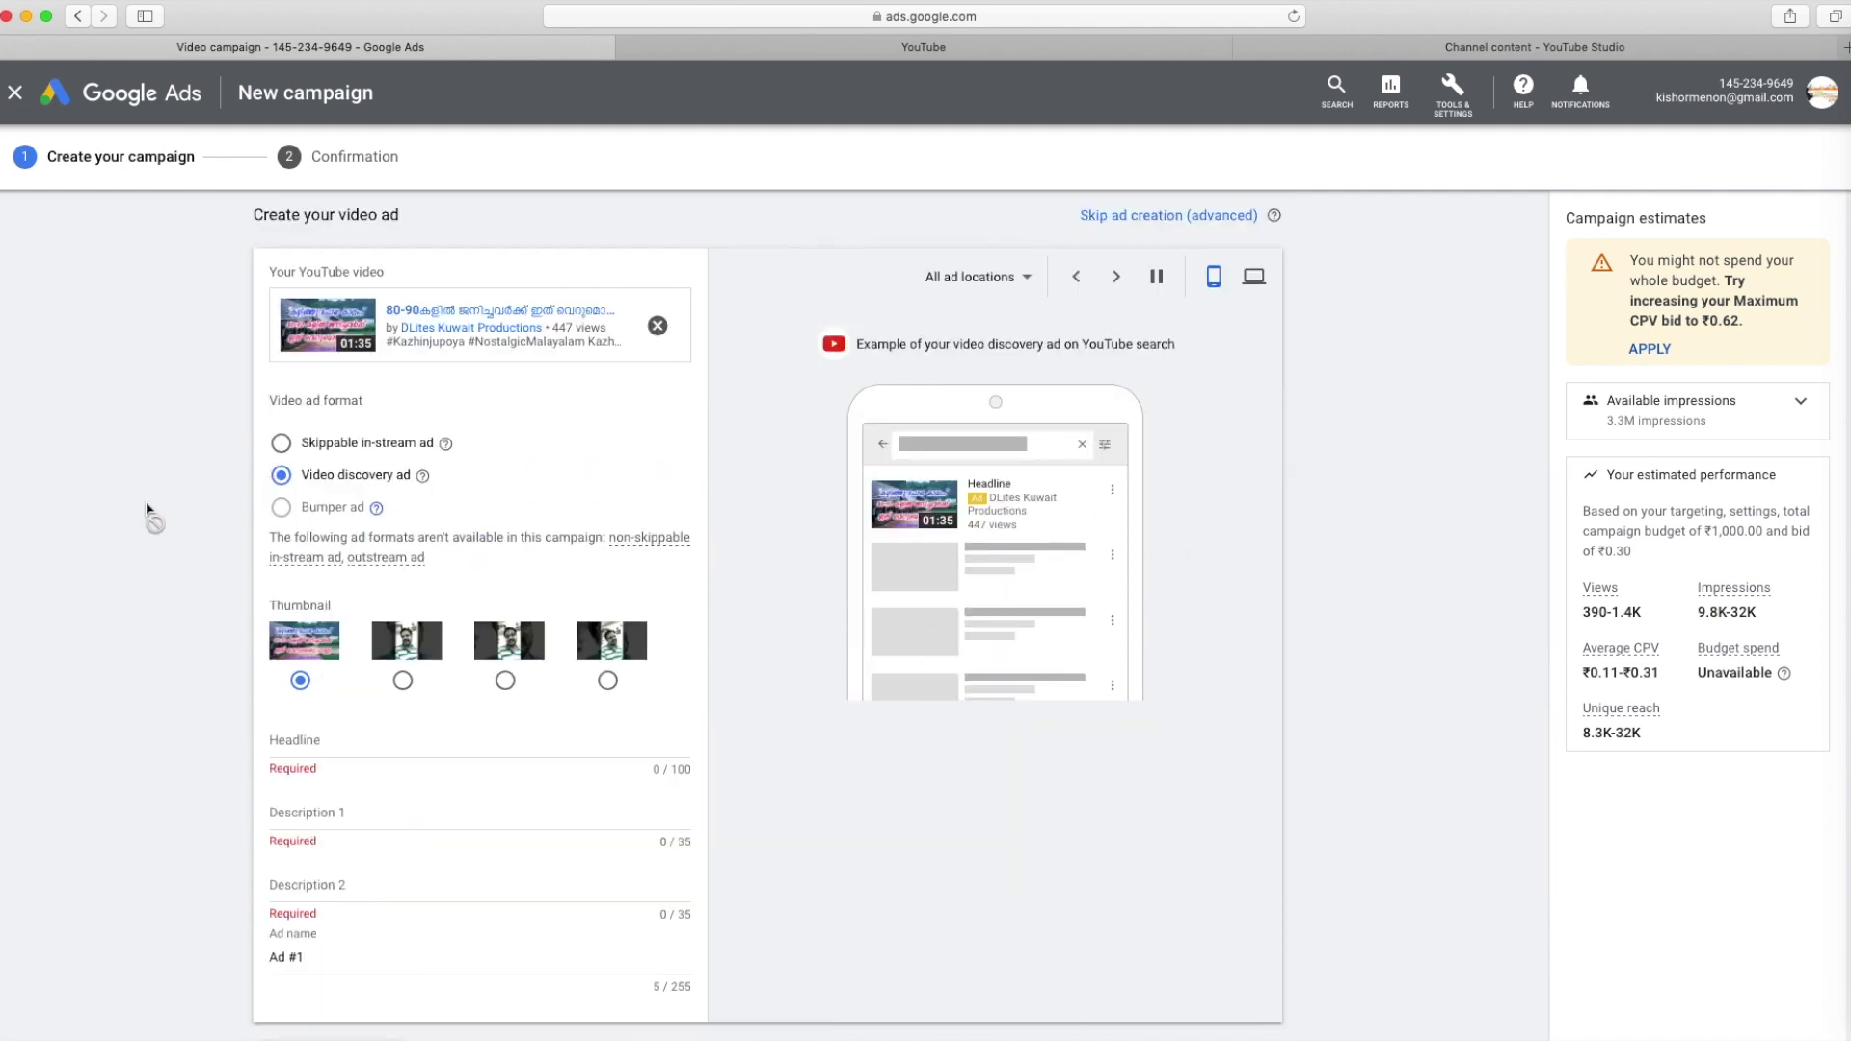
{"action": "scroll", "coordinate": [279, 638], "scroll_direction": "down", "scroll_amount": 2}
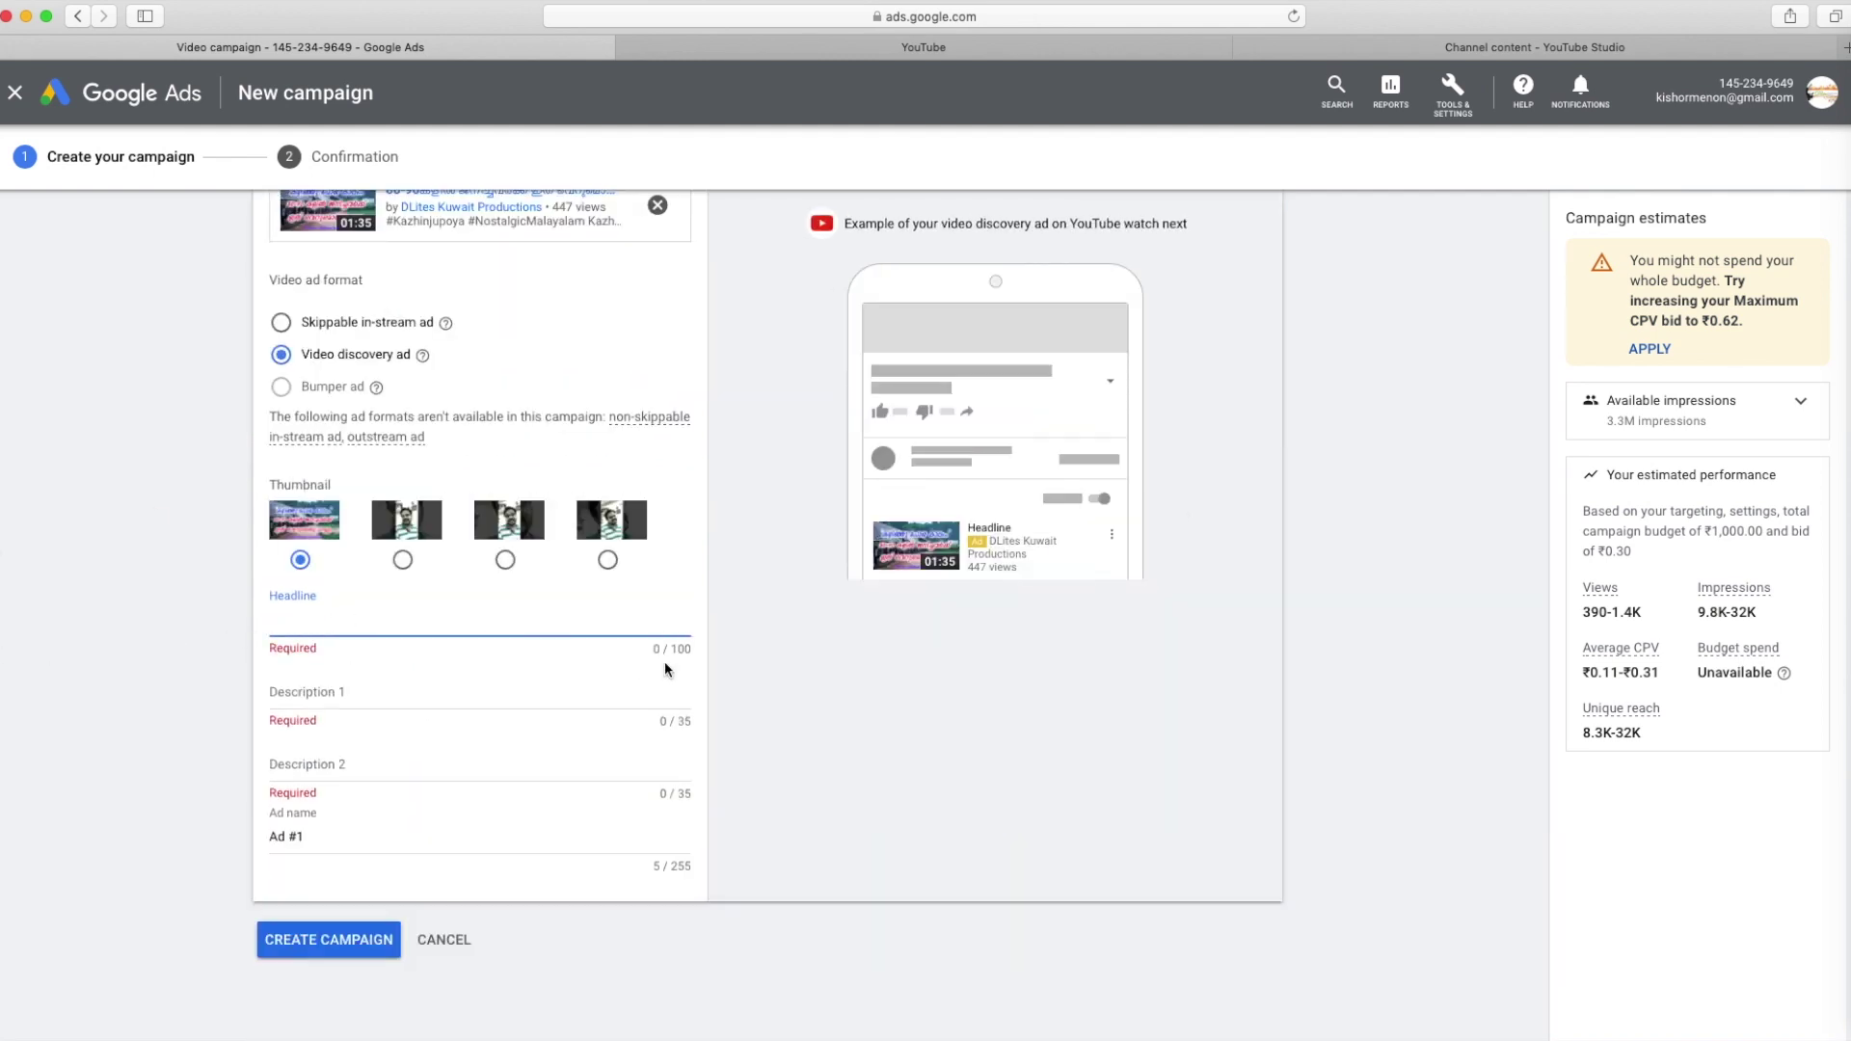
{"action": "scroll", "coordinate": [567, 667], "scroll_direction": "up", "scroll_amount": 1}
Enter headline 'Nostalgic Song', descriptions 'Kazhinju Poya Kalam' and 'Status', and ad name 'Kazhinju Poya Kalam'
{"action": "type", "text": "No"}
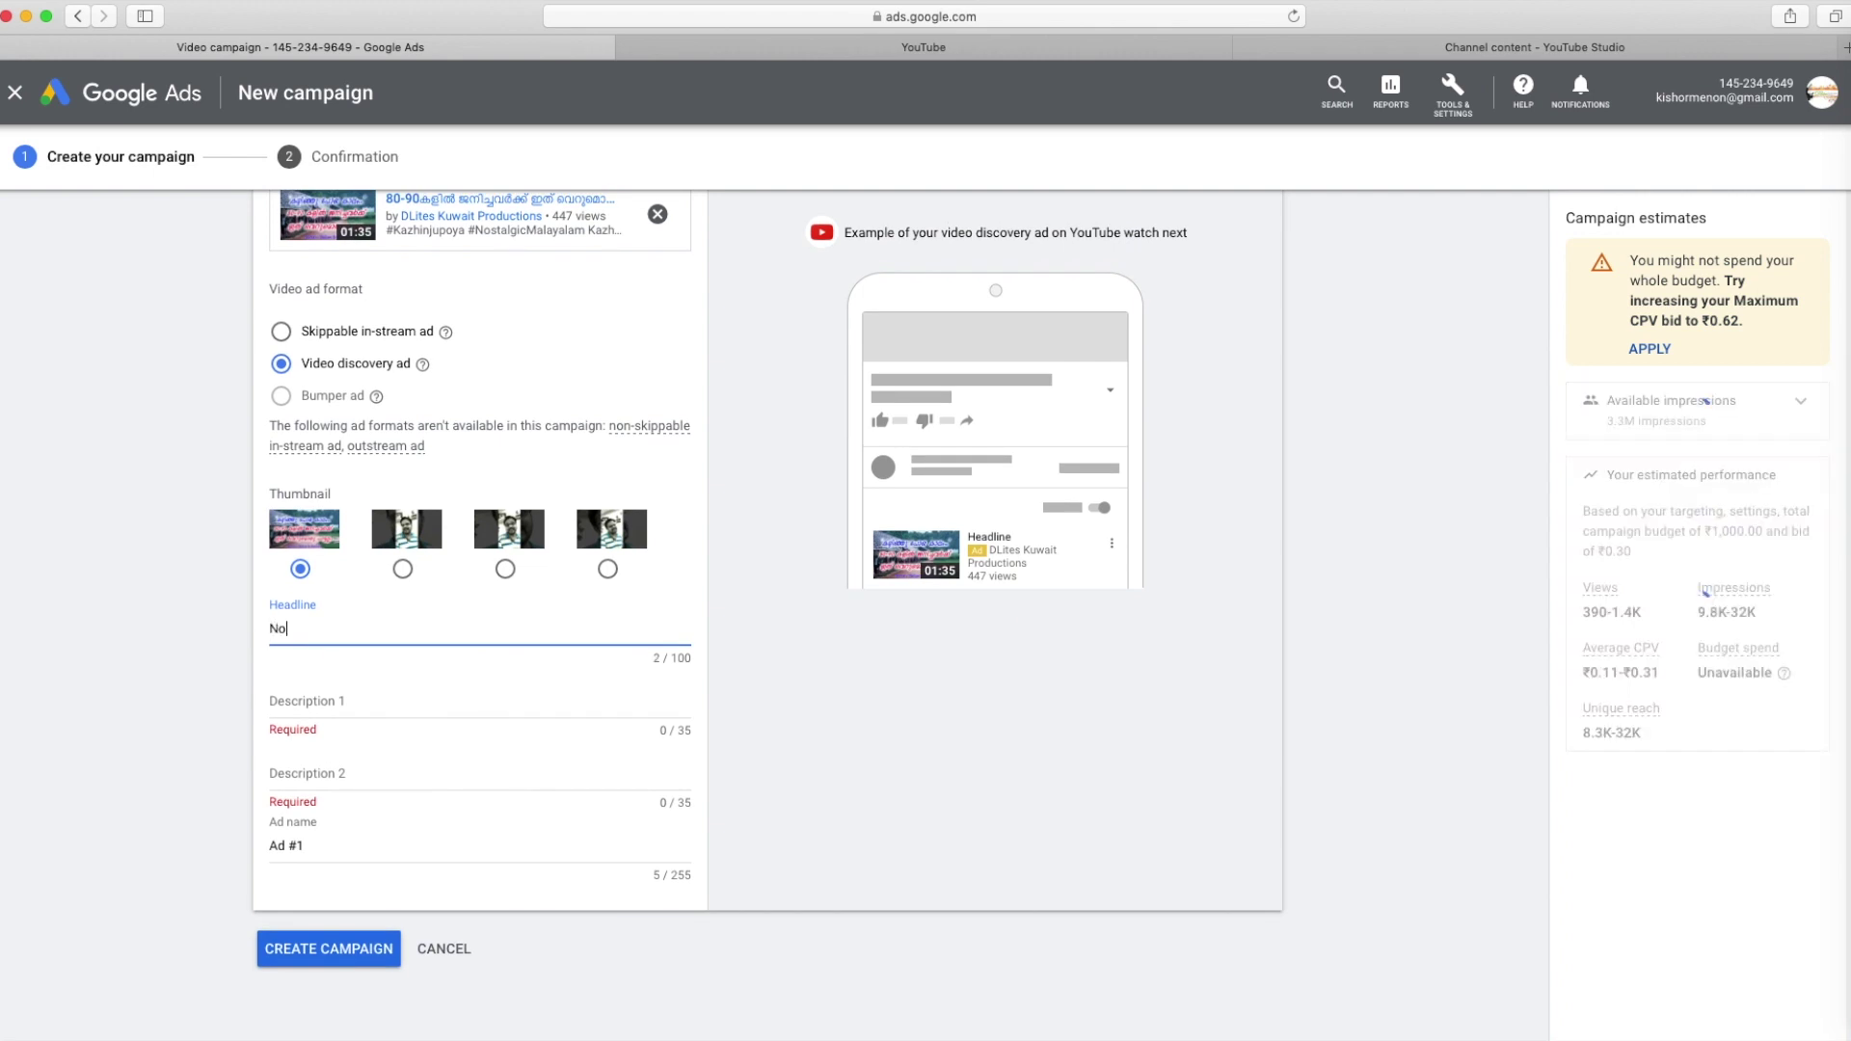
{"action": "type", "text": "stalgic Song"}
{"action": "key", "text": "Tab"}
{"action": "type", "text": "Ka"}
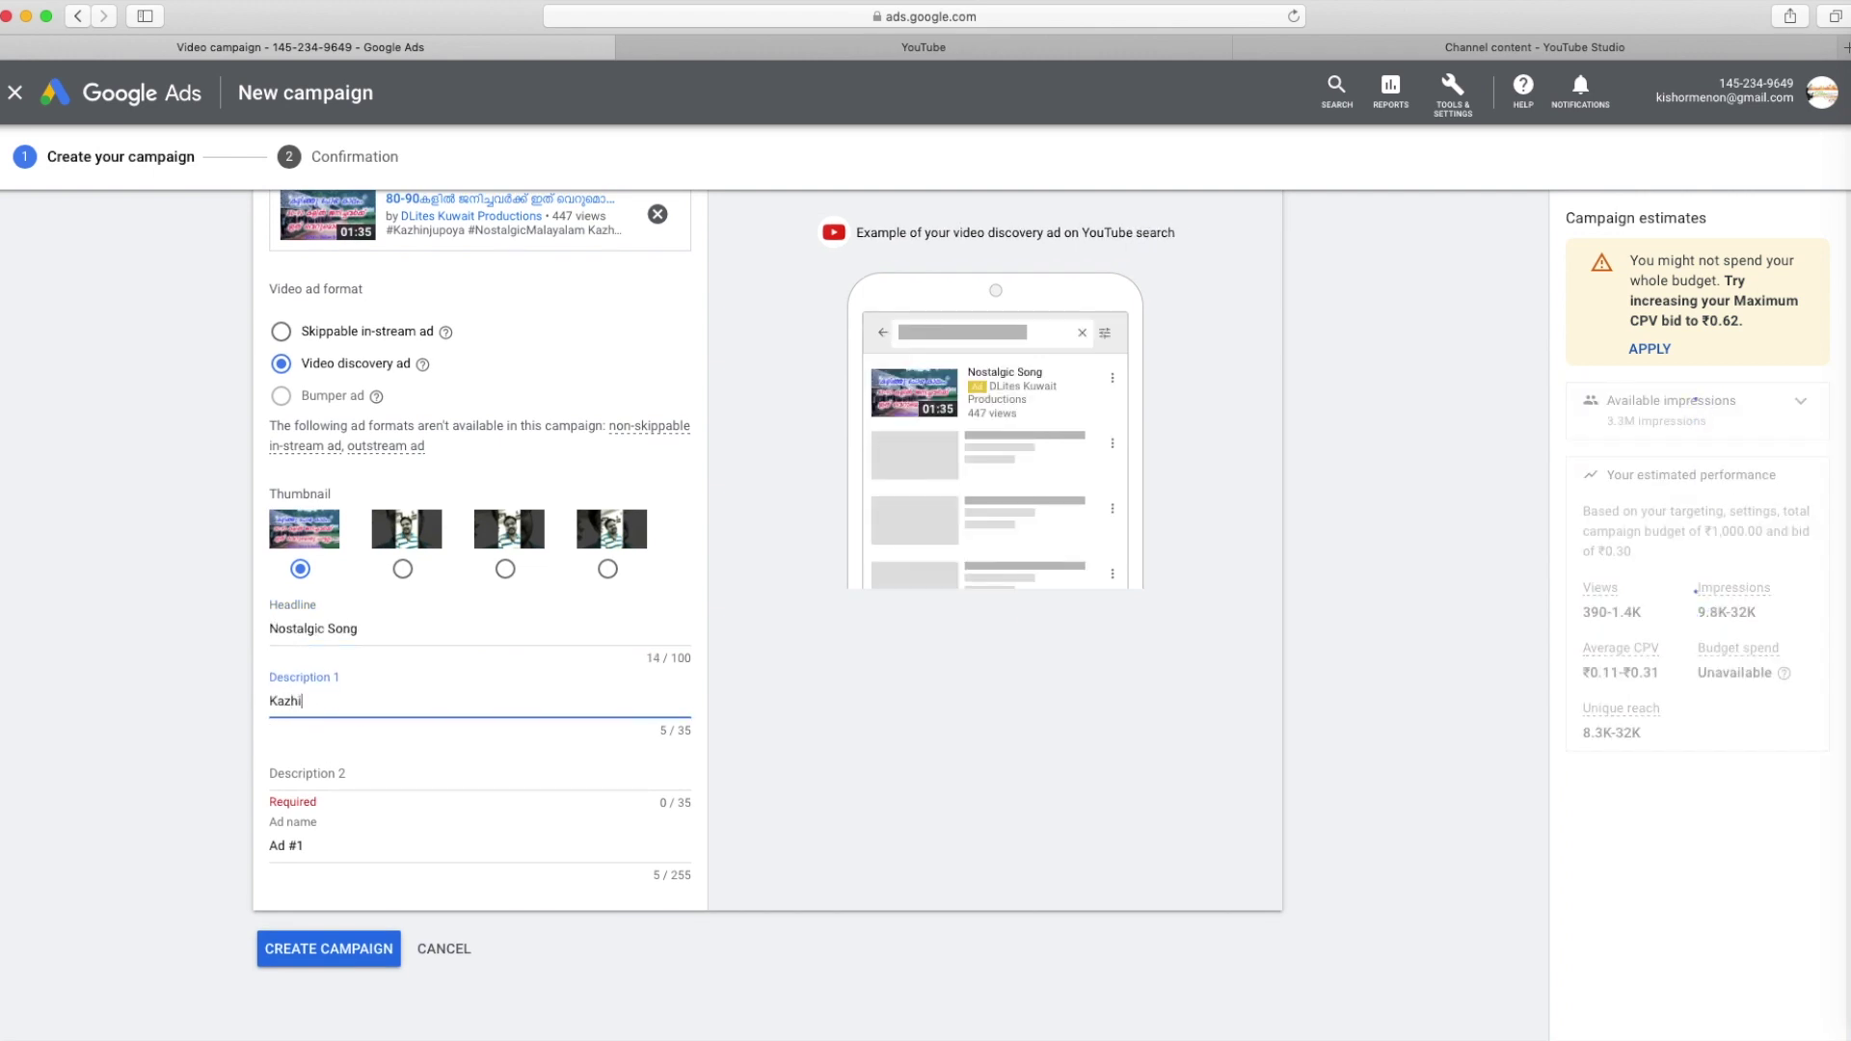
{"action": "type", "text": "zhinju Poya Kalam"}
{"action": "key", "text": "Tab"}
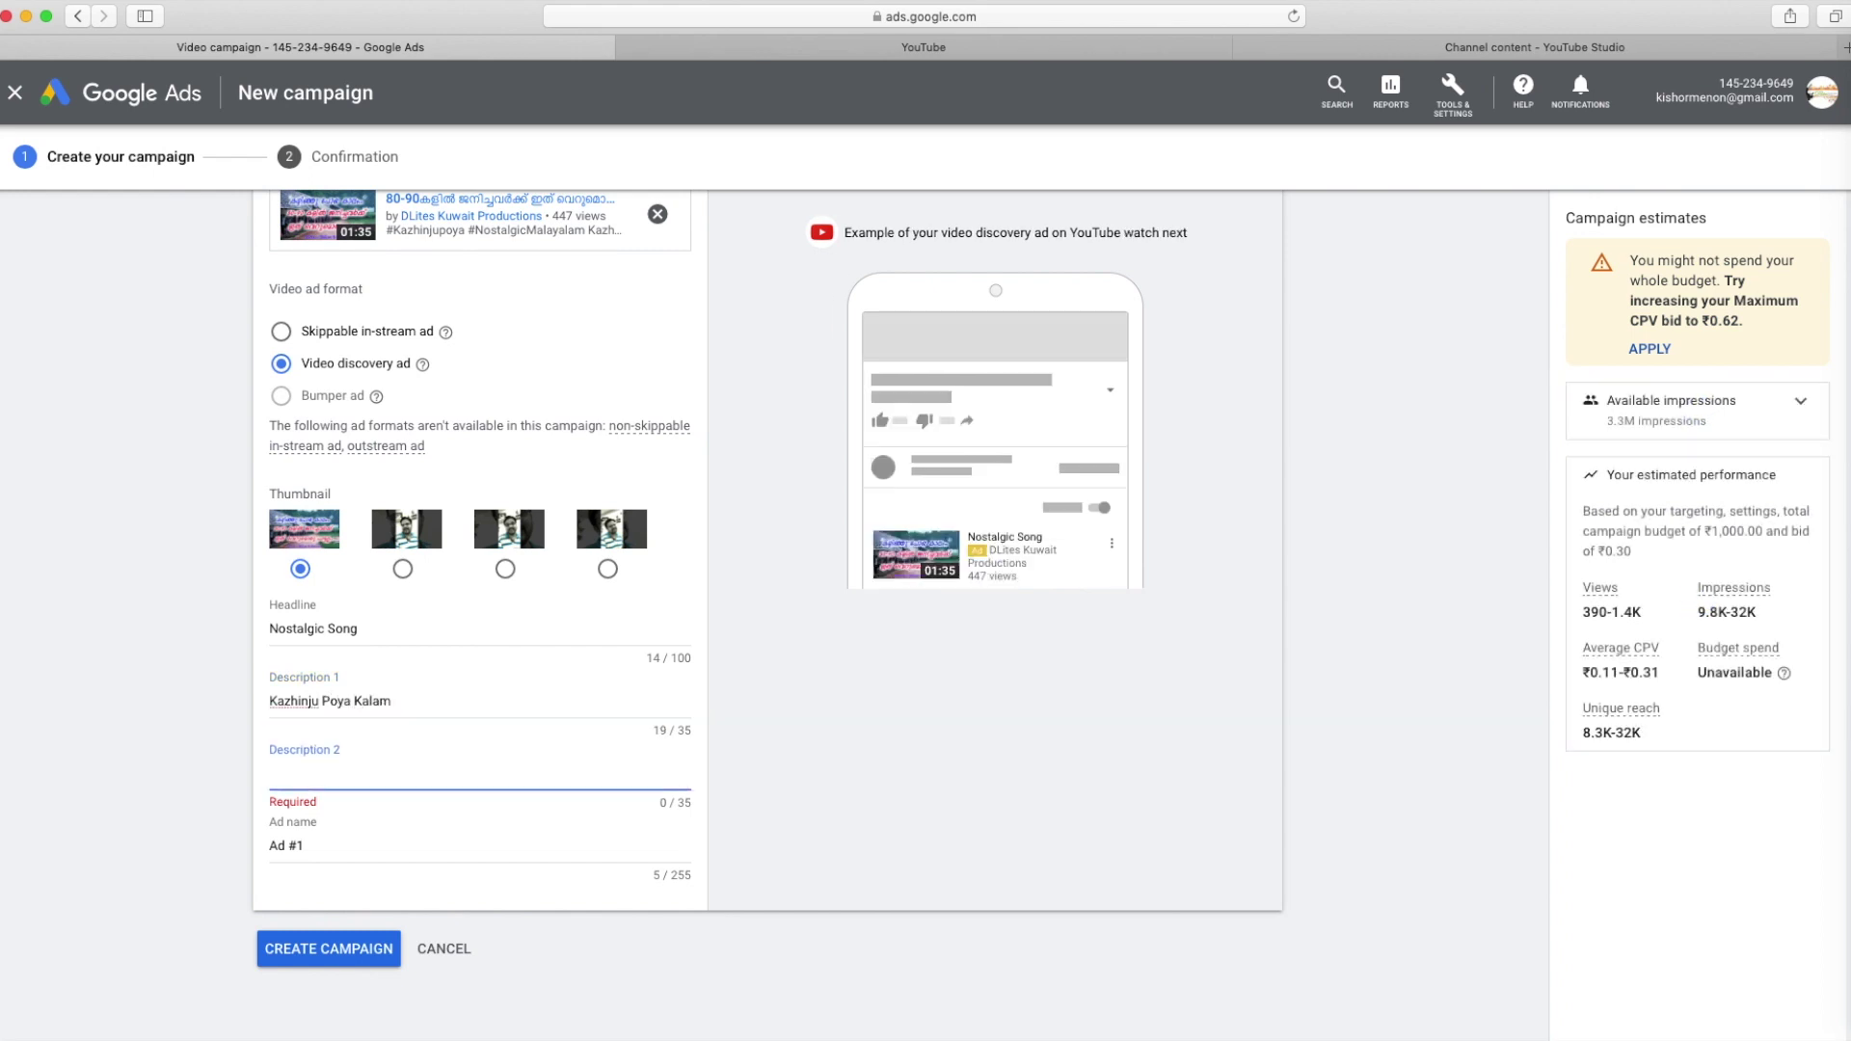
{"action": "type", "text": "Status"}
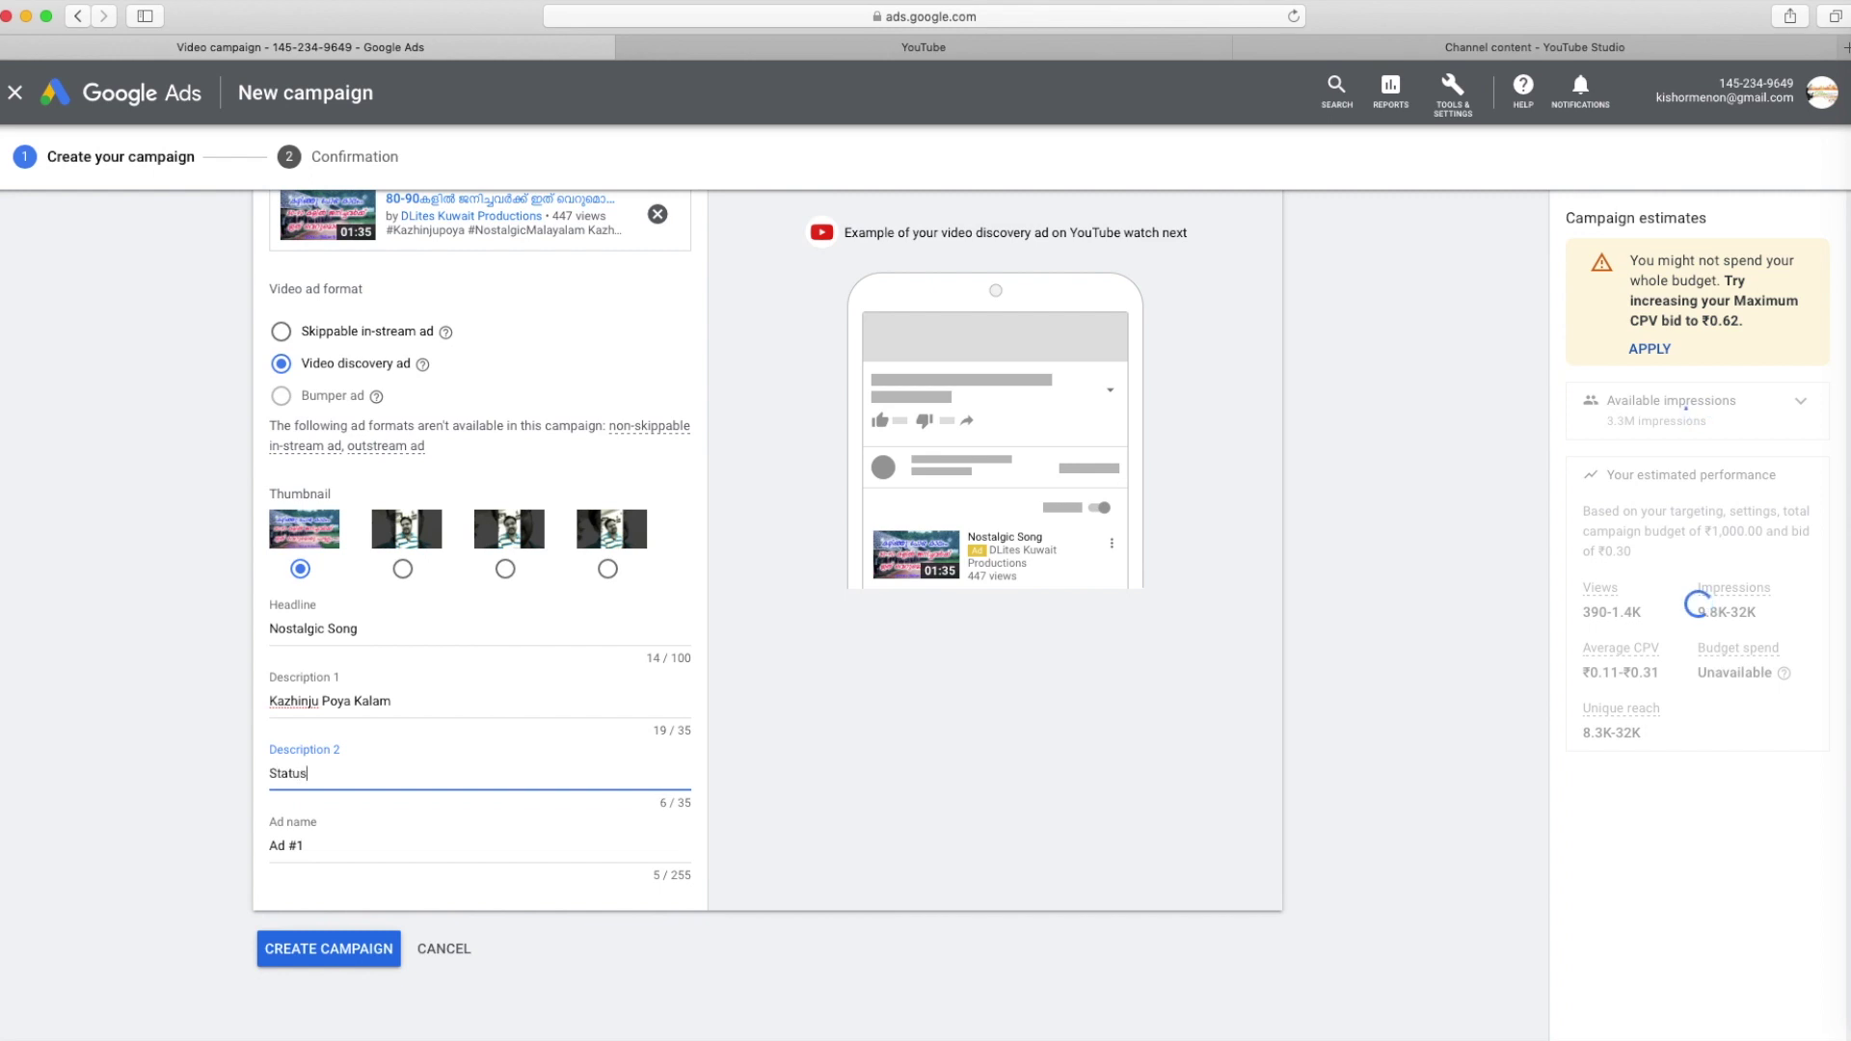
{"action": "key", "text": "Tab"}
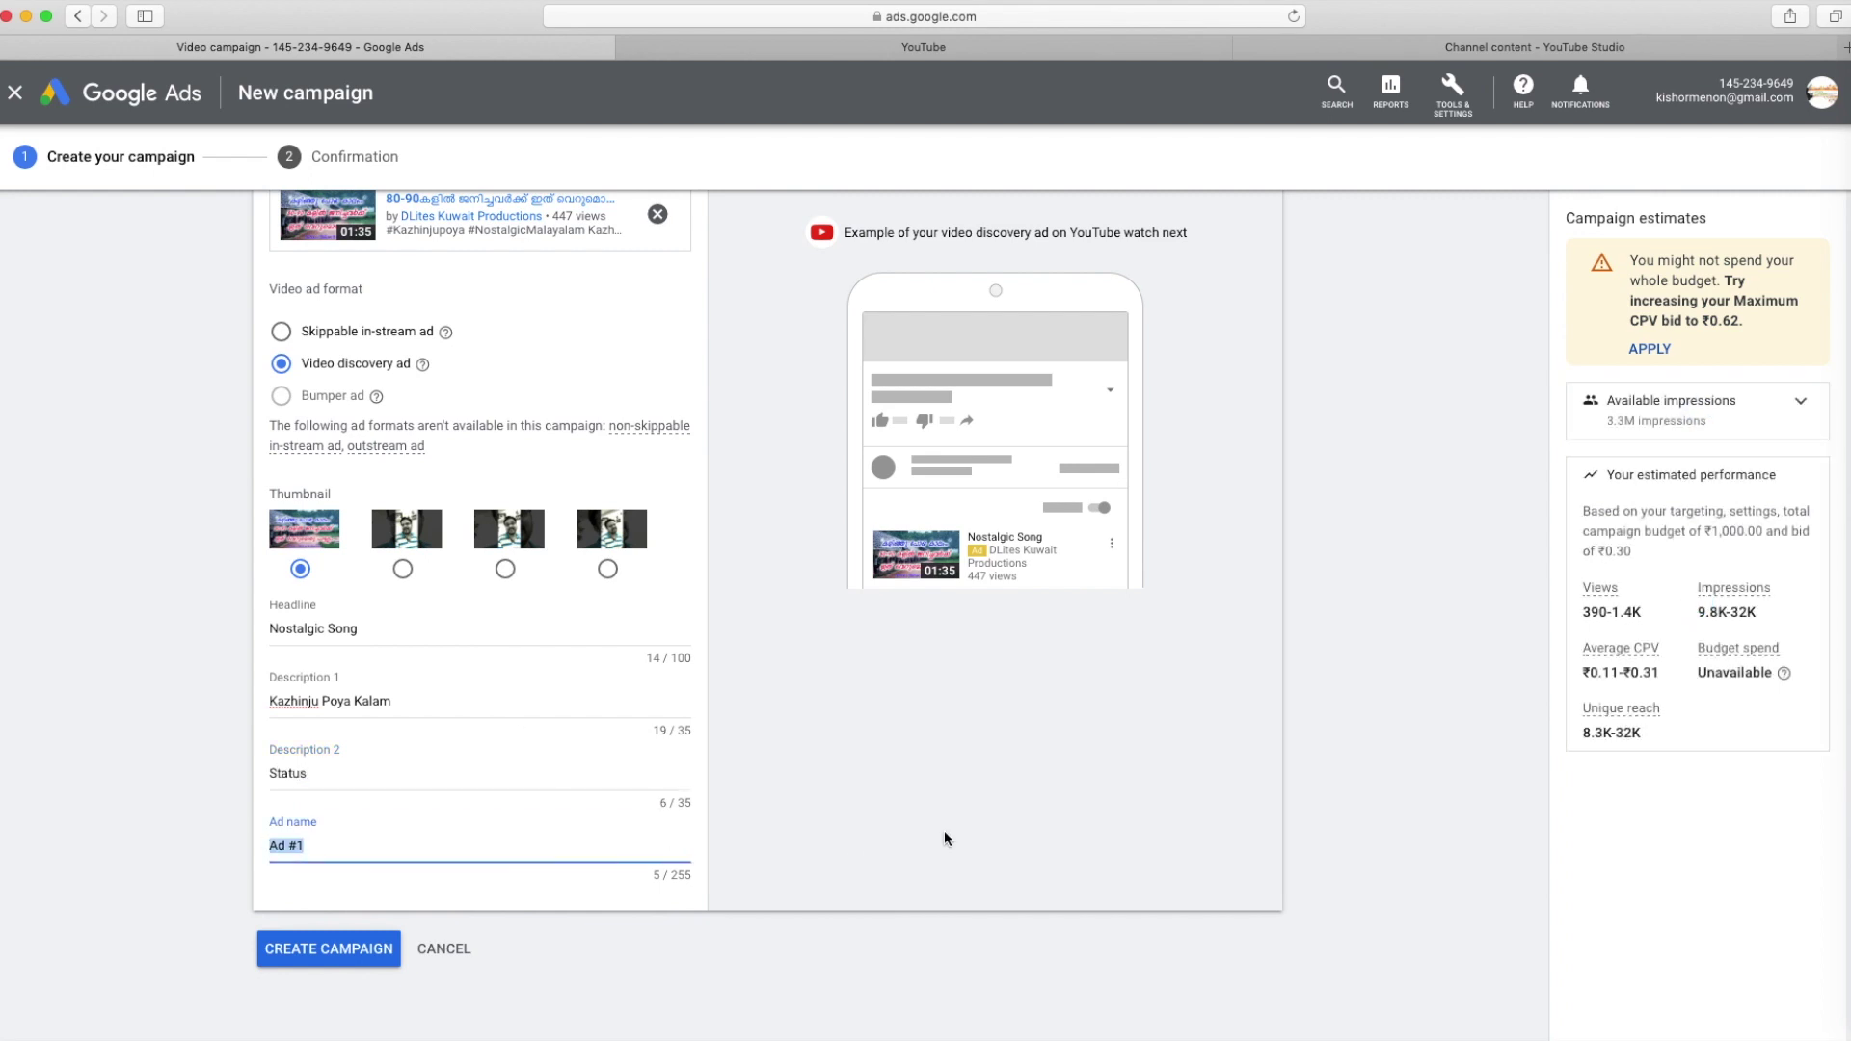
{"action": "type", "text": "Kazhinju "}
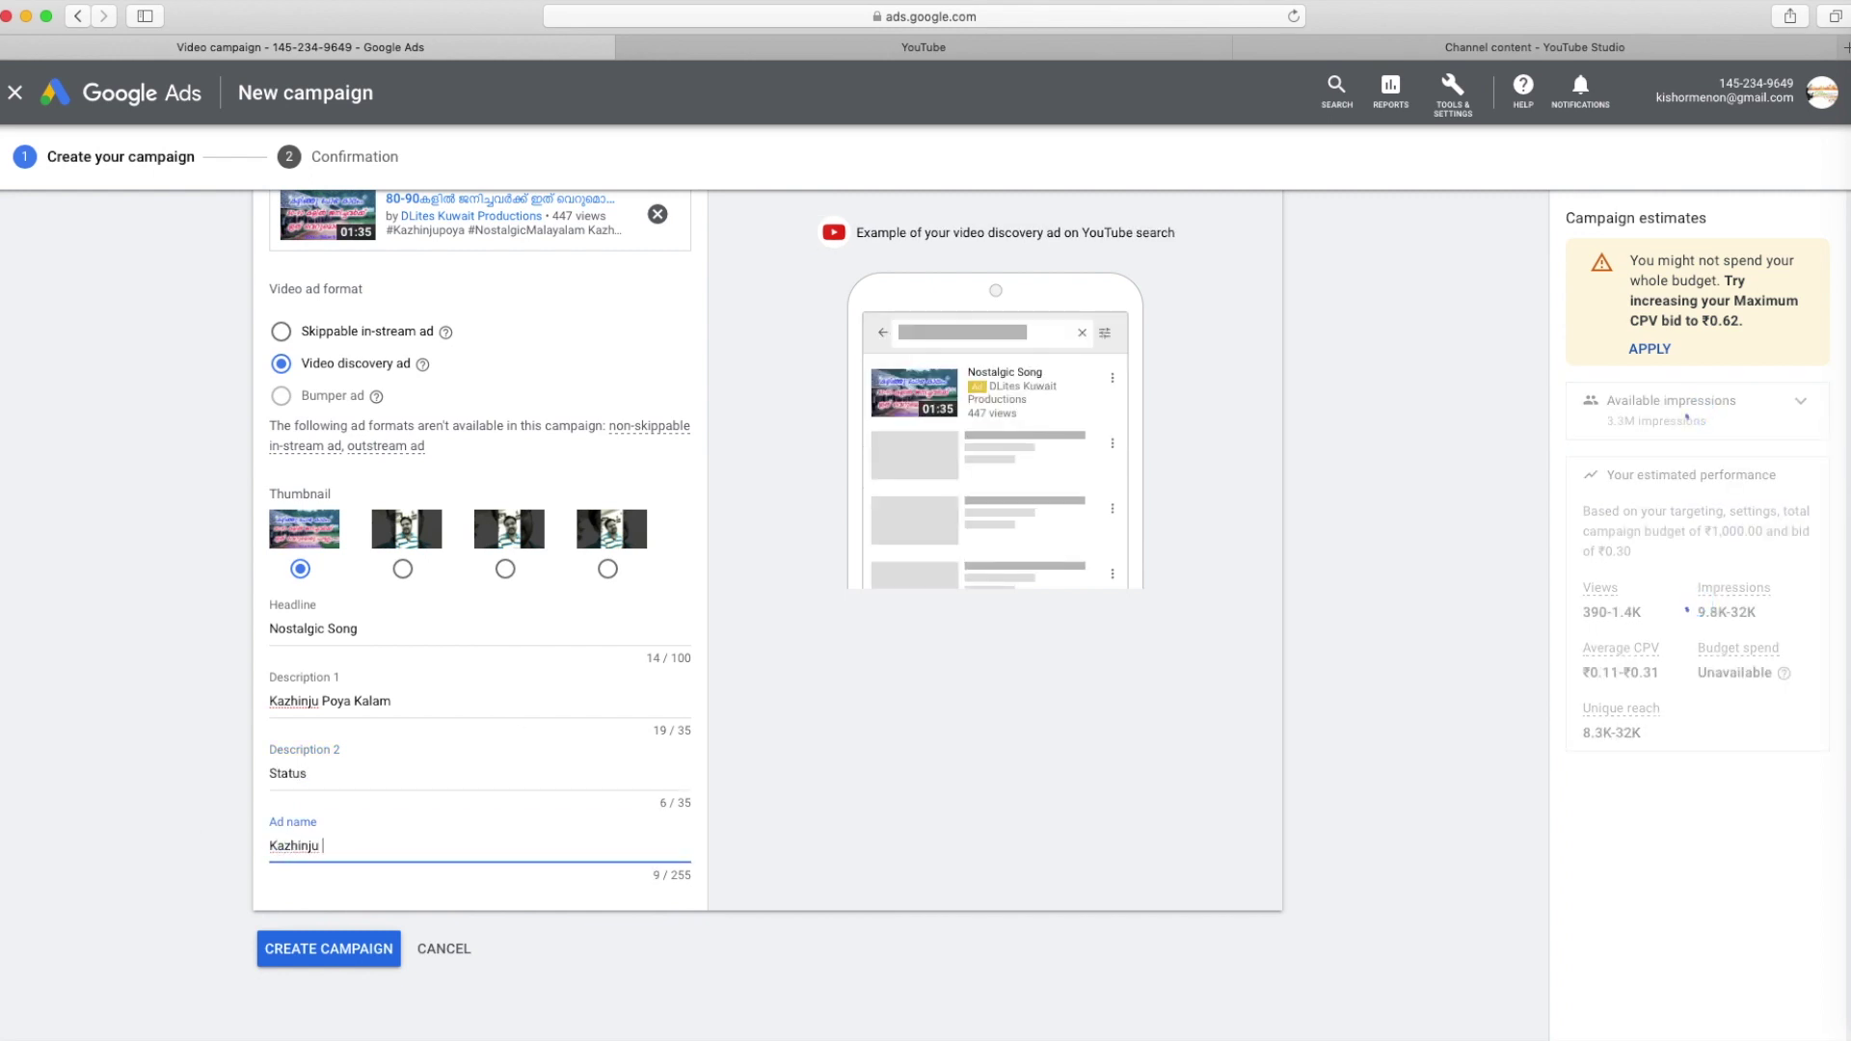
{"action": "type", "text": "Poya Kalam"}
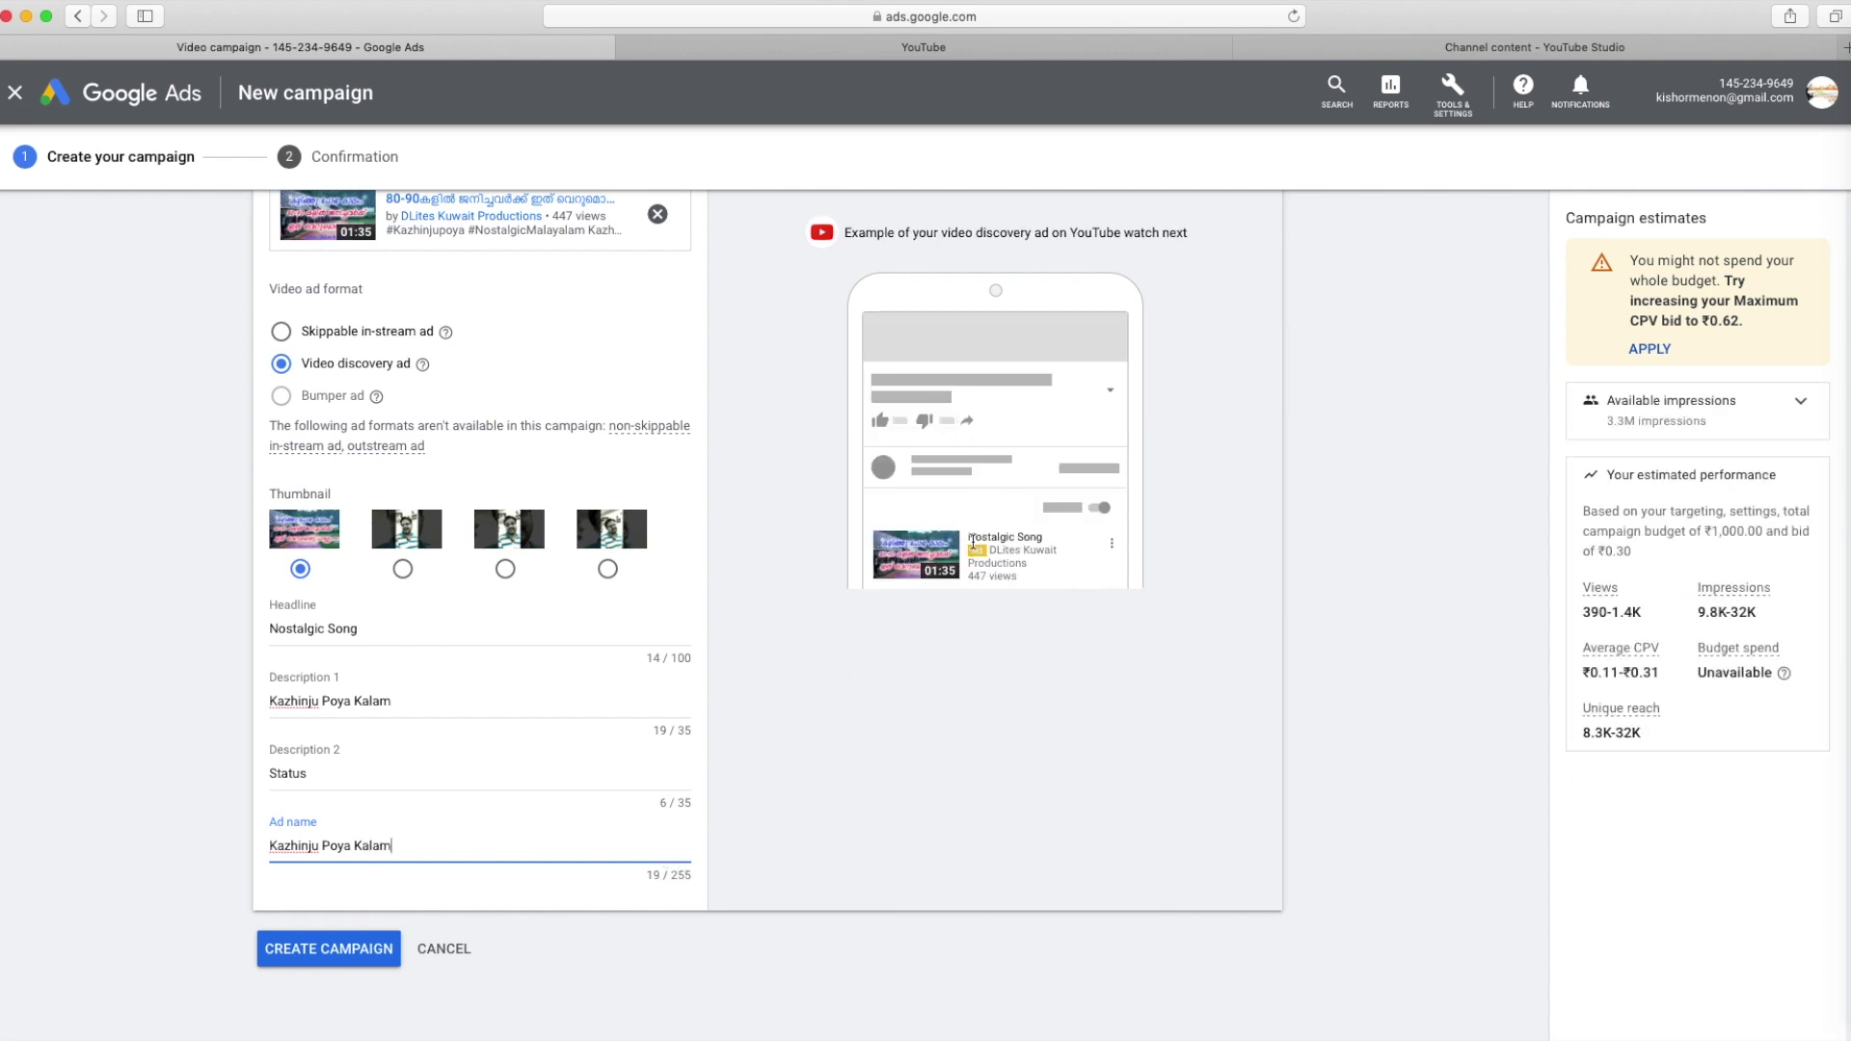
{"action": "left_click_drag", "start_coordinate": [988, 536], "coordinate": [1067, 560]}
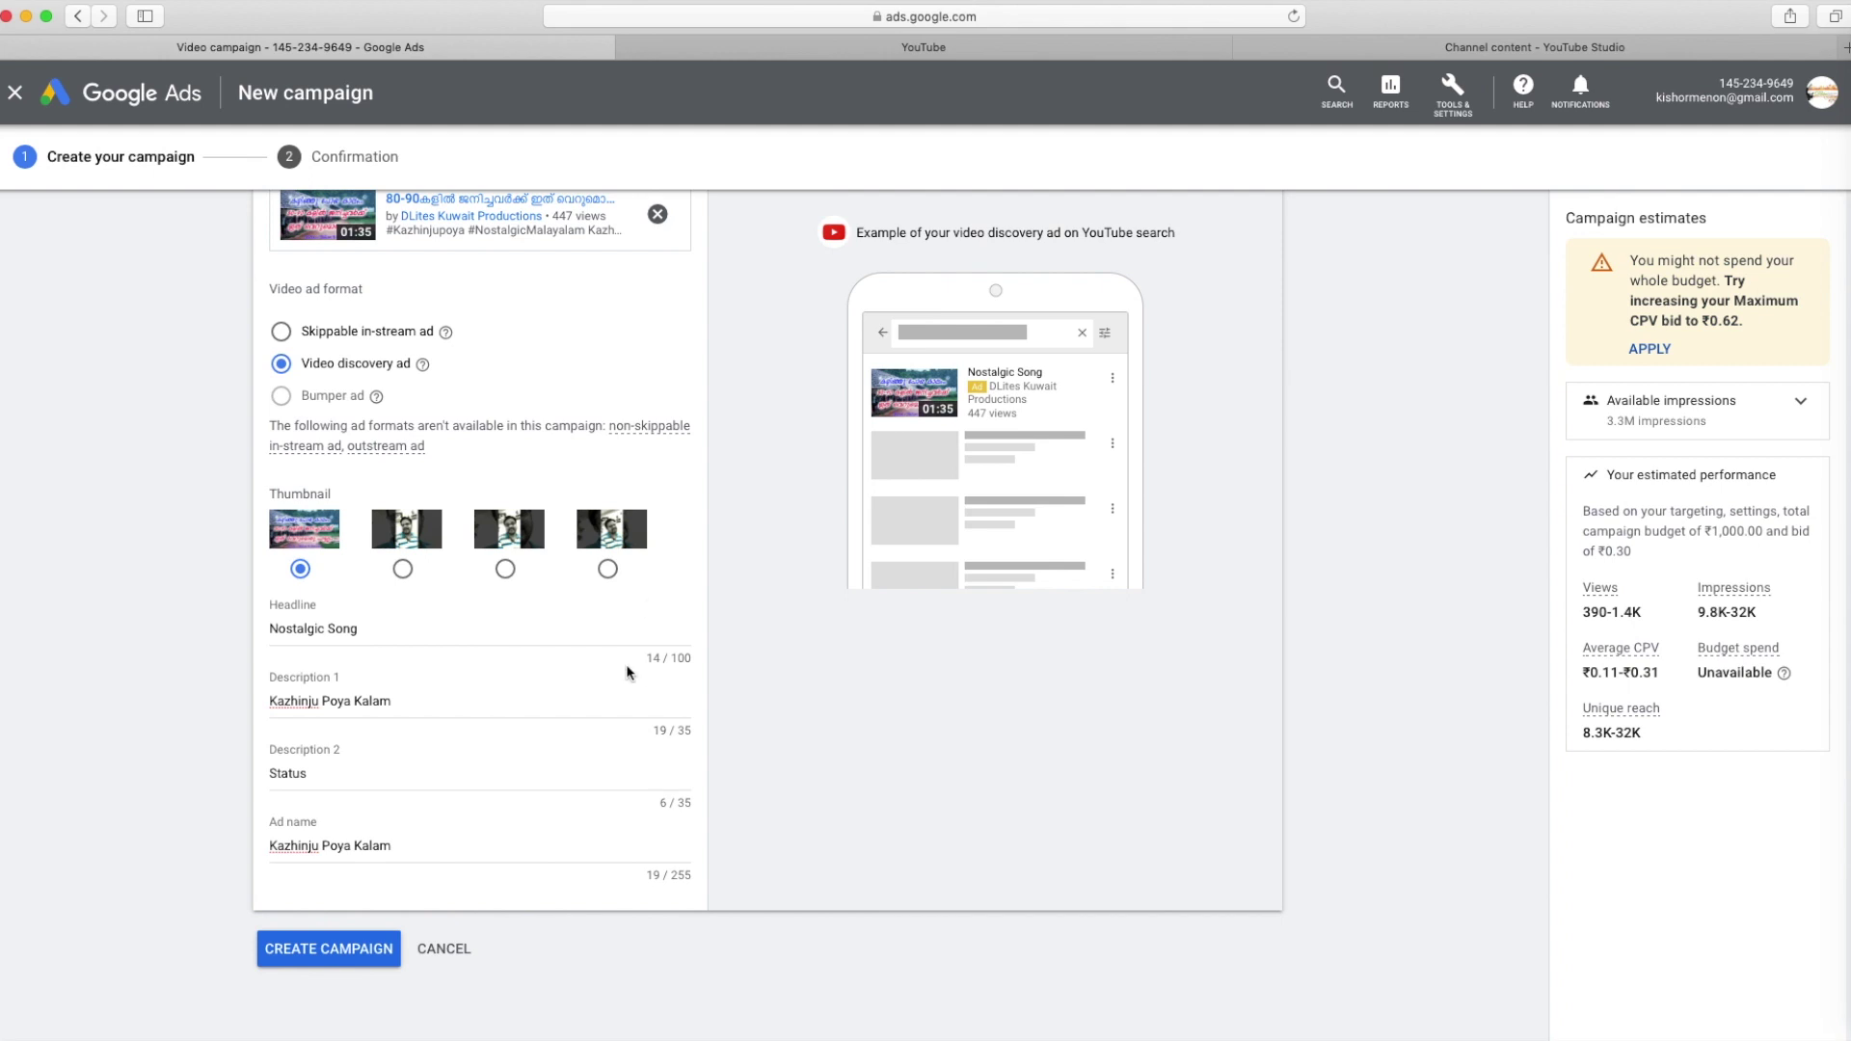
Create the Video Song campaign, review its summary, and continue into the campaign
{"action": "left_click", "coordinate": [333, 950]}
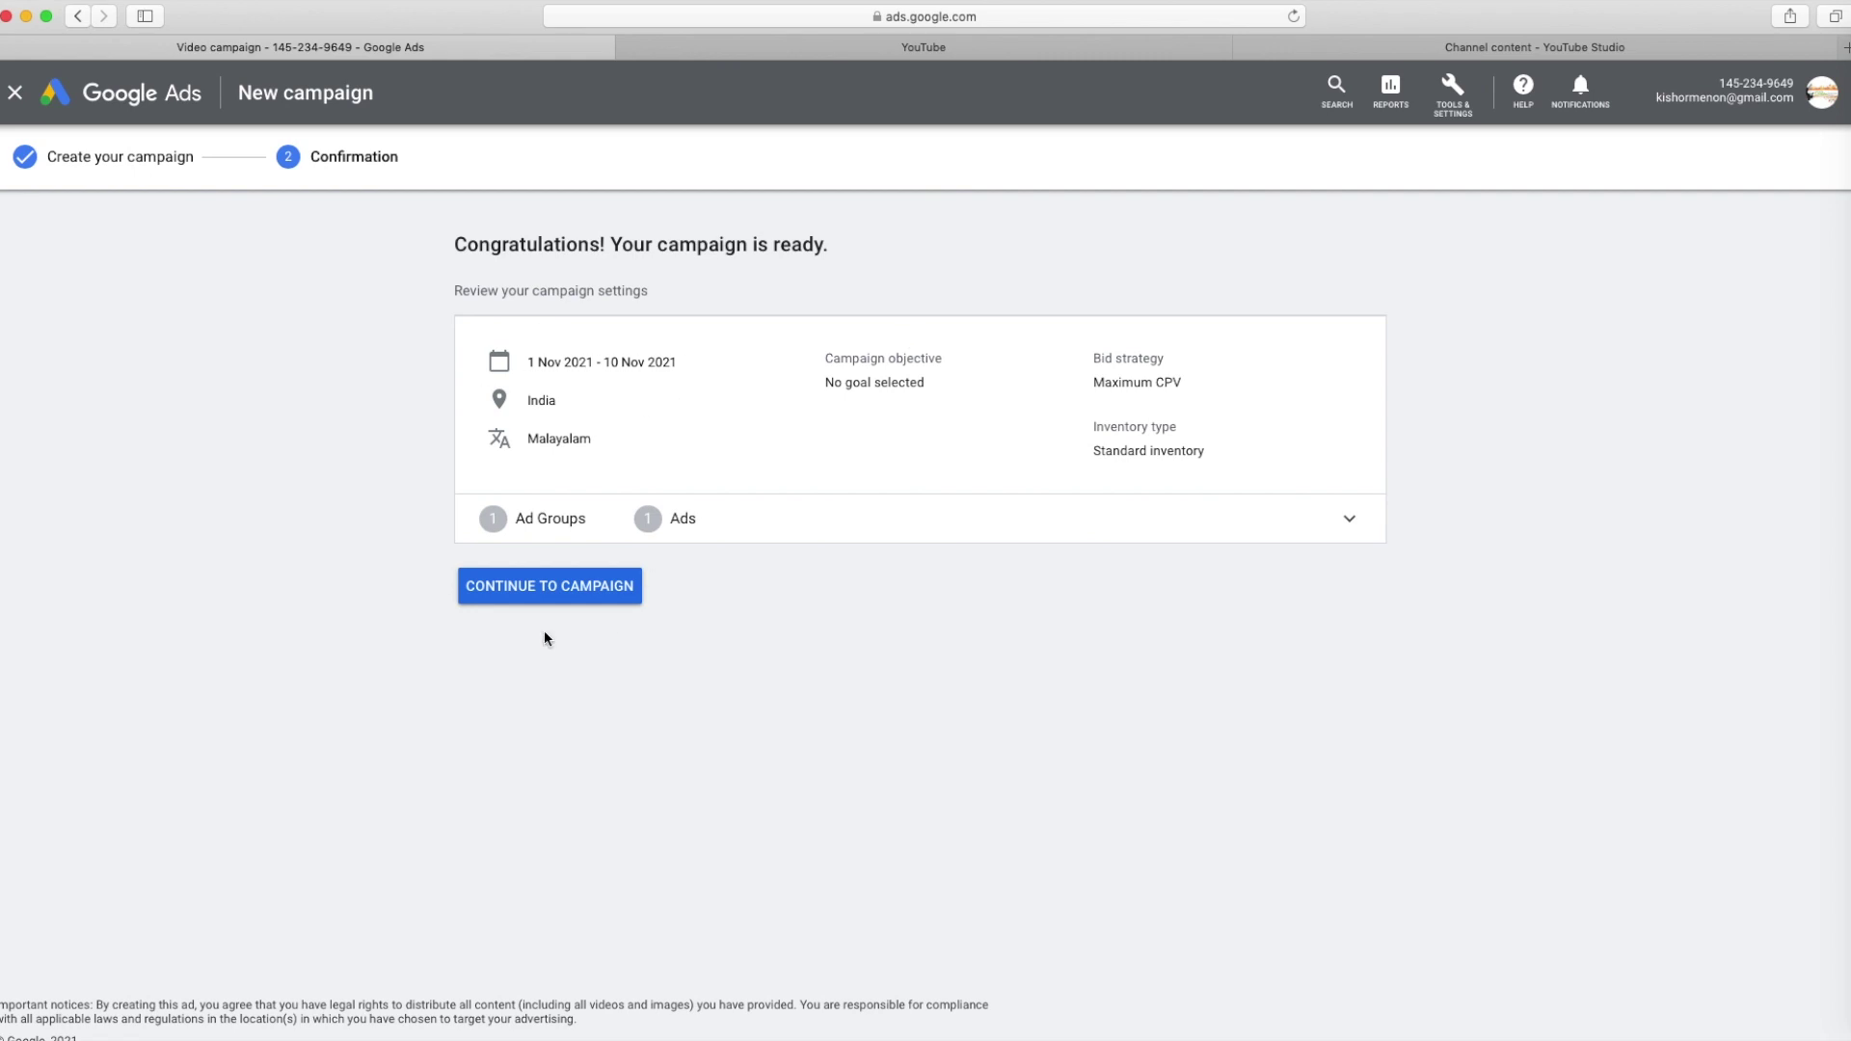
{"action": "left_click_drag", "start_coordinate": [455, 244], "coordinate": [1125, 401]}
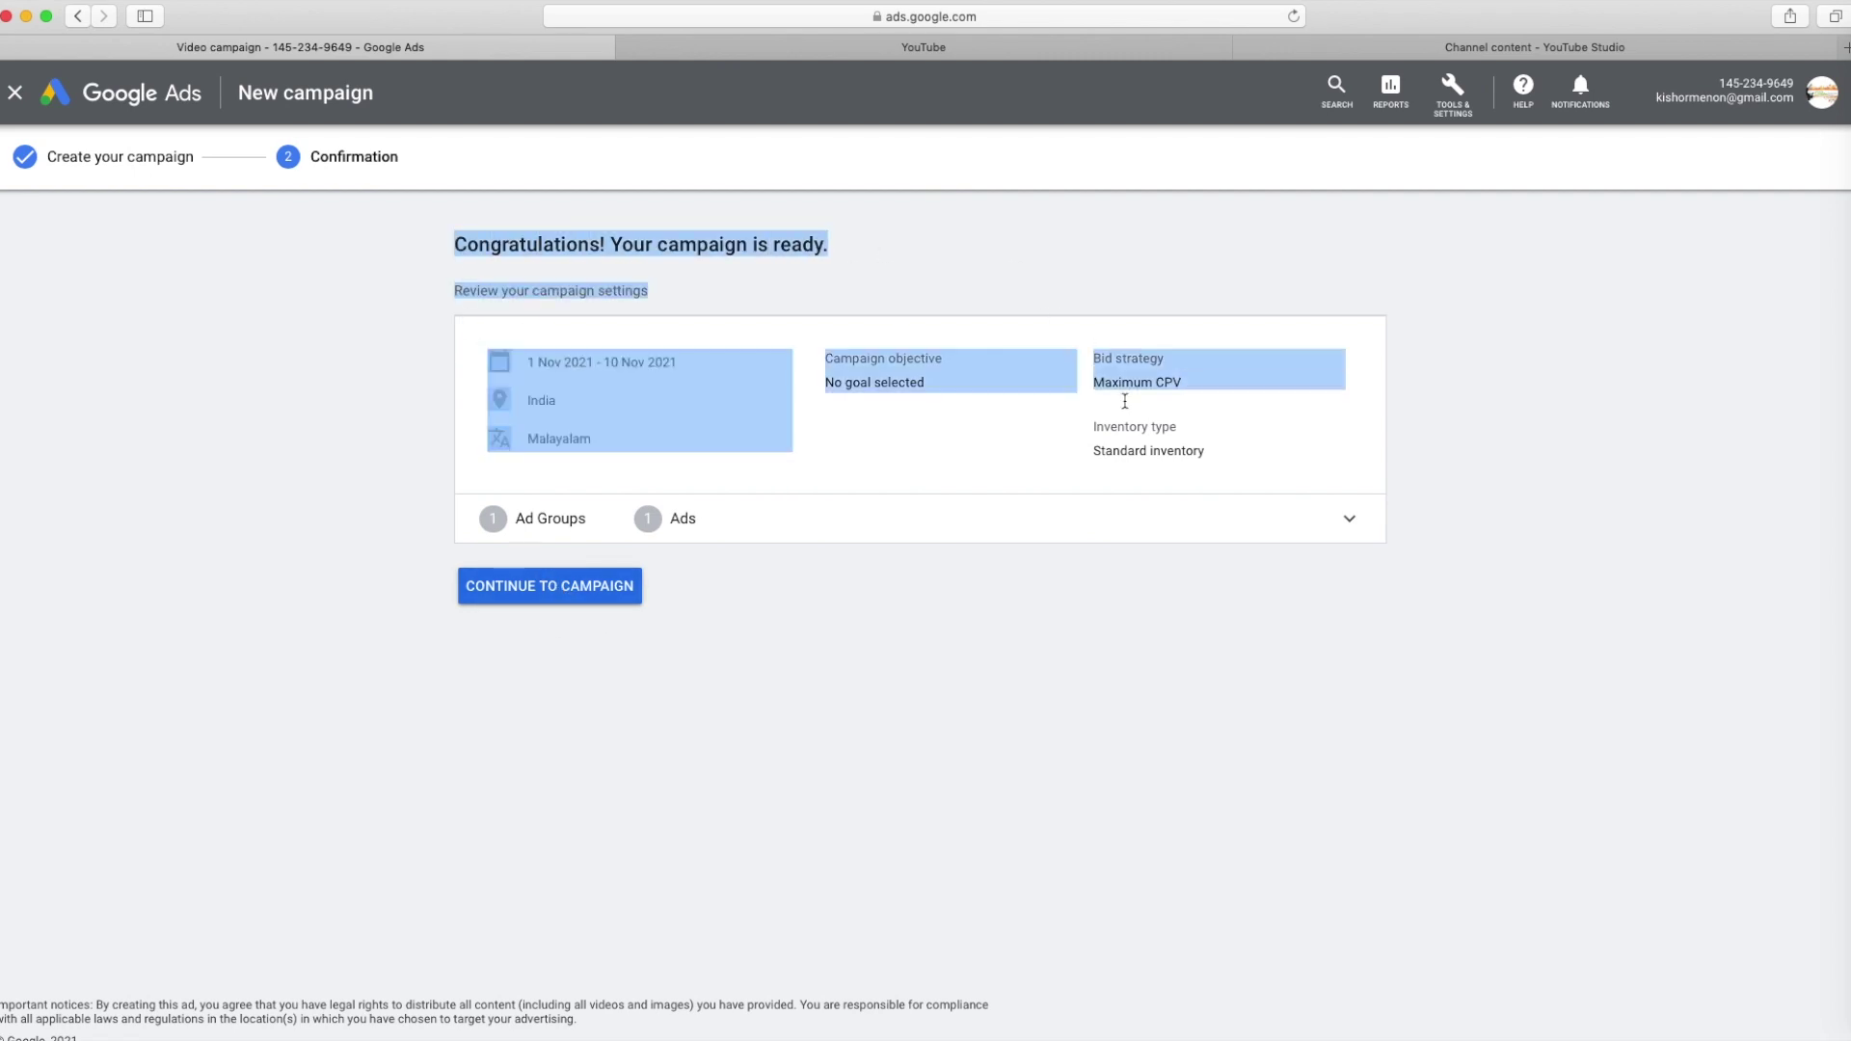
{"action": "left_click", "coordinate": [598, 599]}
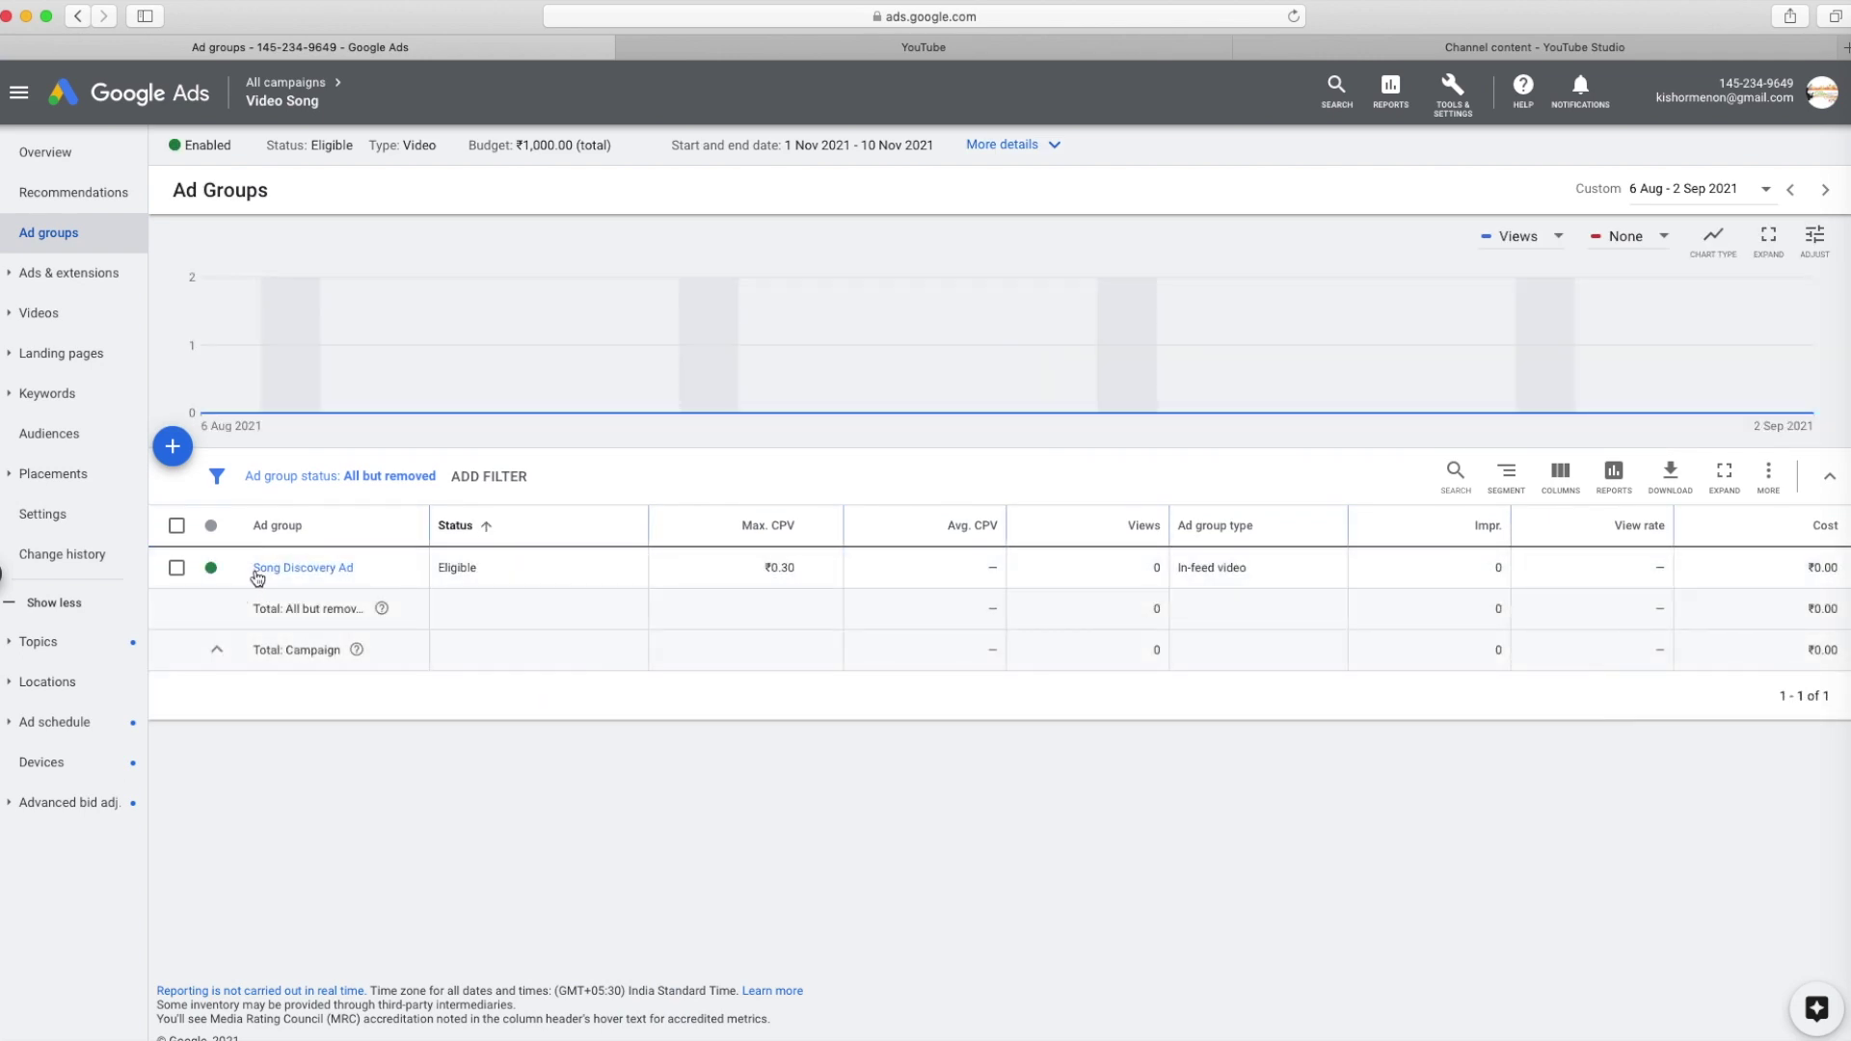
Open the Song Discovery Ad ad group and check the ad's Pending review status
{"action": "left_click_drag", "start_coordinate": [253, 568], "coordinate": [371, 575]}
{"action": "left_click", "coordinate": [296, 572]}
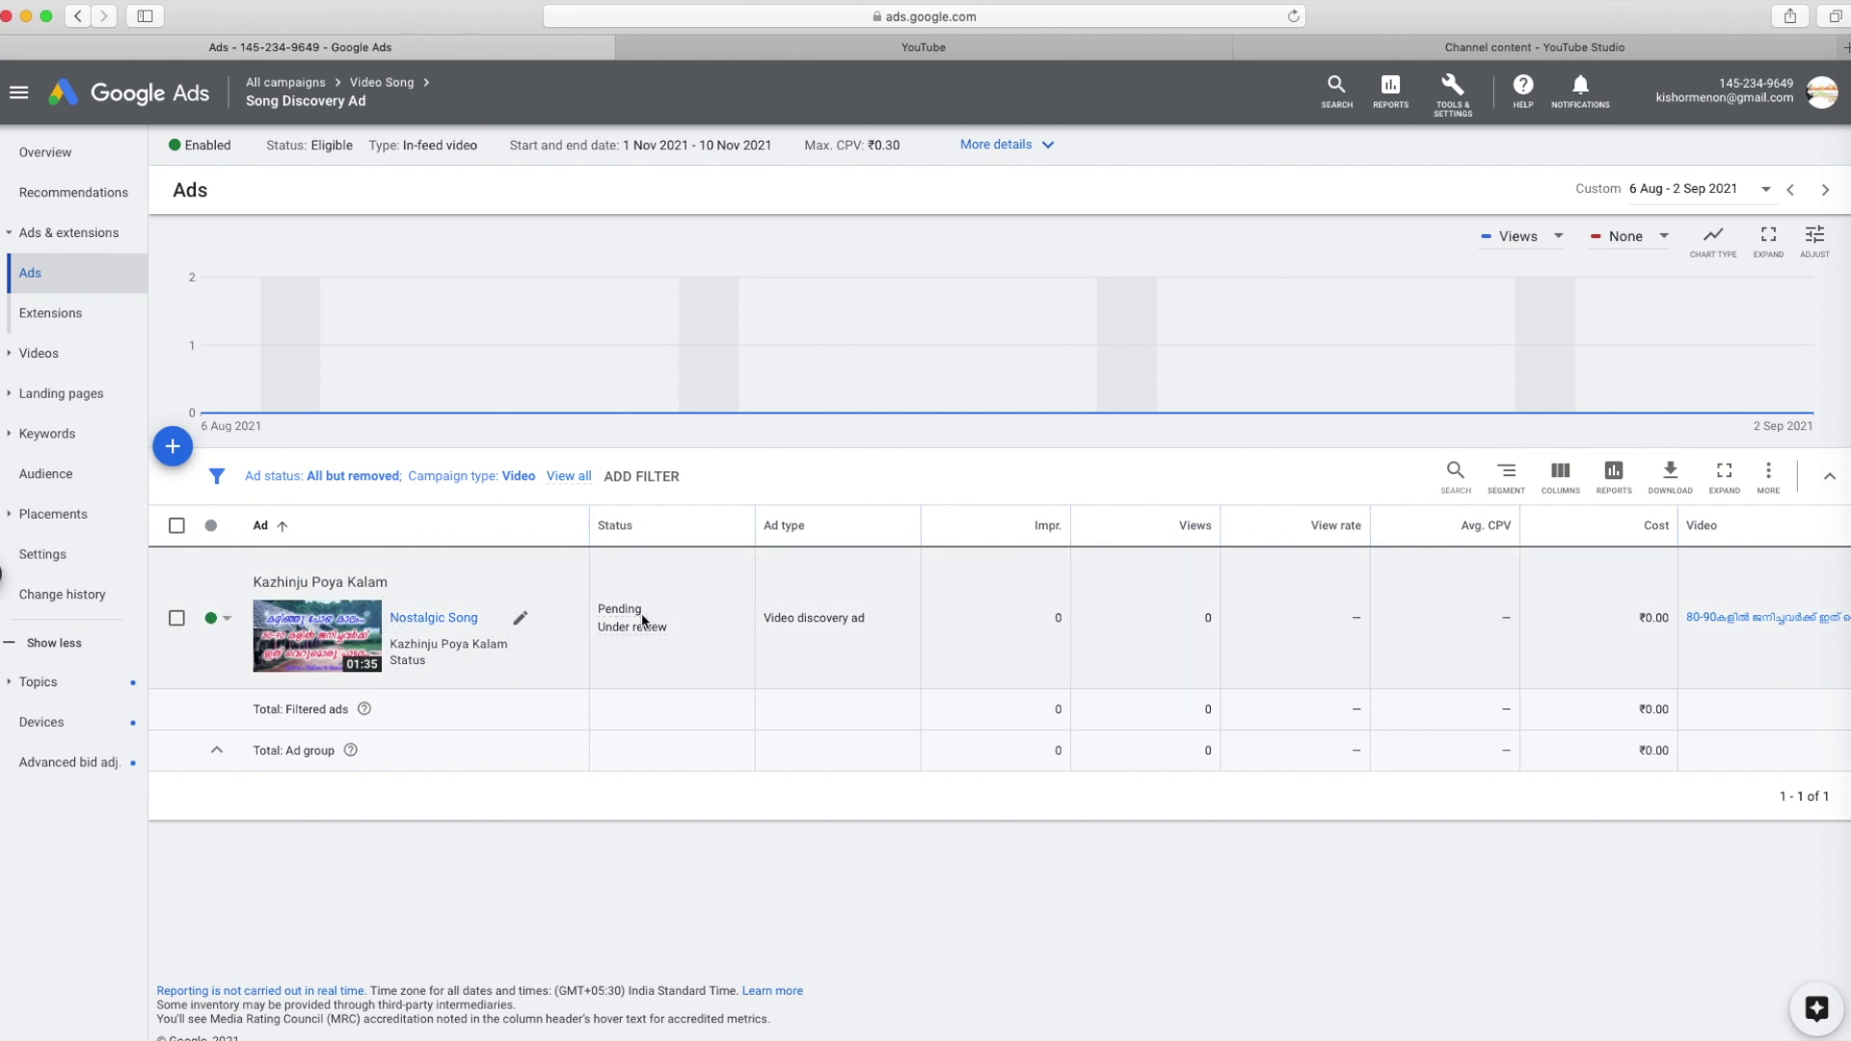
{"action": "mouse_move", "coordinate": [600, 611]}
{"action": "left_click_drag", "start_coordinate": [820, 618], "coordinate": [890, 621]}
{"action": "left_click", "coordinate": [861, 664]}
Preview the ad, set its status to Enabled, and show the campaign's summary details
{"action": "mouse_move", "coordinate": [641, 627]}
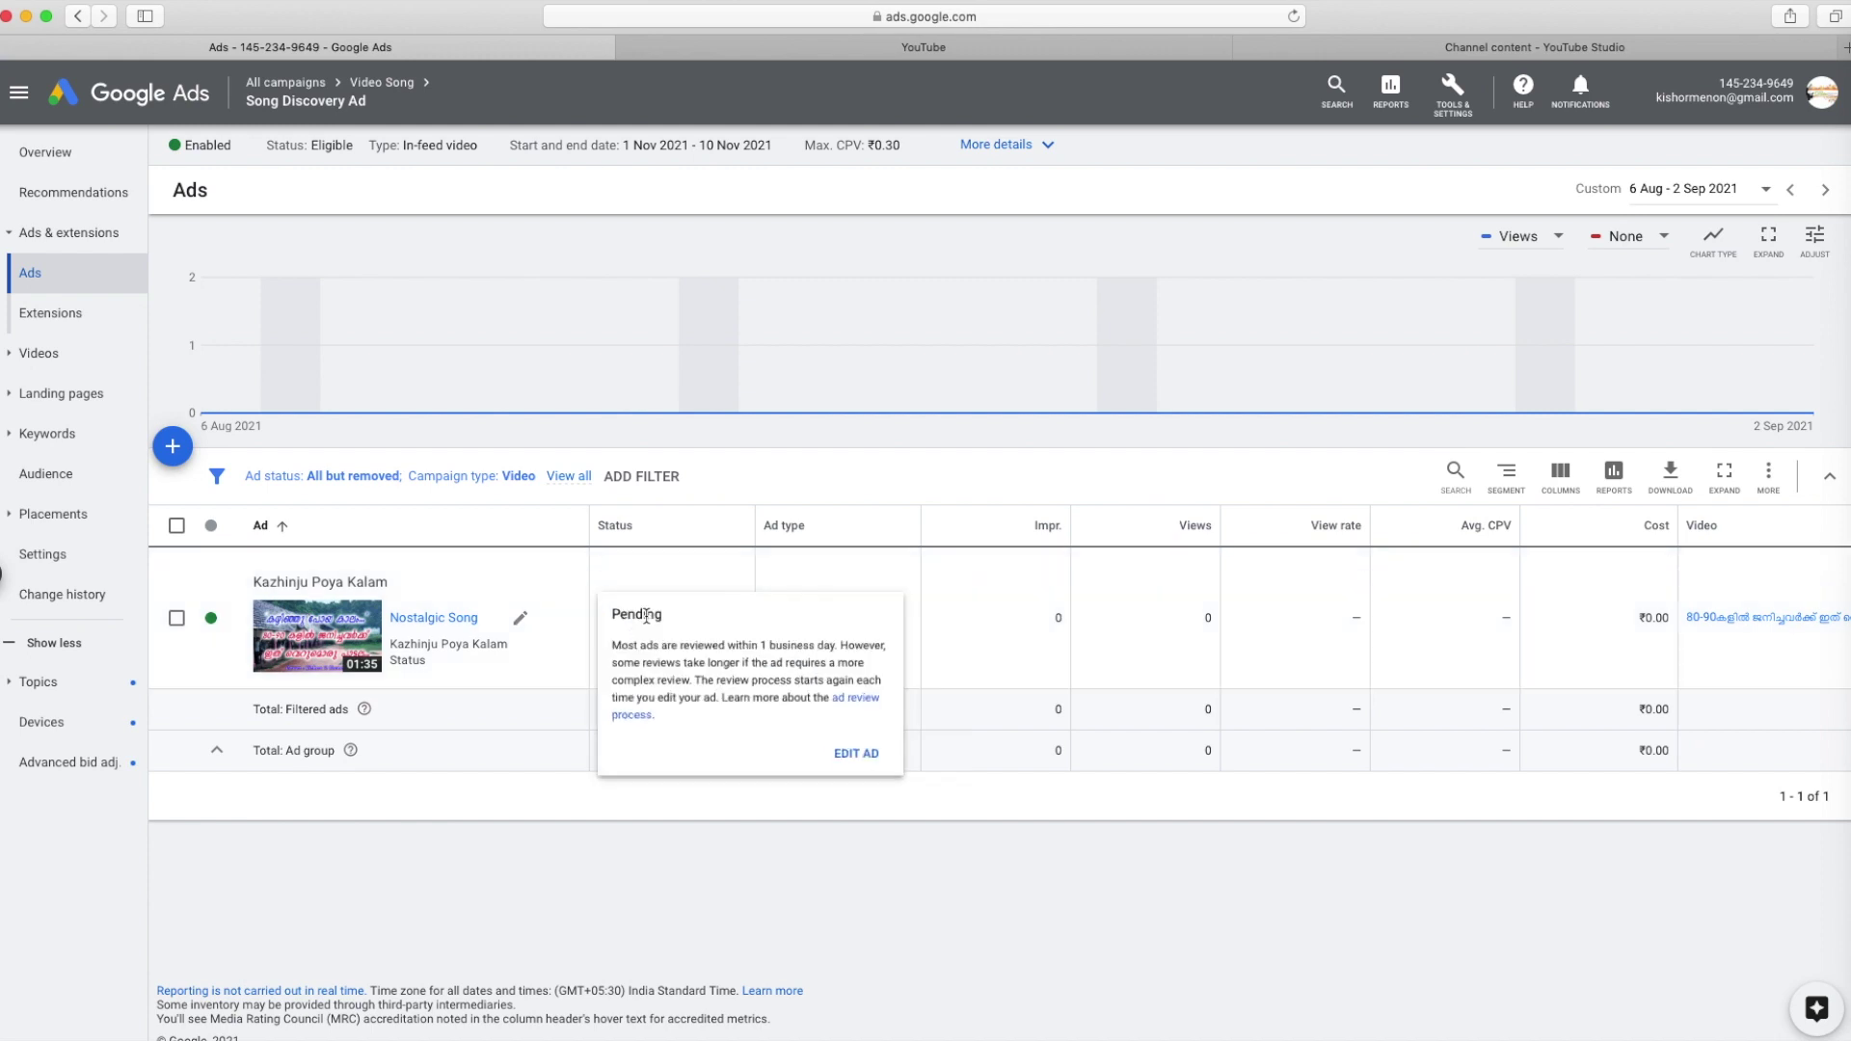
{"action": "left_click", "coordinate": [313, 641]}
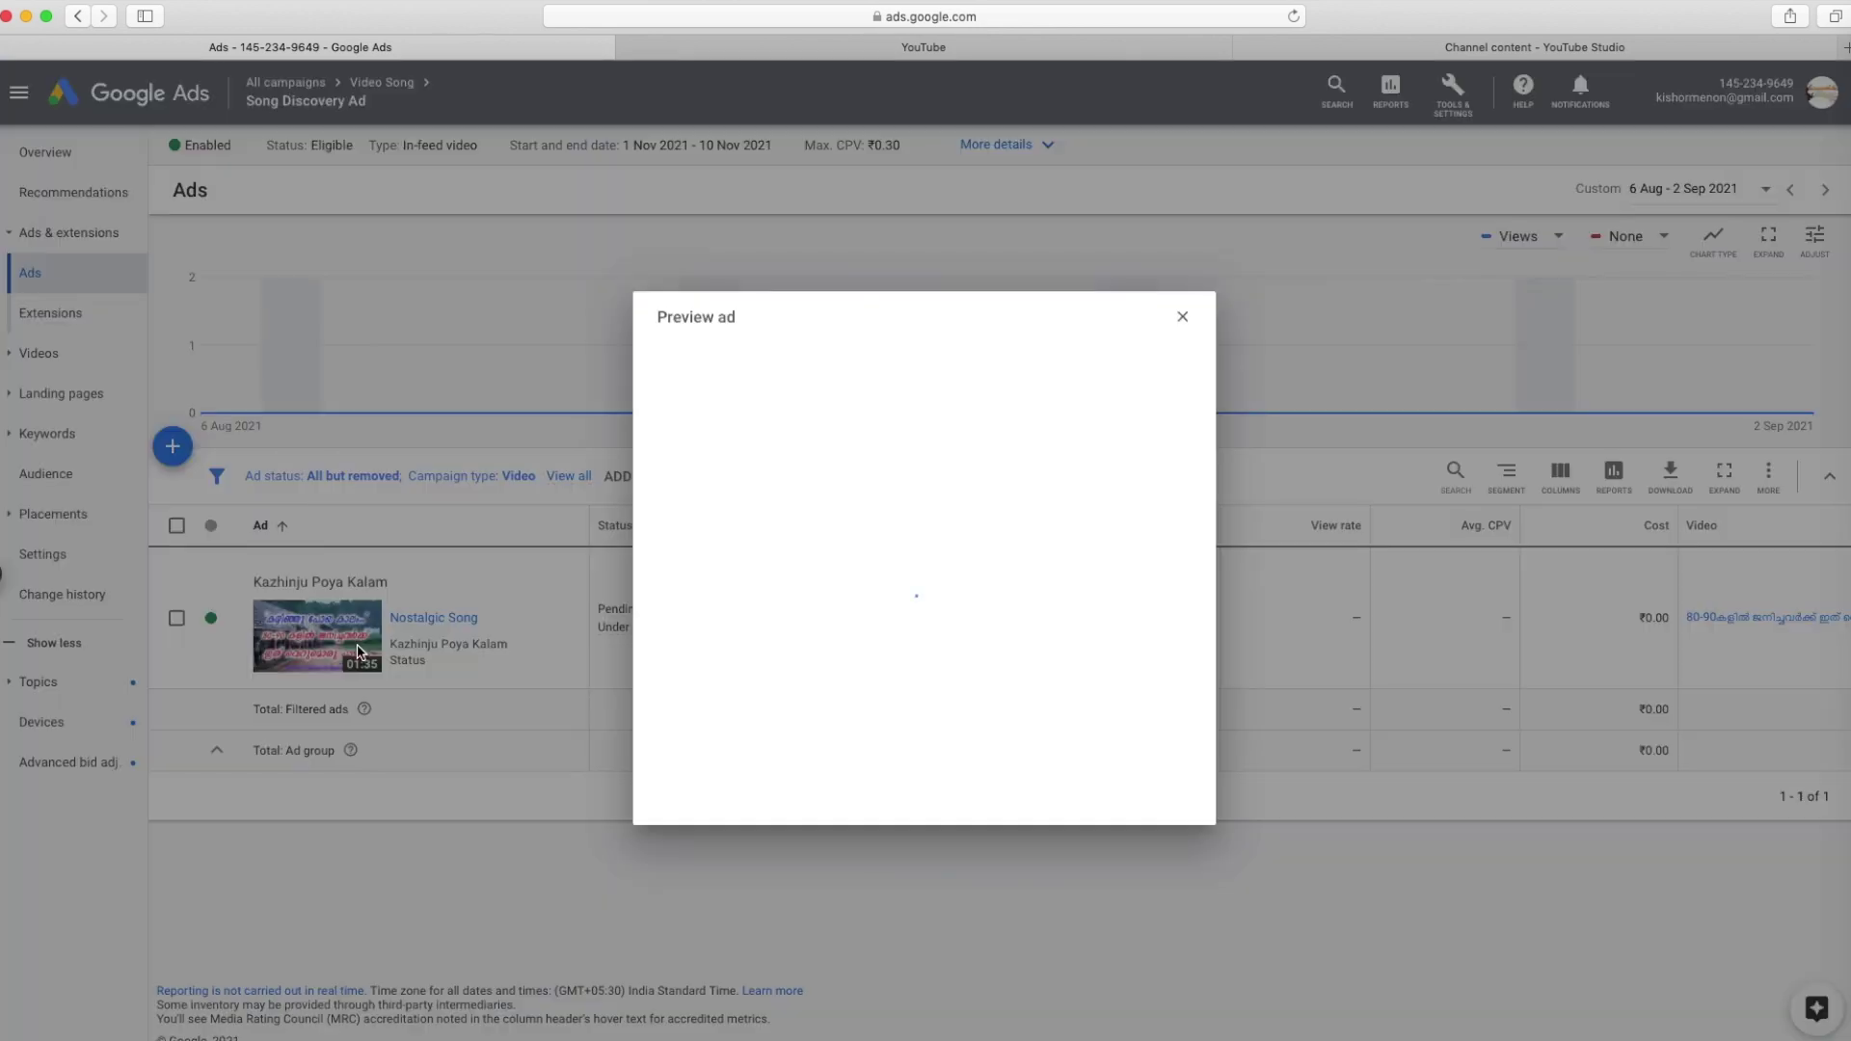
{"action": "left_click", "coordinate": [1185, 319]}
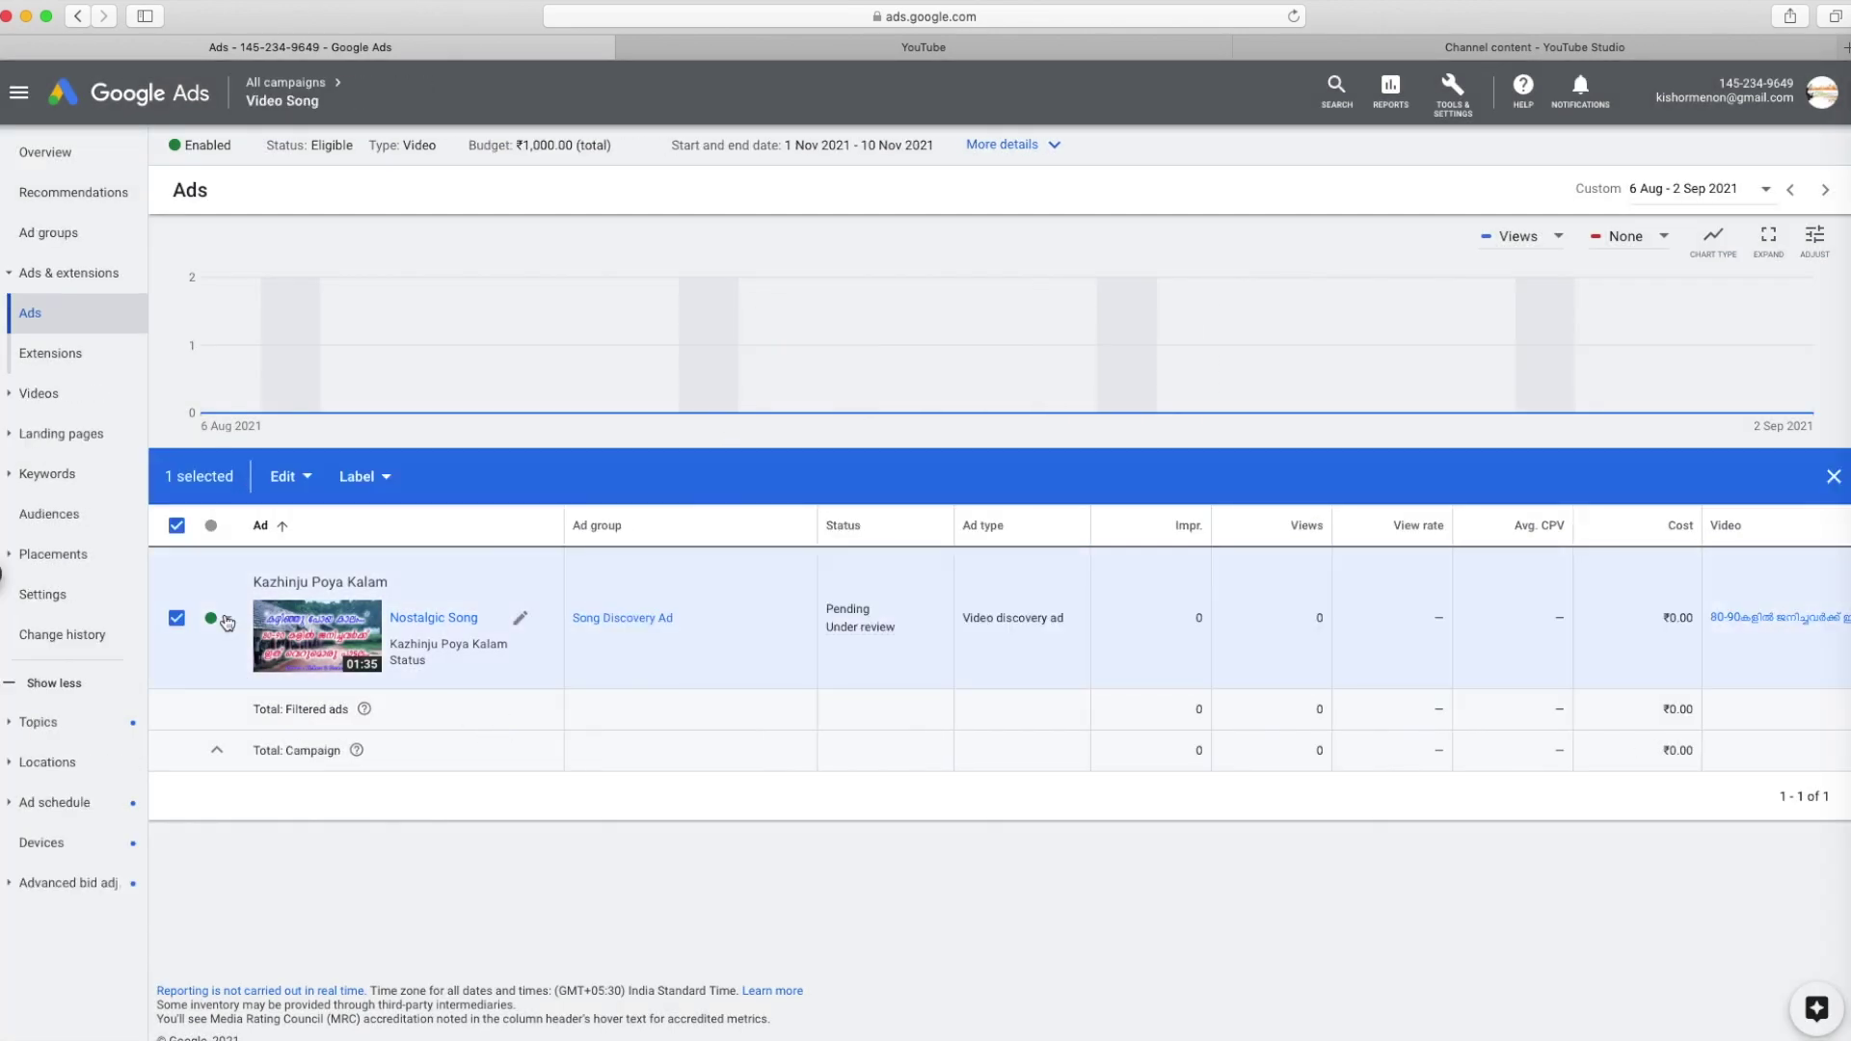
{"action": "left_click", "coordinate": [211, 618]}
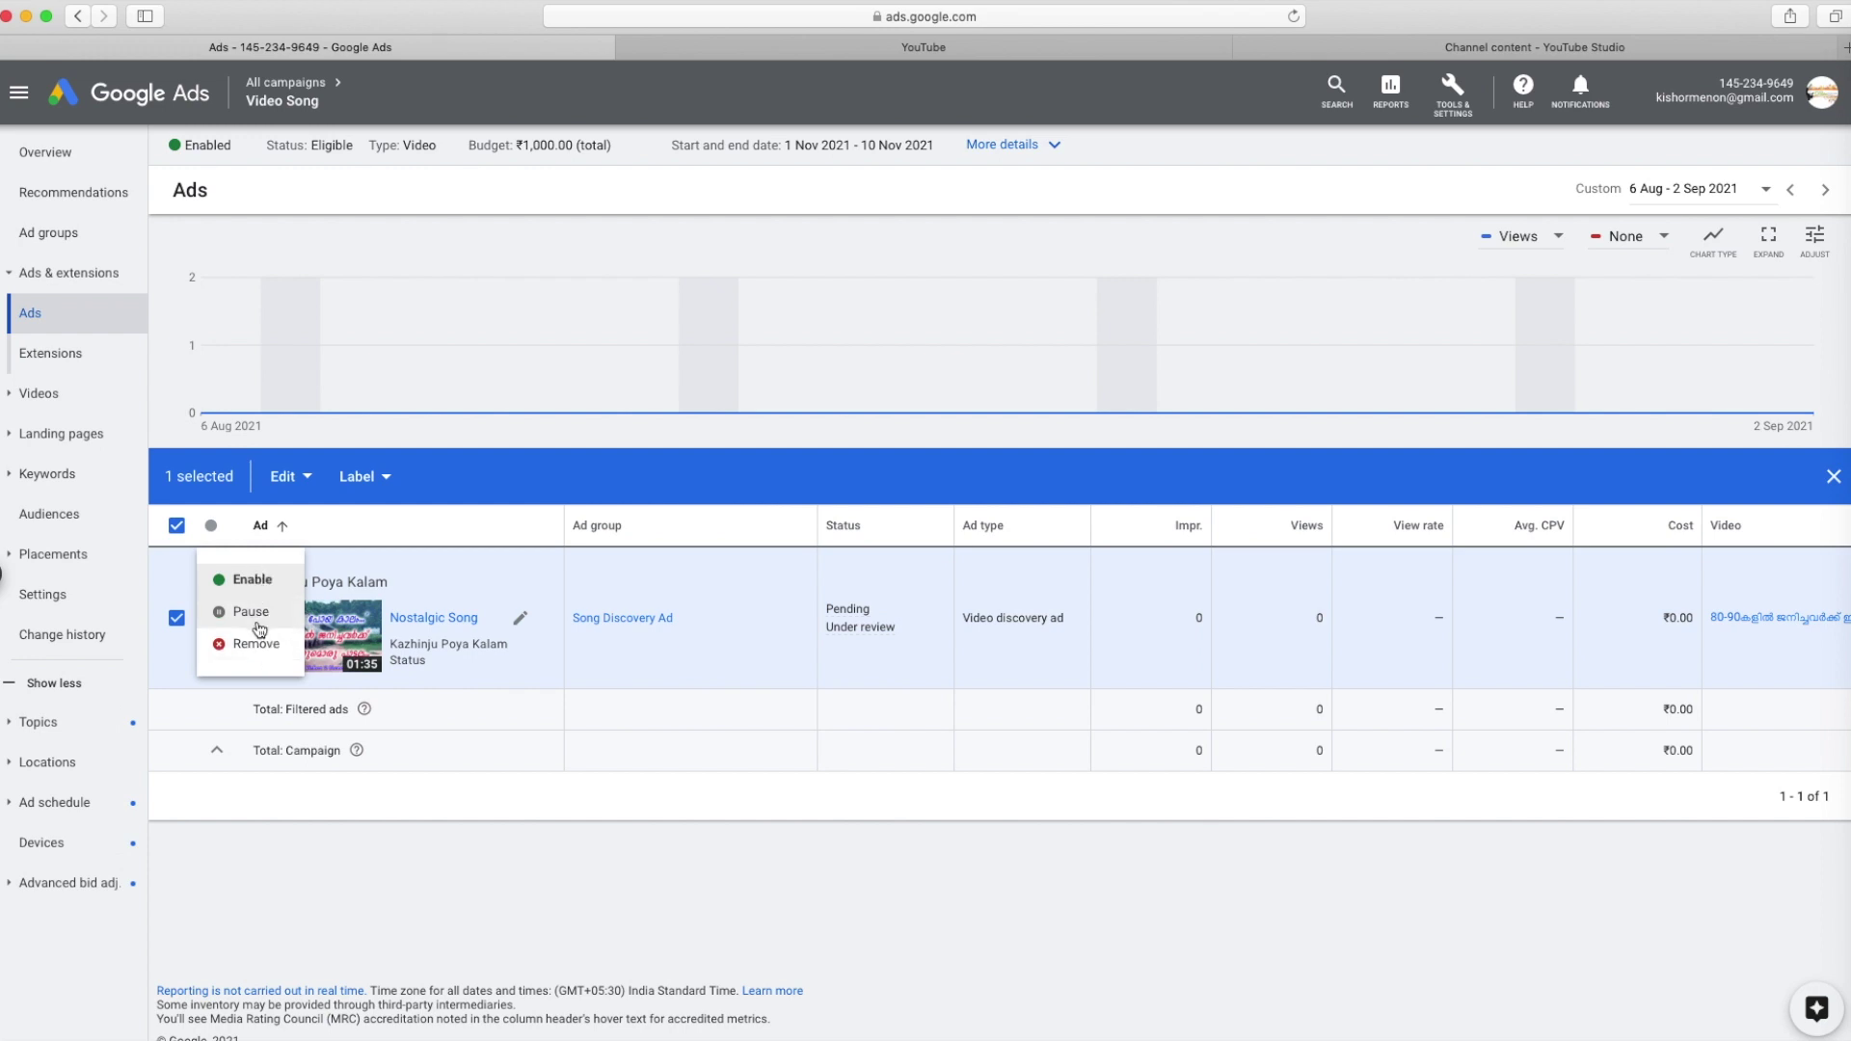
{"action": "left_click", "coordinate": [249, 580]}
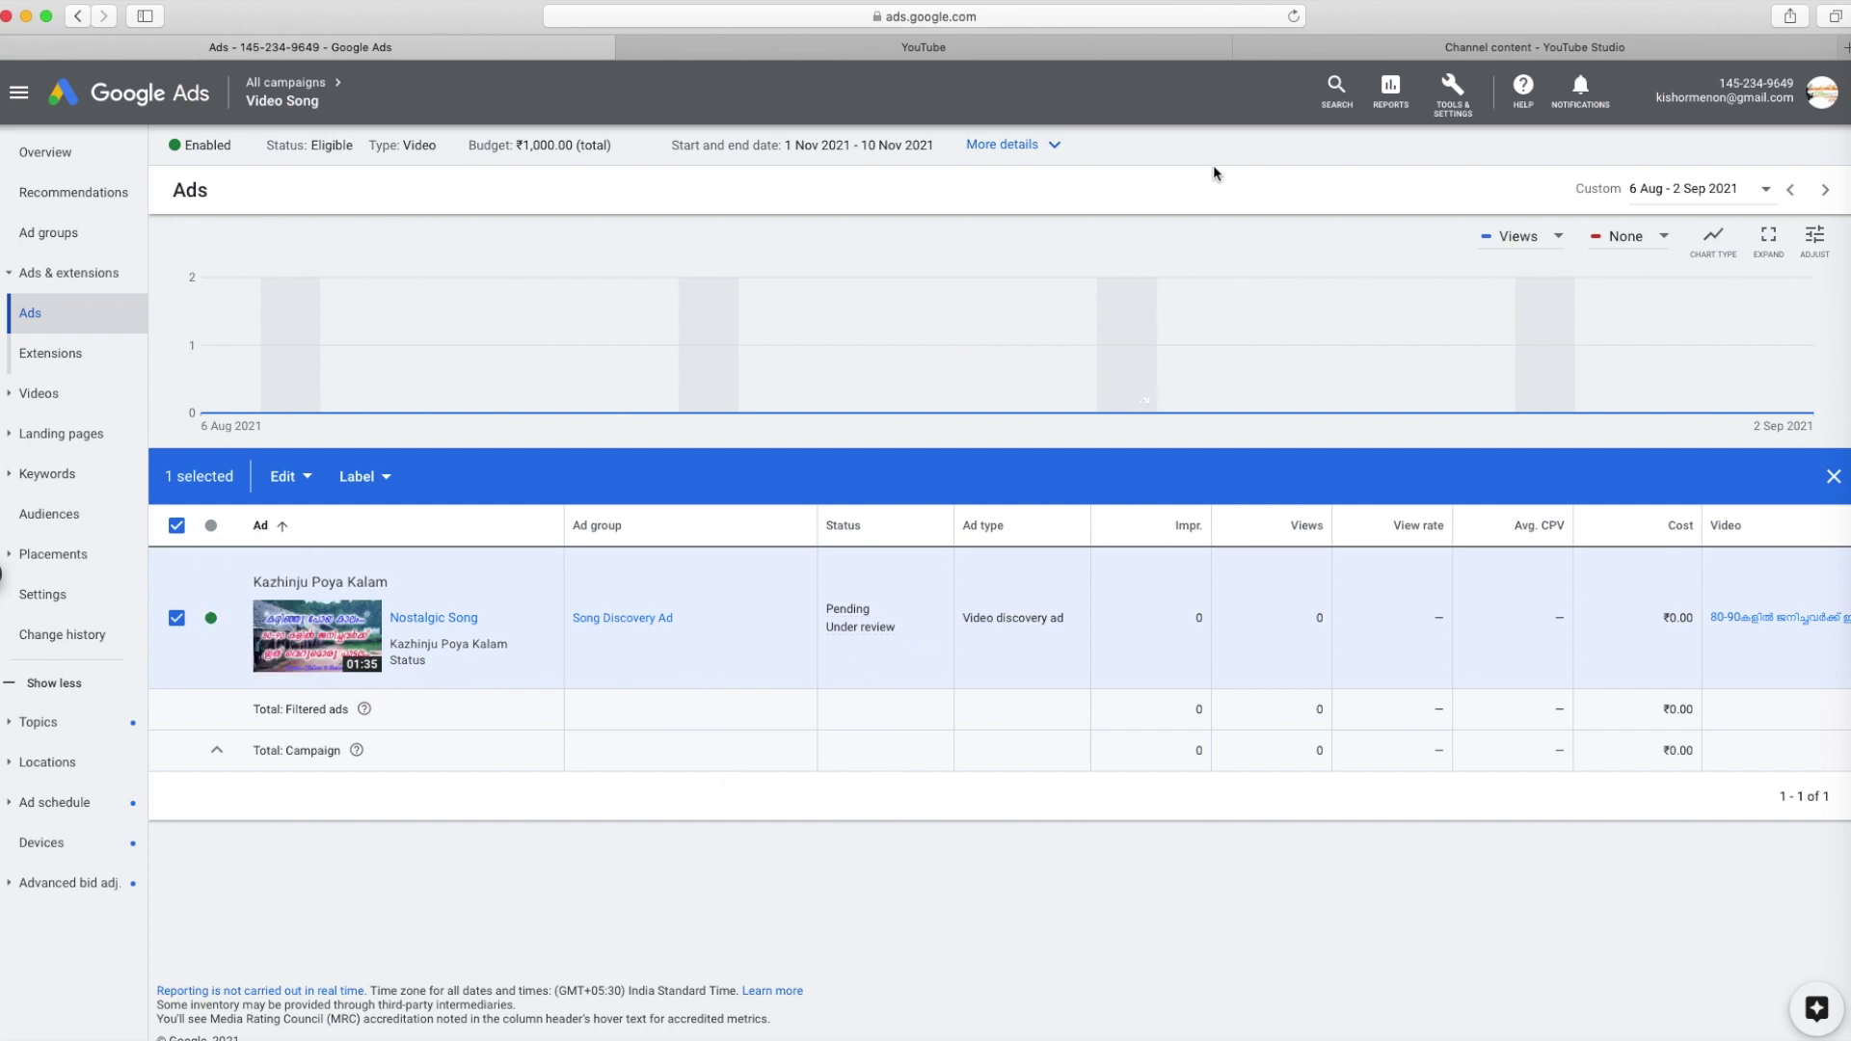
{"action": "left_click", "coordinate": [1055, 150]}
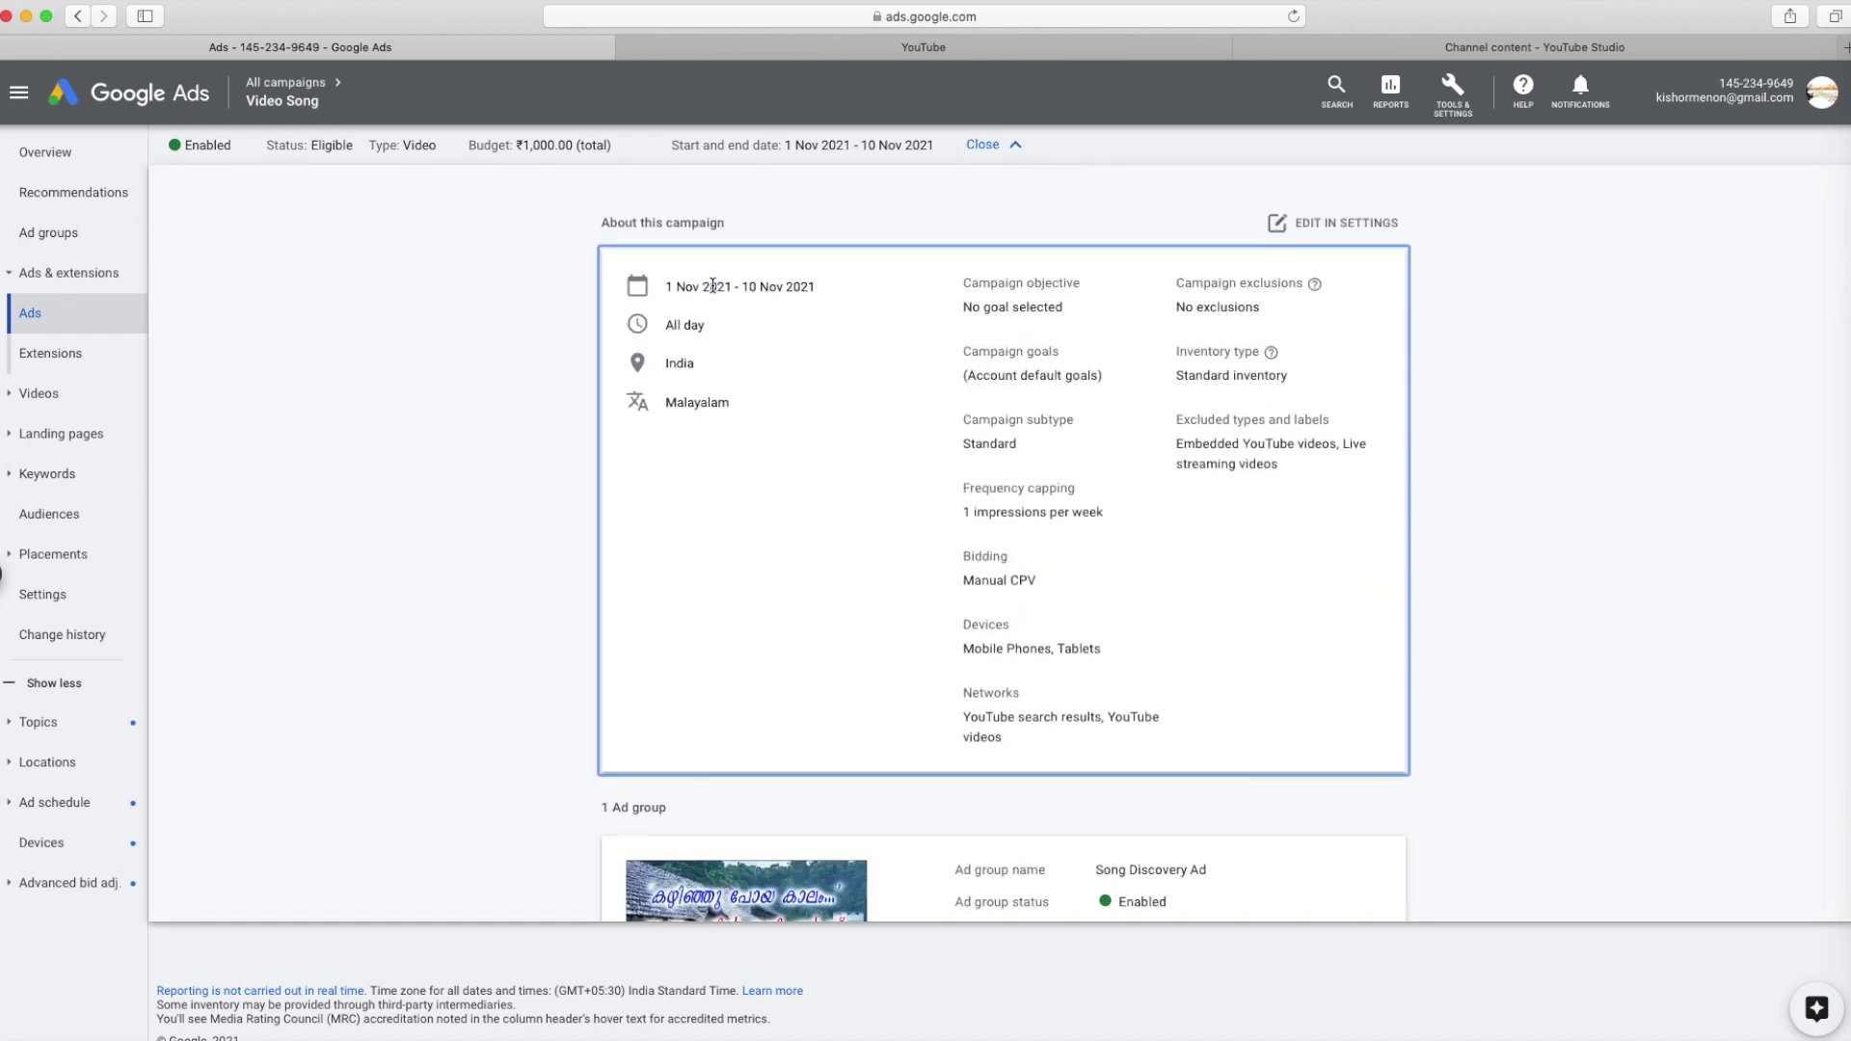
Open the Video Song campaign settings and review the ₹1,000.00 budget and dates
{"action": "left_click", "coordinate": [1331, 224]}
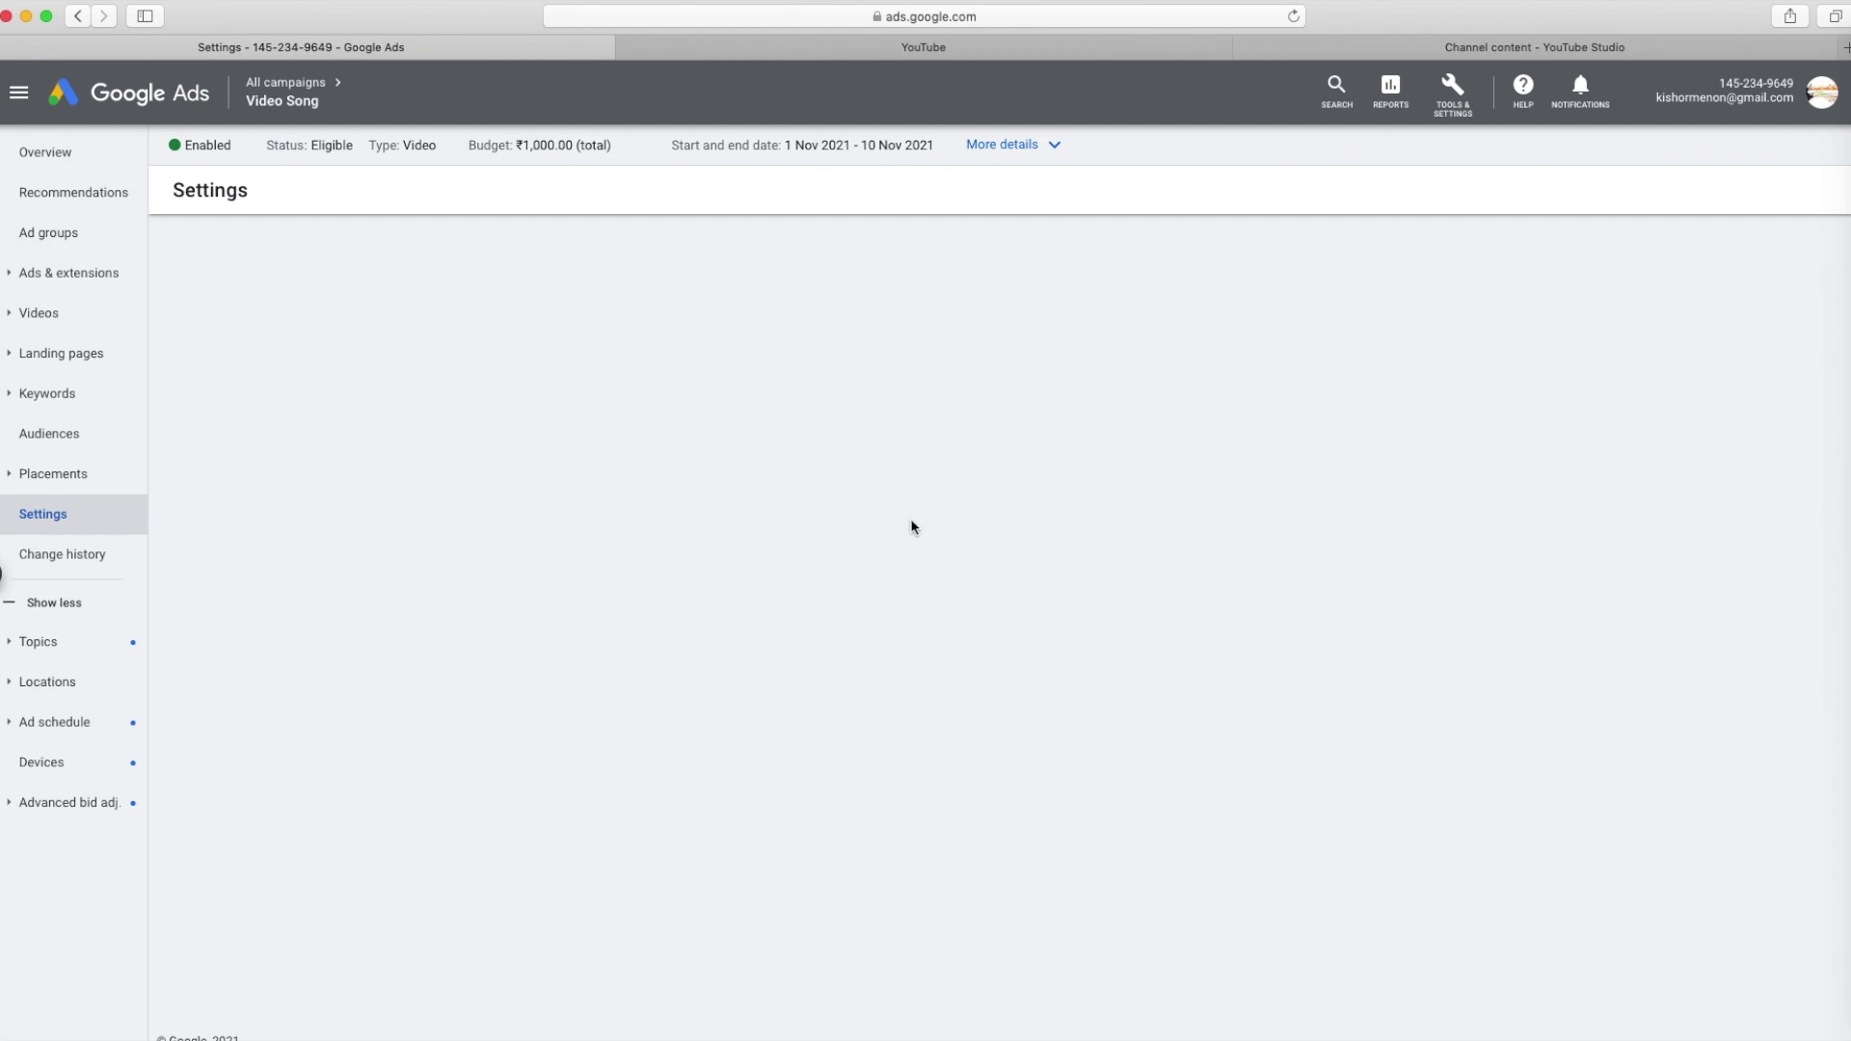
{"action": "scroll", "coordinate": [820, 386], "scroll_direction": "down", "scroll_amount": 1}
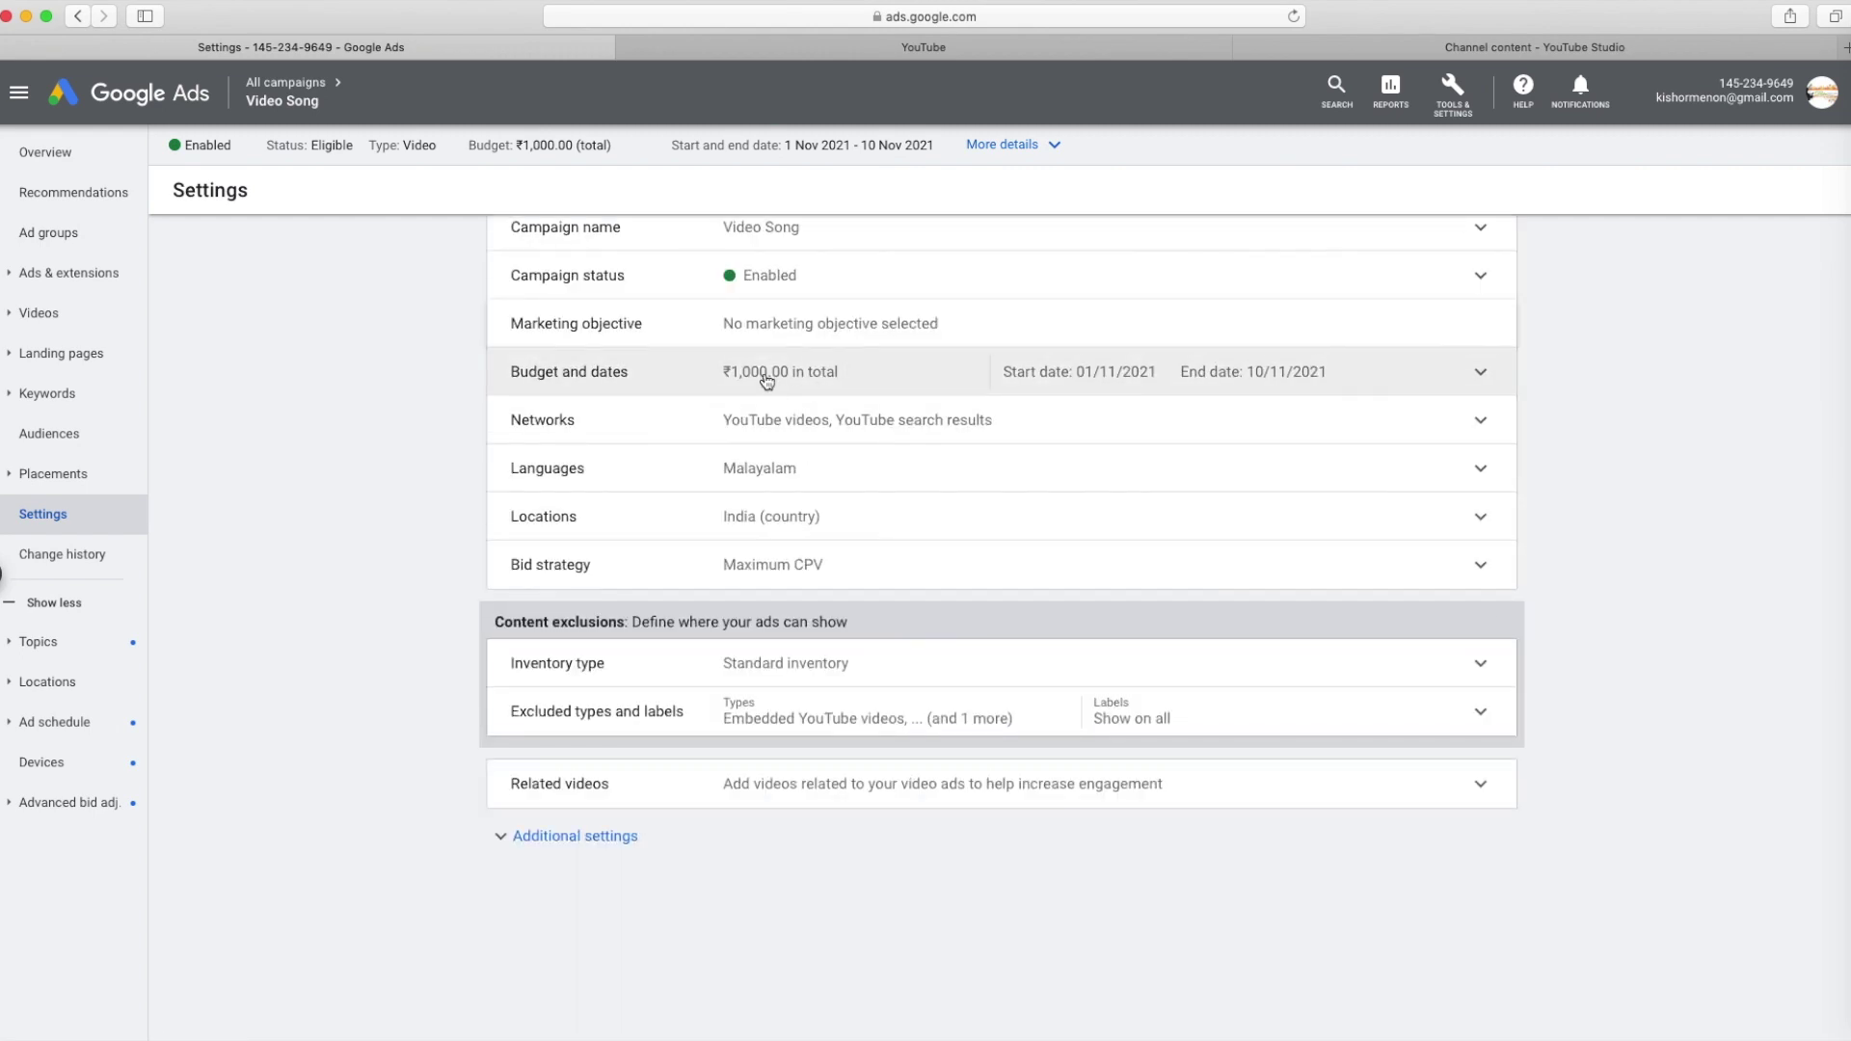
{"action": "left_click", "coordinate": [1334, 375]}
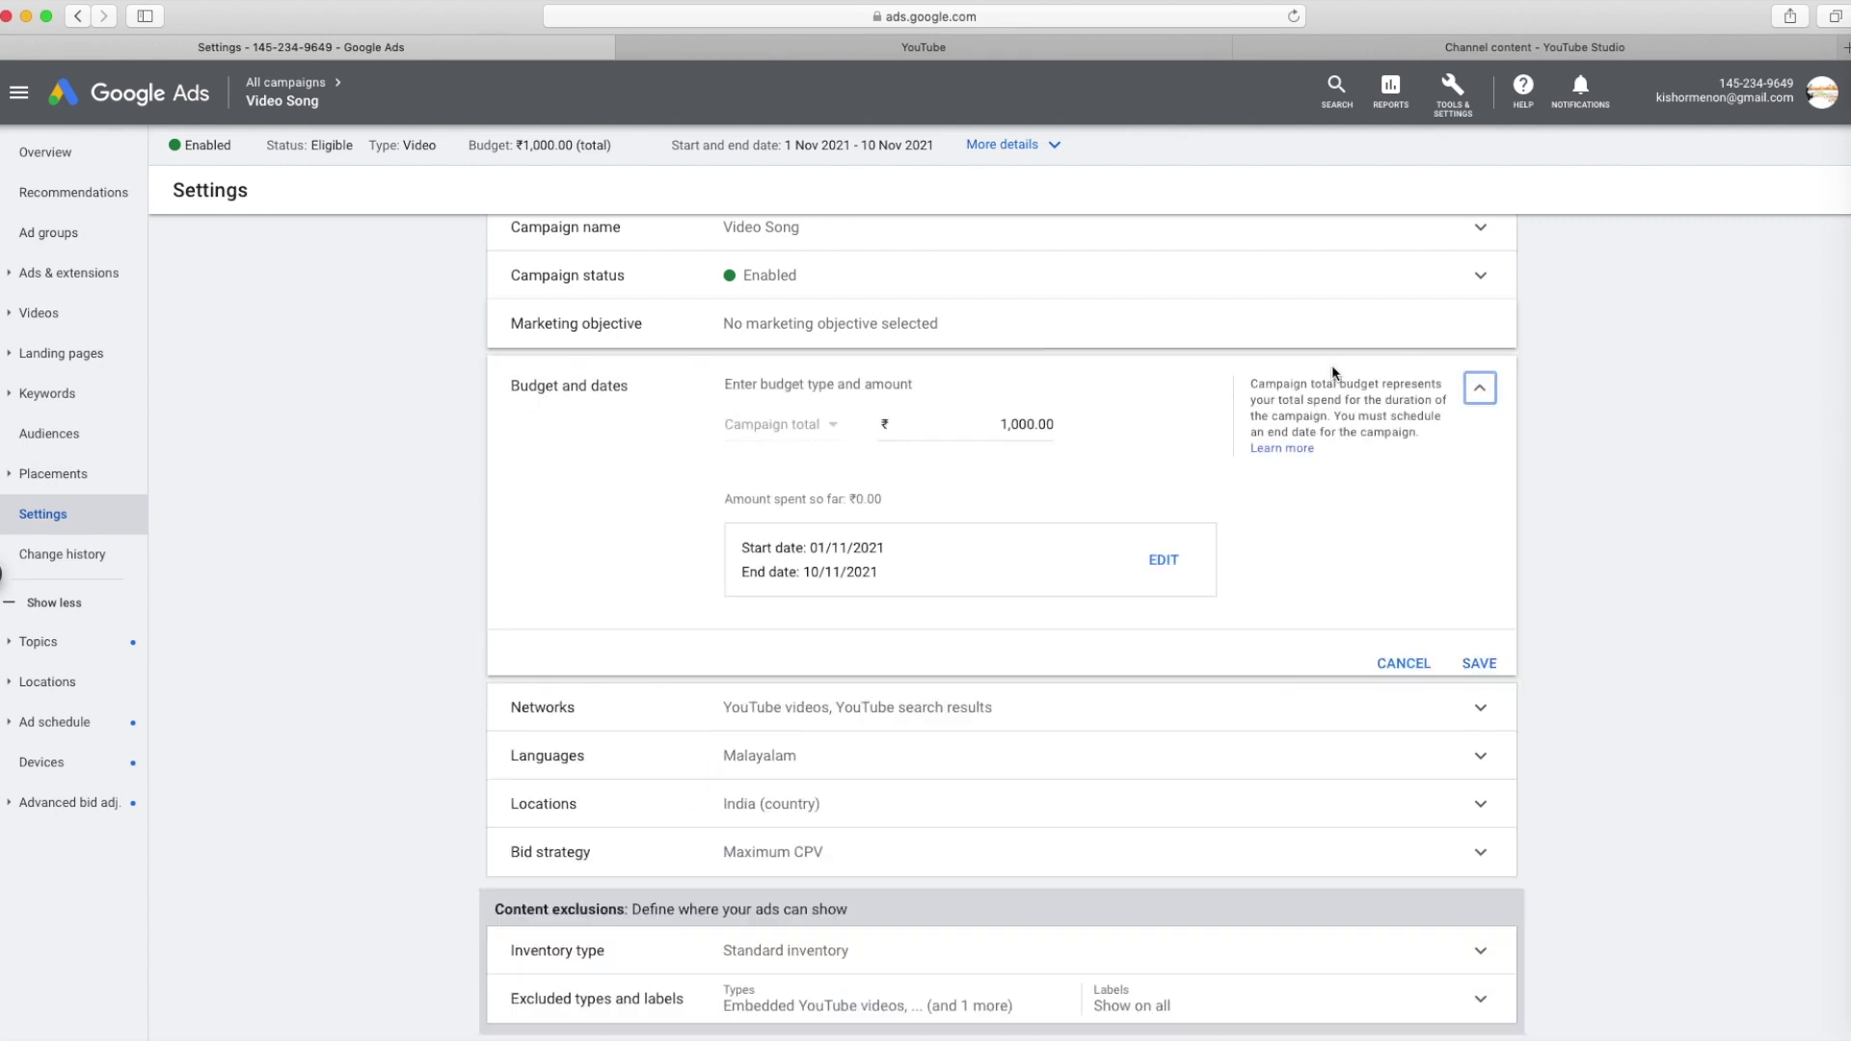
{"action": "double_click", "coordinate": [1027, 428]}
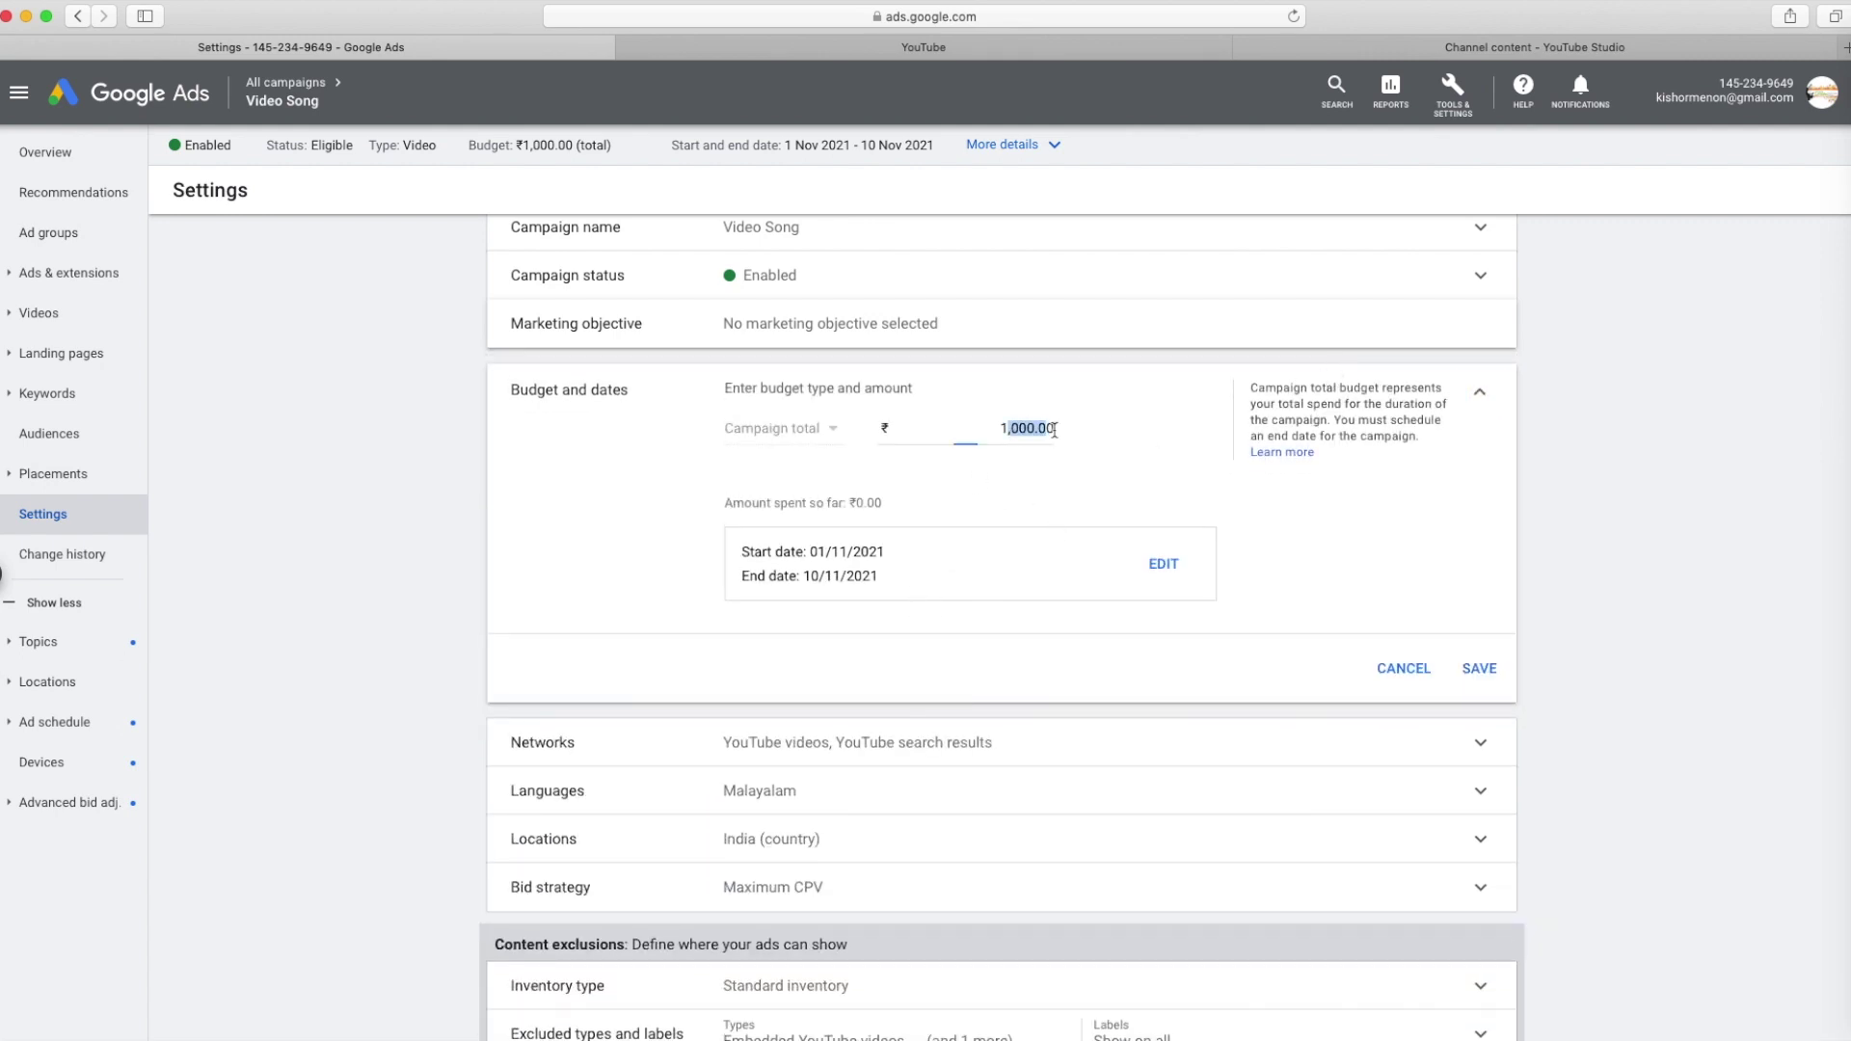
{"action": "scroll", "coordinate": [1029, 508], "scroll_direction": "down", "scroll_amount": 5}
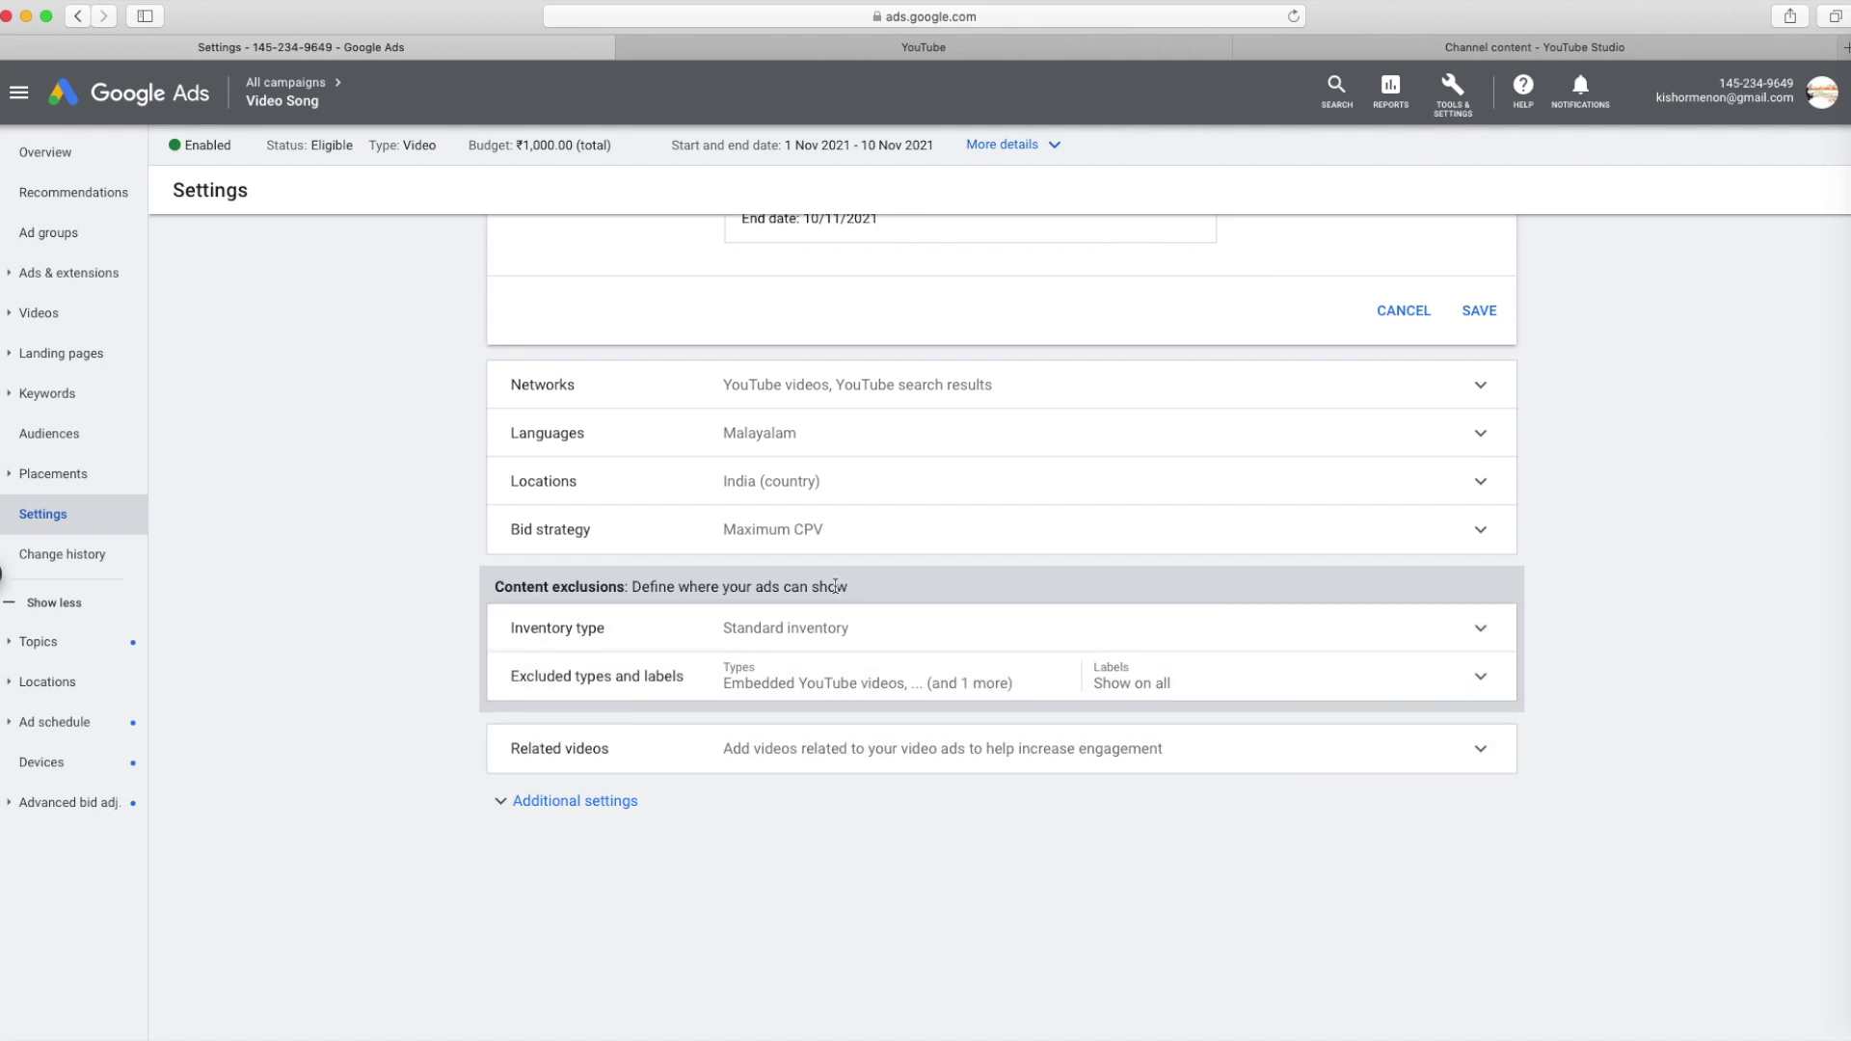
Expand Inventory type, Excluded types and labels, Related videos and Additional settings
{"action": "left_click", "coordinate": [872, 645]}
{"action": "scroll", "coordinate": [877, 653], "scroll_direction": "down", "scroll_amount": 3}
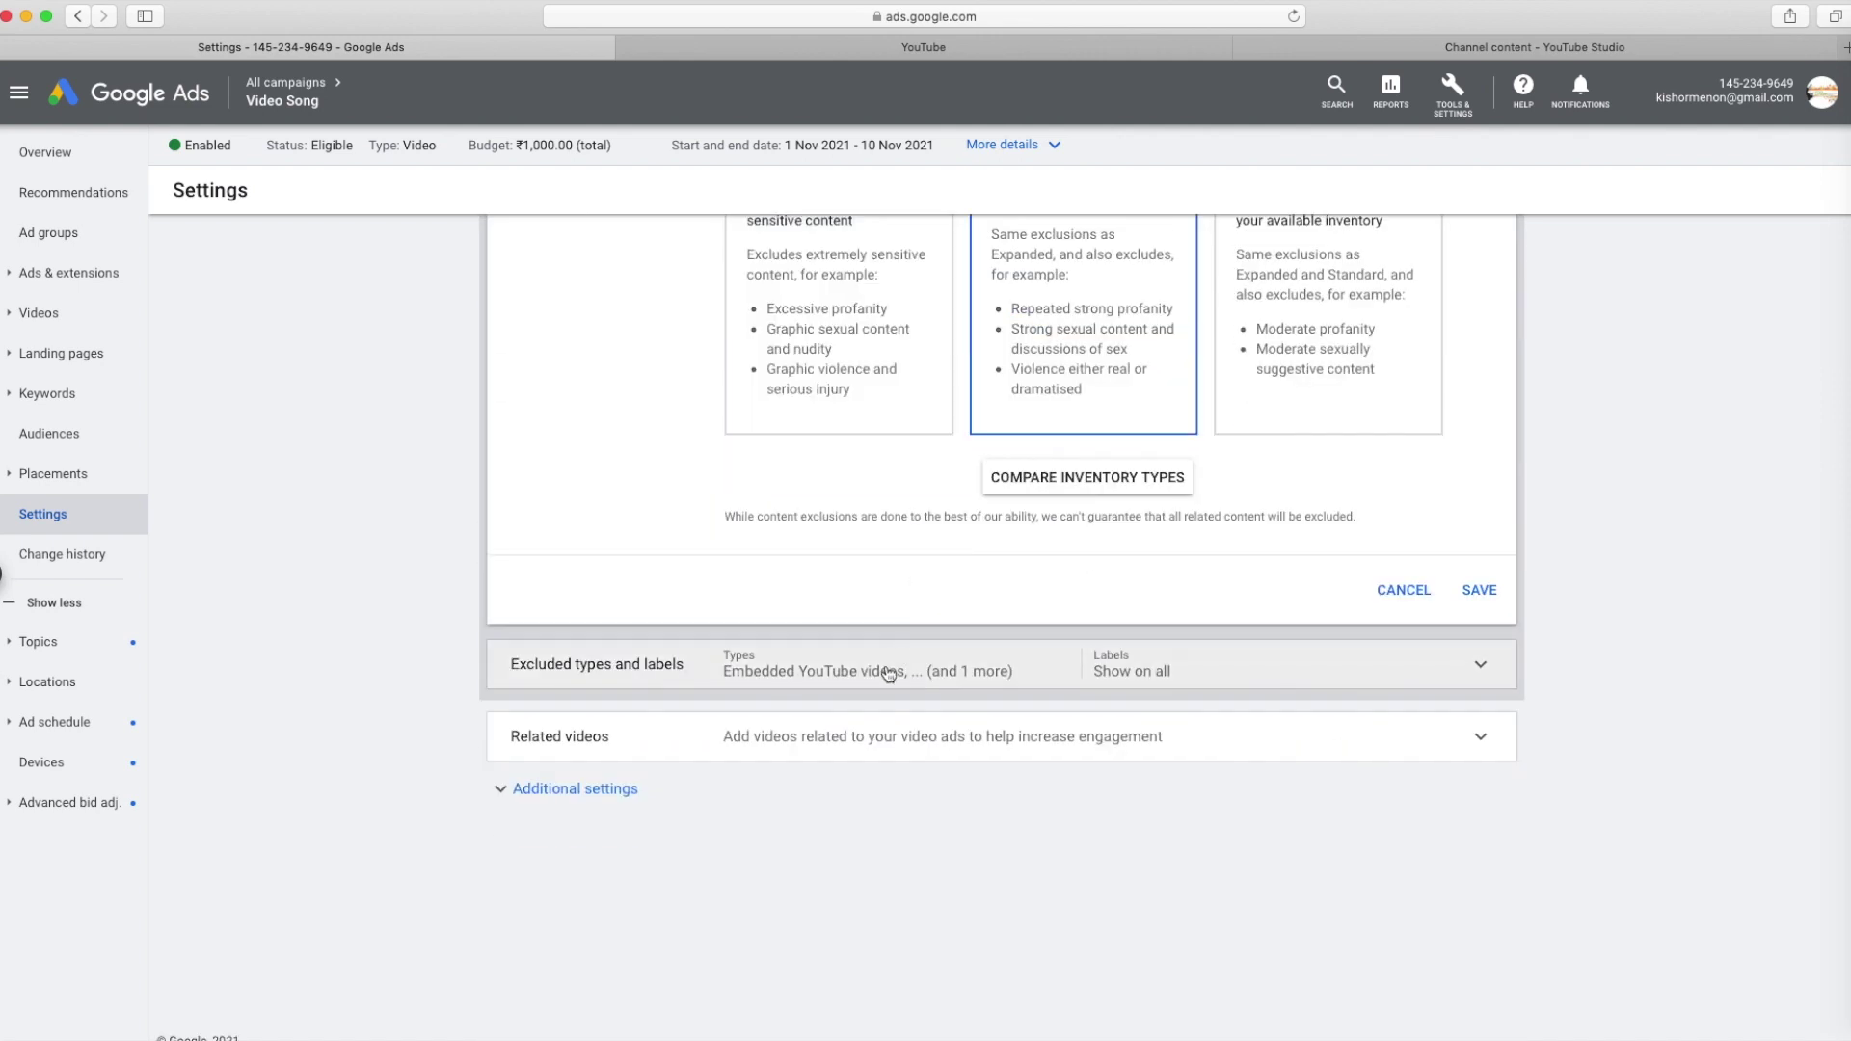
{"action": "left_click", "coordinate": [881, 785]}
{"action": "left_click", "coordinate": [858, 742]}
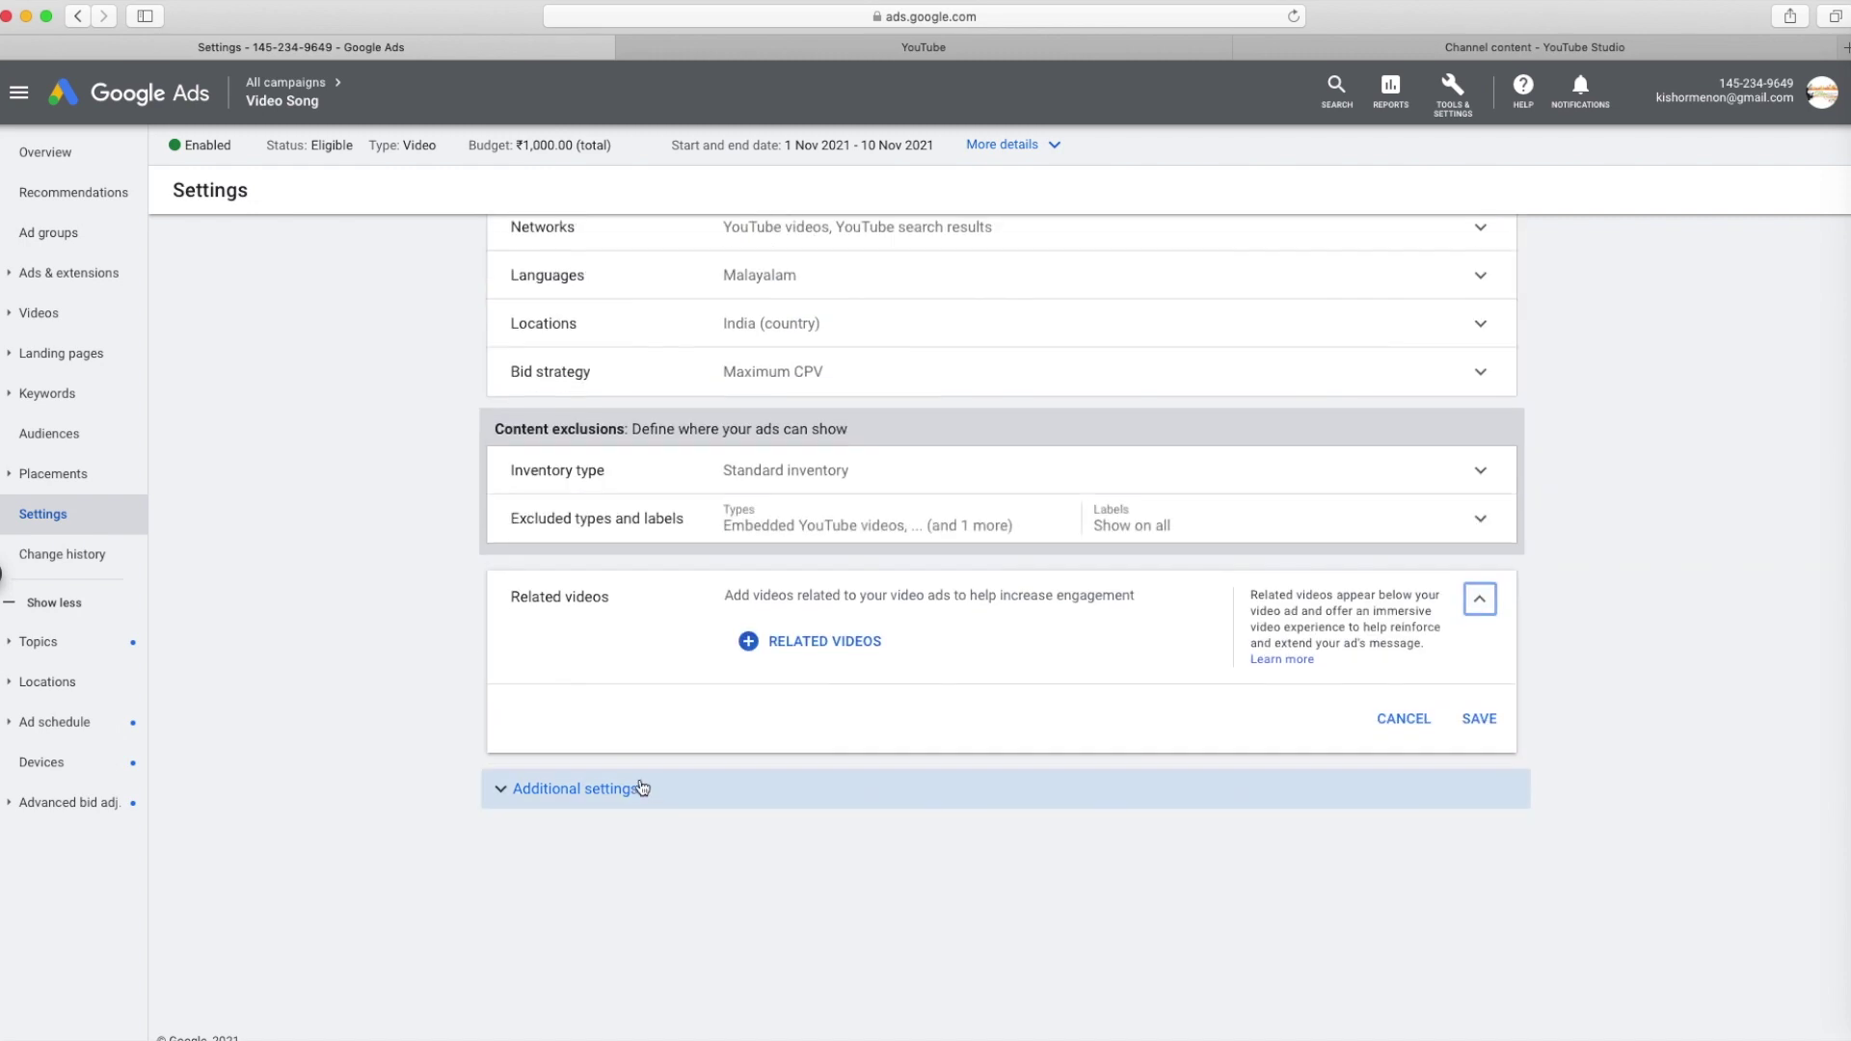
{"action": "left_click", "coordinate": [646, 789]}
{"action": "scroll", "coordinate": [1003, 526], "scroll_direction": "up", "scroll_amount": 5}
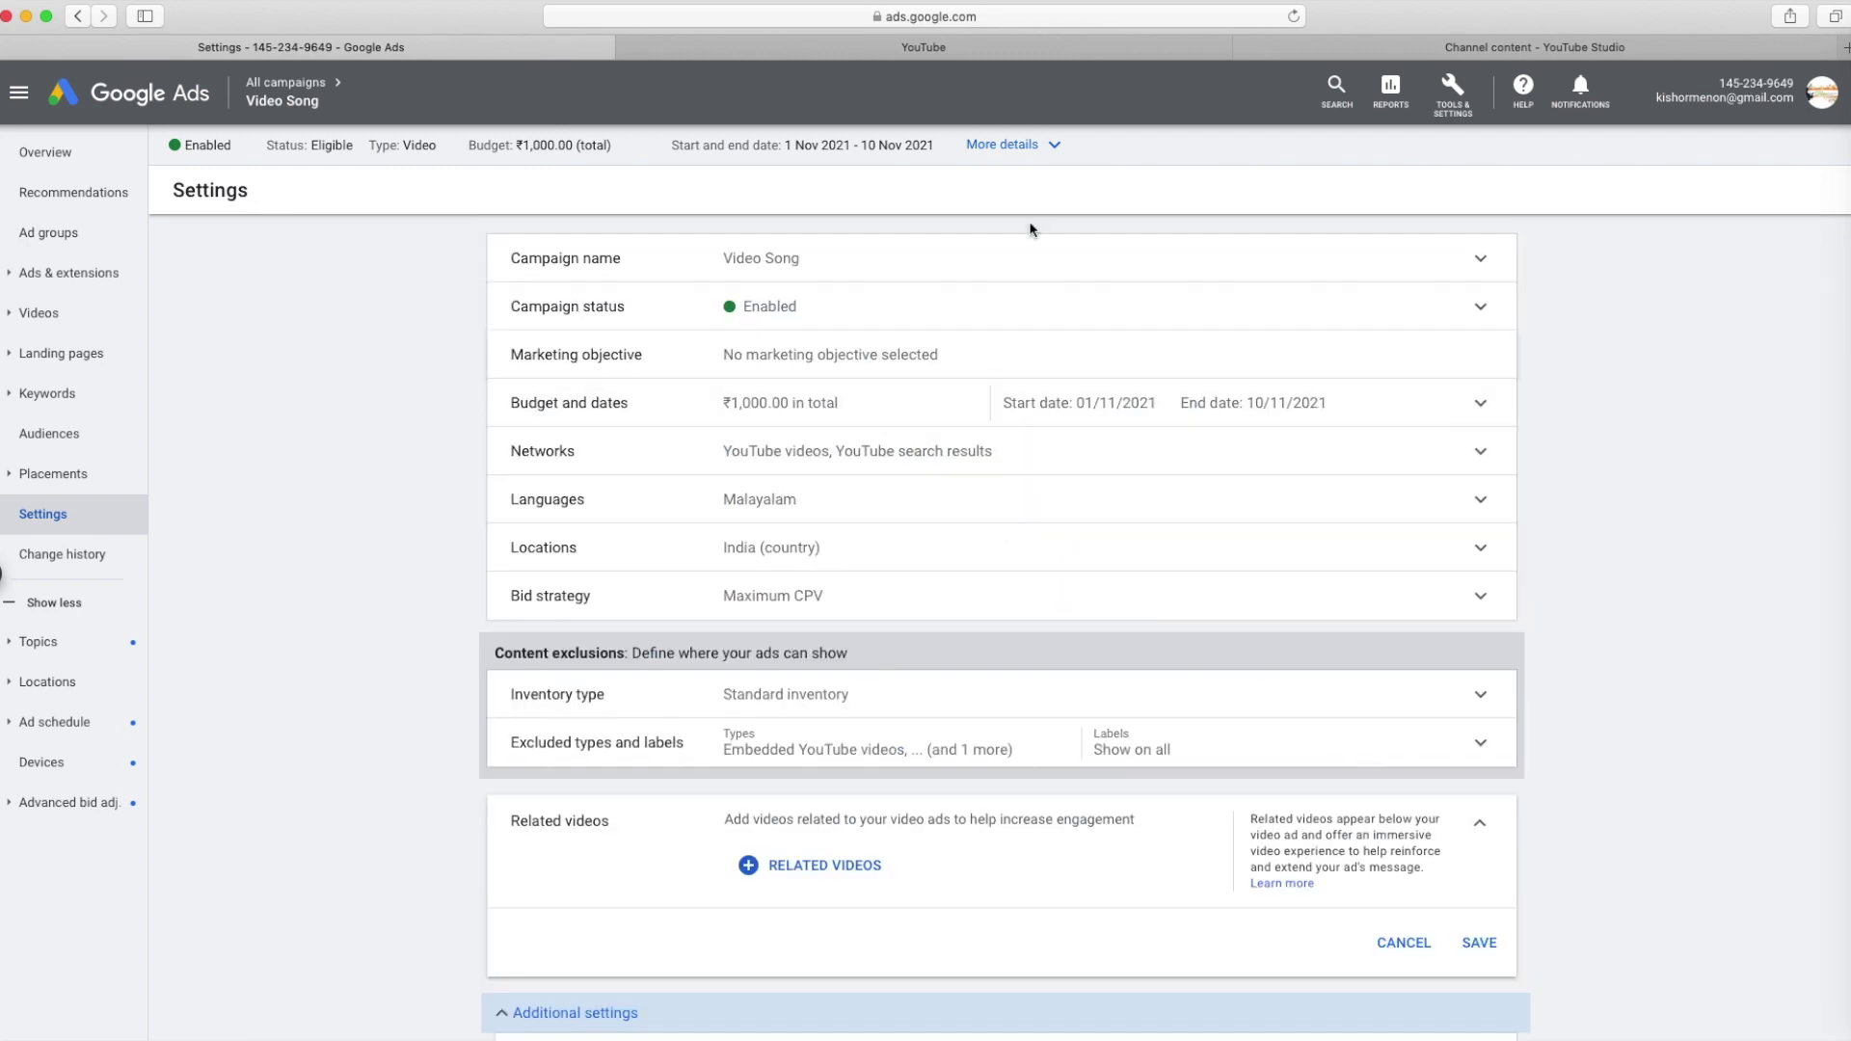
Show the campaign summary and edit the ad group's ₹0.30 maximum CPV bid
{"action": "left_click", "coordinate": [1045, 149]}
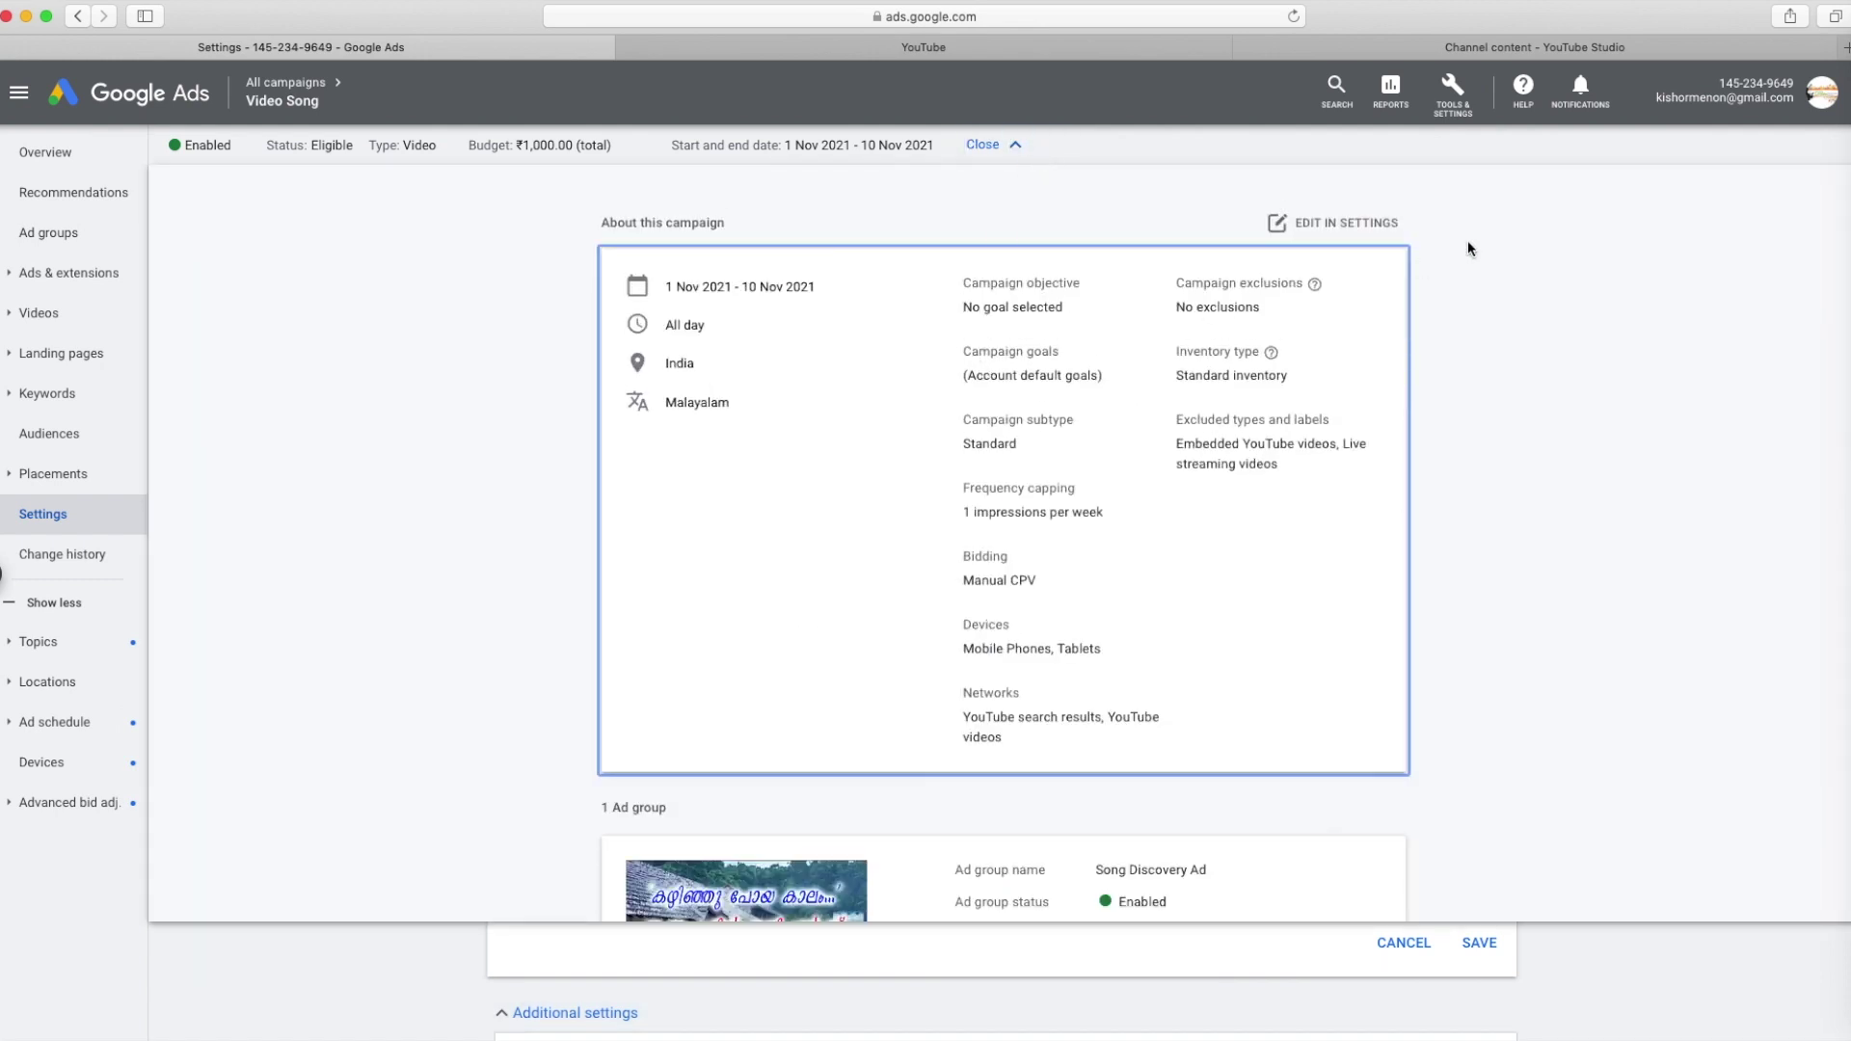
{"action": "scroll", "coordinate": [1344, 376], "scroll_direction": "down", "scroll_amount": 4}
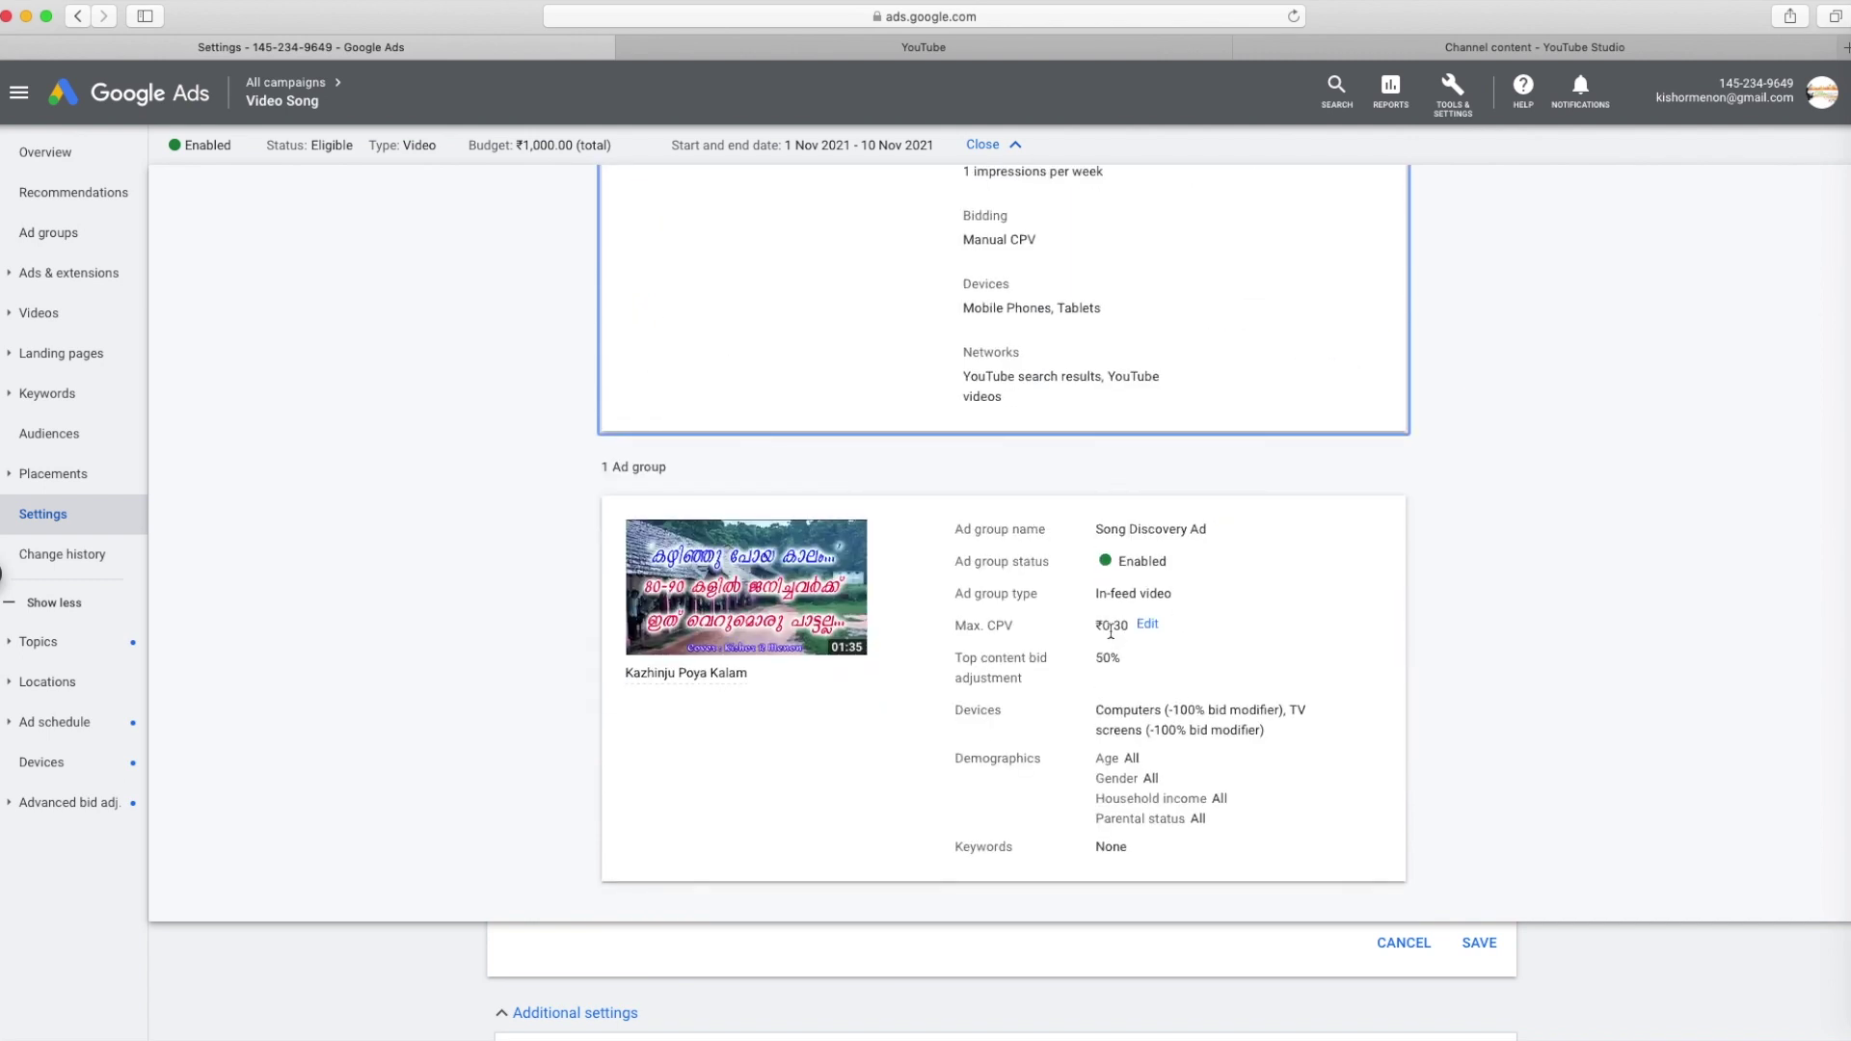
{"action": "left_click", "coordinate": [1150, 626]}
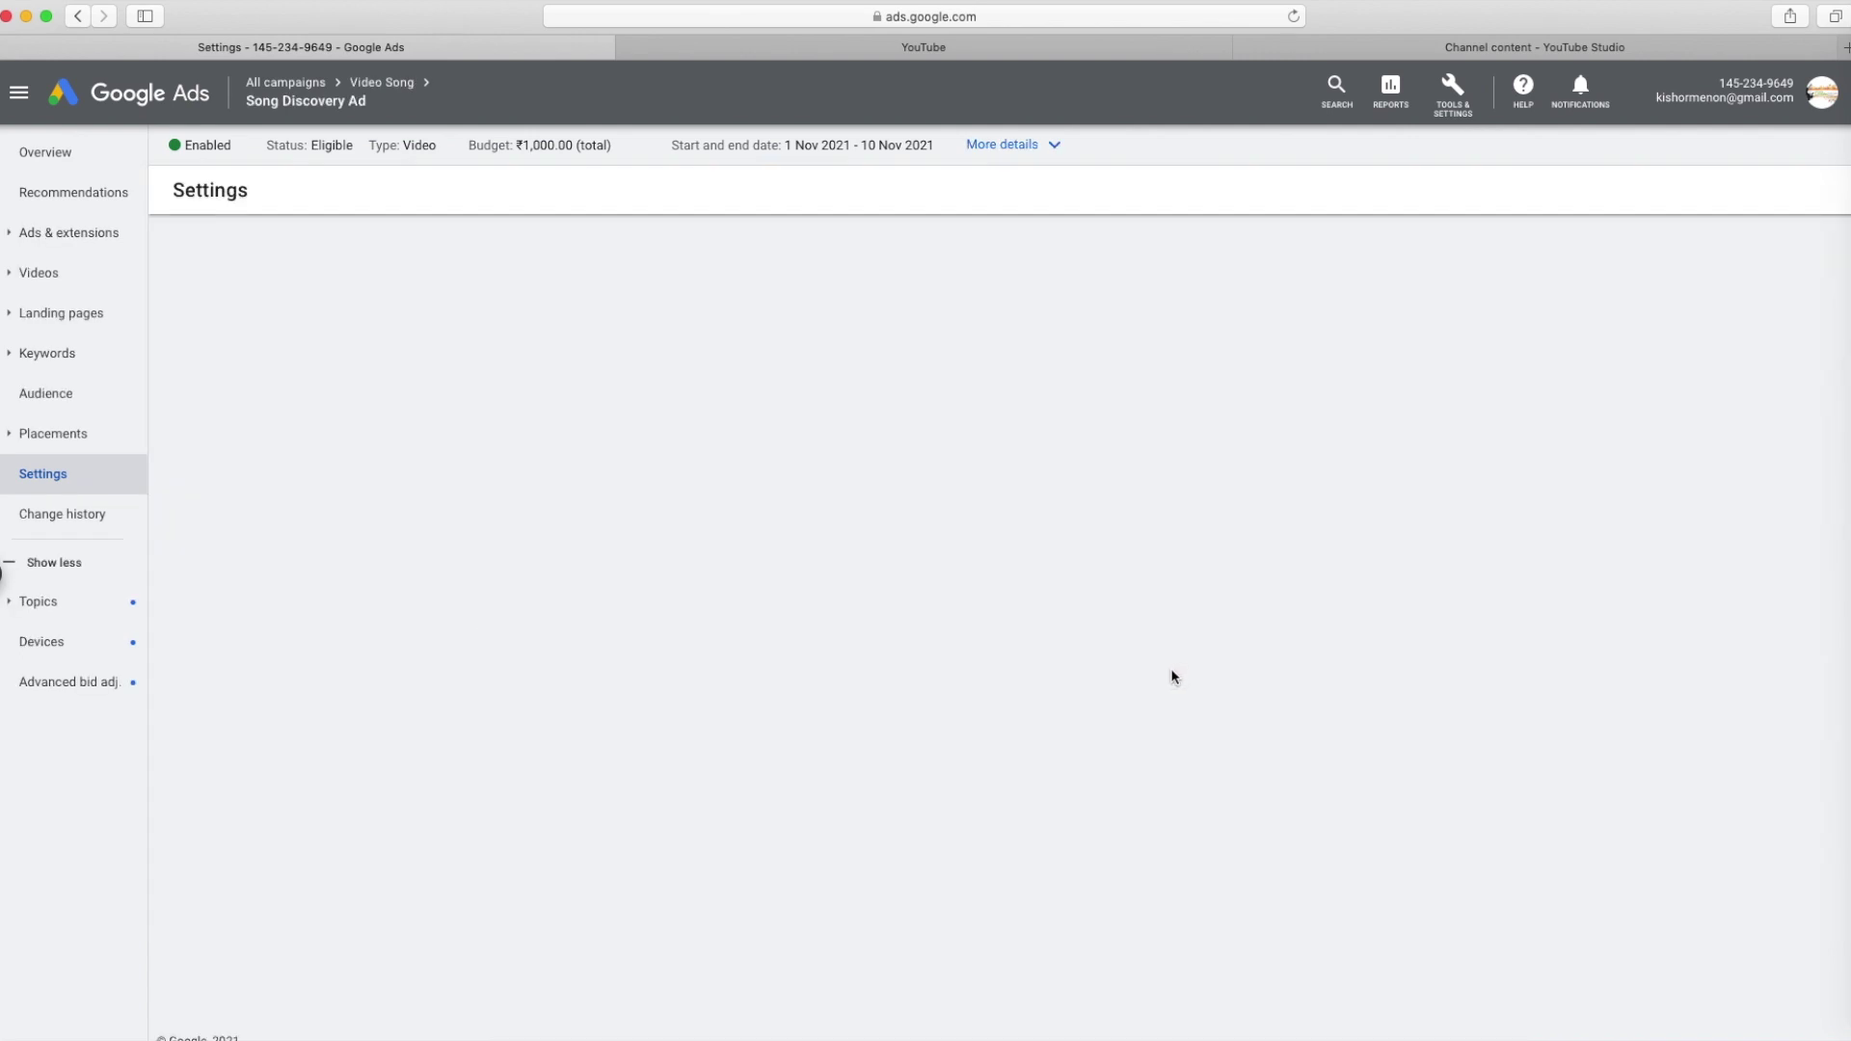